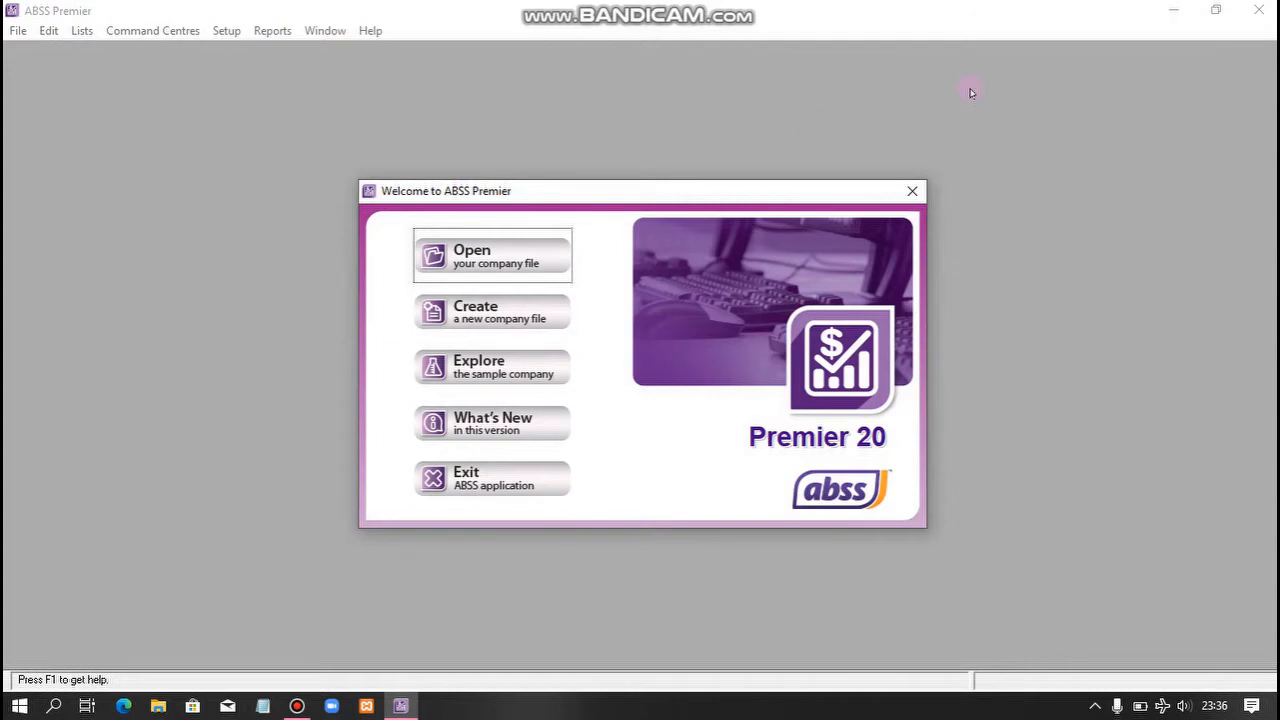
- Start a new company file and enter the company name Meow Petshop
{"action": "left_click", "coordinate": [493, 311]}
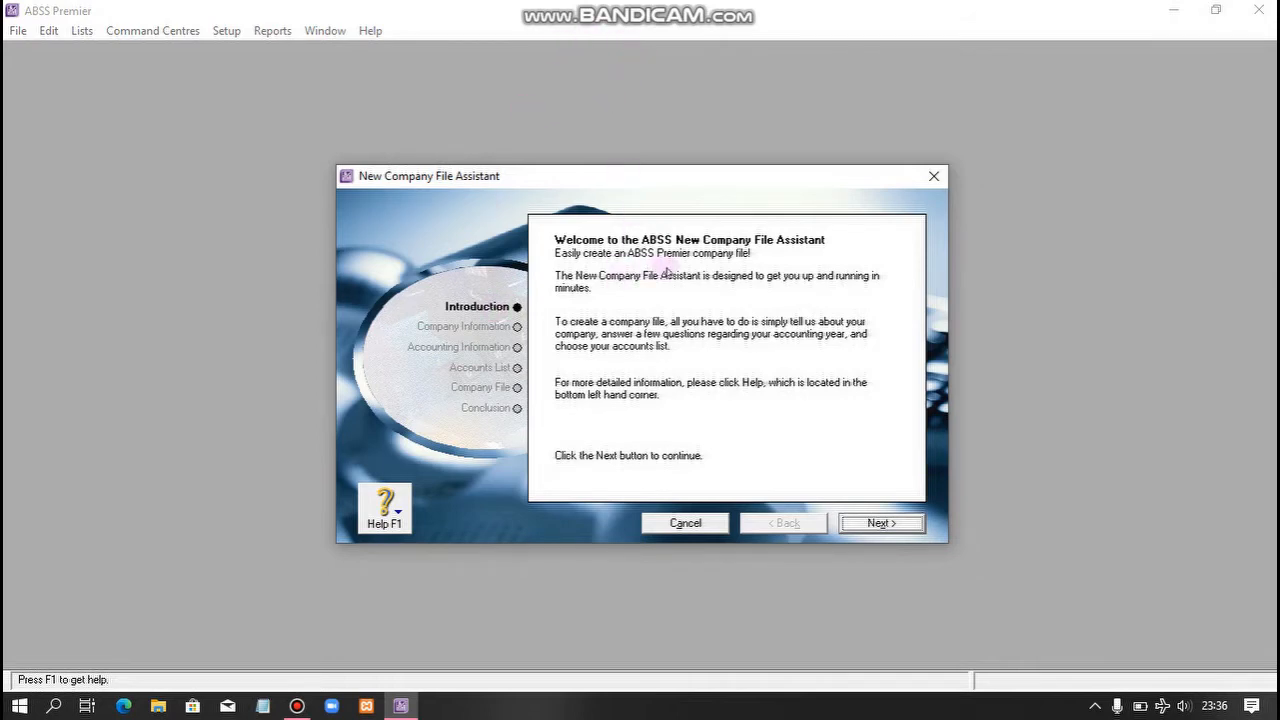
{"action": "left_click", "coordinate": [875, 523]}
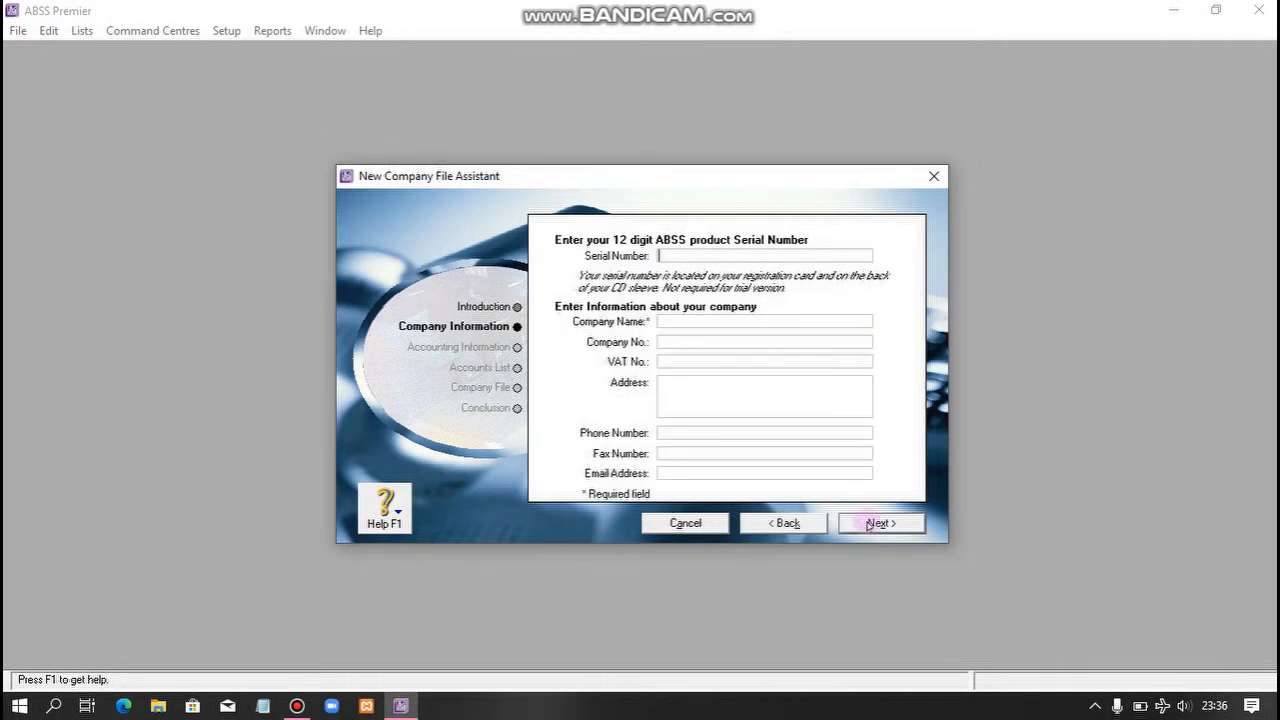
{"action": "left_click", "coordinate": [672, 322]}
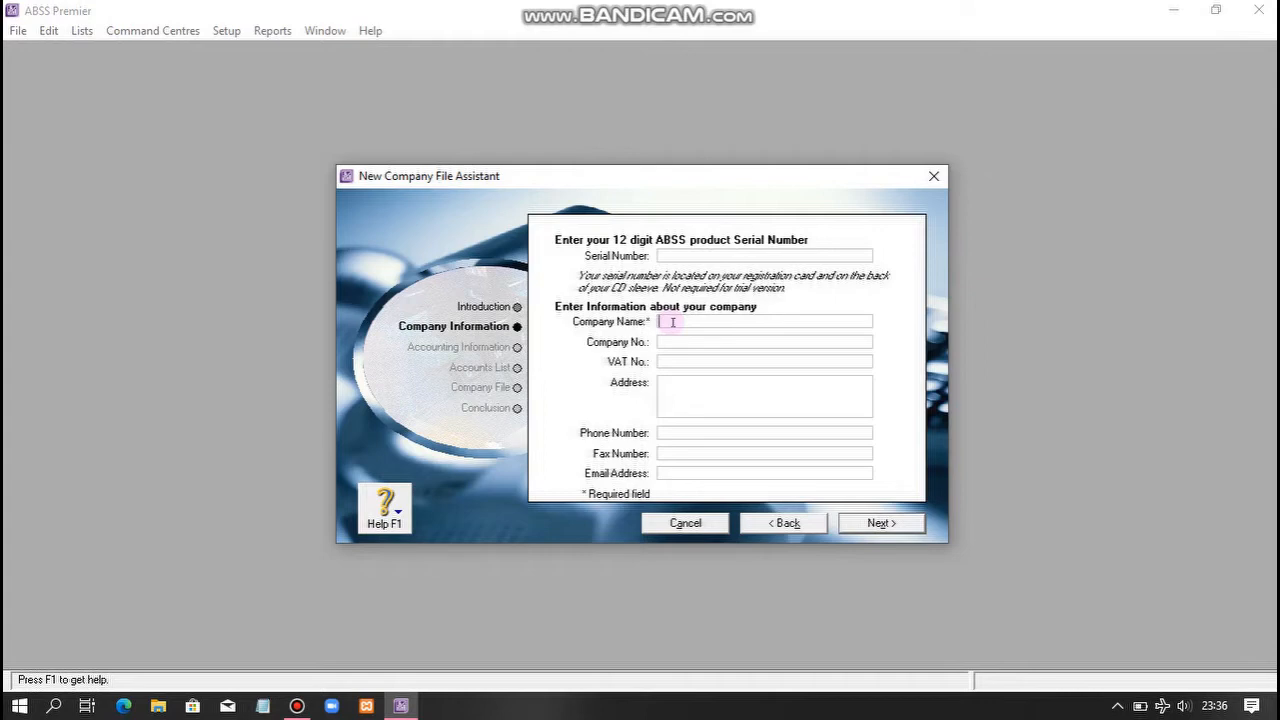
{"action": "type", "text": "Meow Petshop"}
- Fill in the company's street address, correcting the mistyped ending
{"action": "left_click", "coordinate": [674, 388]}
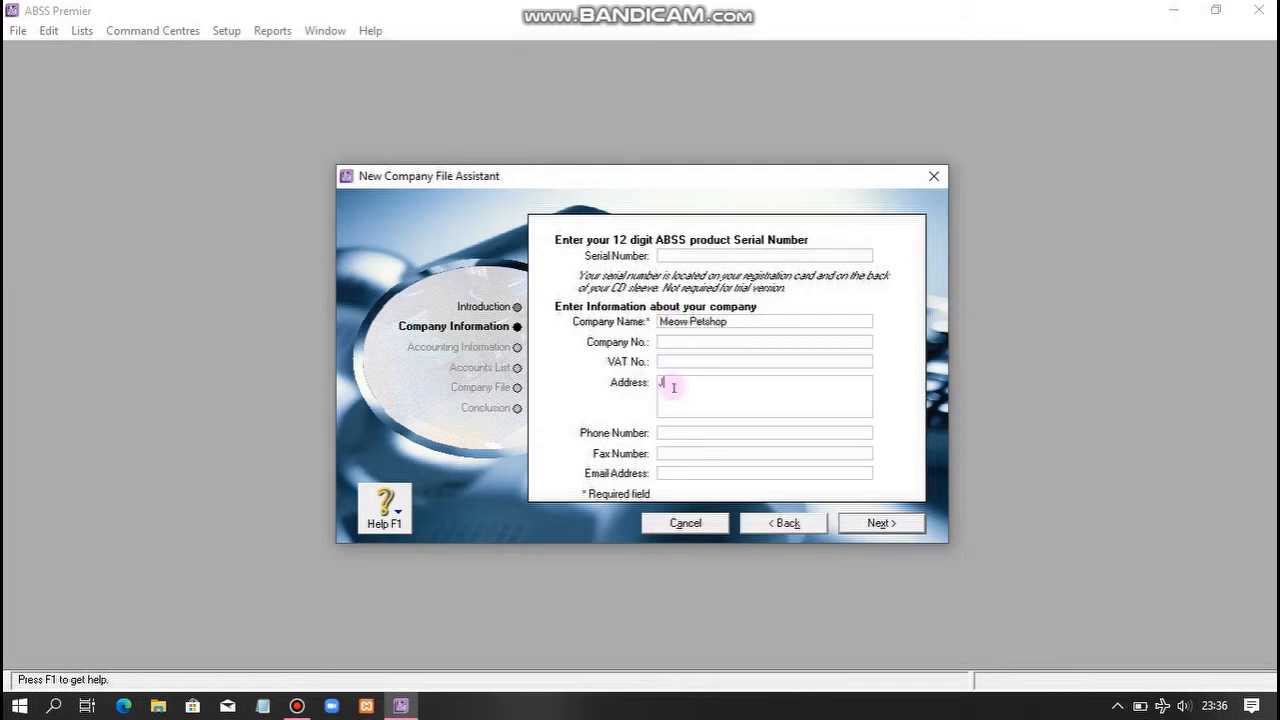
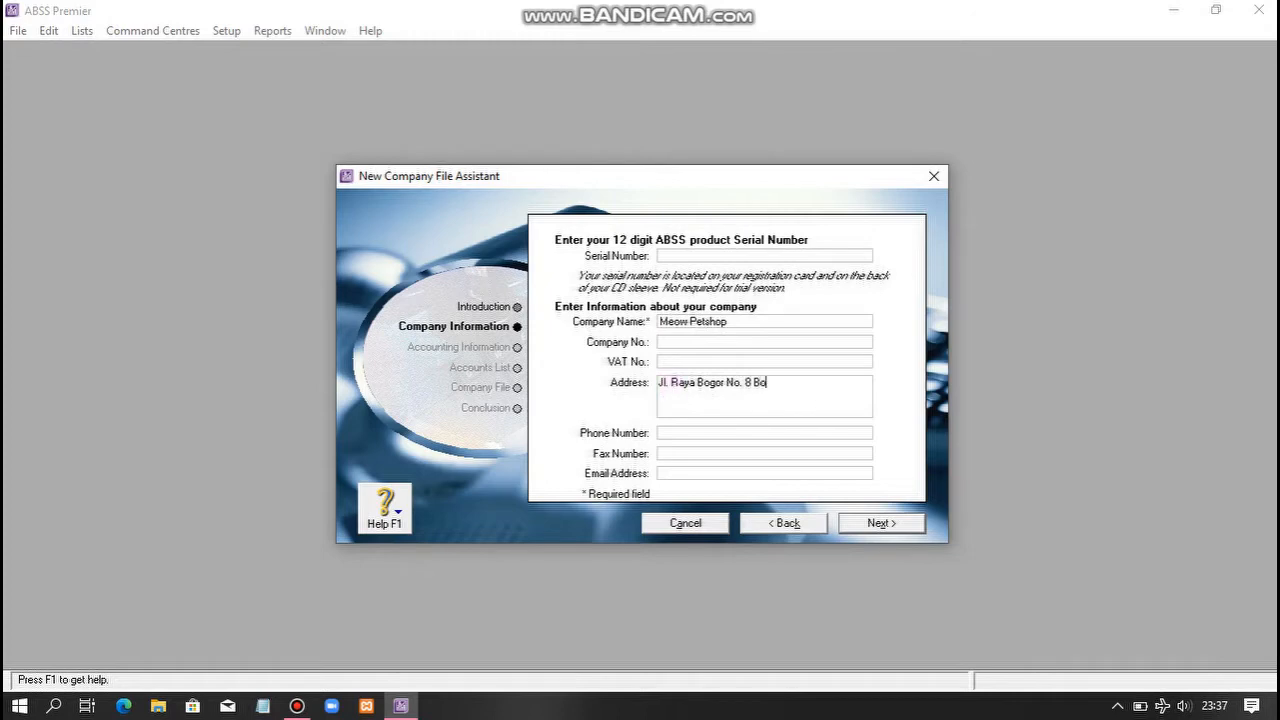
- Fill in the company's phone number, fax number and e-mail address
{"action": "left_click", "coordinate": [674, 433]}
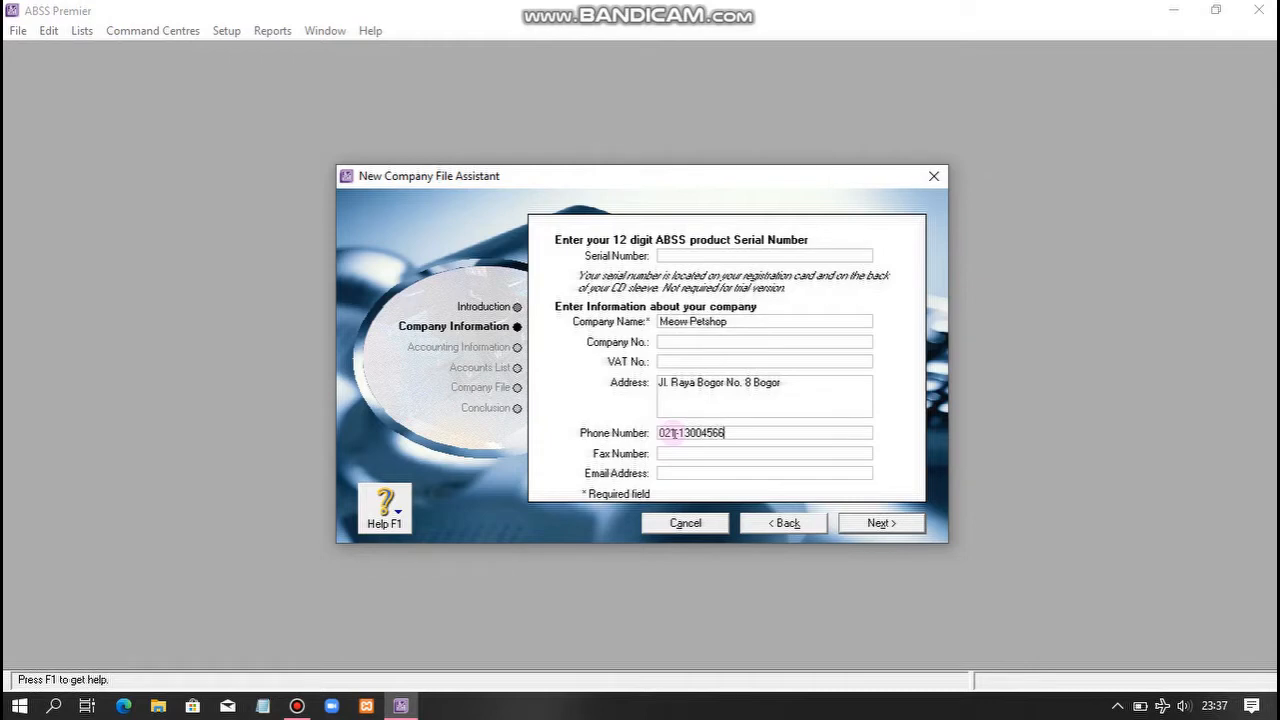
{"action": "left_click", "coordinate": [675, 453]}
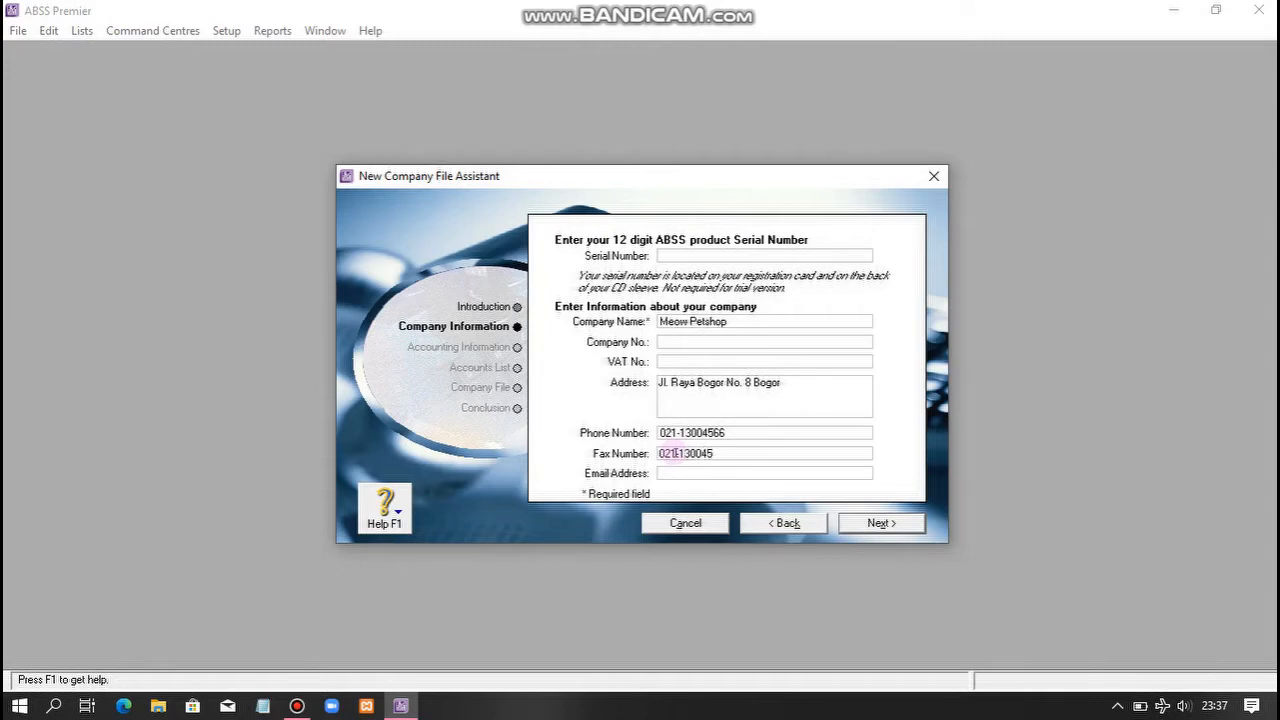
{"action": "left_click", "coordinate": [673, 472]}
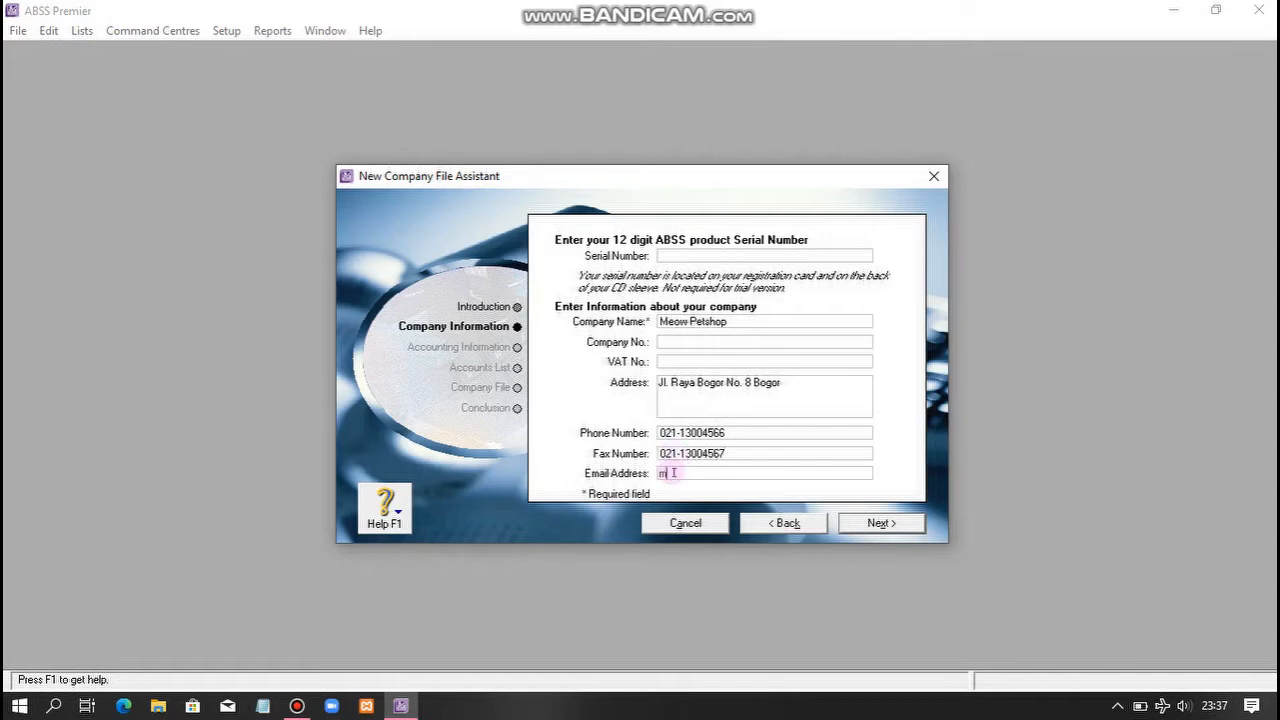
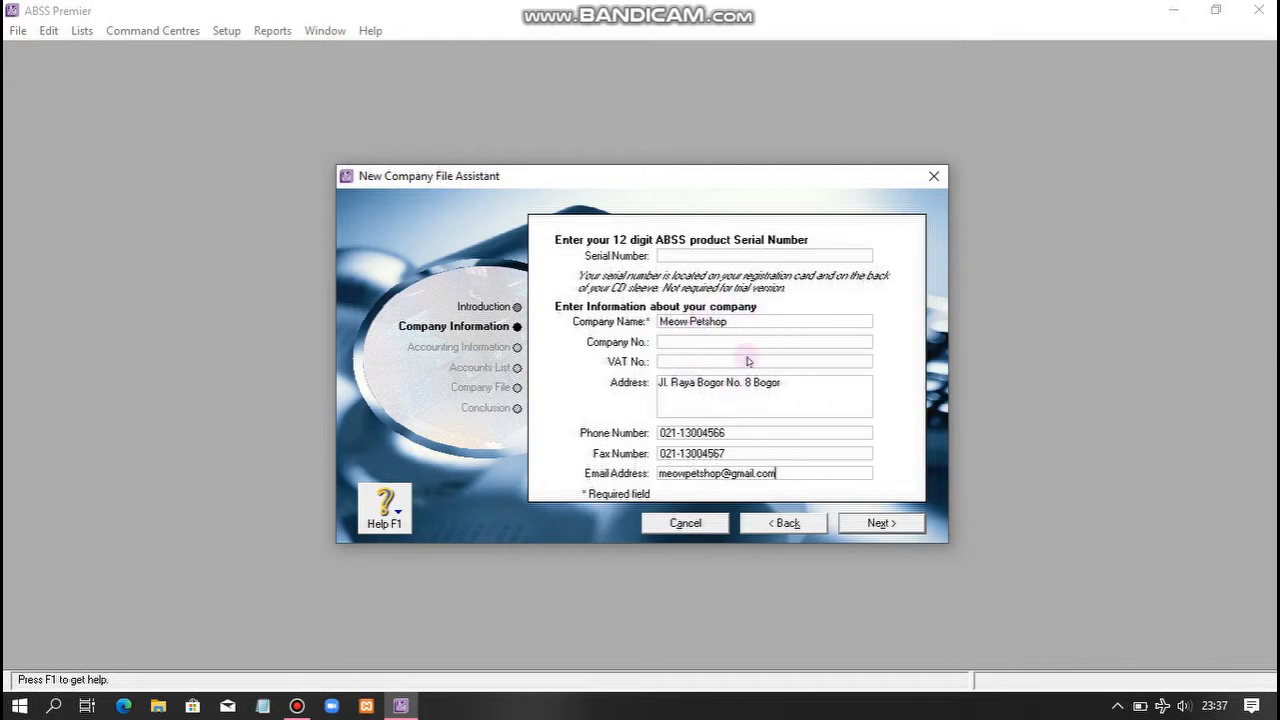
- Set January as the conversion month and 2018 as the current financial year
{"action": "left_click", "coordinate": [862, 526]}
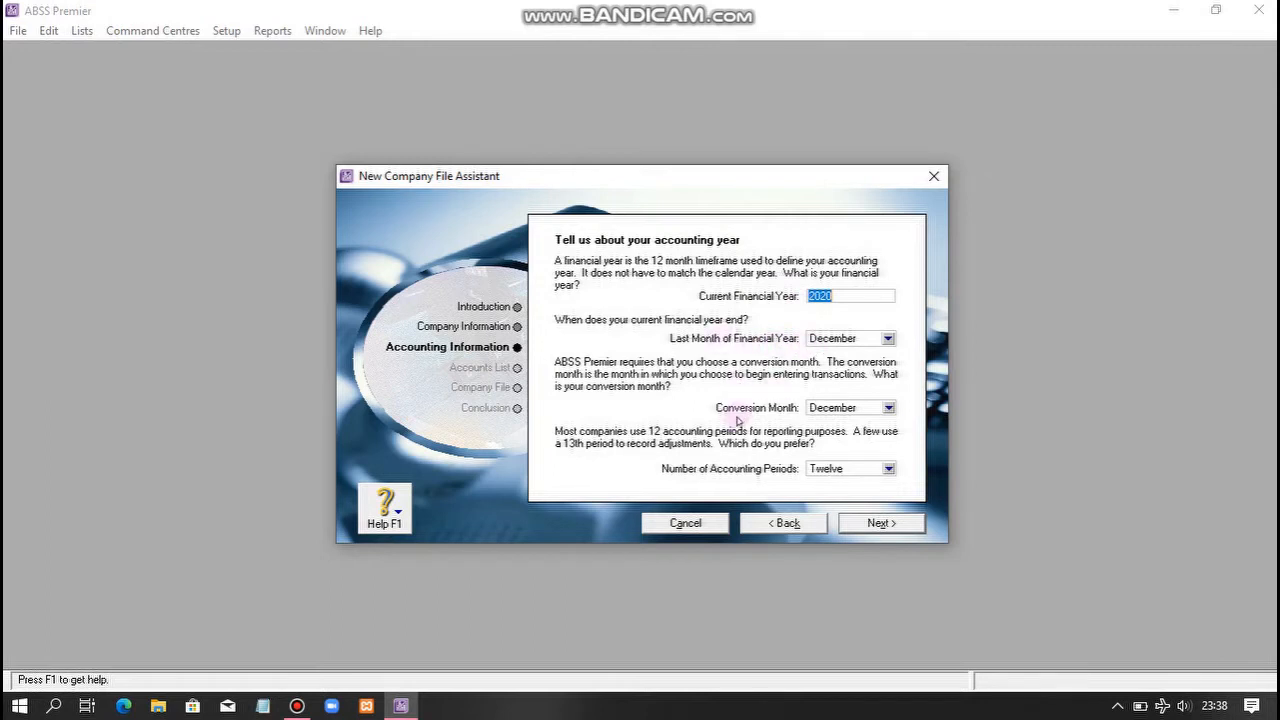
{"action": "left_click", "coordinate": [889, 408]}
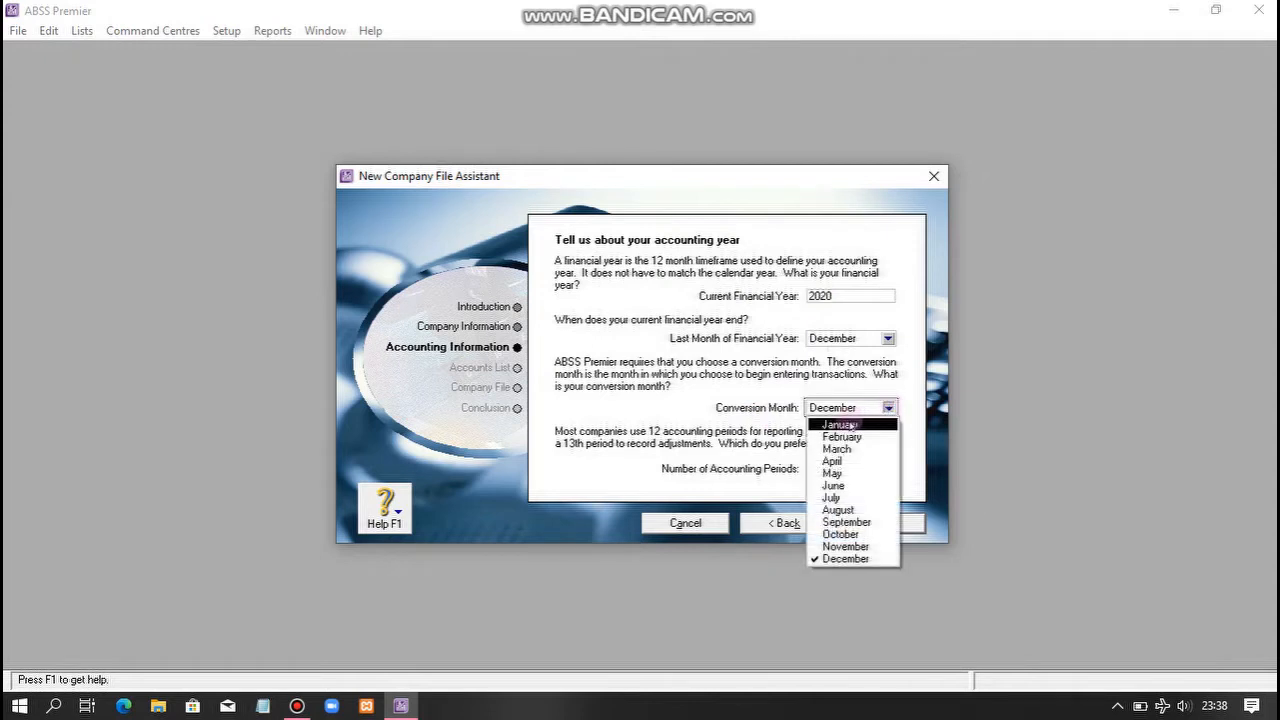
{"action": "left_click", "coordinate": [851, 426]}
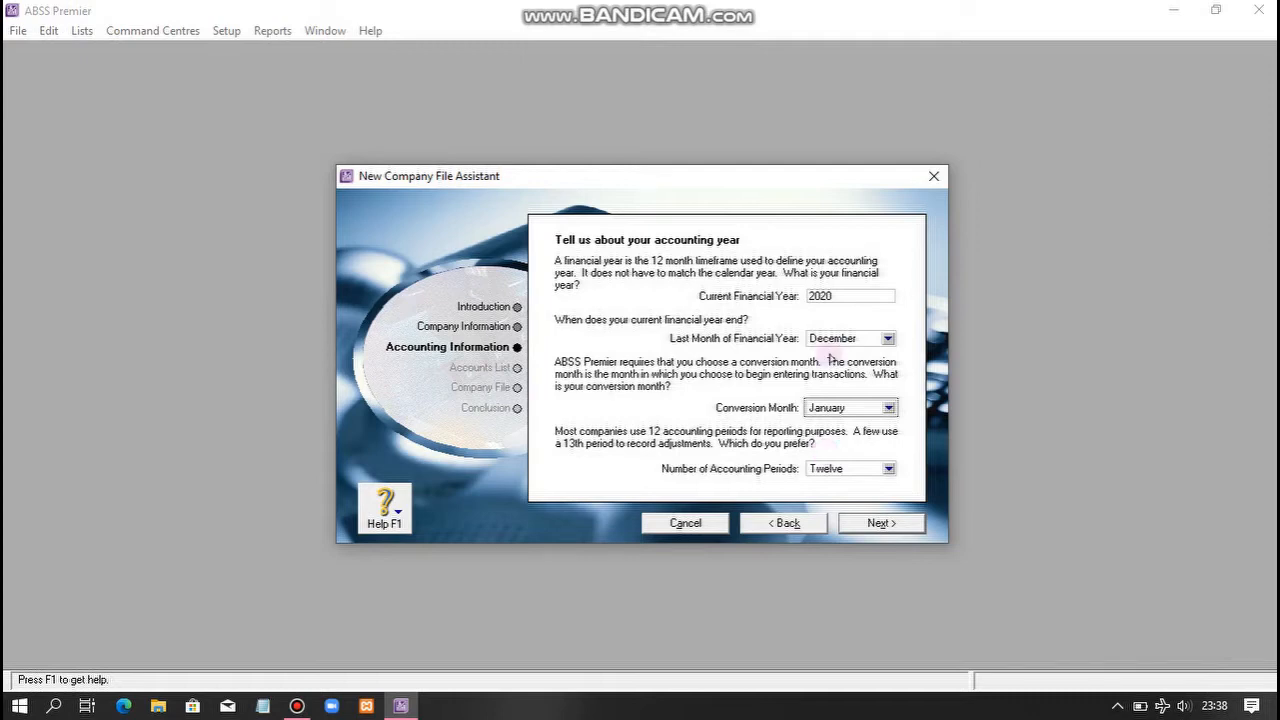
{"action": "left_click", "coordinate": [837, 296]}
{"action": "key", "text": "BackSpace"}
{"action": "key", "text": "BackSpace"}
{"action": "key", "text": "BackSpace"}
{"action": "key", "text": "BackSpace"}
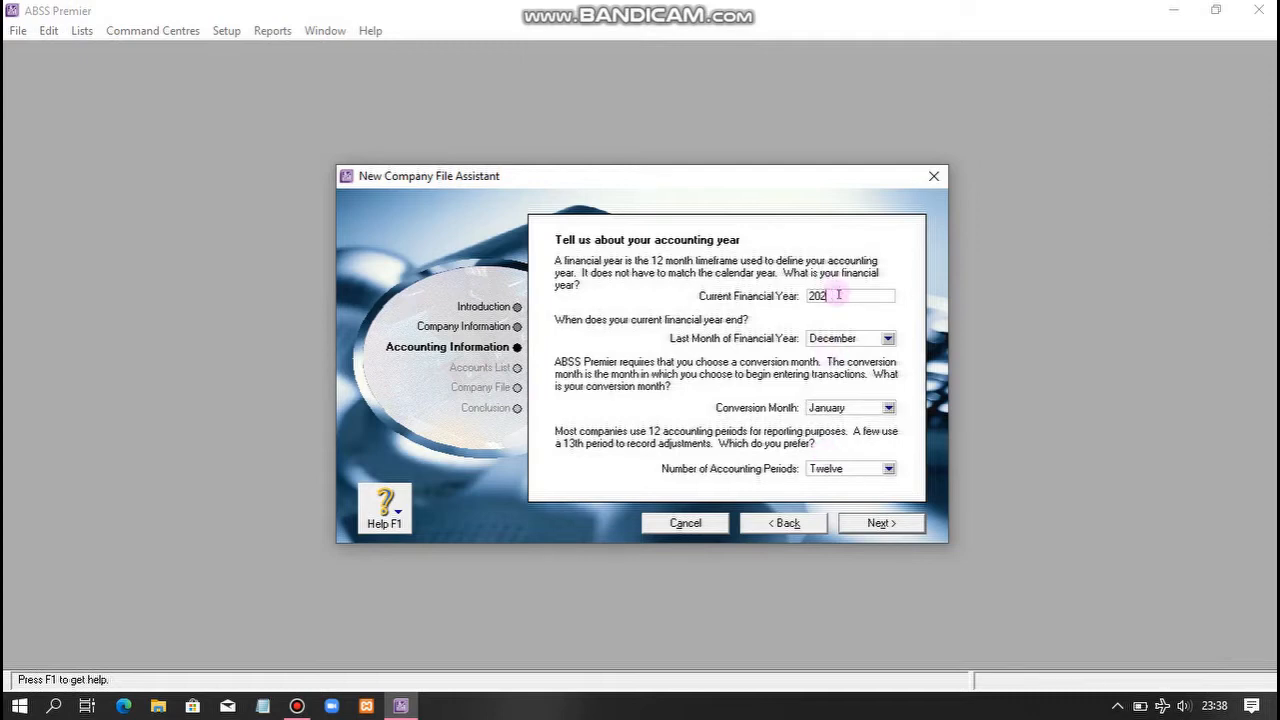
{"action": "type", "text": "2018"}
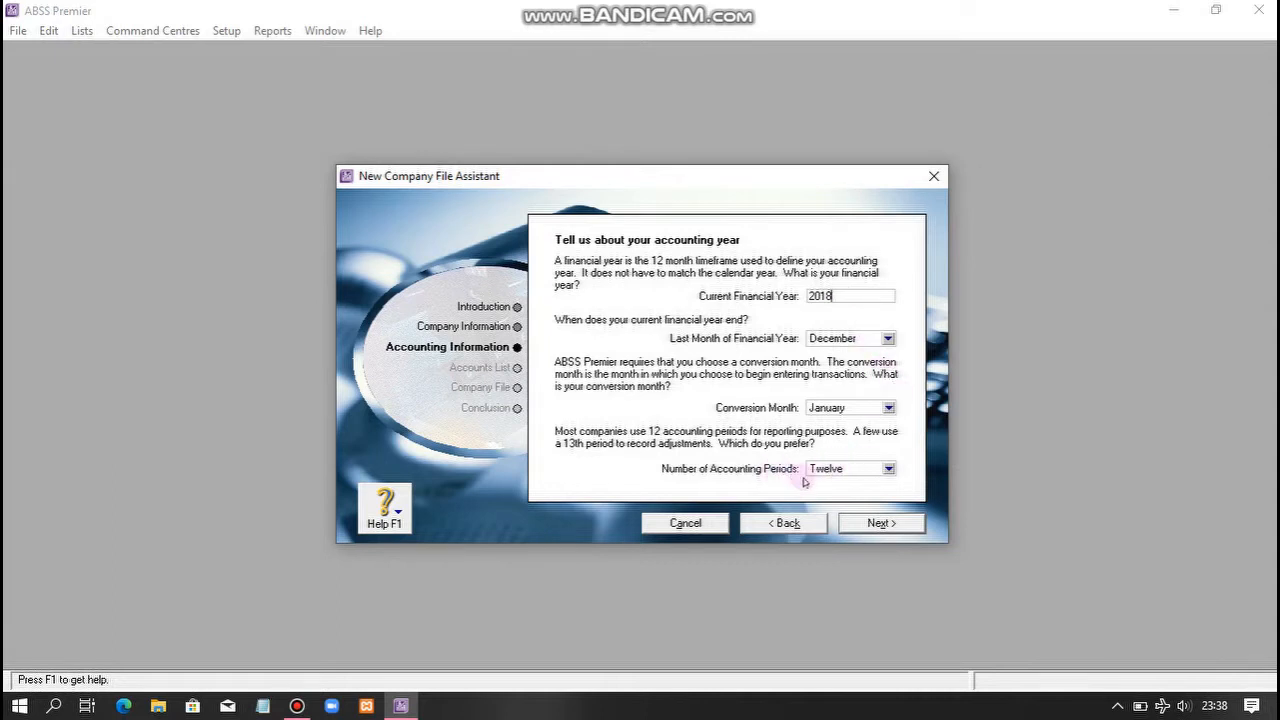
- Confirm the 2018 accounting details and opt to import the accountant's accounts list later
{"action": "left_click", "coordinate": [862, 524]}
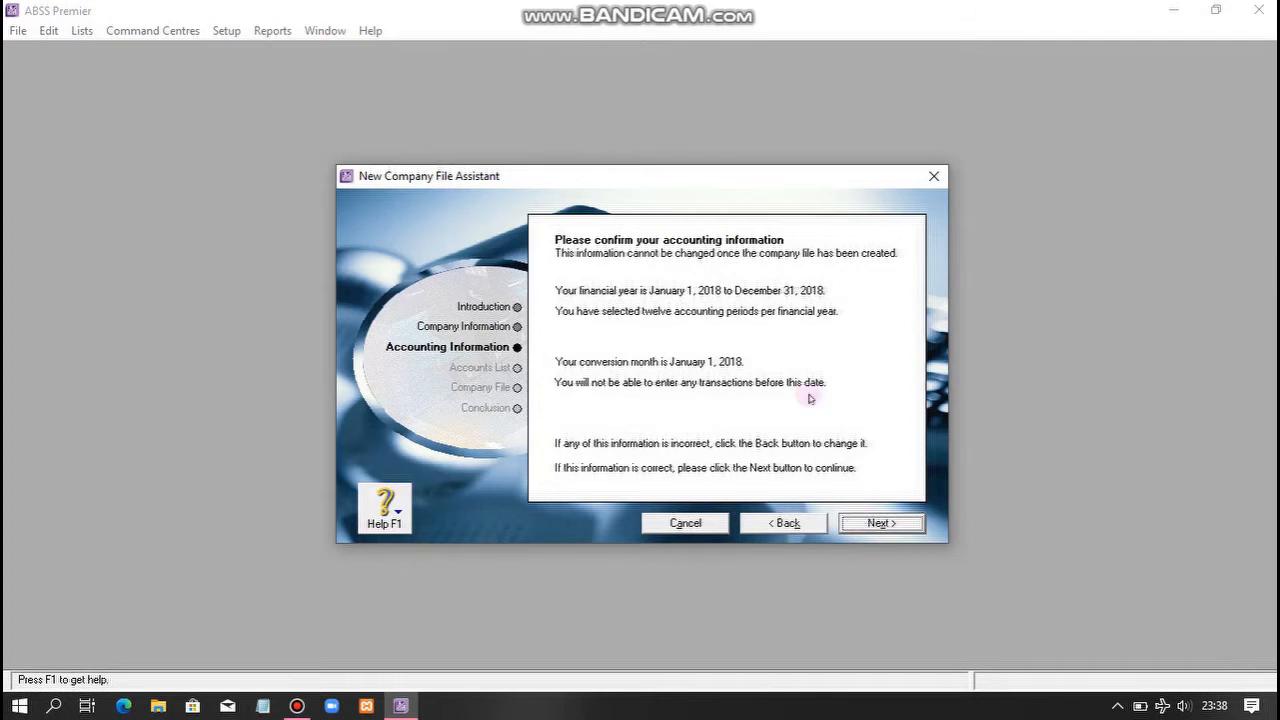
{"action": "left_click", "coordinate": [866, 524]}
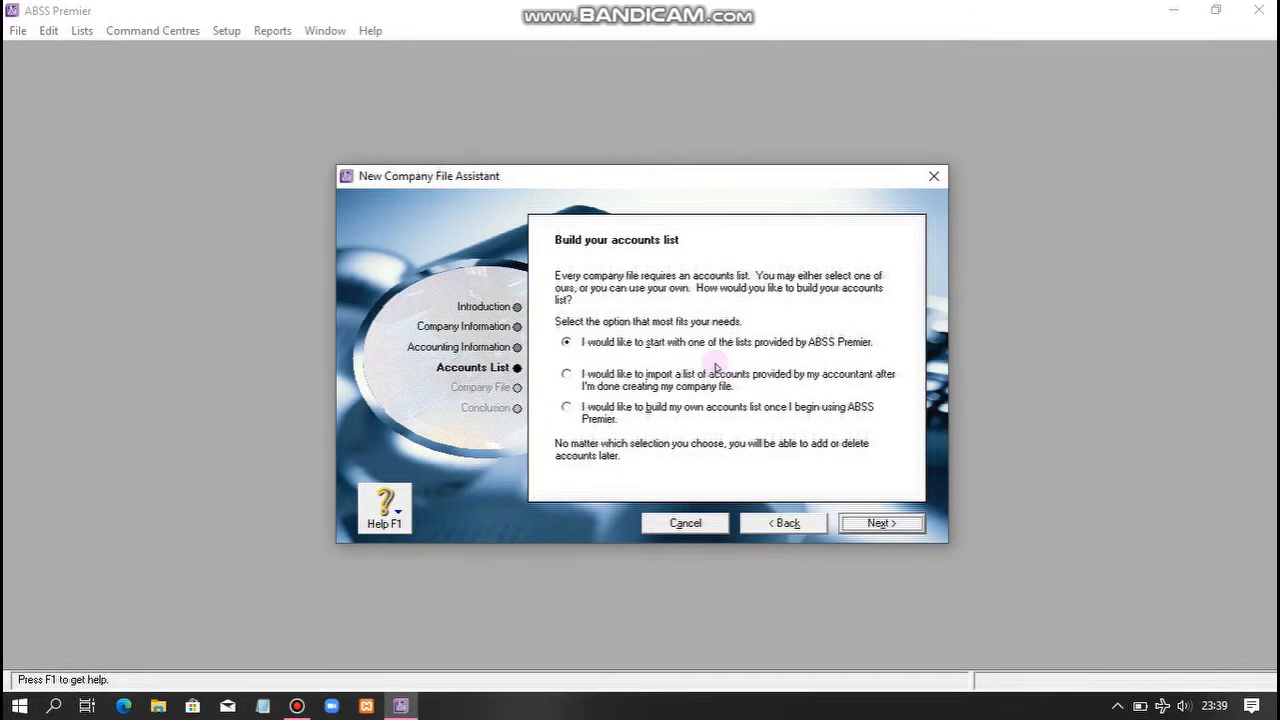
{"action": "left_click", "coordinate": [625, 380]}
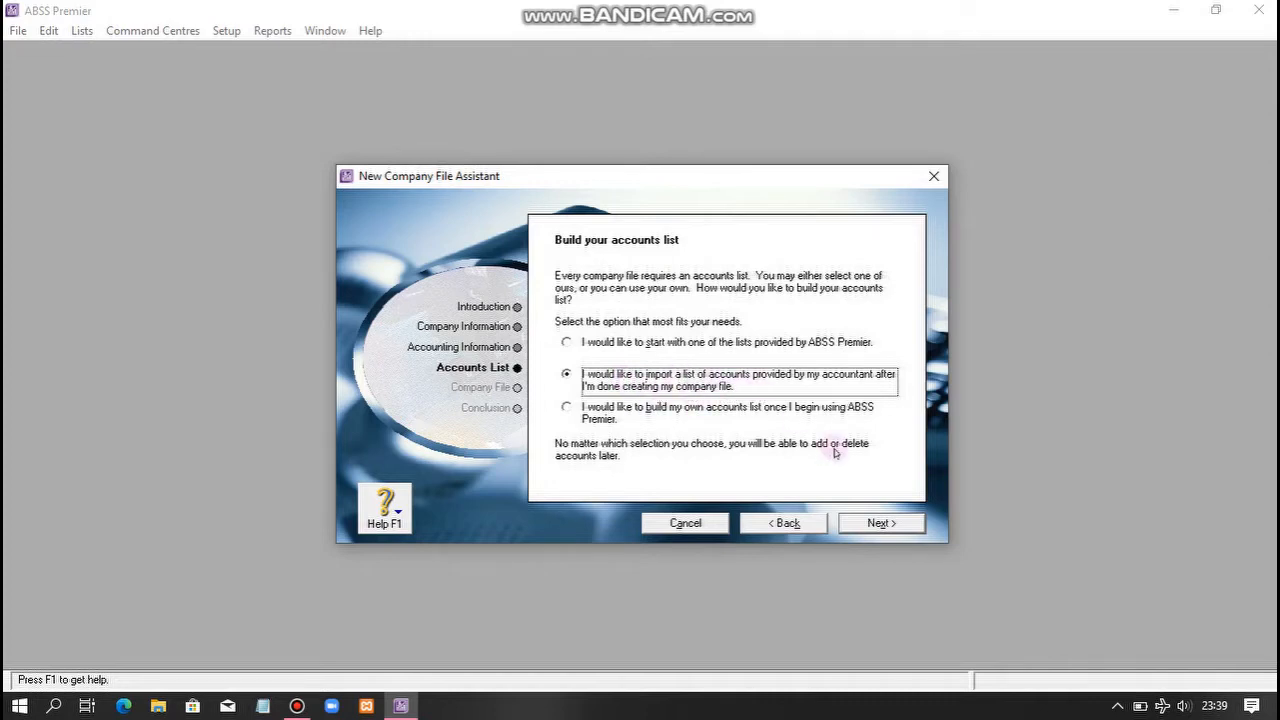
{"action": "left_click", "coordinate": [851, 522]}
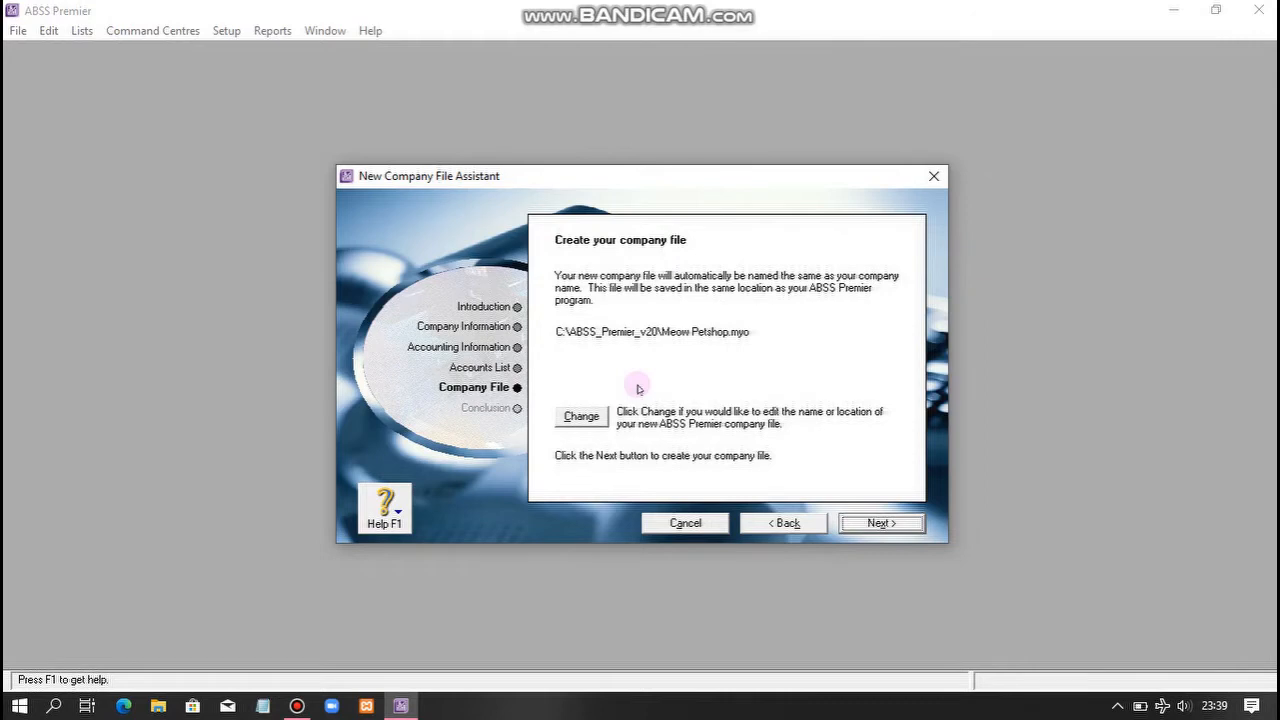
- Create the Meow Petshop.myo company file and open its Command Centre
{"action": "left_click", "coordinate": [872, 527]}
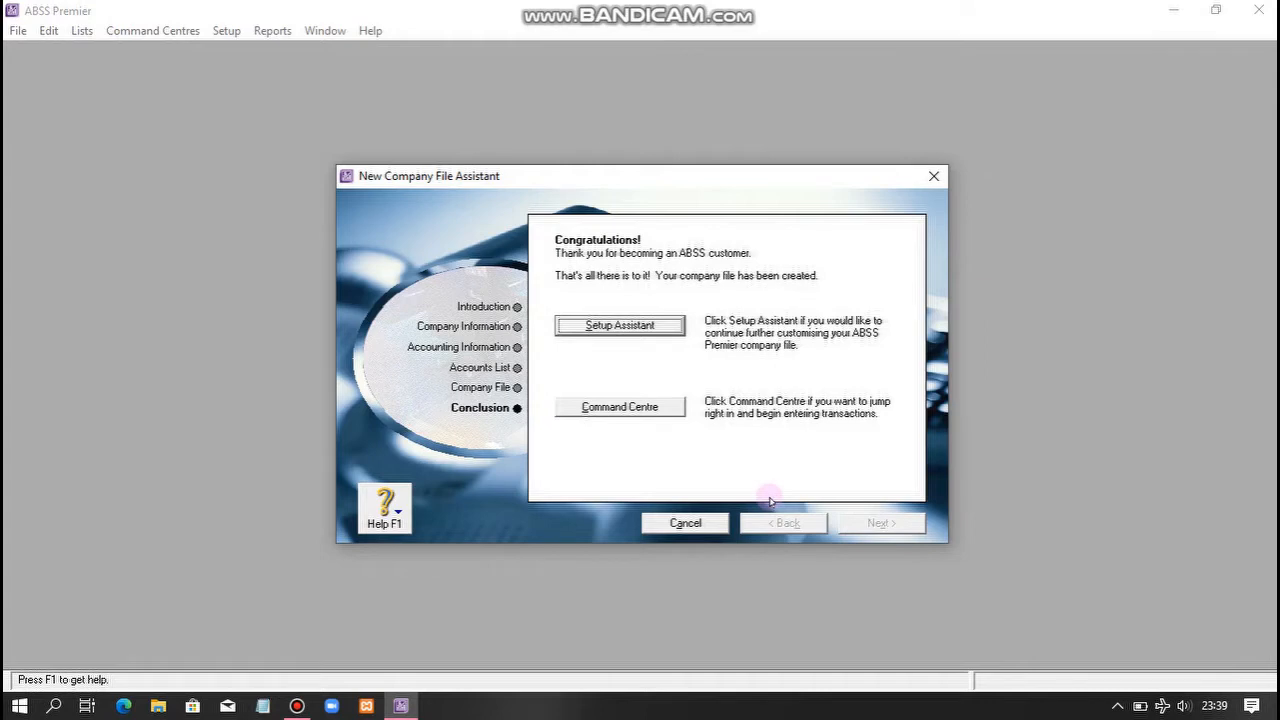
{"action": "left_click", "coordinate": [624, 408]}
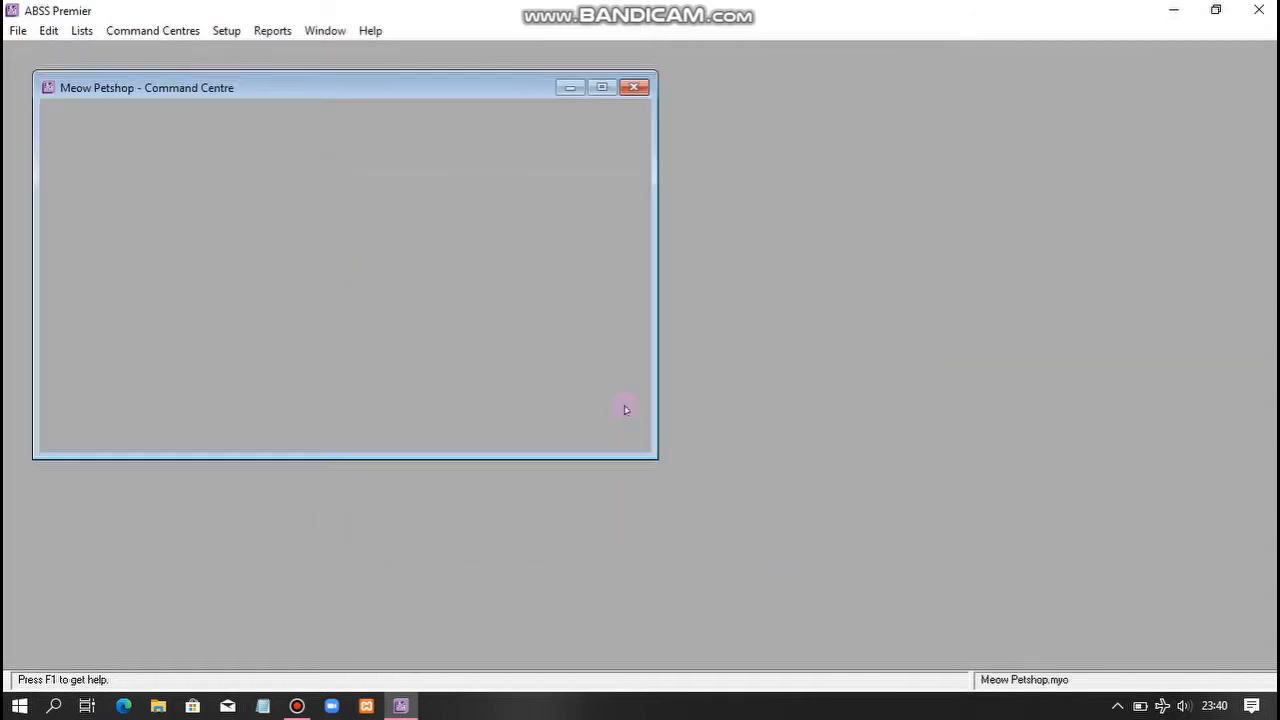
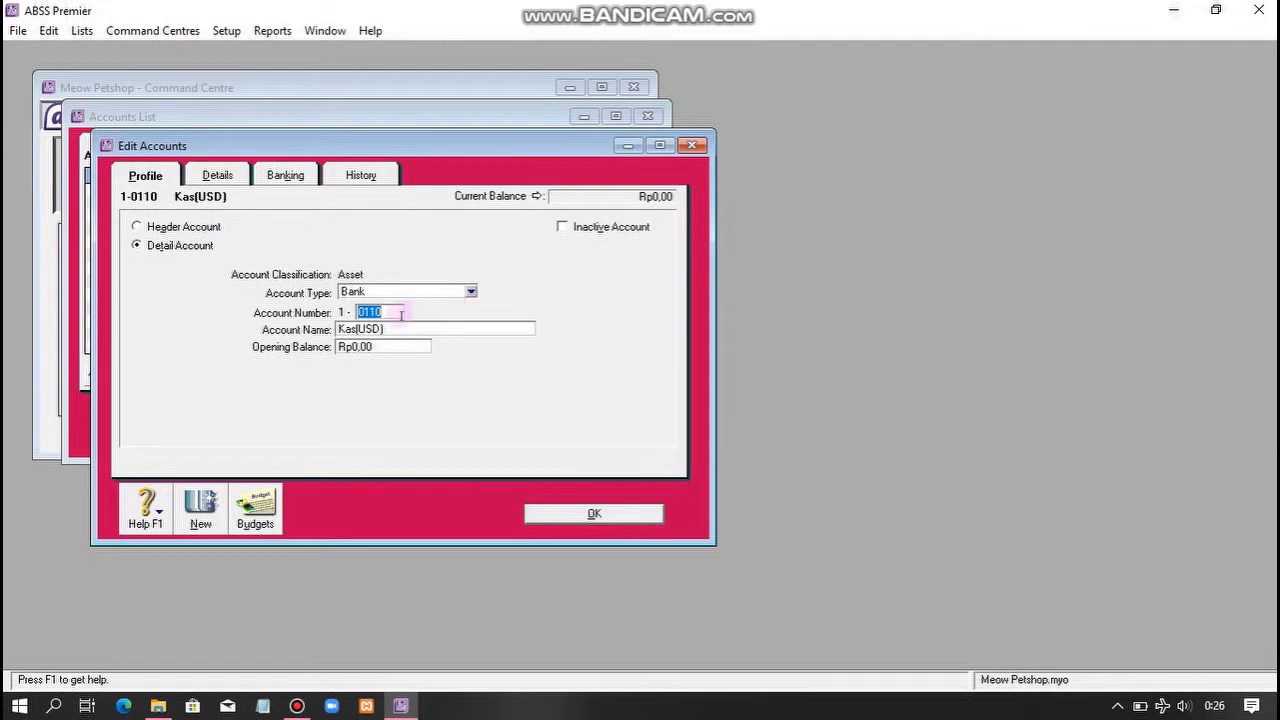
- Save the new Kas(USD) account and close the accounts list
{"action": "left_click", "coordinate": [396, 314]}
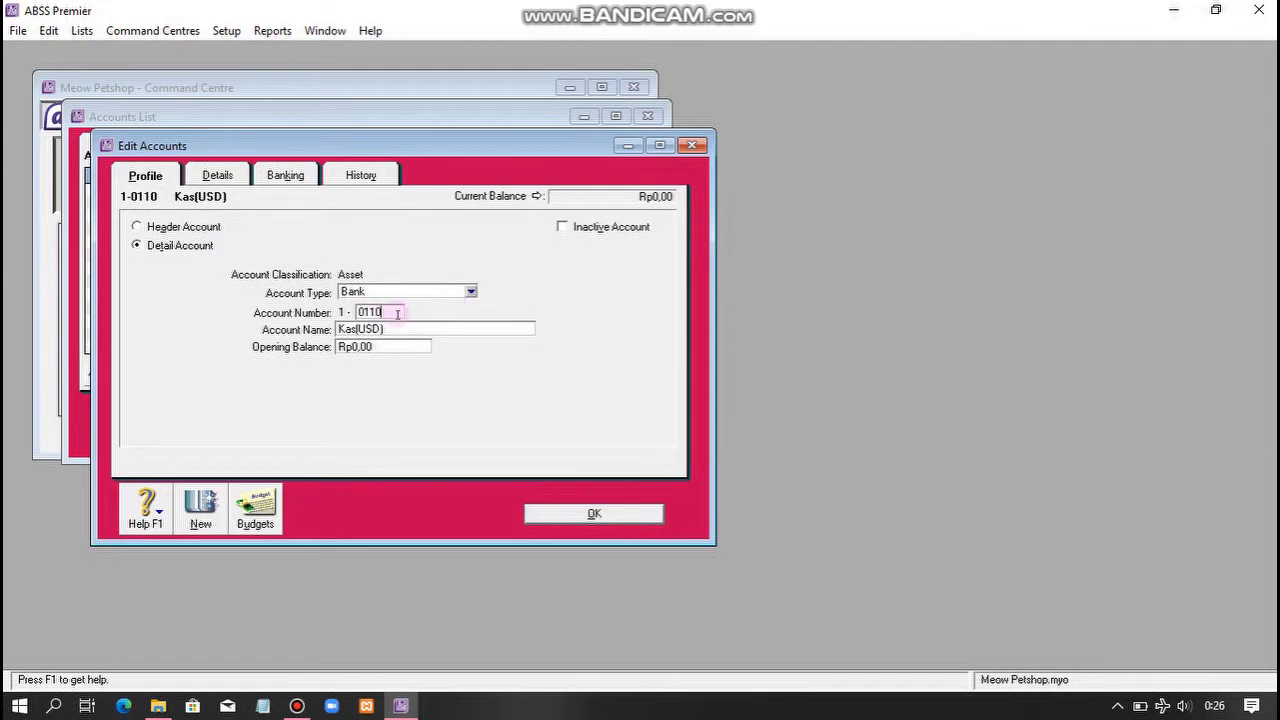
{"action": "left_click", "coordinate": [565, 512]}
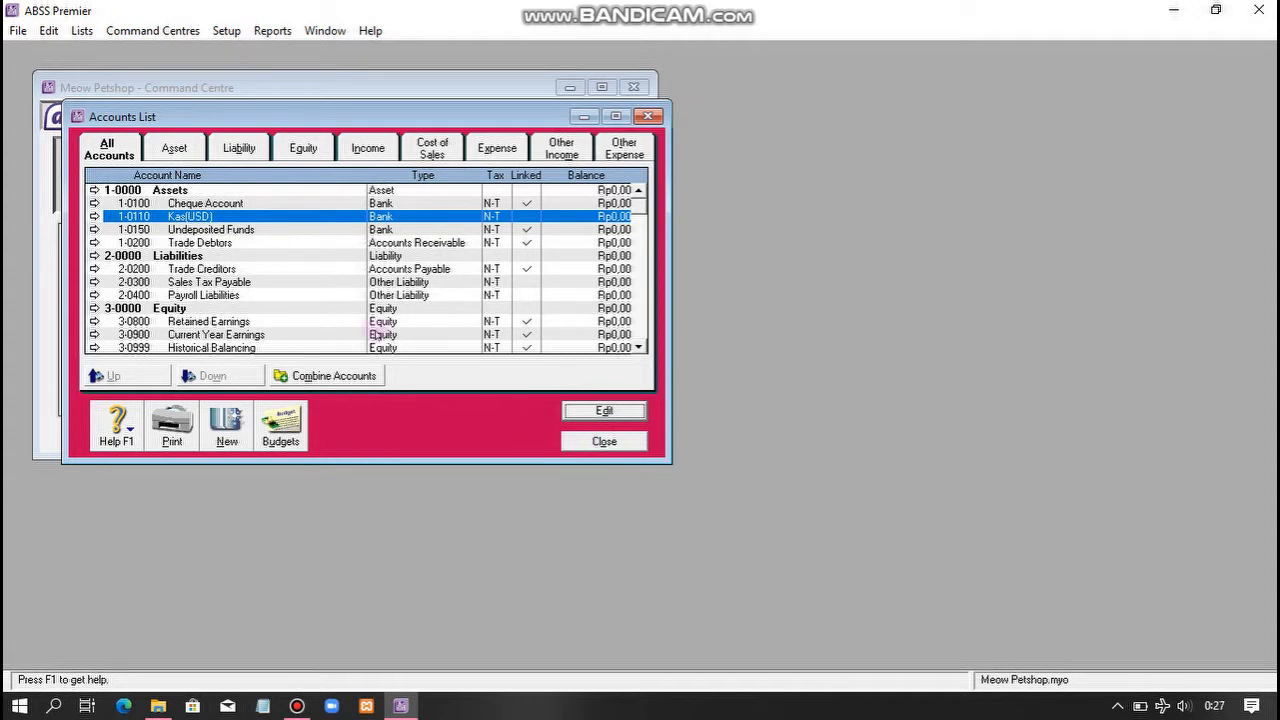
{"action": "left_click", "coordinate": [596, 451]}
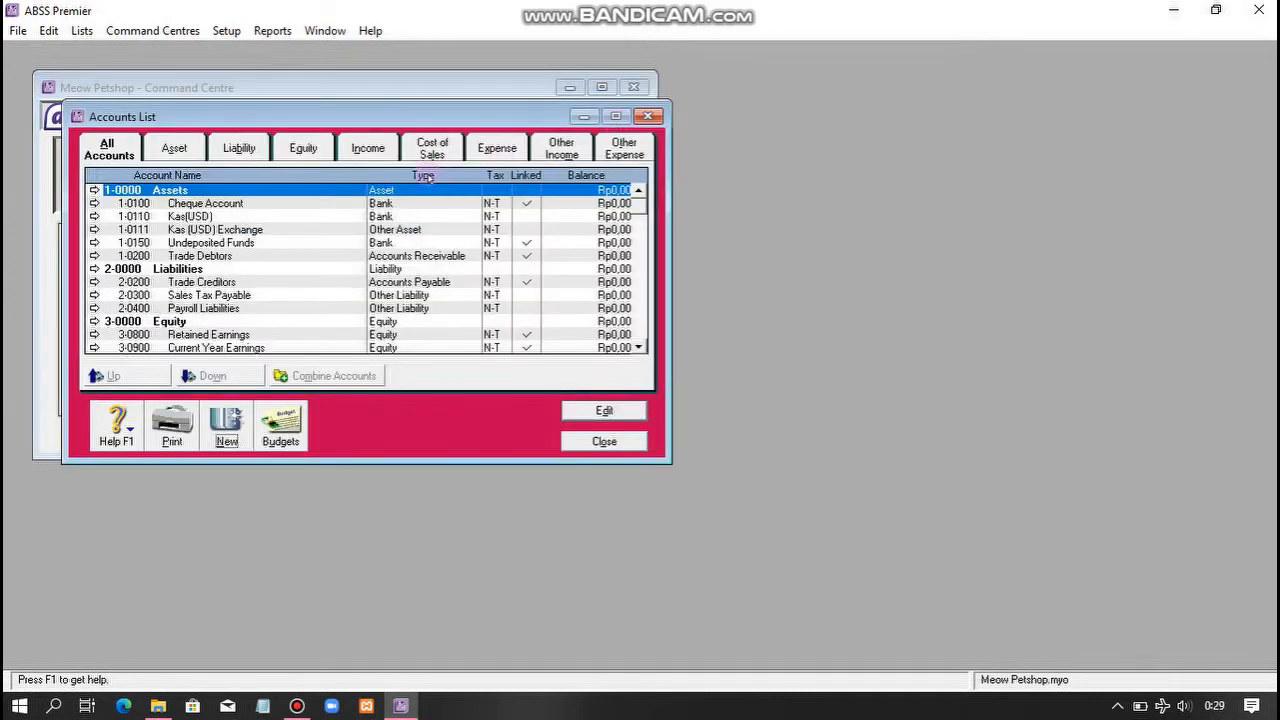
- Change account 1-0111 Kas (USD) Exchange's type from Other Asset to Bank
{"action": "left_click", "coordinate": [220, 231]}
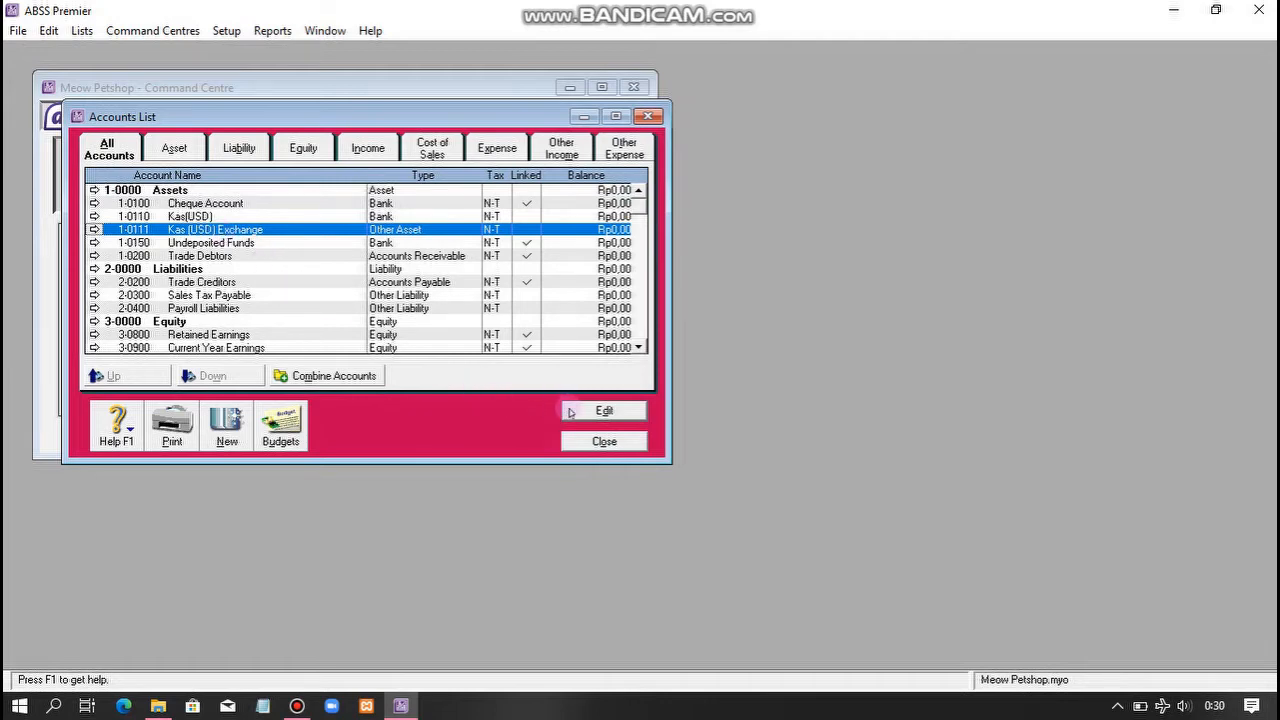
{"action": "left_click", "coordinate": [603, 411]}
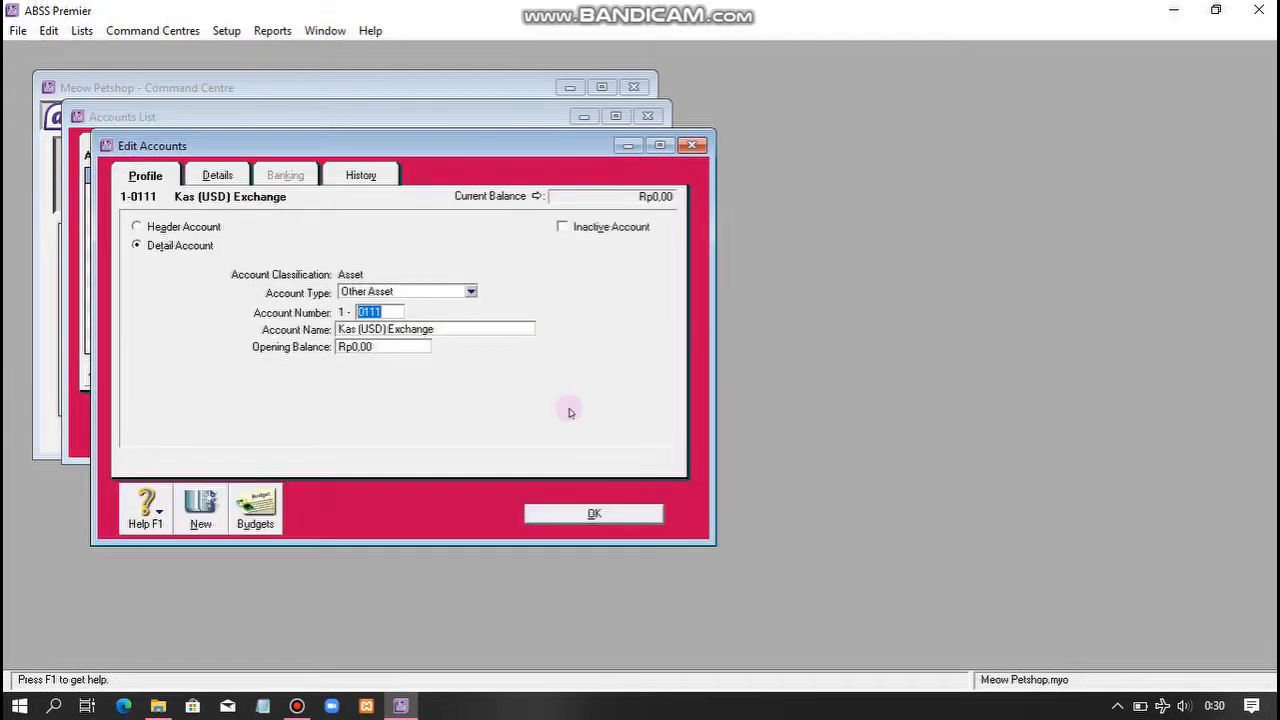
{"action": "left_click", "coordinate": [460, 293]}
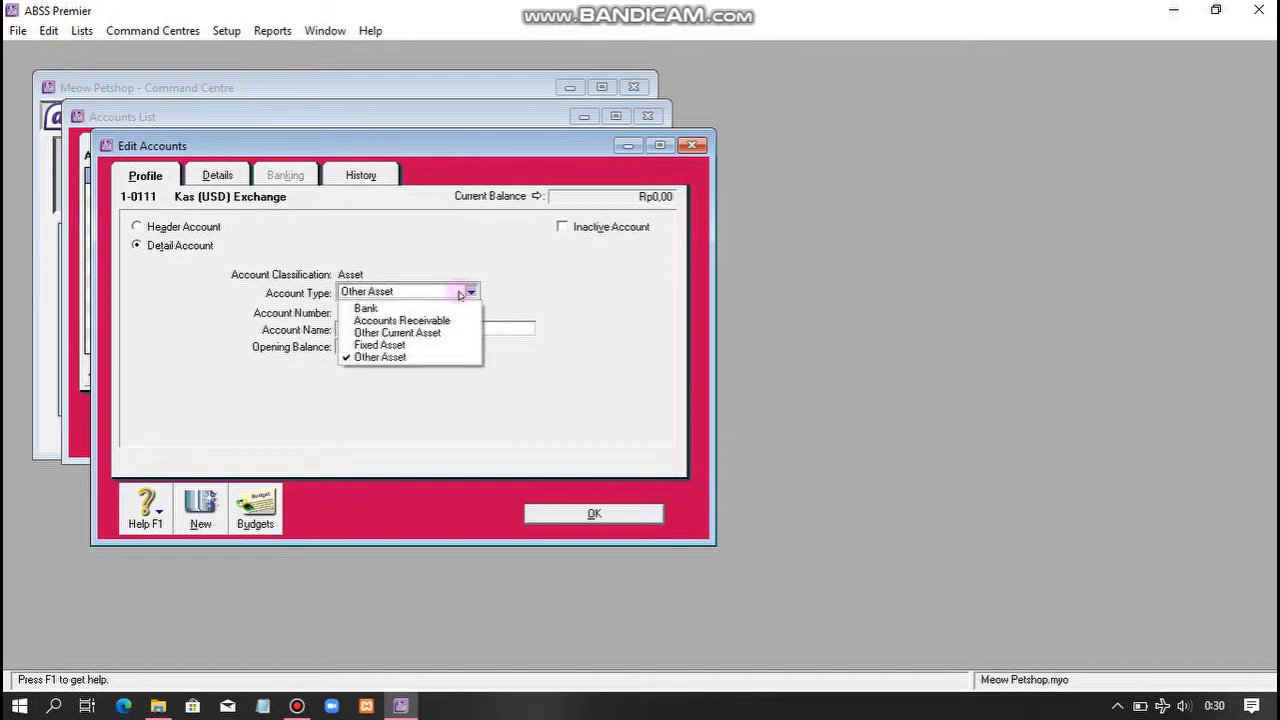
{"action": "left_click", "coordinate": [418, 311]}
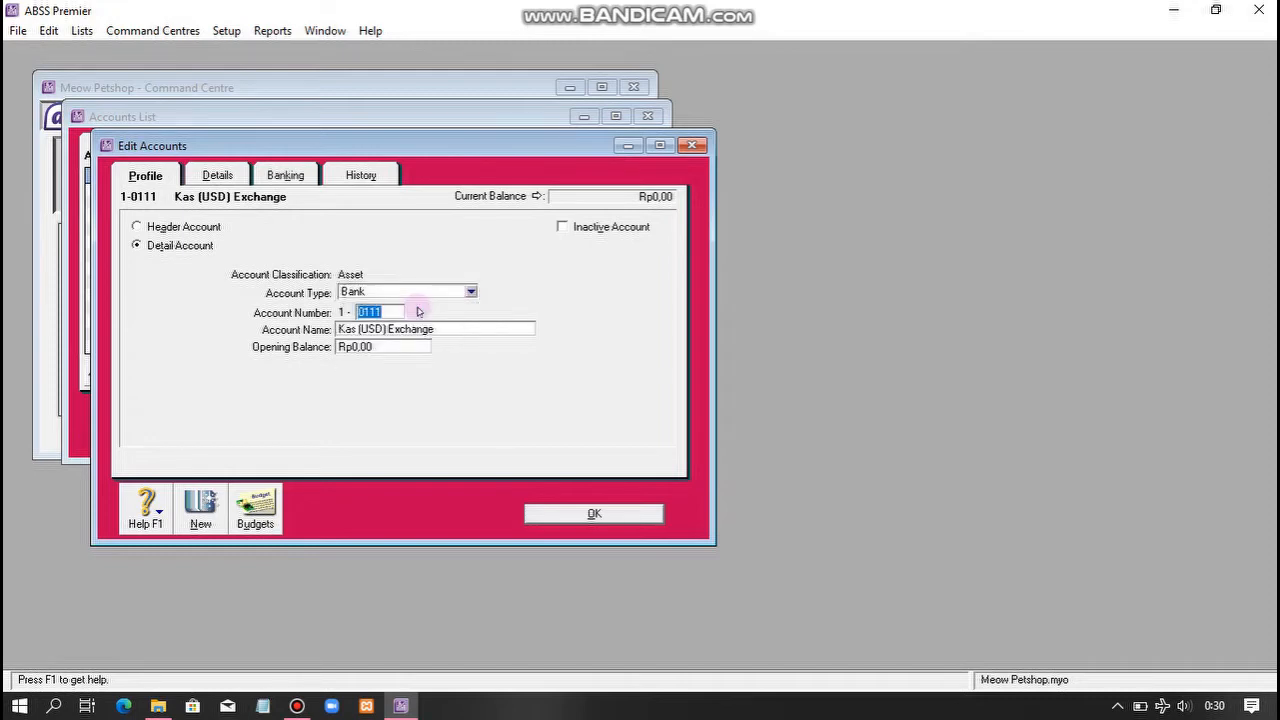
{"action": "left_click", "coordinate": [594, 514]}
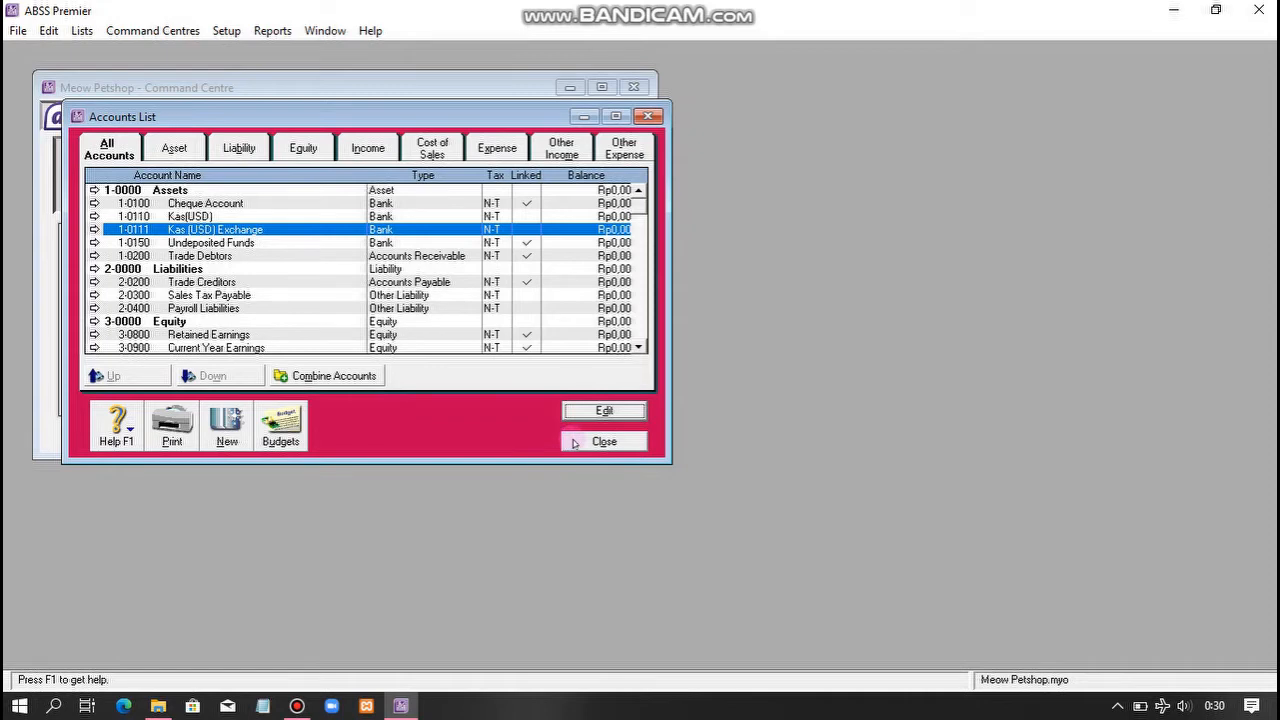
- Close the Accounts List and begin an Account Information import from a tab-delimited file
{"action": "left_click", "coordinate": [604, 441]}
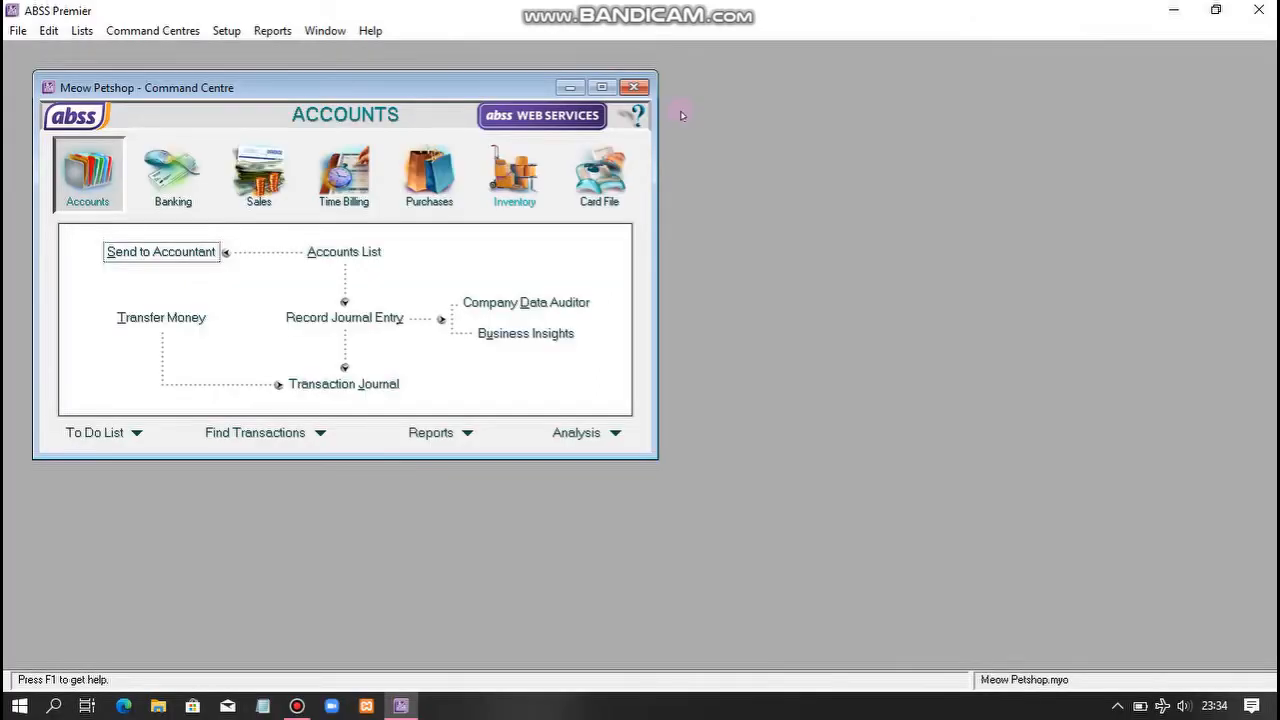
{"action": "left_click", "coordinate": [12, 34]}
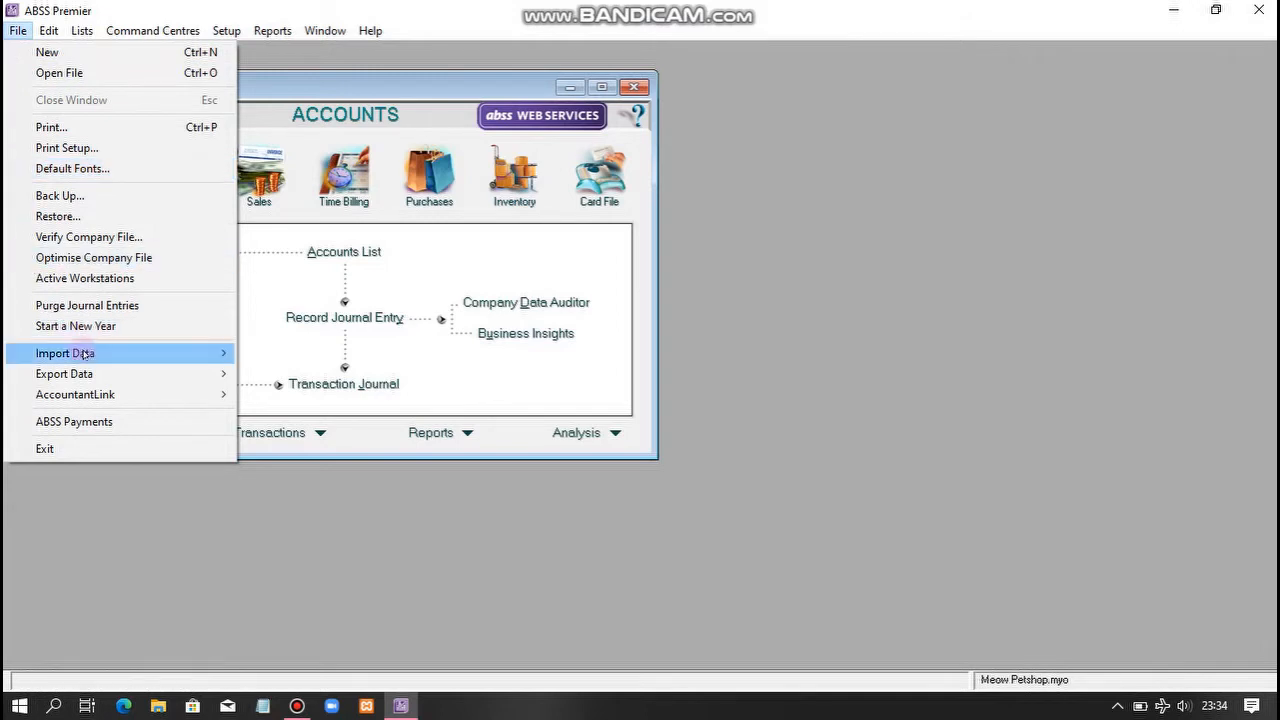
{"action": "mouse_move", "coordinate": [85, 355]}
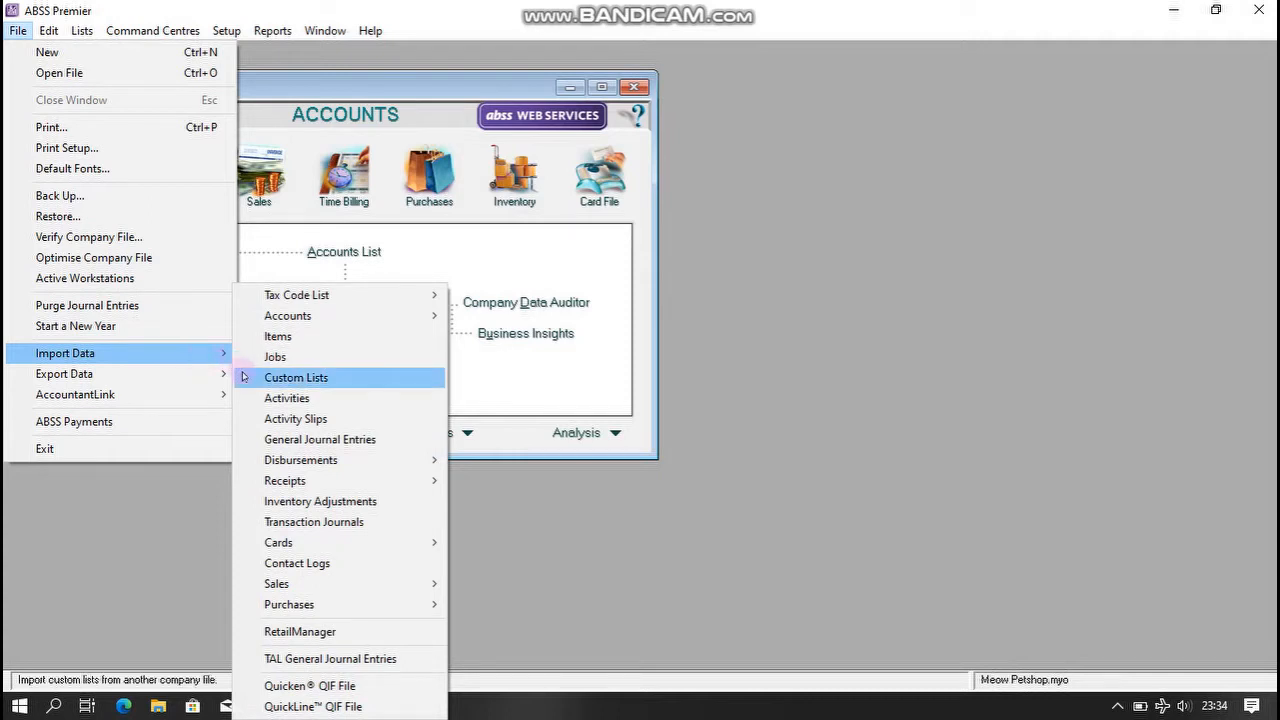
{"action": "mouse_move", "coordinate": [323, 313]}
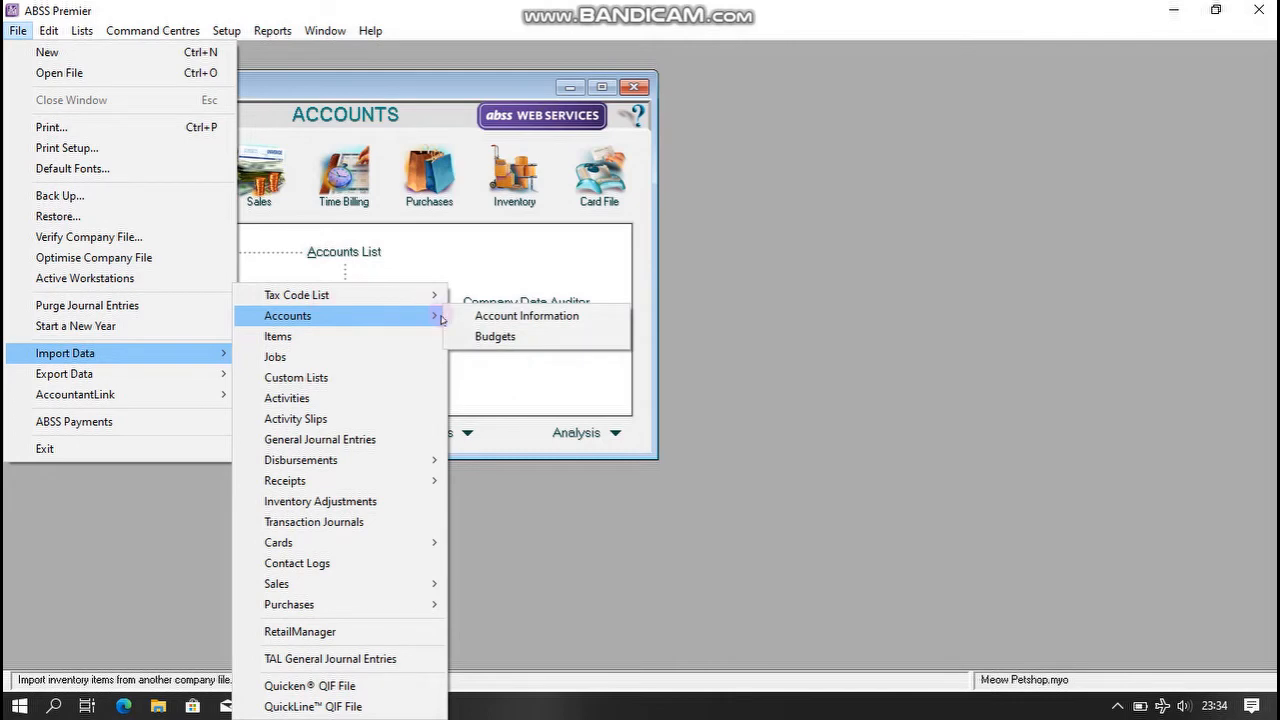
{"action": "left_click", "coordinate": [455, 318]}
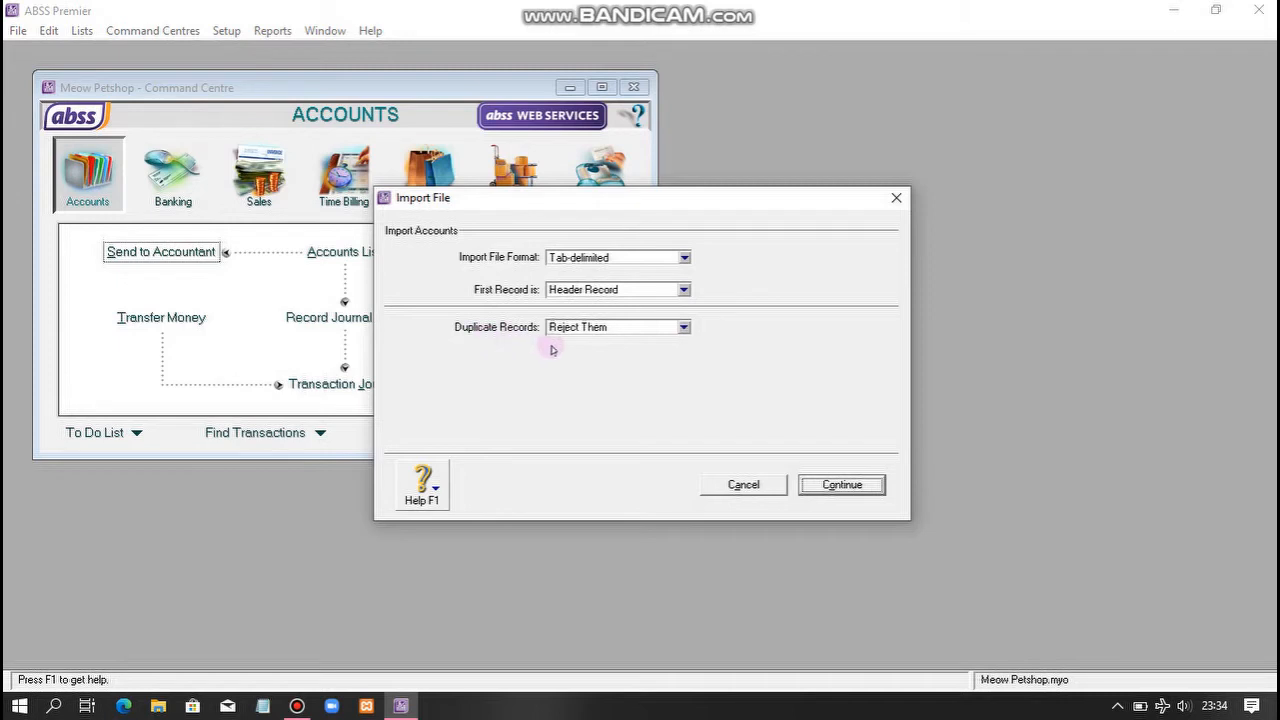
- Set duplicates to Update Existing Record and load Account List from the TERBARU MATERI PPT ABSS folder
{"action": "left_click", "coordinate": [685, 327]}
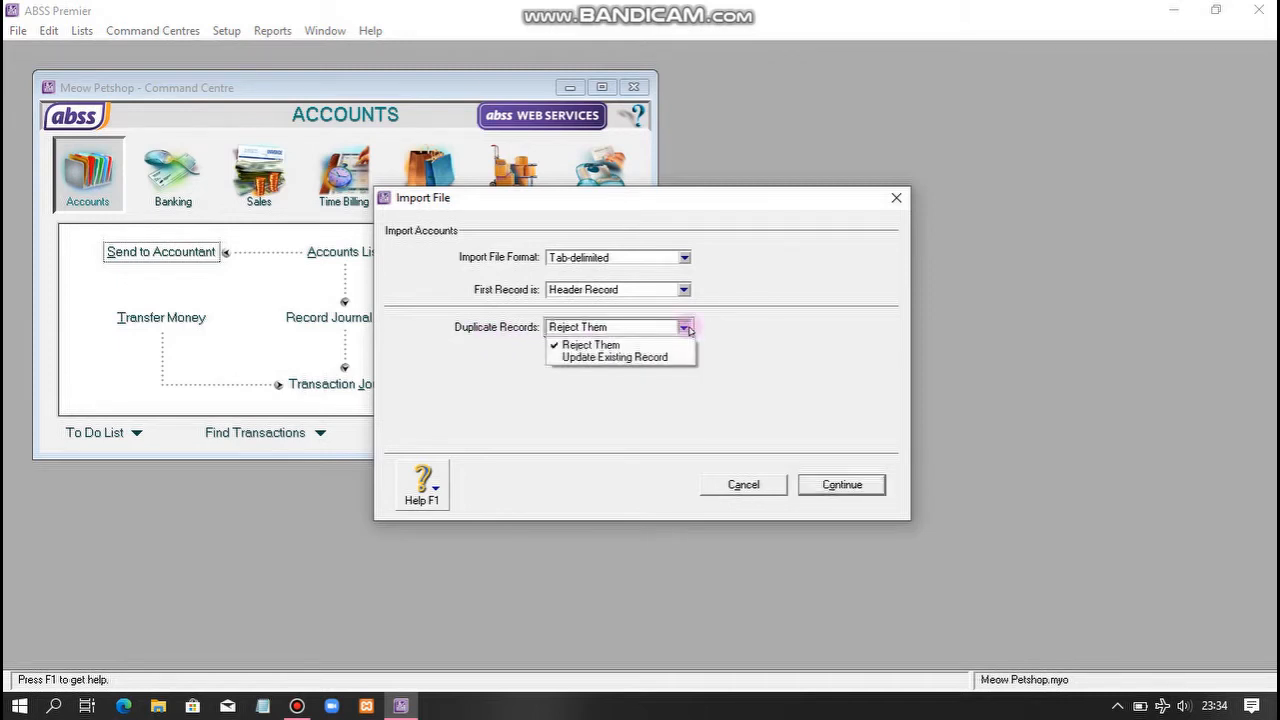
{"action": "left_click", "coordinate": [647, 358]}
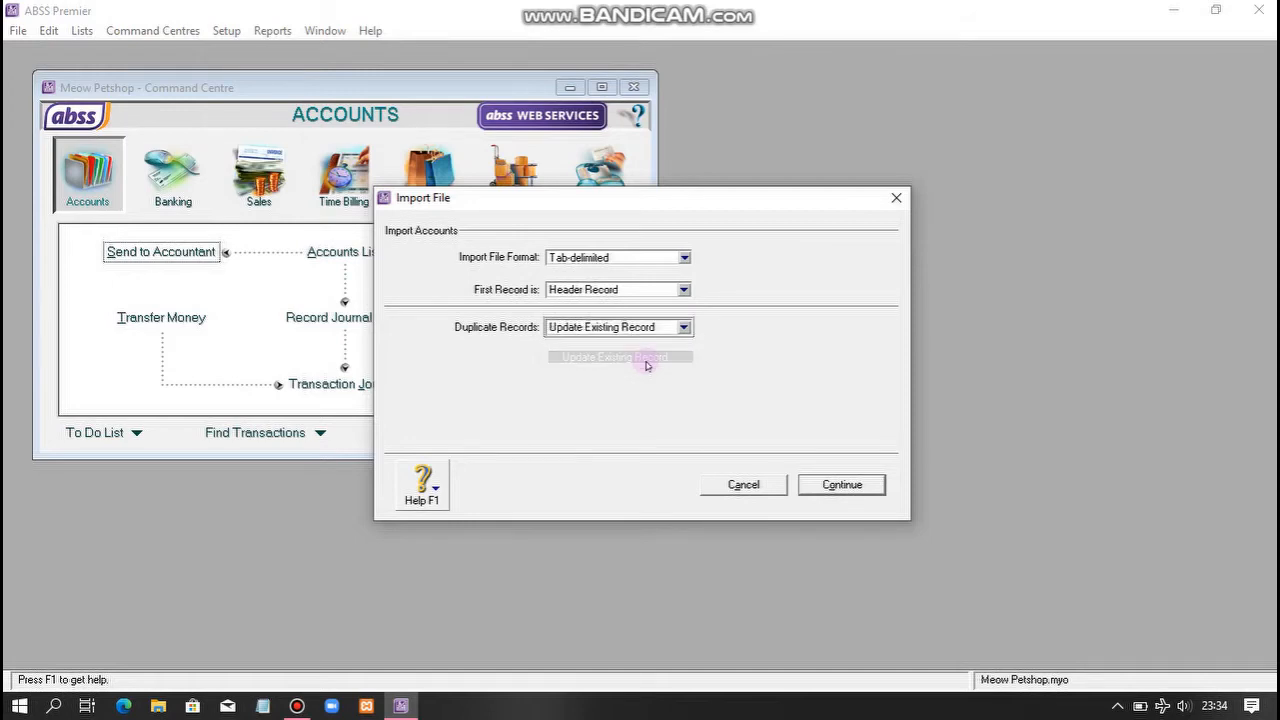
{"action": "left_click", "coordinate": [840, 485]}
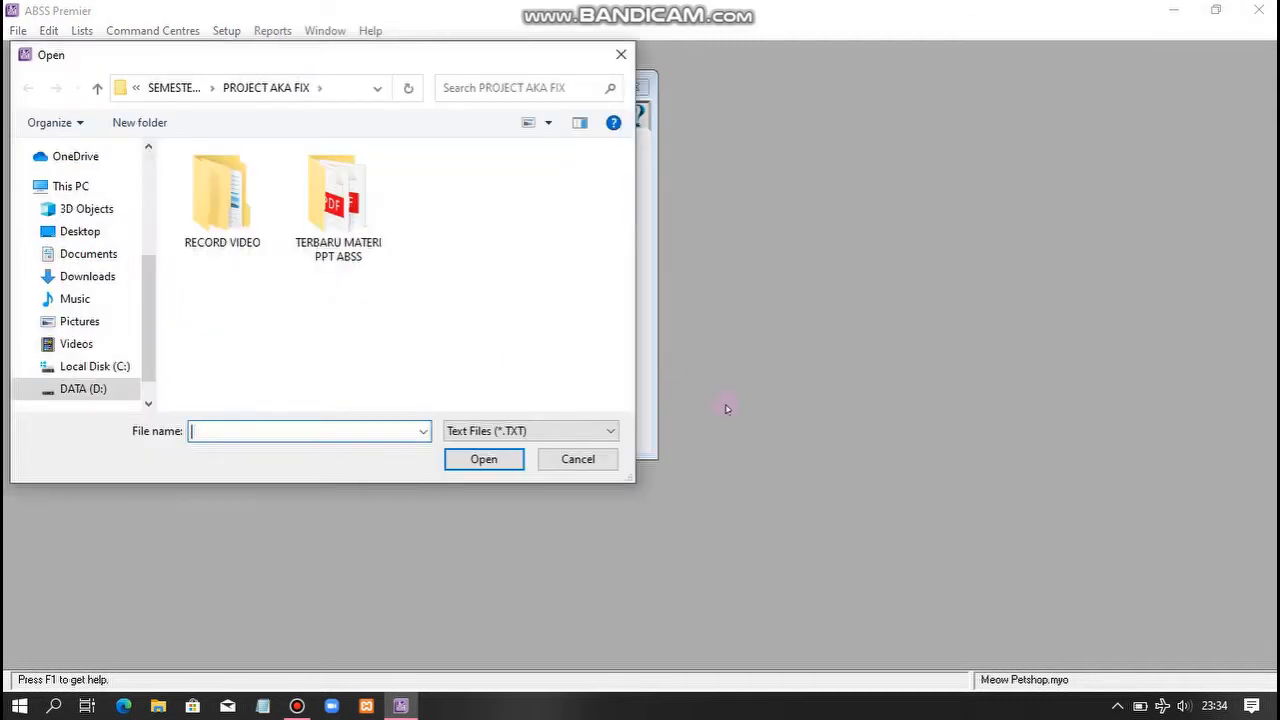
{"action": "double_click", "coordinate": [355, 199]}
{"action": "left_click", "coordinate": [338, 180]}
{"action": "left_click", "coordinate": [480, 462]}
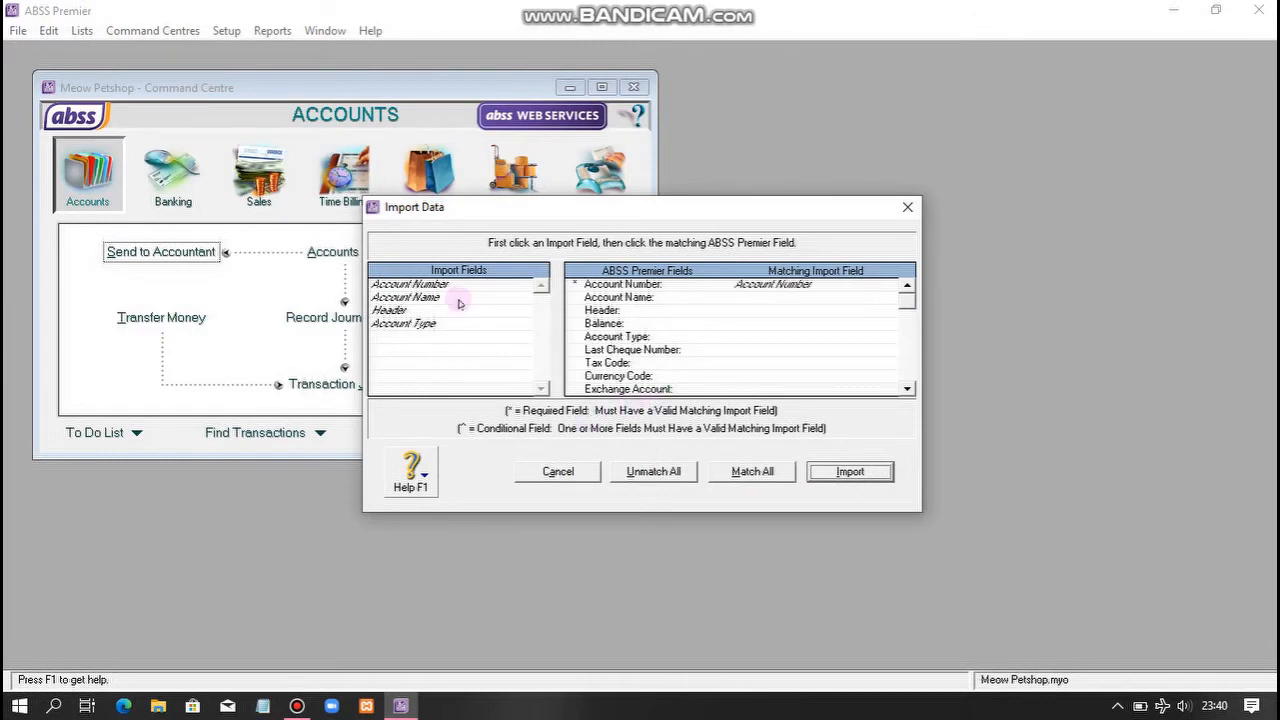
- Match Account Name, Header and Account Type fields, then import: 14 clean, 58 with warnings
{"action": "left_click", "coordinate": [459, 298]}
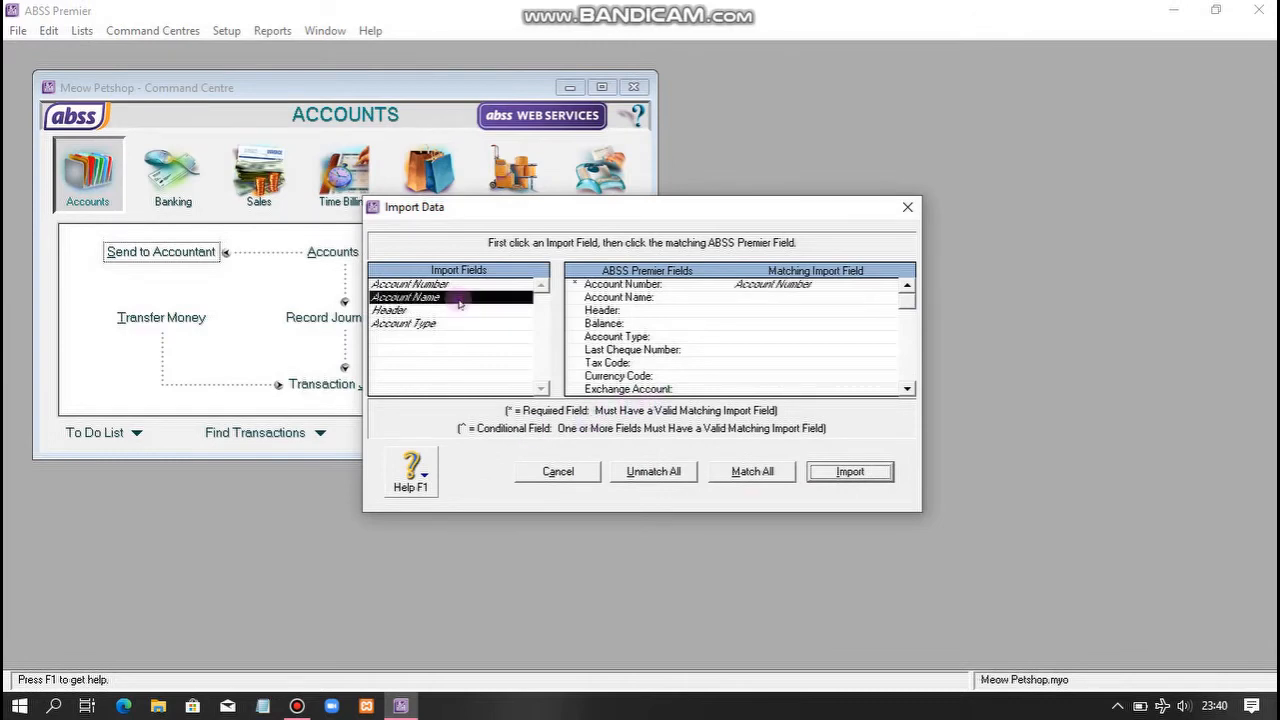
{"action": "left_click", "coordinate": [768, 298]}
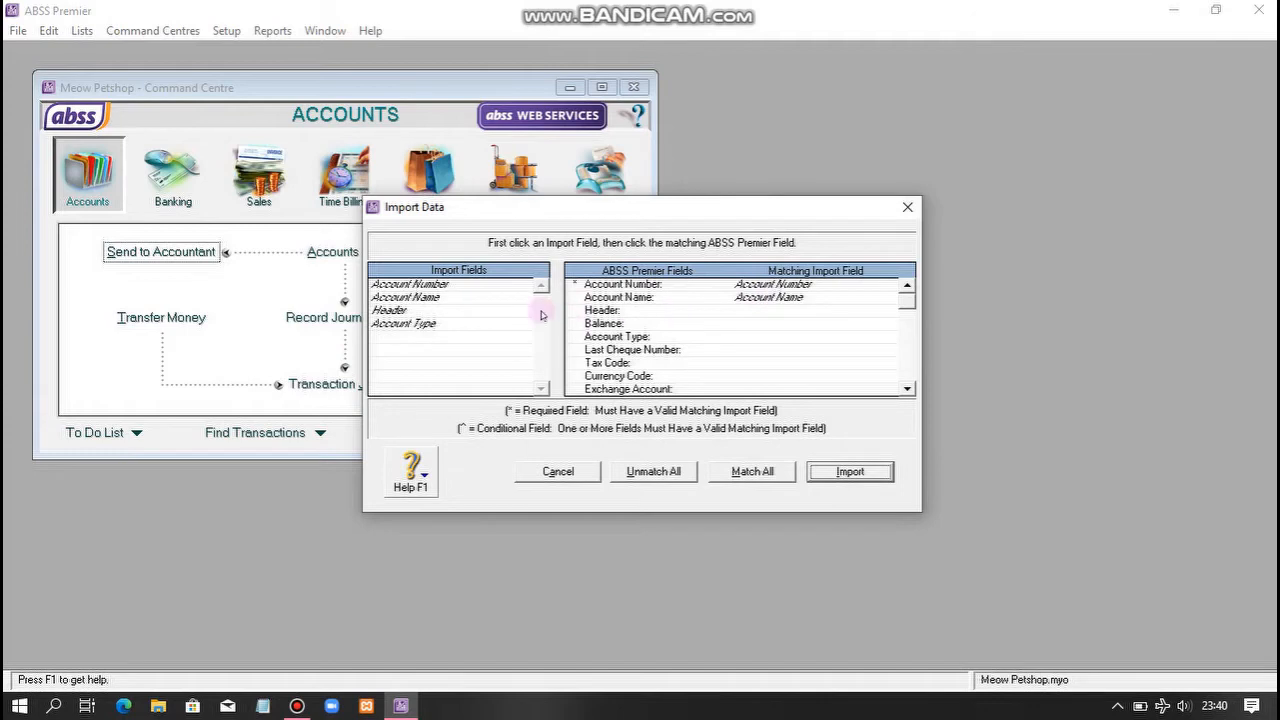
{"action": "left_click", "coordinate": [483, 311]}
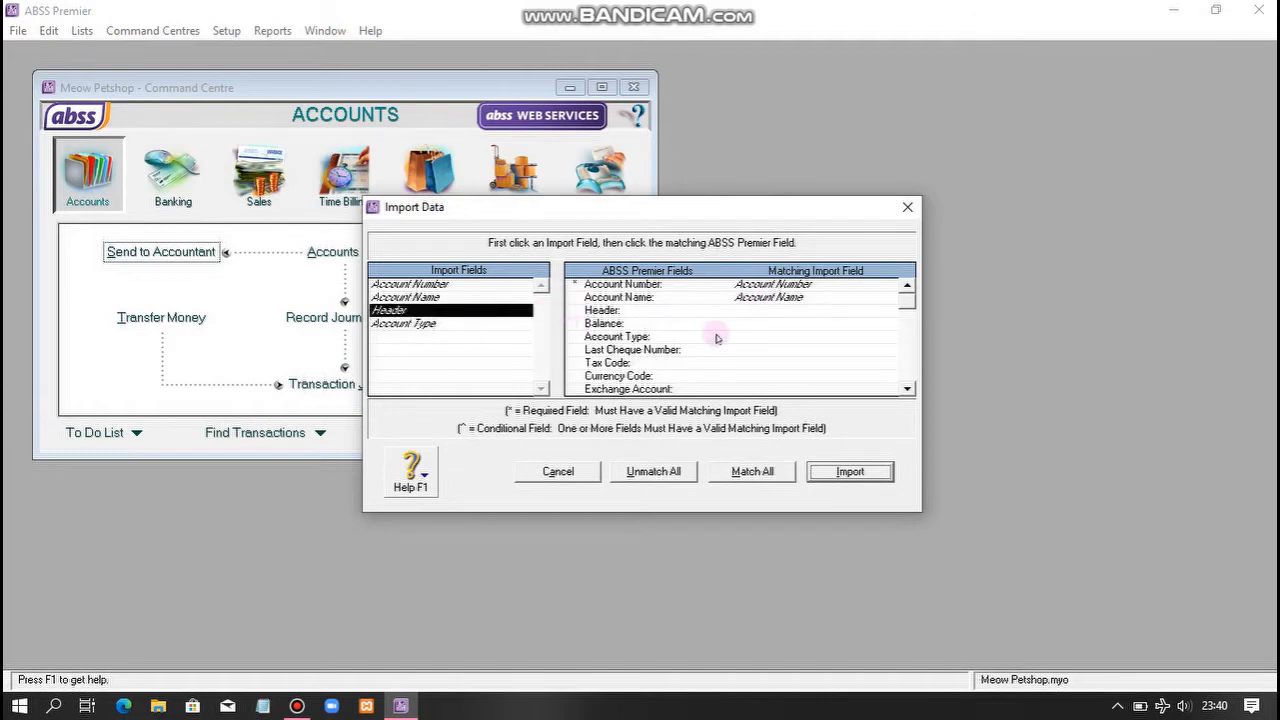
{"action": "left_click", "coordinate": [760, 312]}
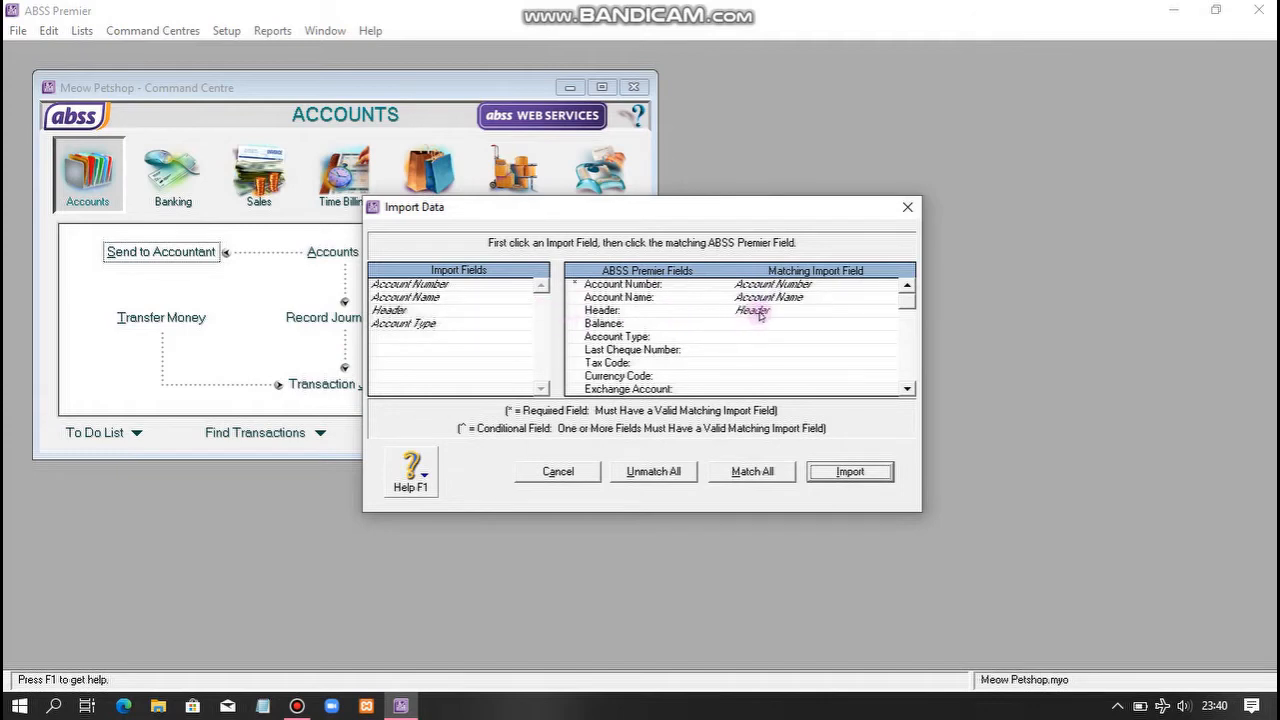
{"action": "left_click", "coordinate": [487, 325]}
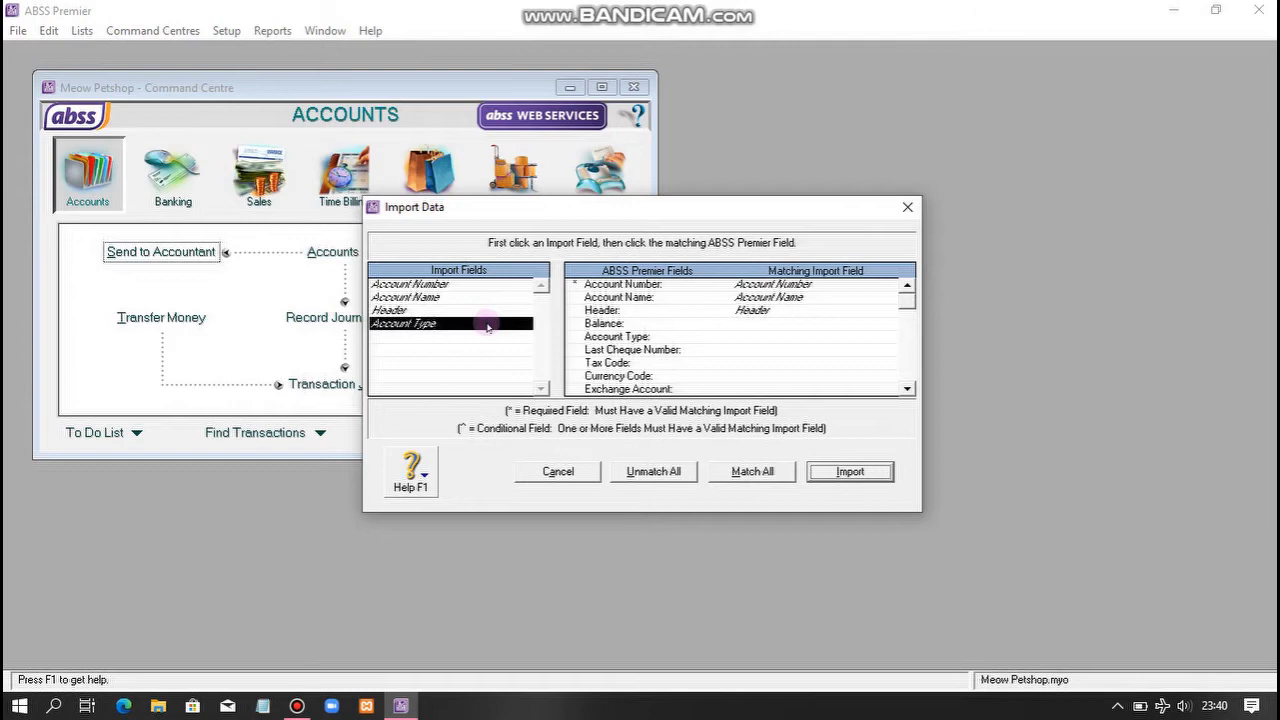
{"action": "left_click", "coordinate": [755, 339]}
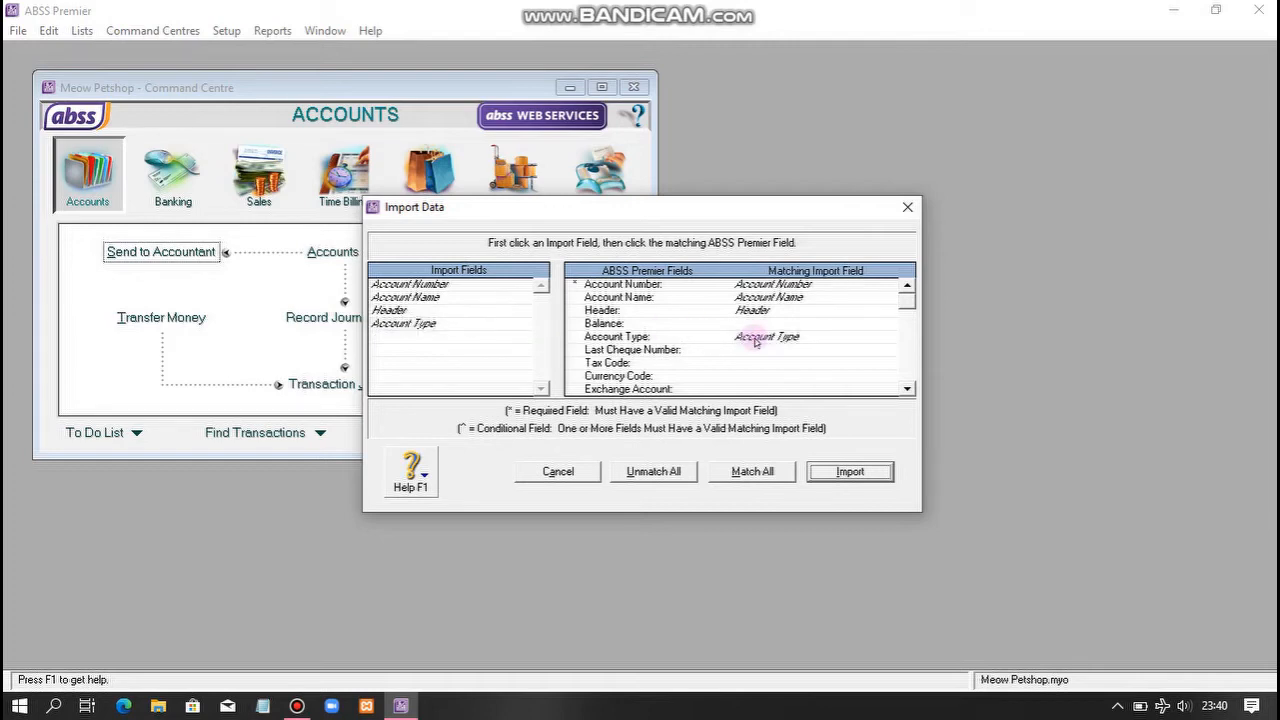
{"action": "left_click", "coordinate": [866, 473]}
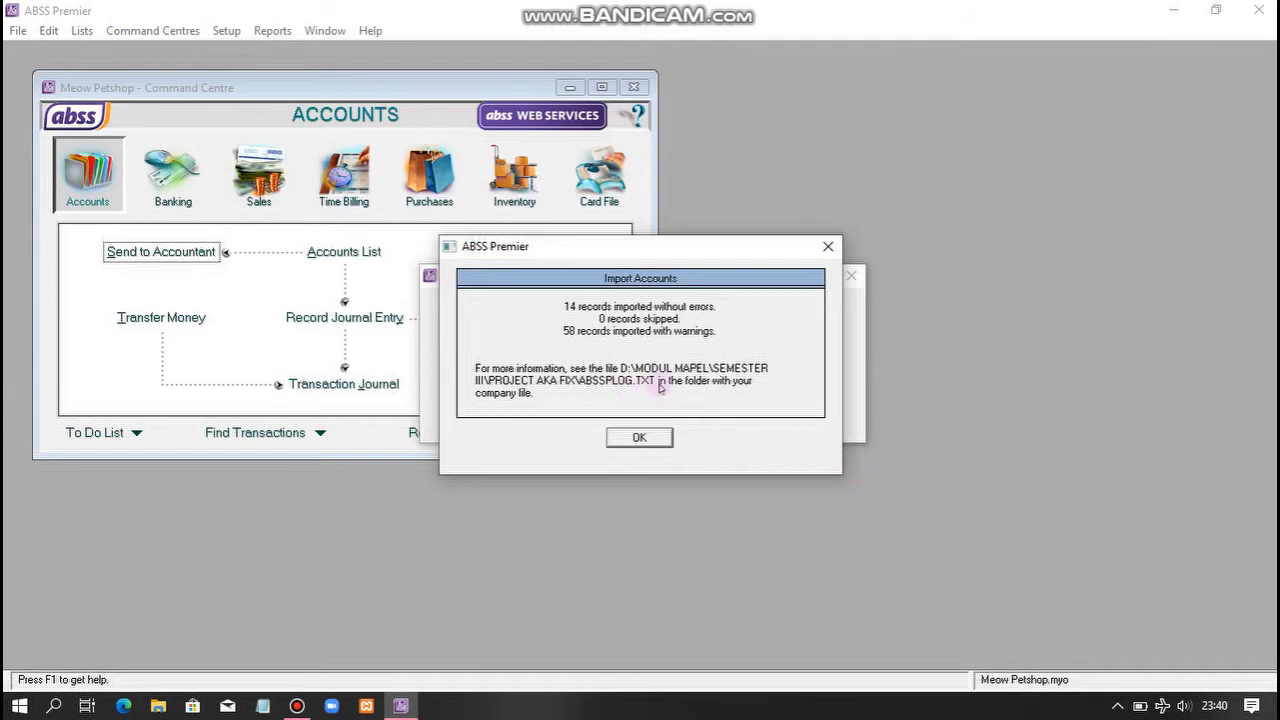
- Acknowledge the Import Accounts summary message
{"action": "left_click", "coordinate": [639, 437]}
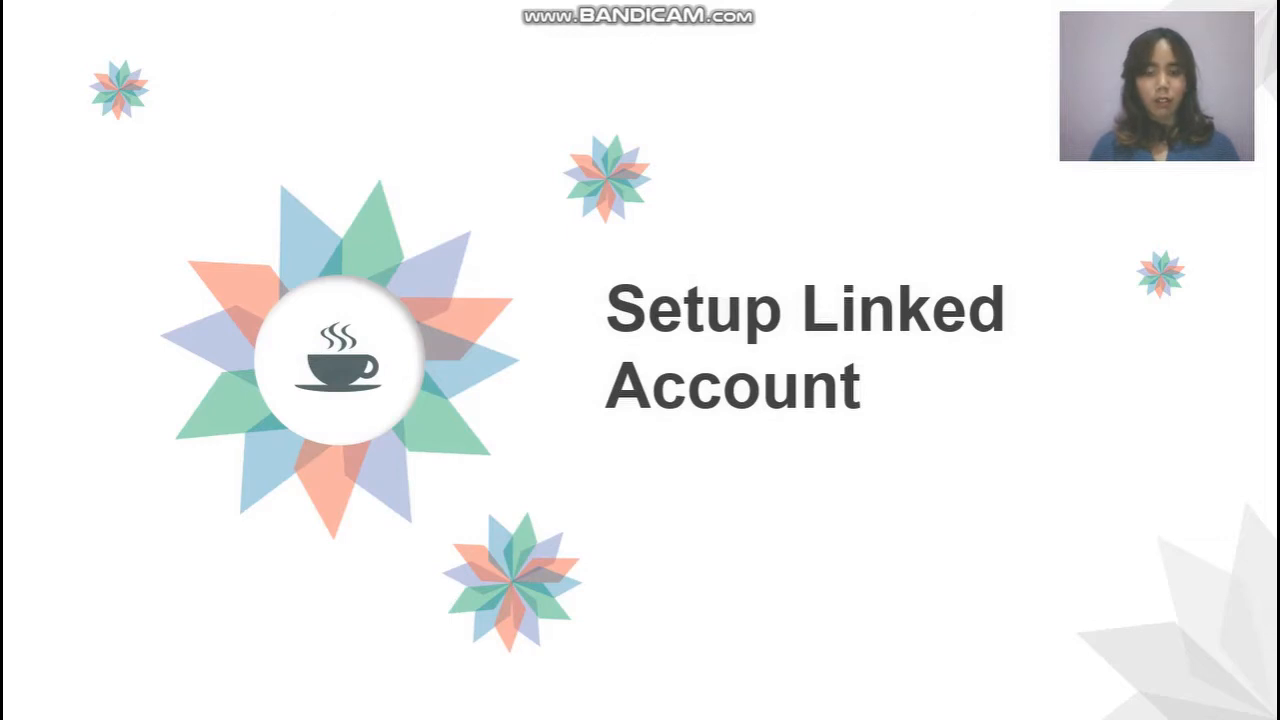
{"action": "key", "text": "Right"}
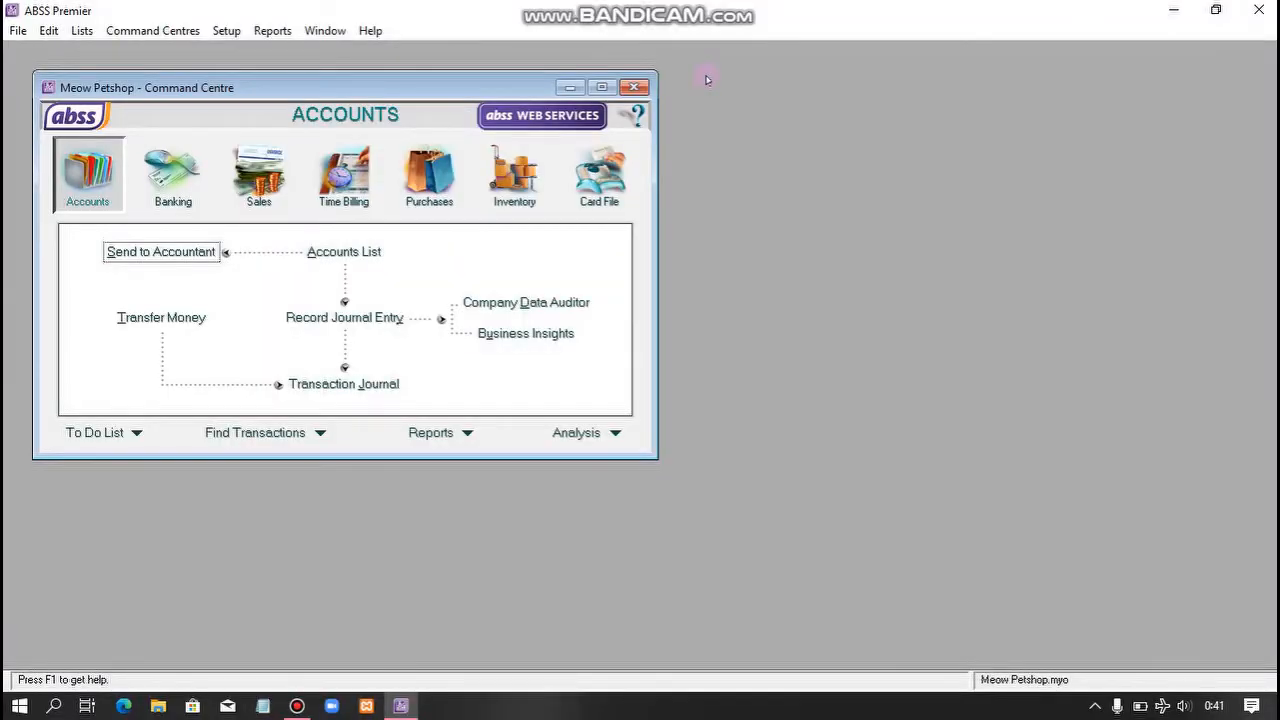
- Confirm banking linked accounts: undeposited funds to 1-1100, currency gains/losses to 5-1000
{"action": "left_click", "coordinate": [227, 32]}
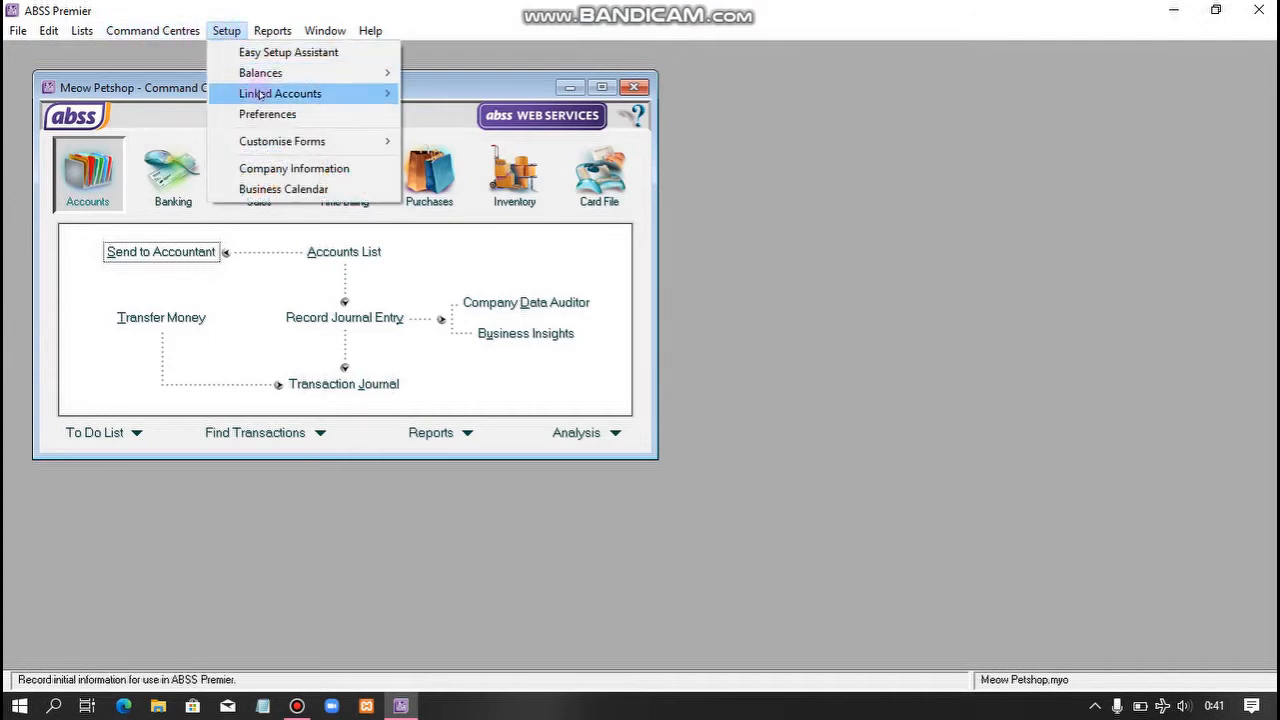
{"action": "mouse_move", "coordinate": [259, 94]}
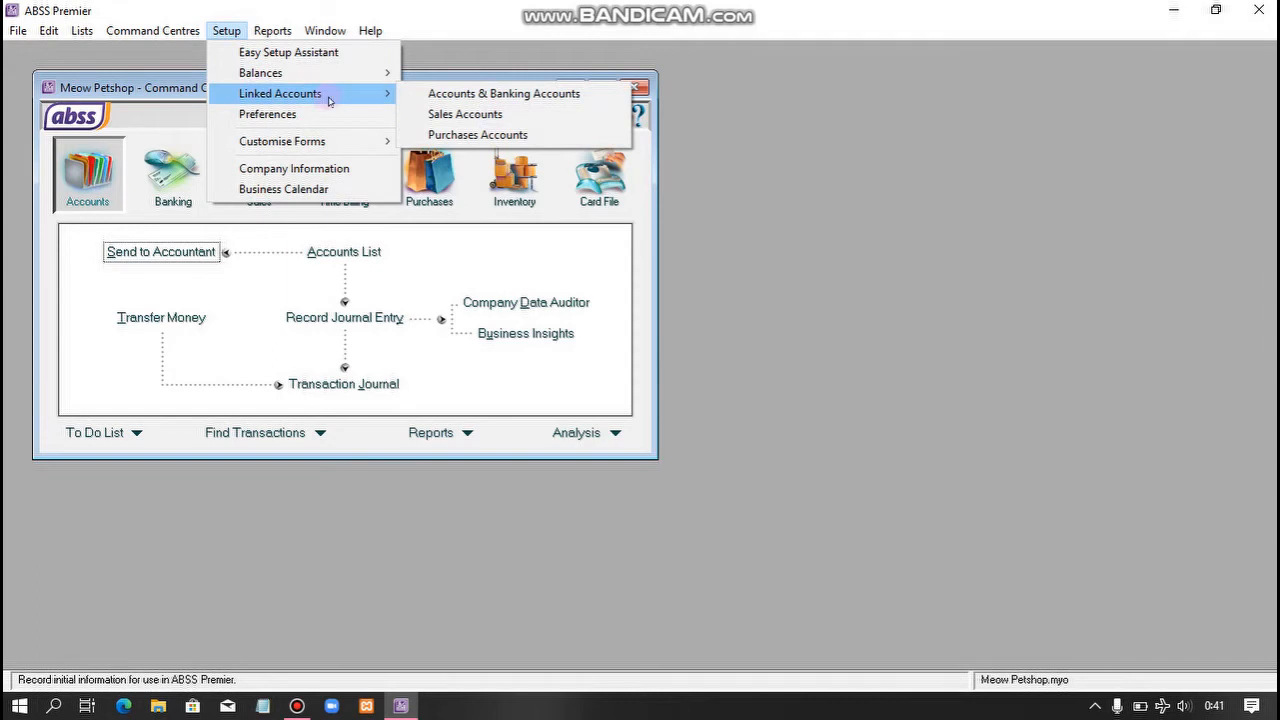
{"action": "left_click", "coordinate": [408, 93]}
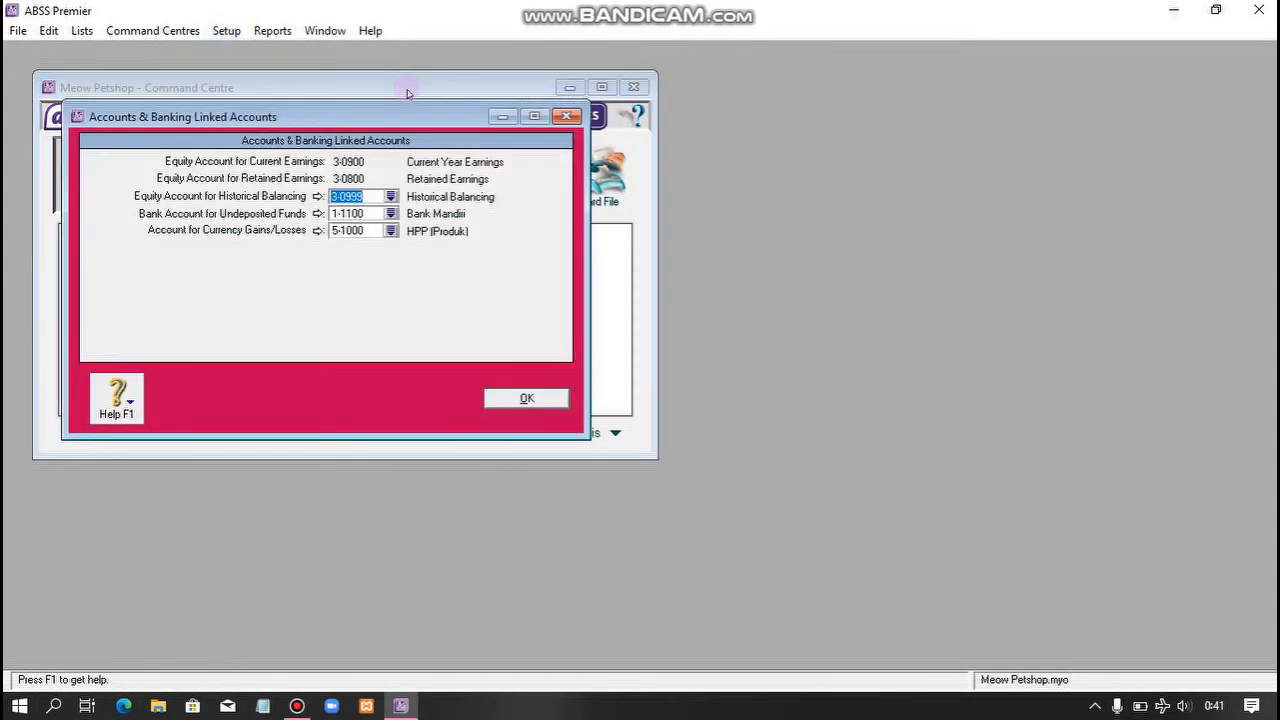
{"action": "left_click", "coordinate": [512, 398]}
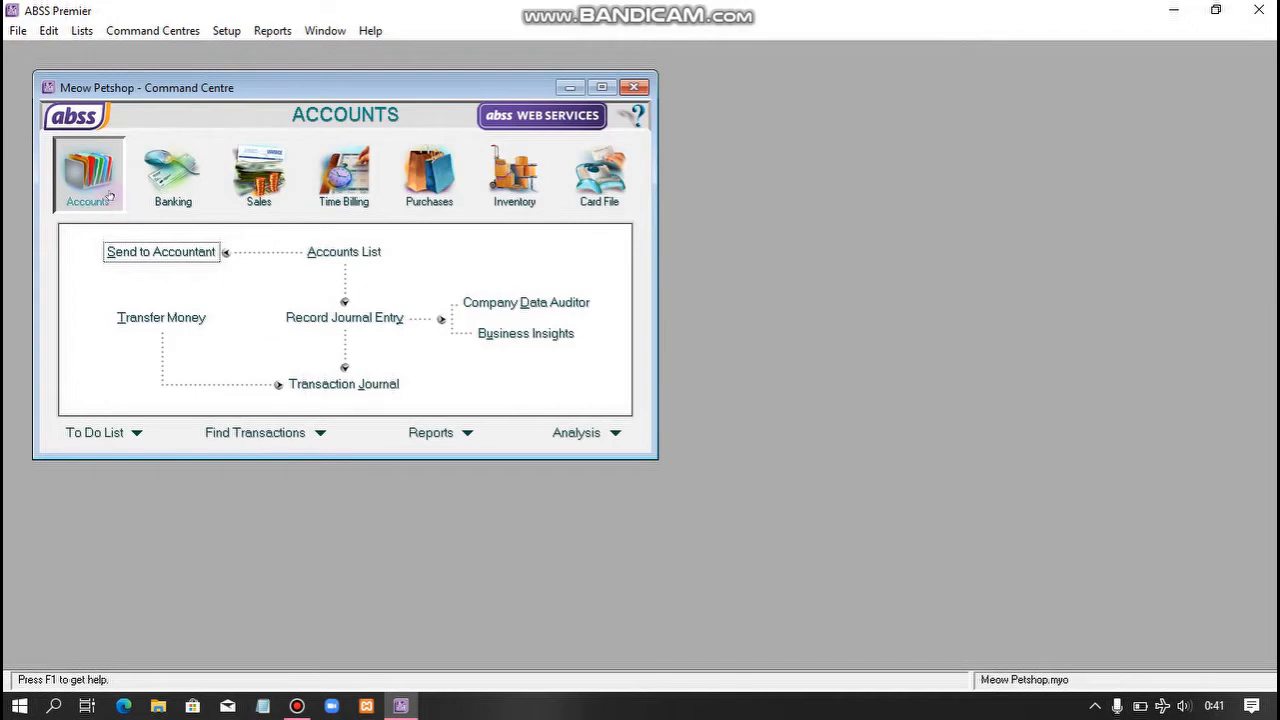
- Confirm Rupiah (Local) links: receivables 1-0200 Piutang Usaha, payables 2-0200 Hutang Usaha
{"action": "left_click", "coordinate": [85, 33]}
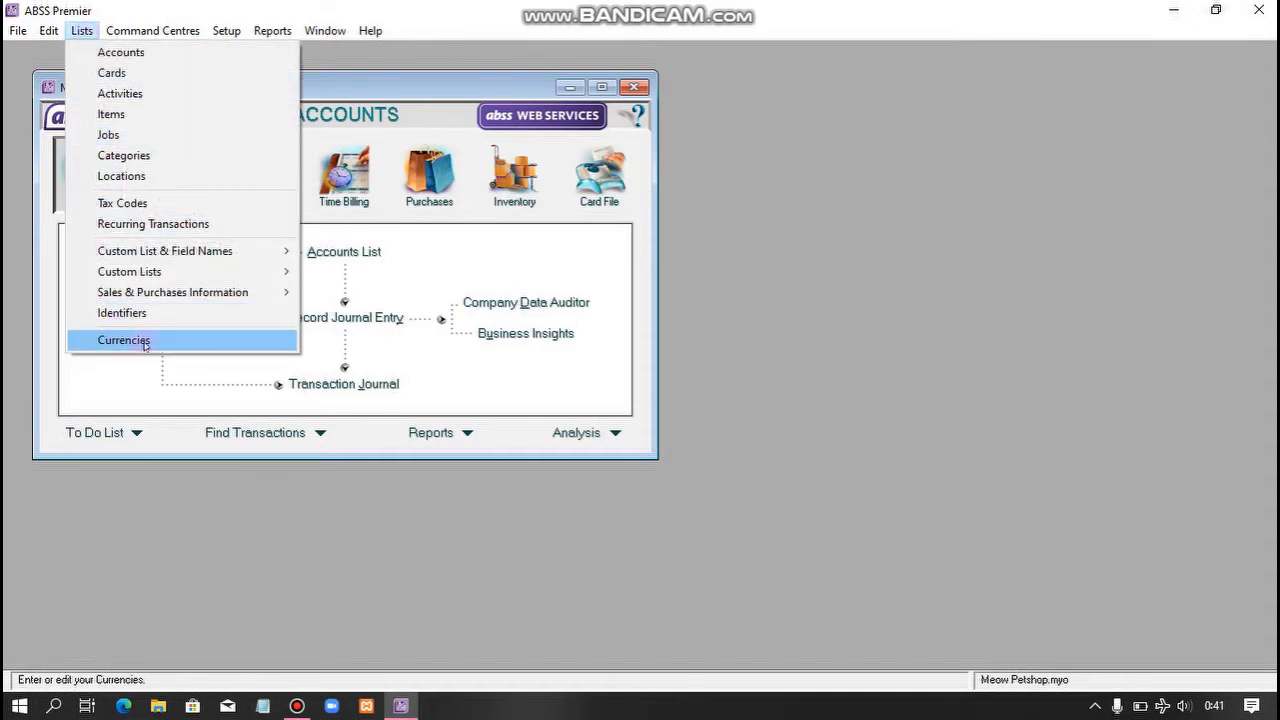
{"action": "left_click", "coordinate": [153, 342]}
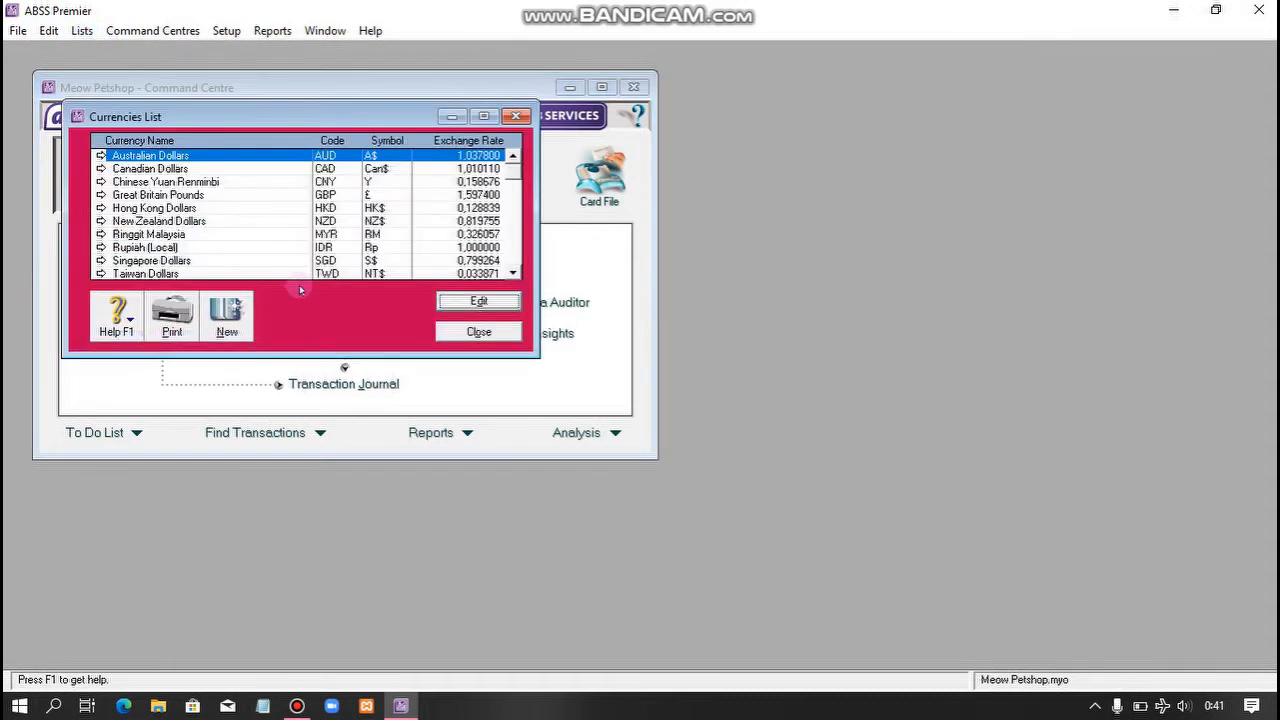
{"action": "left_click", "coordinate": [226, 249]}
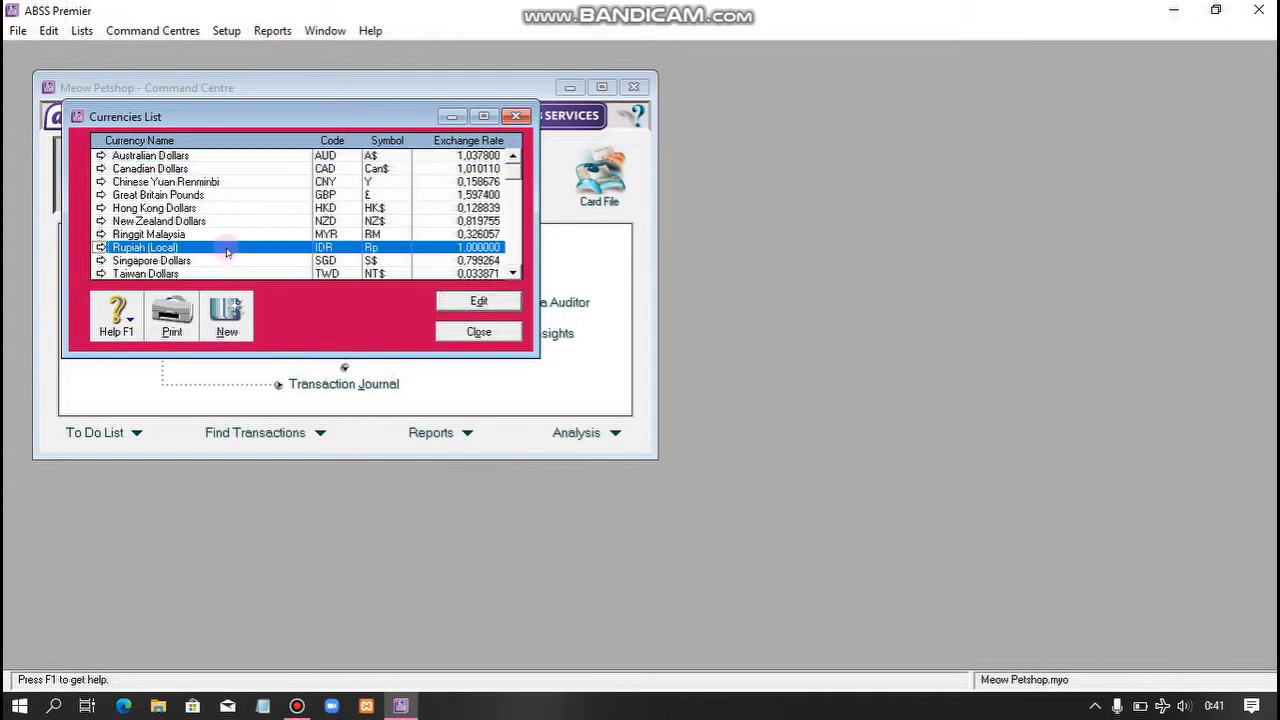
{"action": "left_click", "coordinate": [466, 302]}
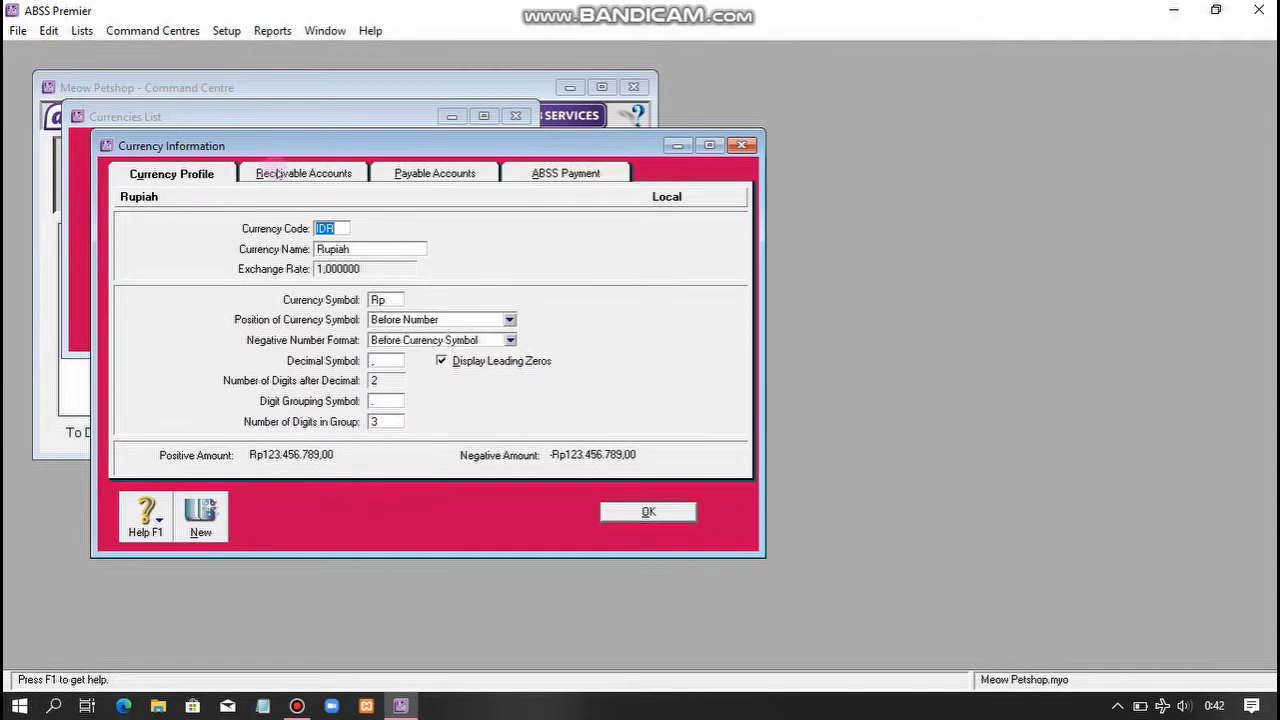
{"action": "left_click", "coordinate": [331, 176]}
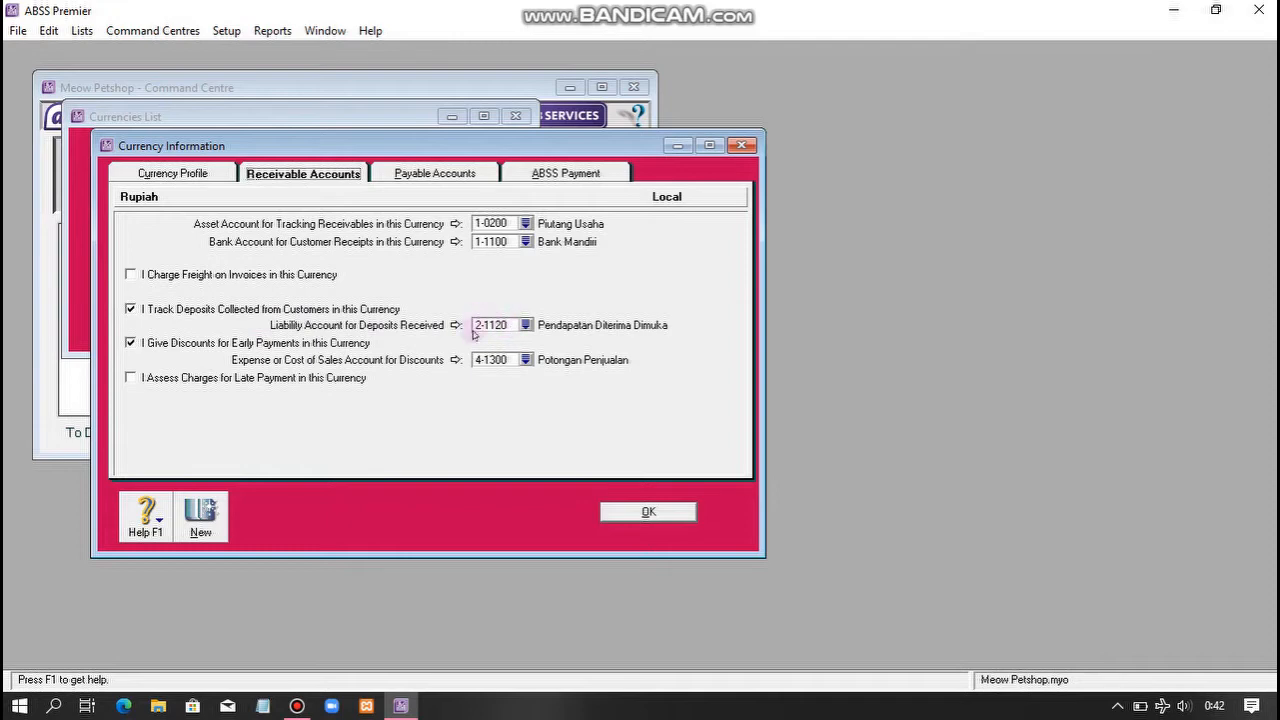
{"action": "left_click", "coordinate": [465, 180]}
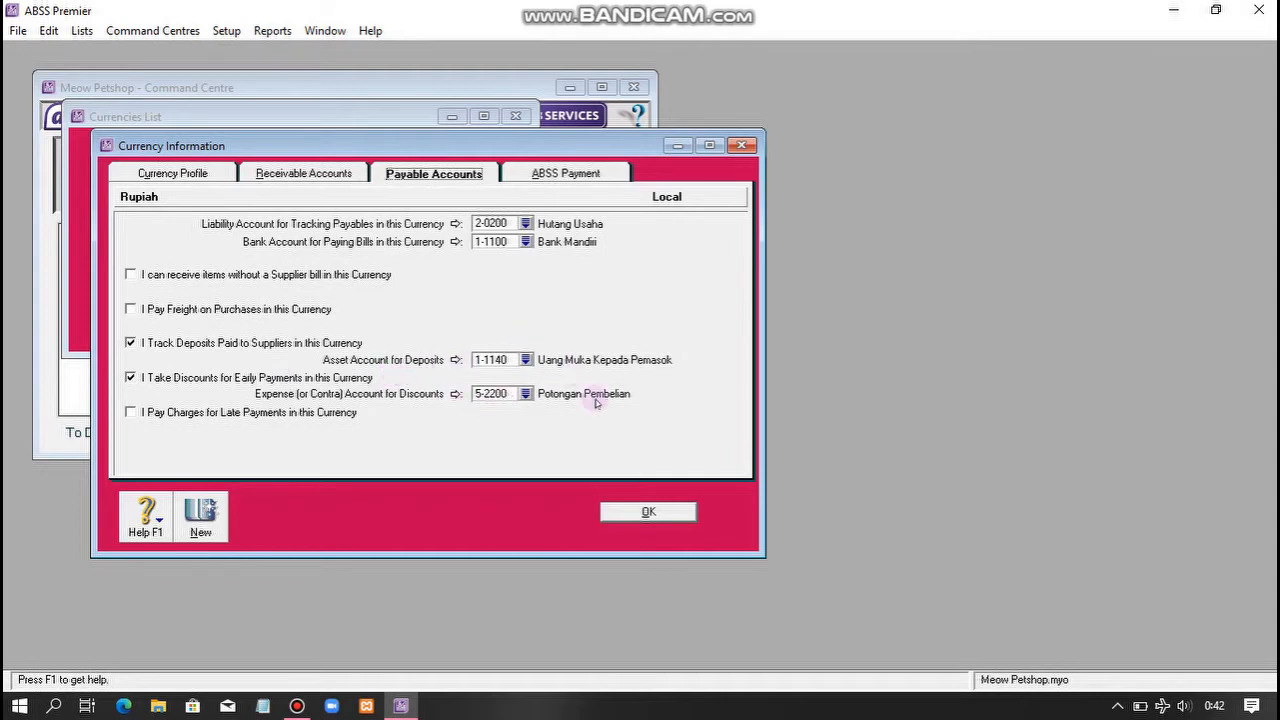
{"action": "left_click", "coordinate": [648, 512]}
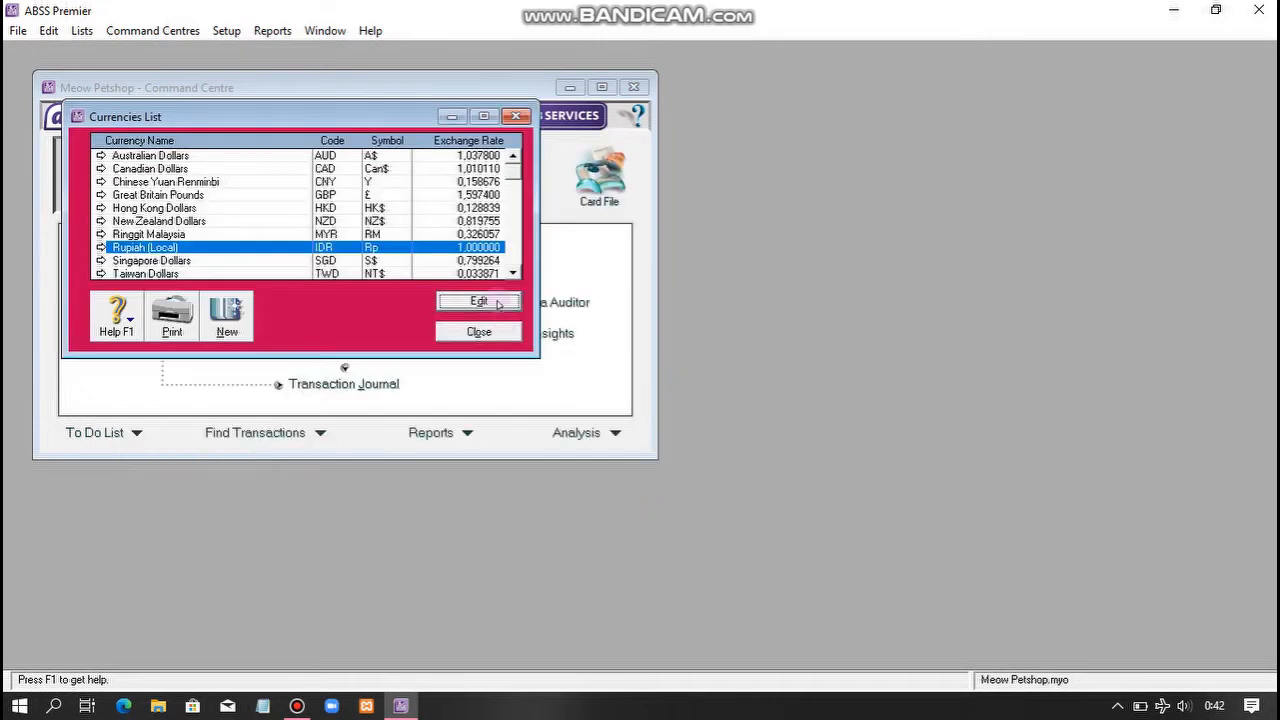
- Change the United State Dollars currency symbol to US$
{"action": "left_click", "coordinate": [512, 273]}
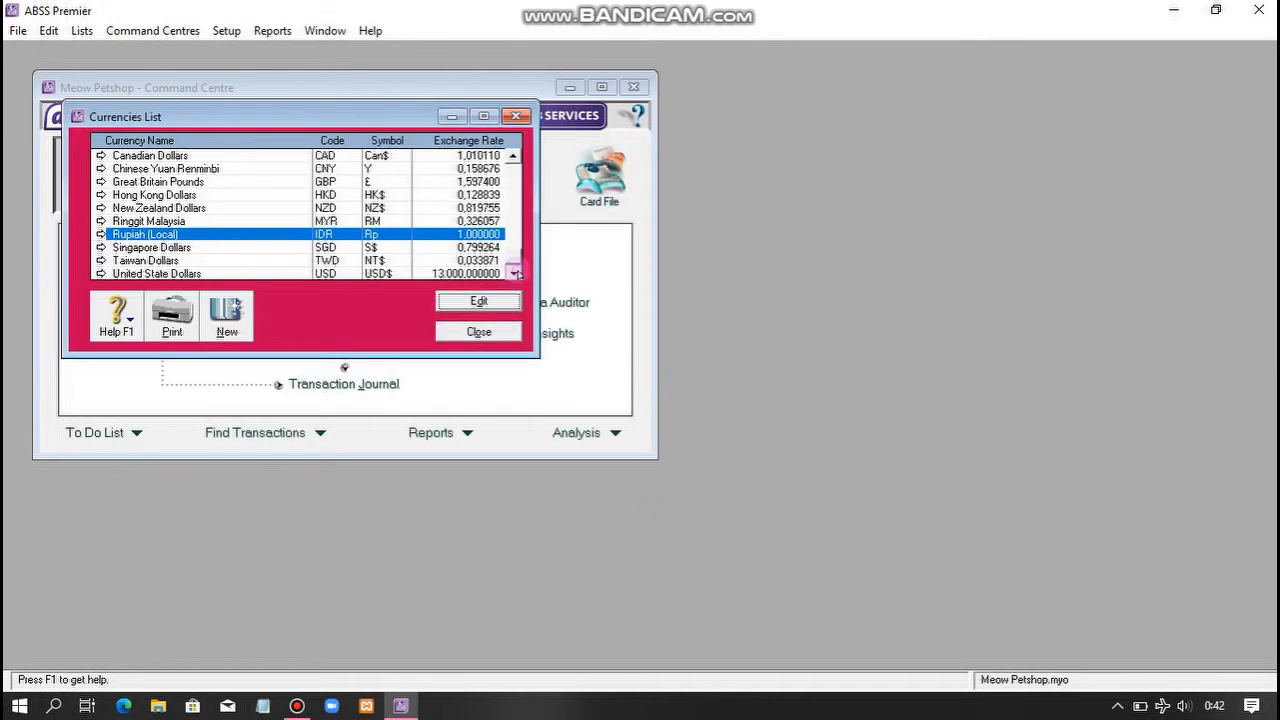
{"action": "left_click", "coordinate": [375, 273]}
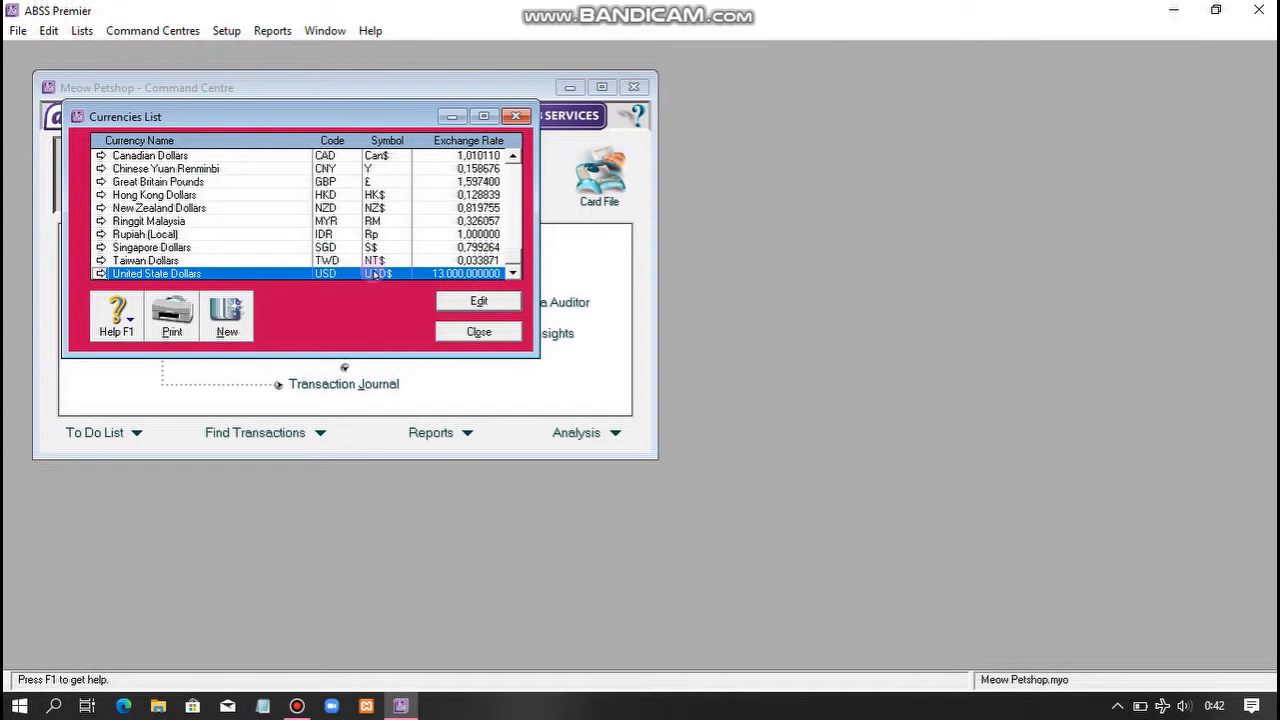
{"action": "left_click", "coordinate": [457, 304]}
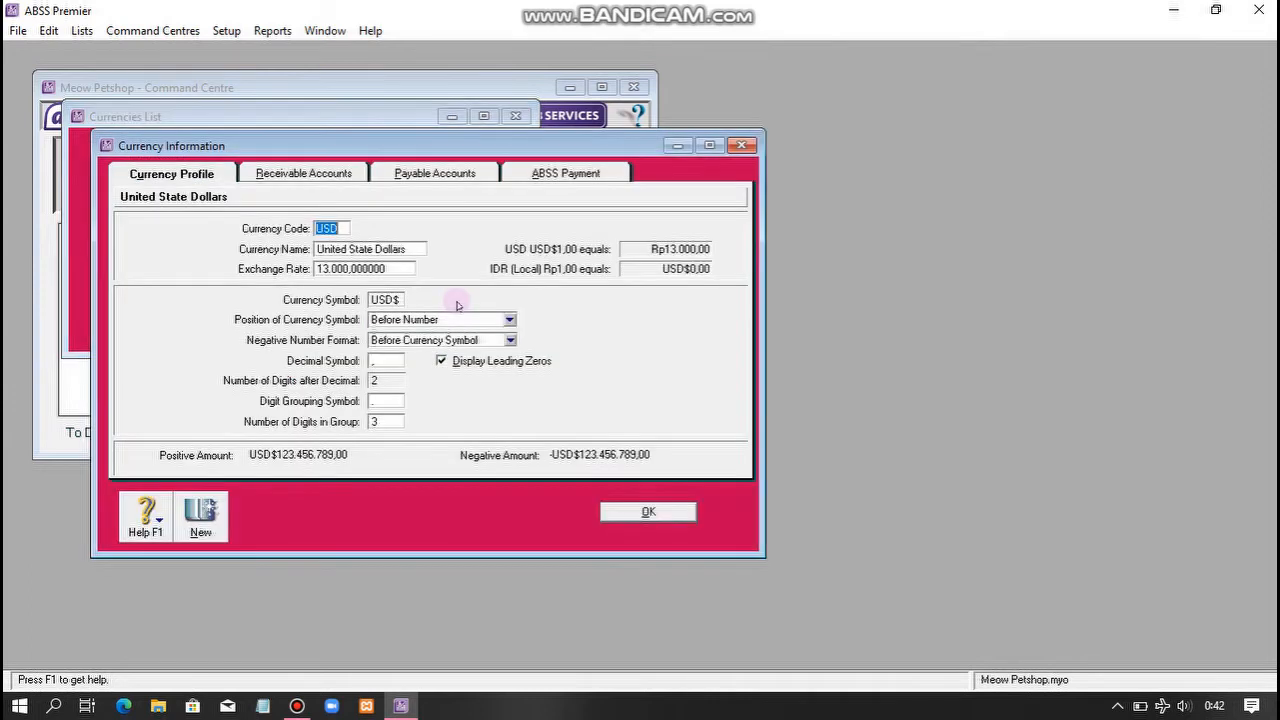
{"action": "left_click", "coordinate": [389, 300]}
{"action": "left_click", "coordinate": [392, 300]}
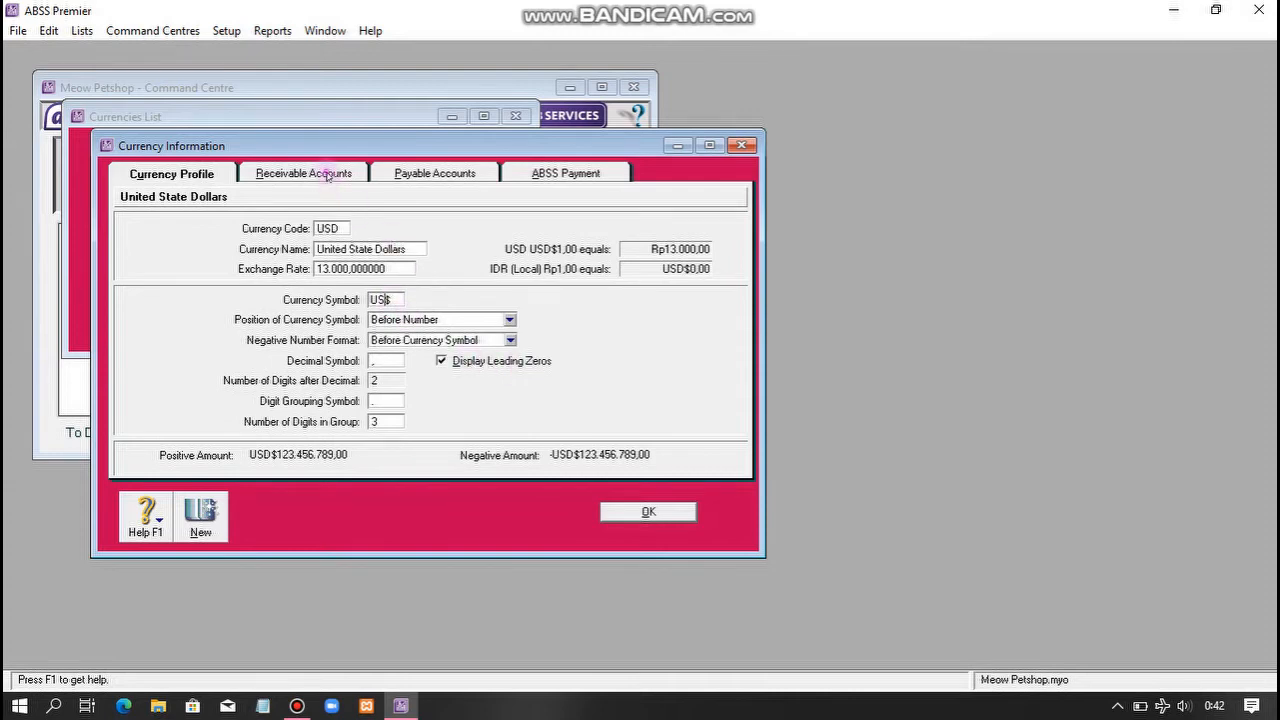
- Link USD to receivables 1-0210, payables 2-0210 and 1-0120 Bank (USD), then close Currencies
{"action": "left_click", "coordinate": [327, 176]}
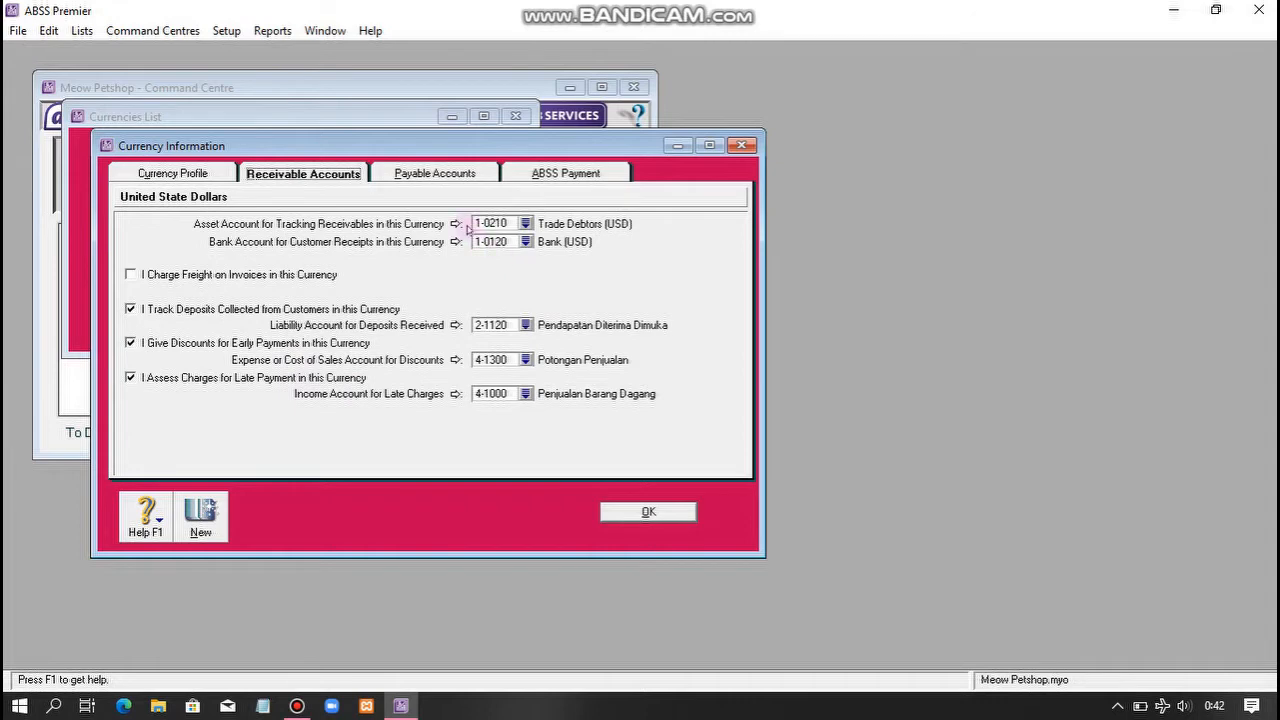
{"action": "left_click", "coordinate": [450, 170]}
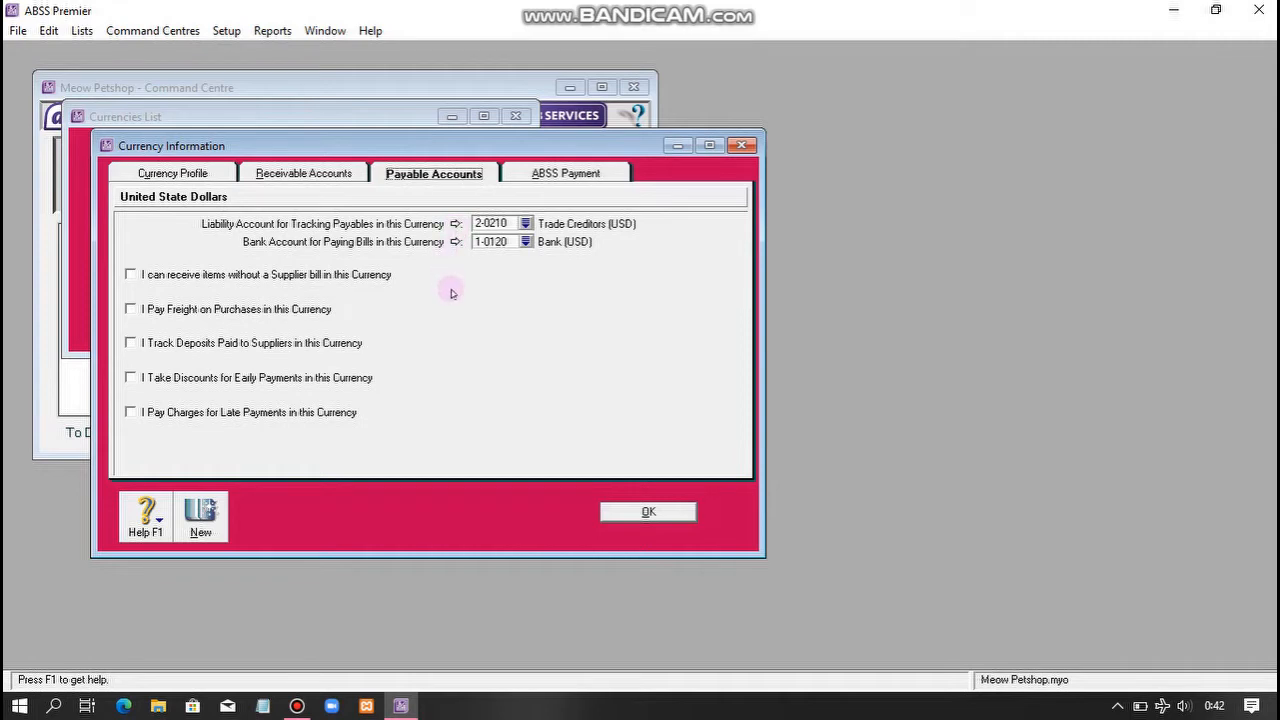
{"action": "left_click", "coordinate": [309, 178]}
{"action": "left_click", "coordinate": [413, 182]}
{"action": "left_click", "coordinate": [648, 512]}
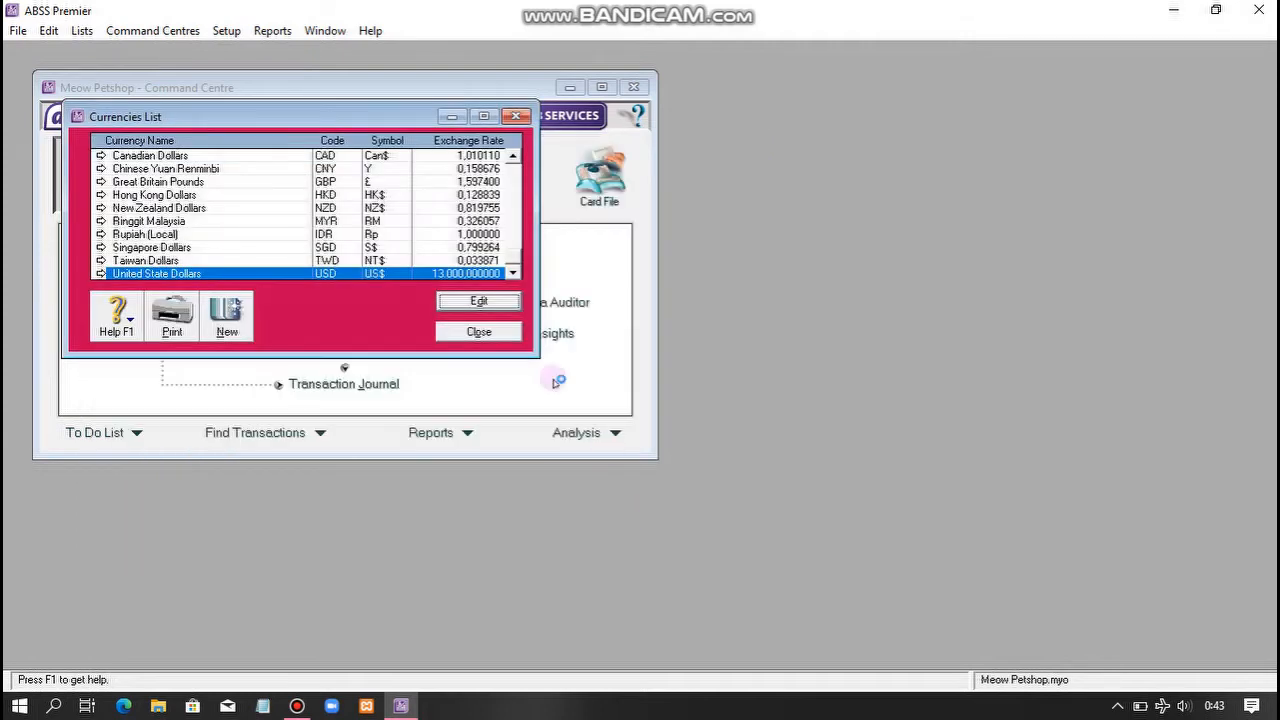
{"action": "left_click", "coordinate": [508, 334]}
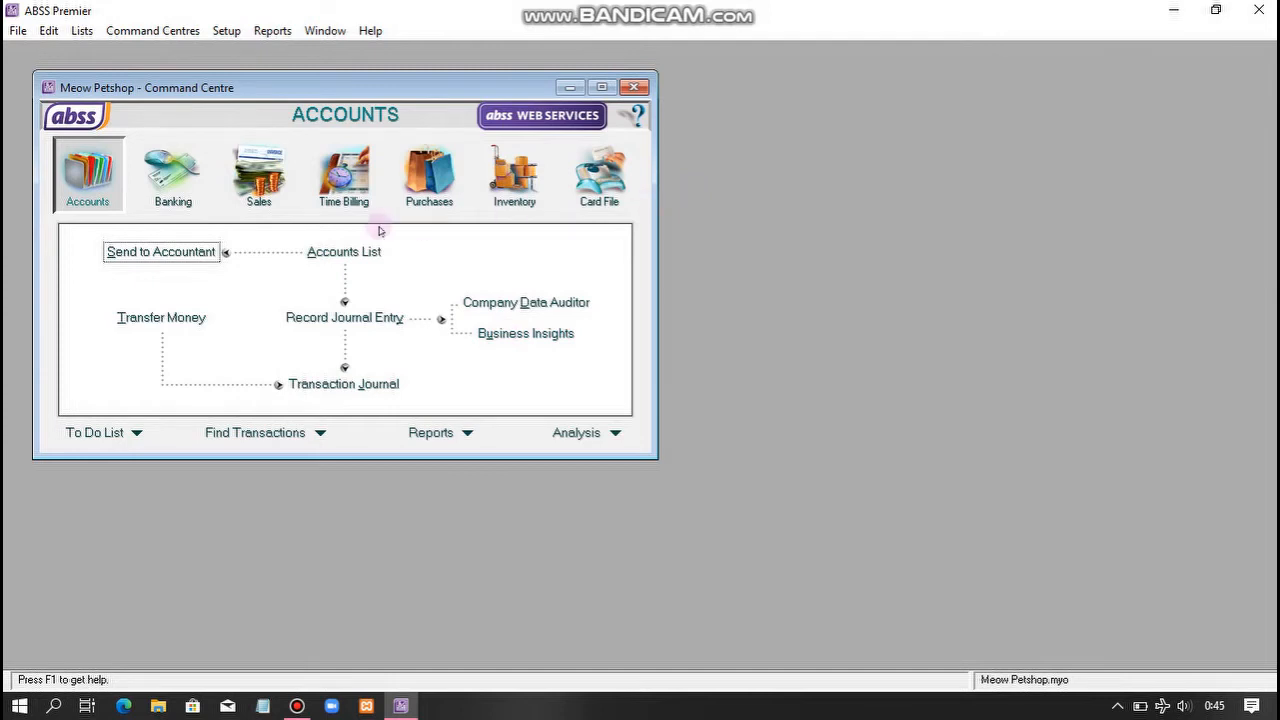
- Link the N-T Non-Taxable tax code's collected tax to 2-3100 Pajak Masukan
{"action": "left_click", "coordinate": [82, 31]}
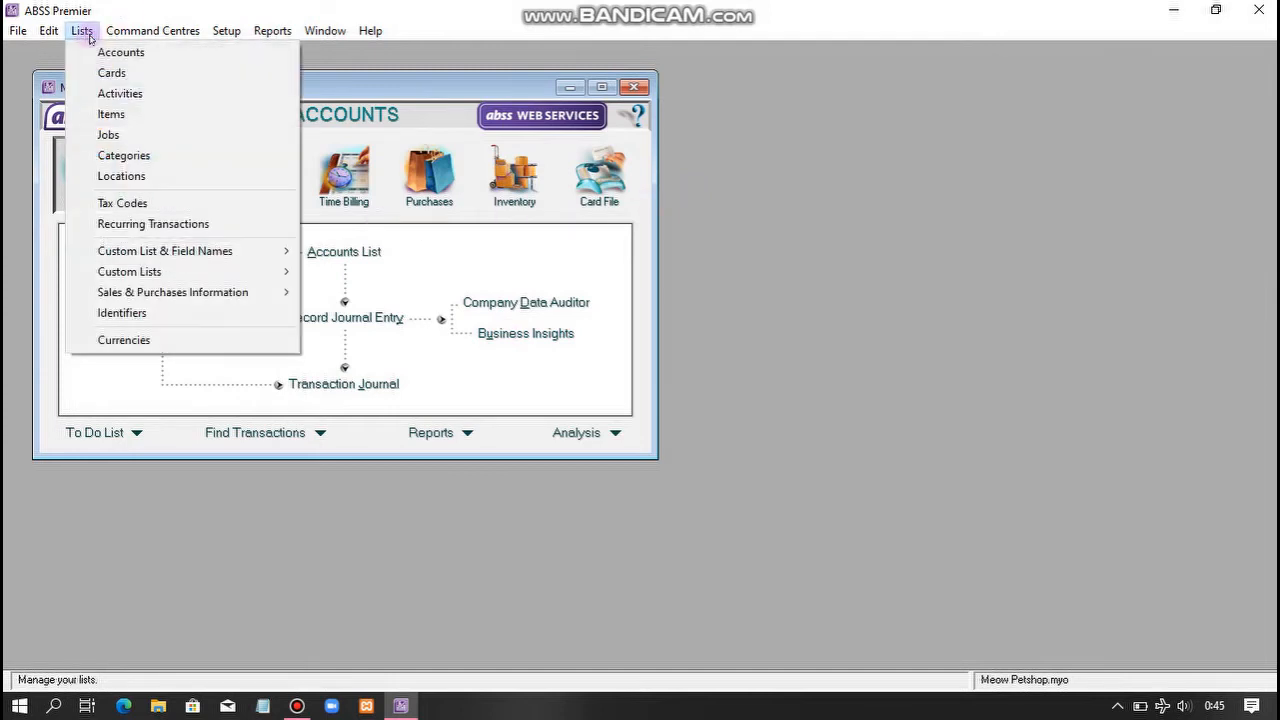
{"action": "left_click", "coordinate": [133, 205]}
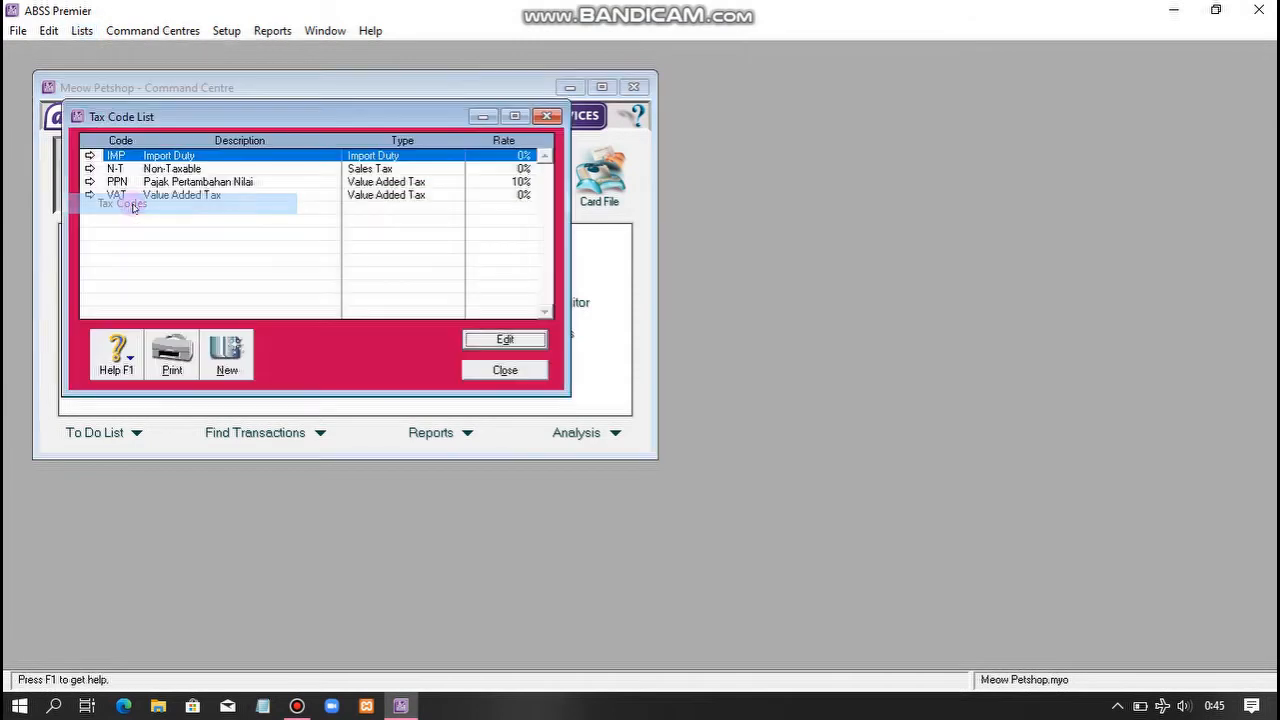
{"action": "left_click", "coordinate": [190, 168]}
{"action": "left_click", "coordinate": [489, 341]}
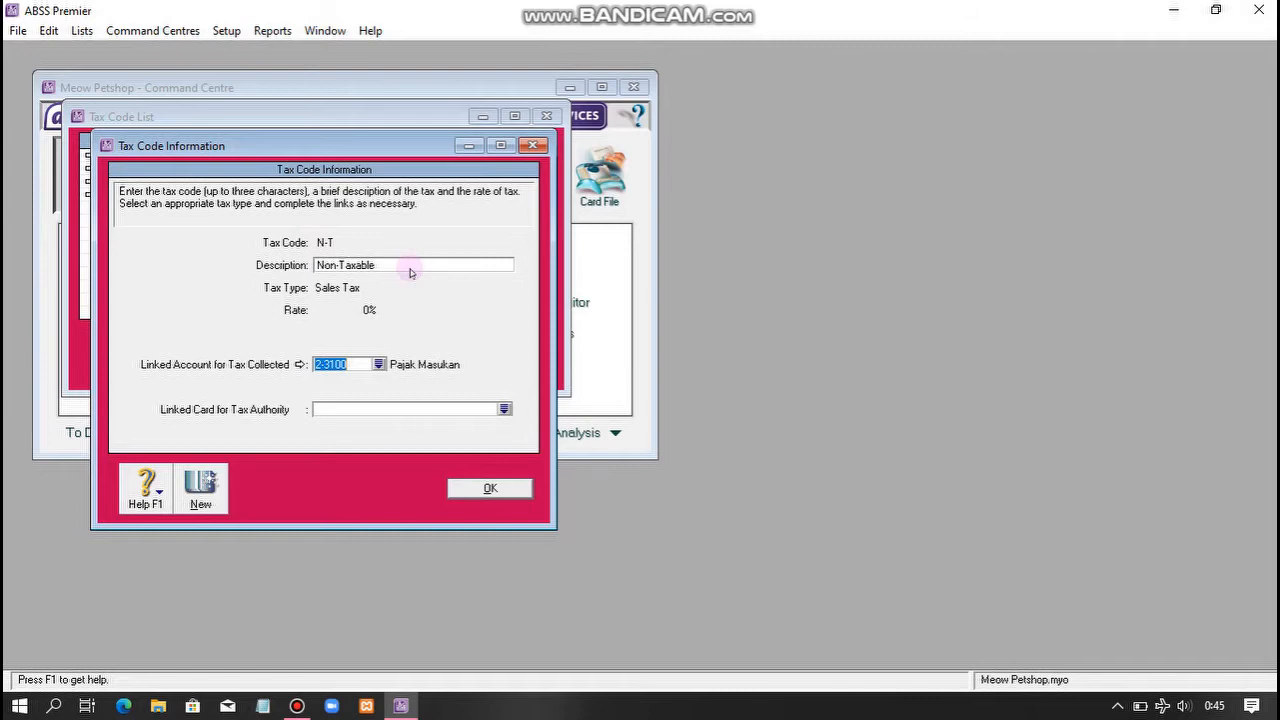
{"action": "left_click", "coordinate": [492, 490]}
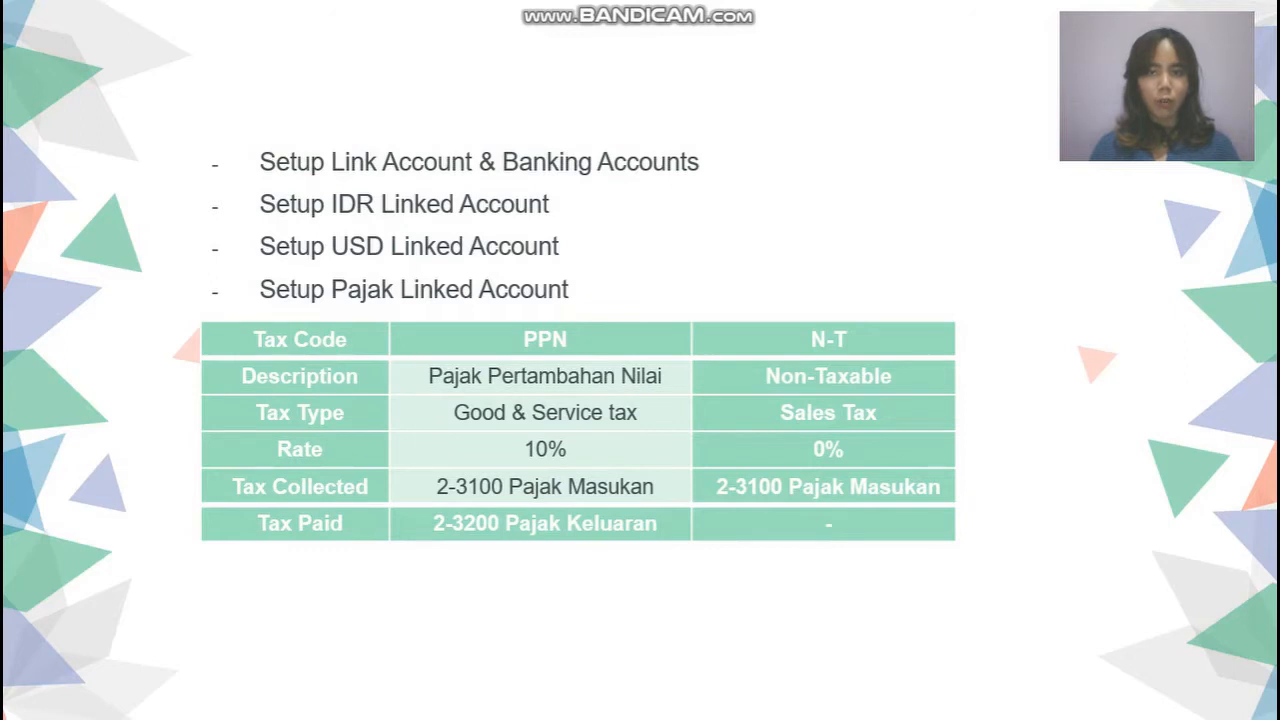
{"action": "key", "text": "Right"}
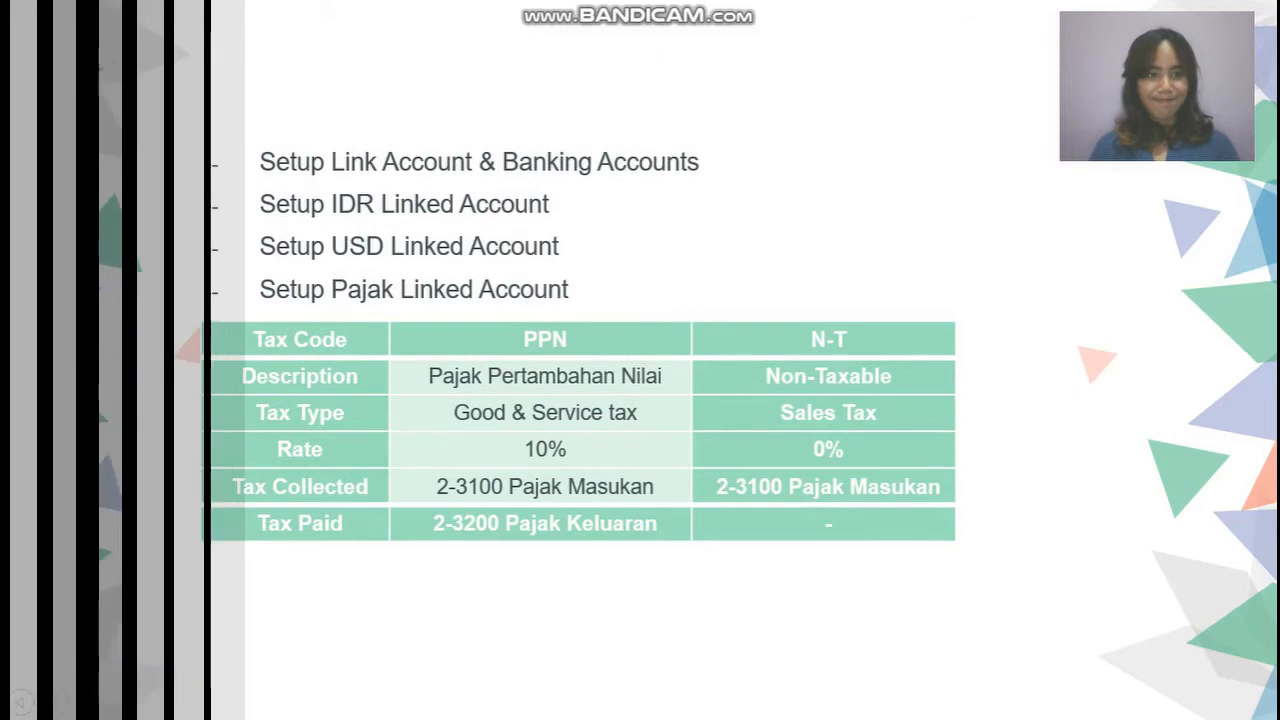
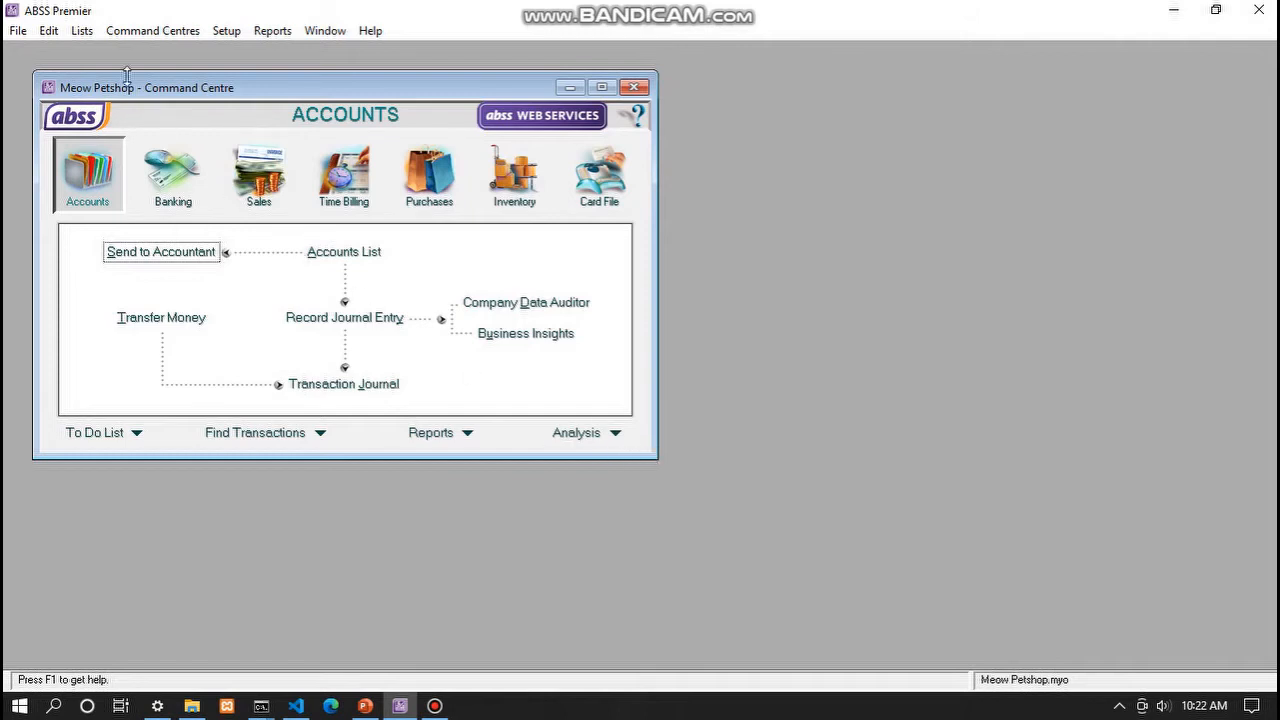
{"action": "left_click", "coordinate": [80, 33]}
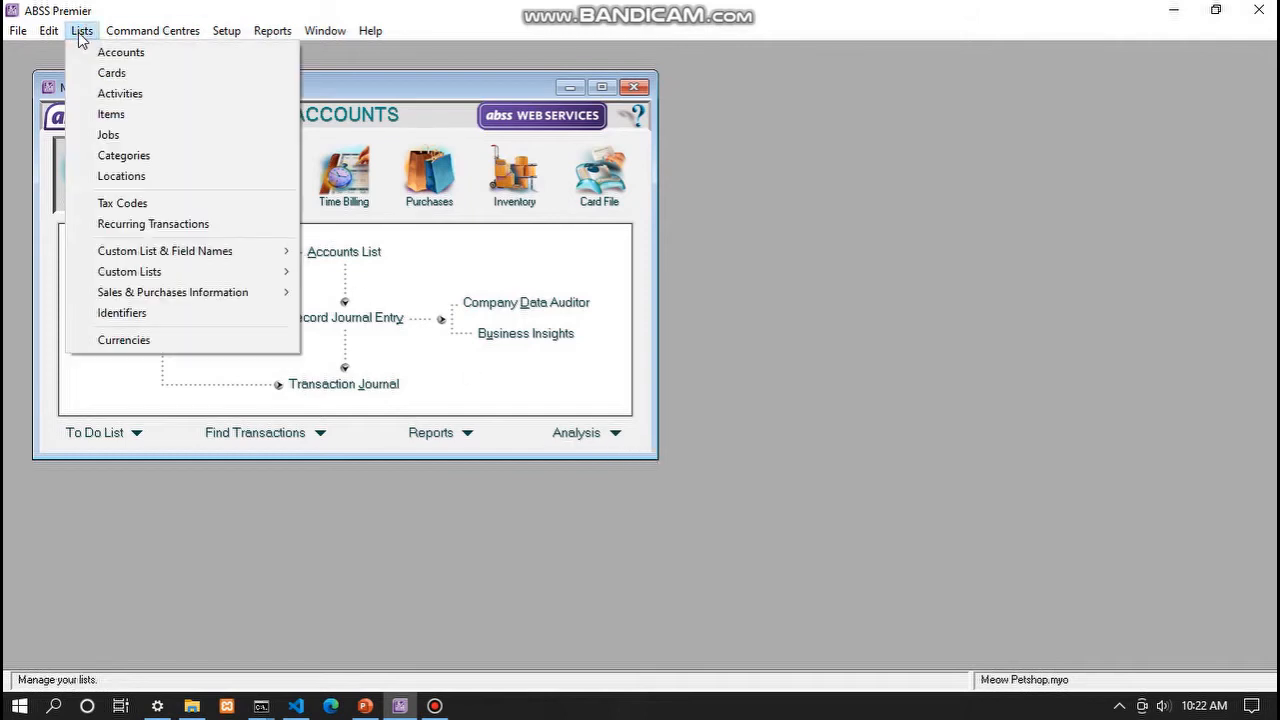
{"action": "left_click", "coordinate": [126, 131]}
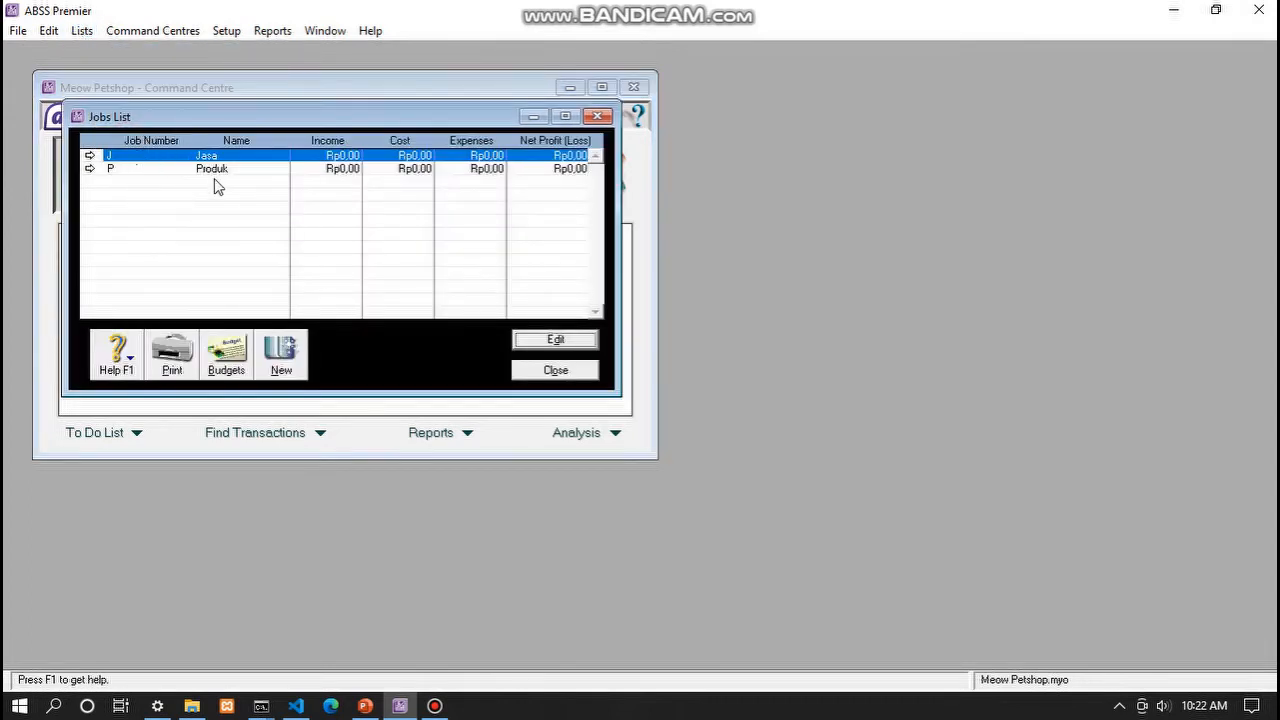
{"action": "left_click", "coordinate": [163, 168]}
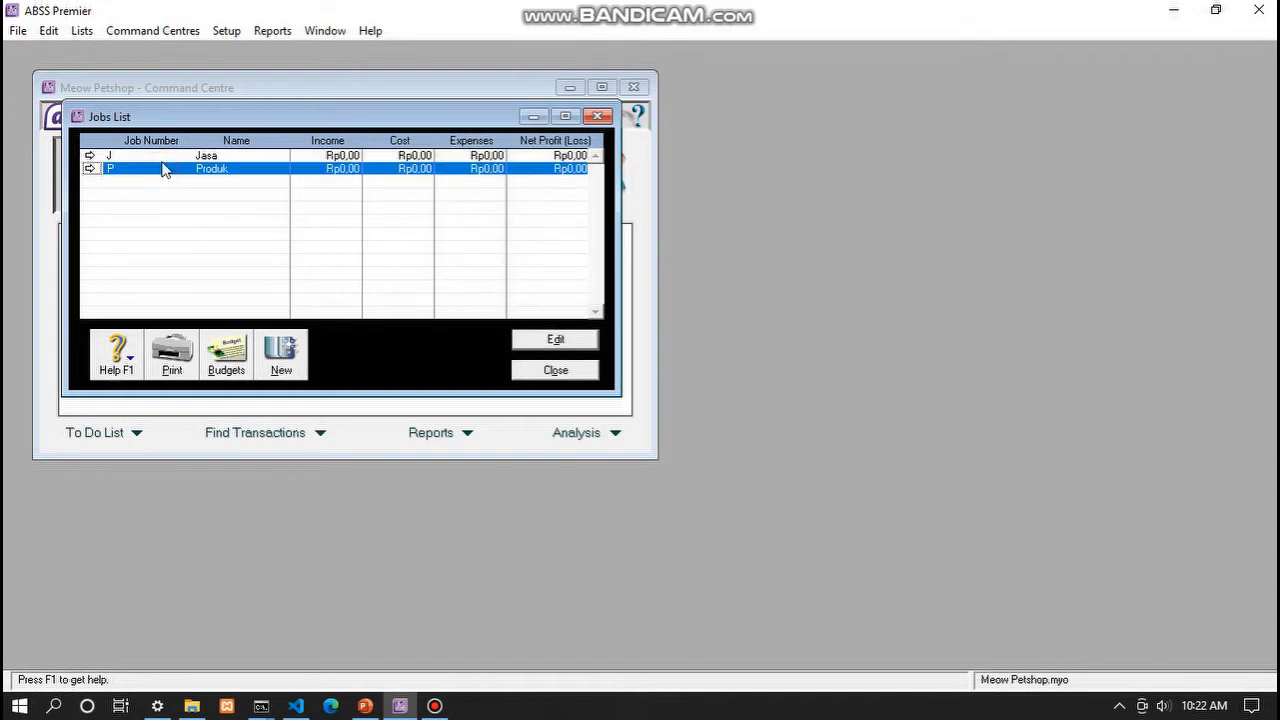
{"action": "left_click", "coordinate": [165, 171]}
{"action": "left_click", "coordinate": [290, 350]}
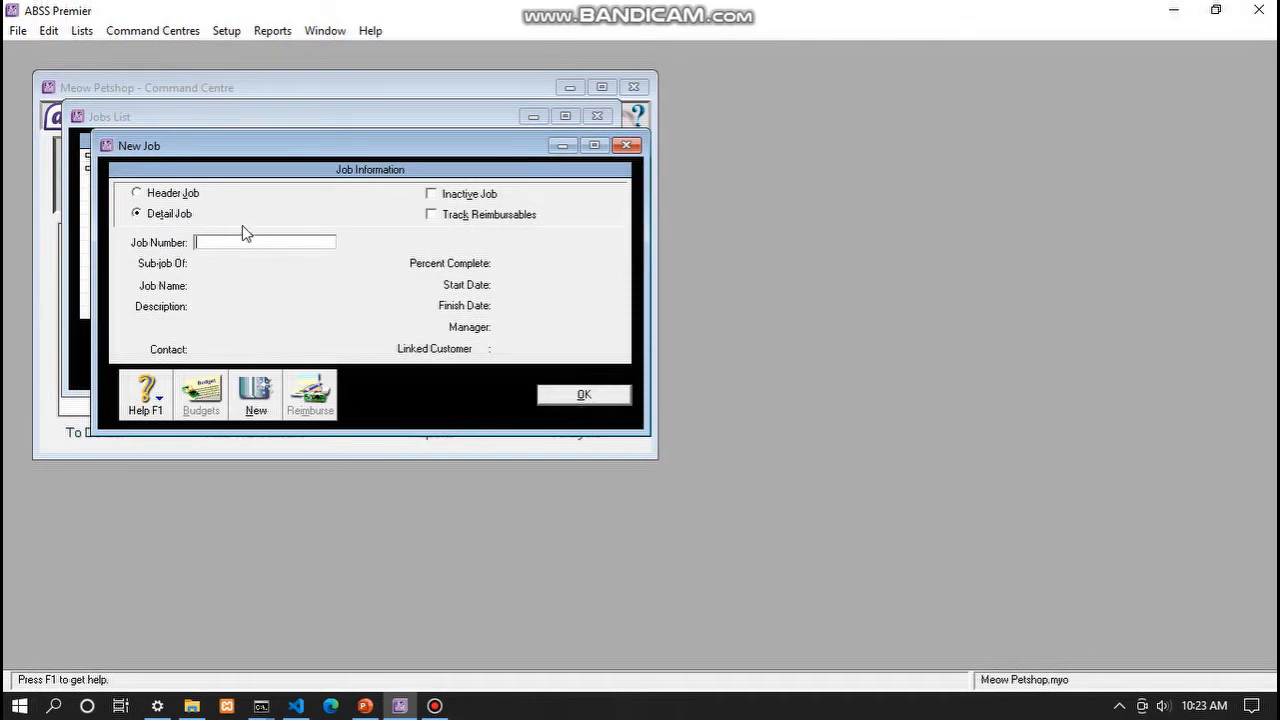
{"action": "type", "text": "J"}
{"action": "key", "text": "BackSpace"}
{"action": "type", "text": "P"}
{"action": "key", "text": "Tab"}
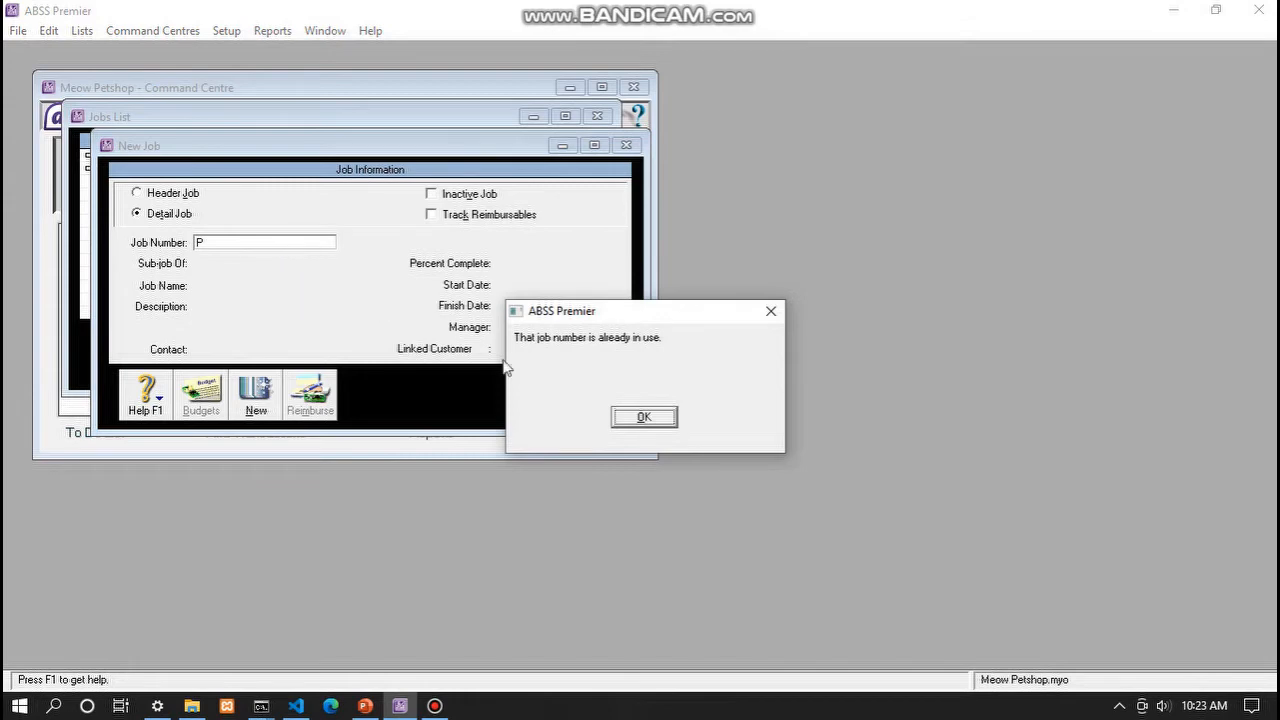
{"action": "left_click", "coordinate": [646, 418]}
{"action": "left_click", "coordinate": [598, 397]}
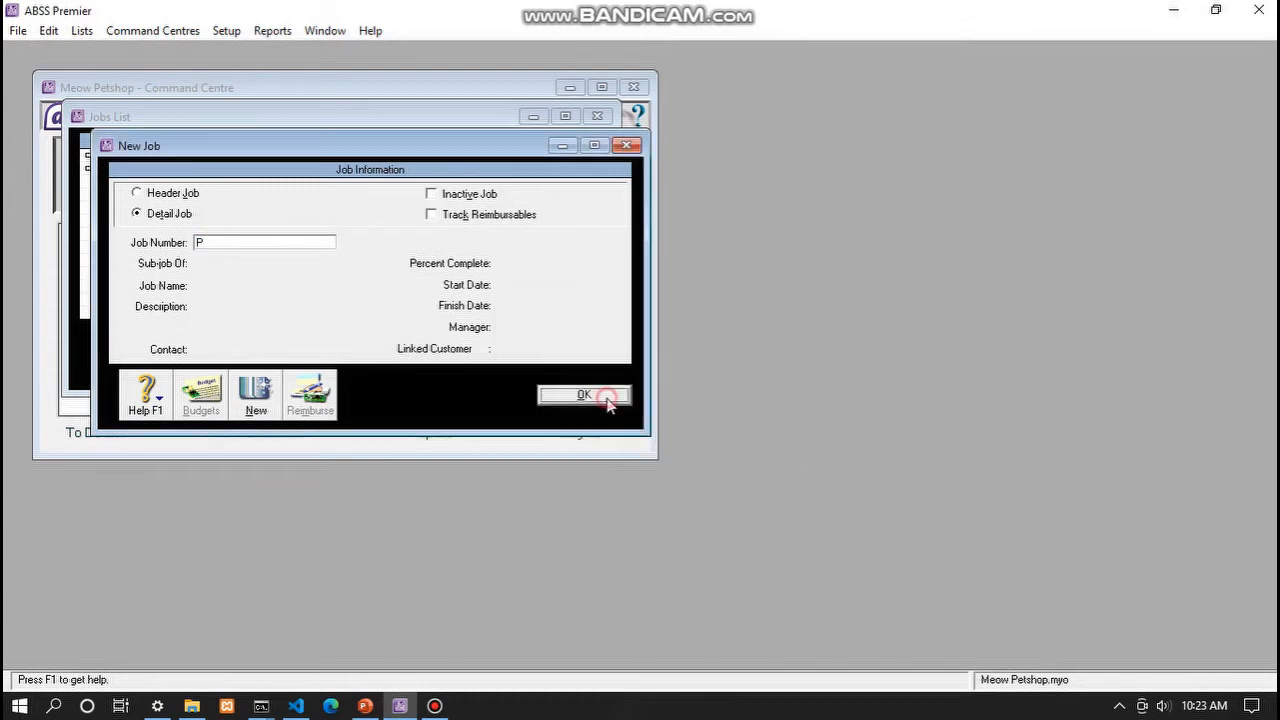
{"action": "left_click", "coordinate": [770, 311]}
{"action": "left_click", "coordinate": [626, 145]}
{"action": "left_click", "coordinate": [133, 156]}
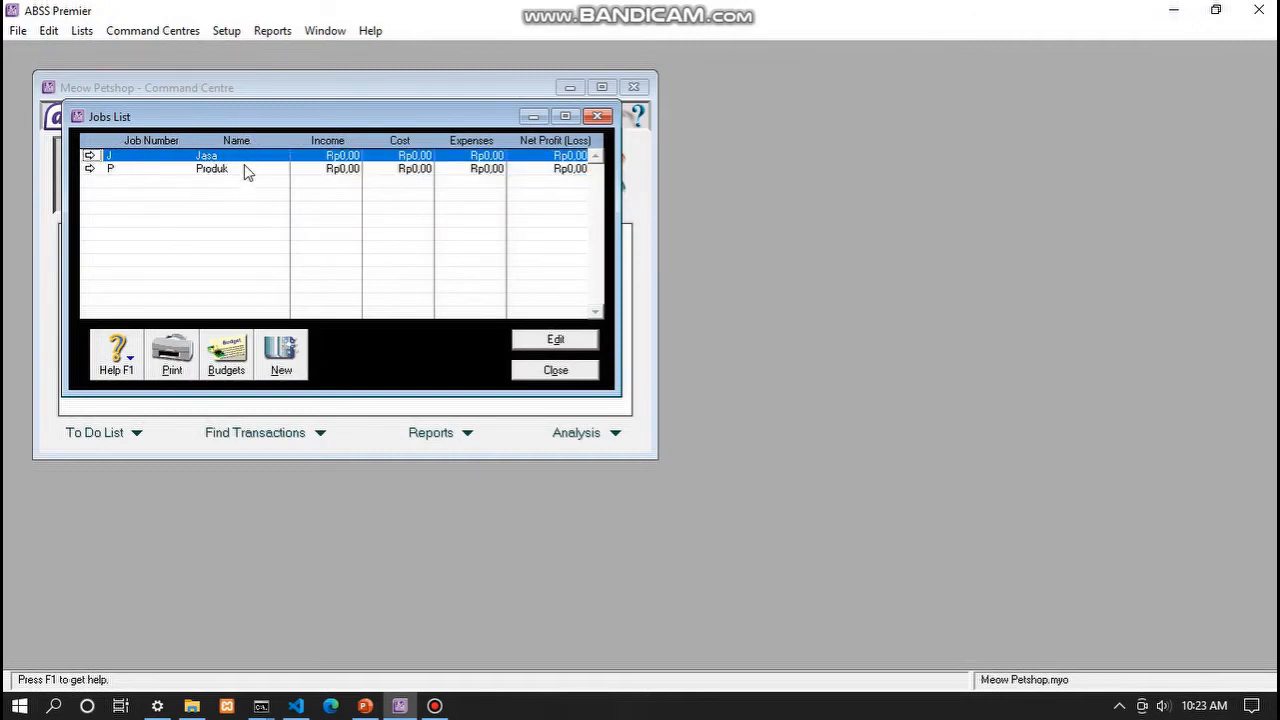
{"action": "left_click", "coordinate": [149, 169]}
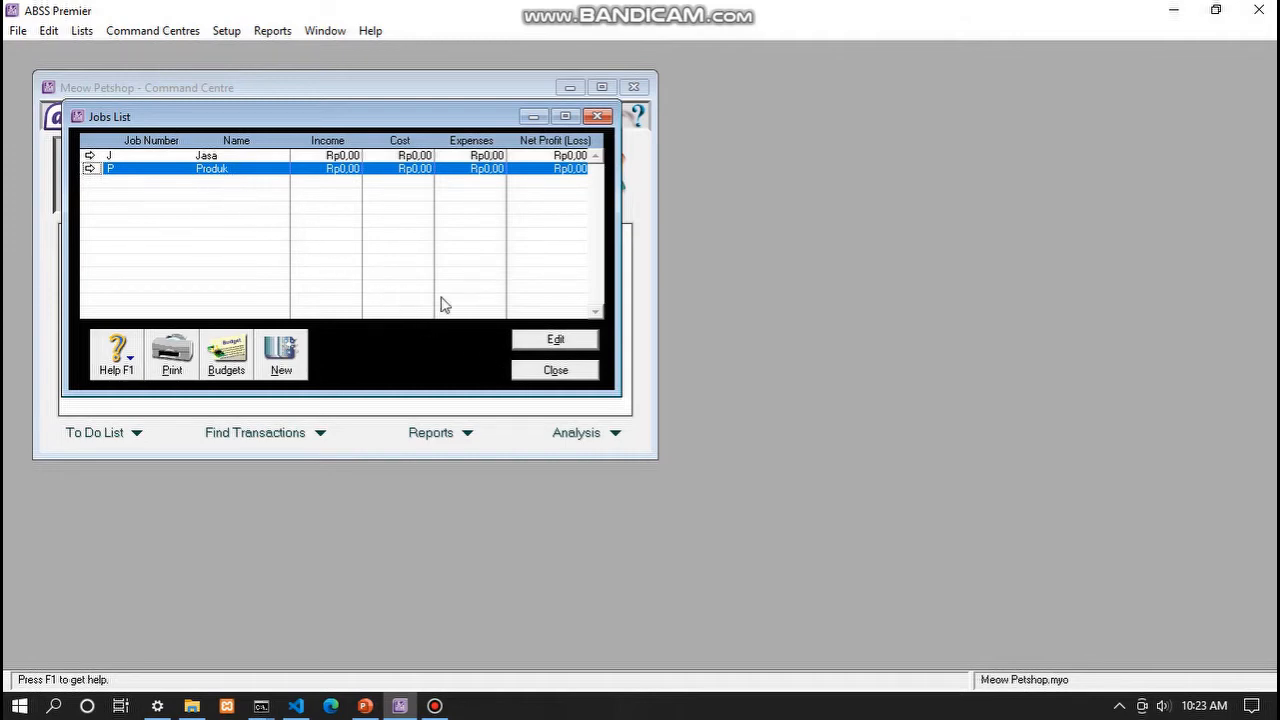
{"action": "left_click", "coordinate": [556, 371]}
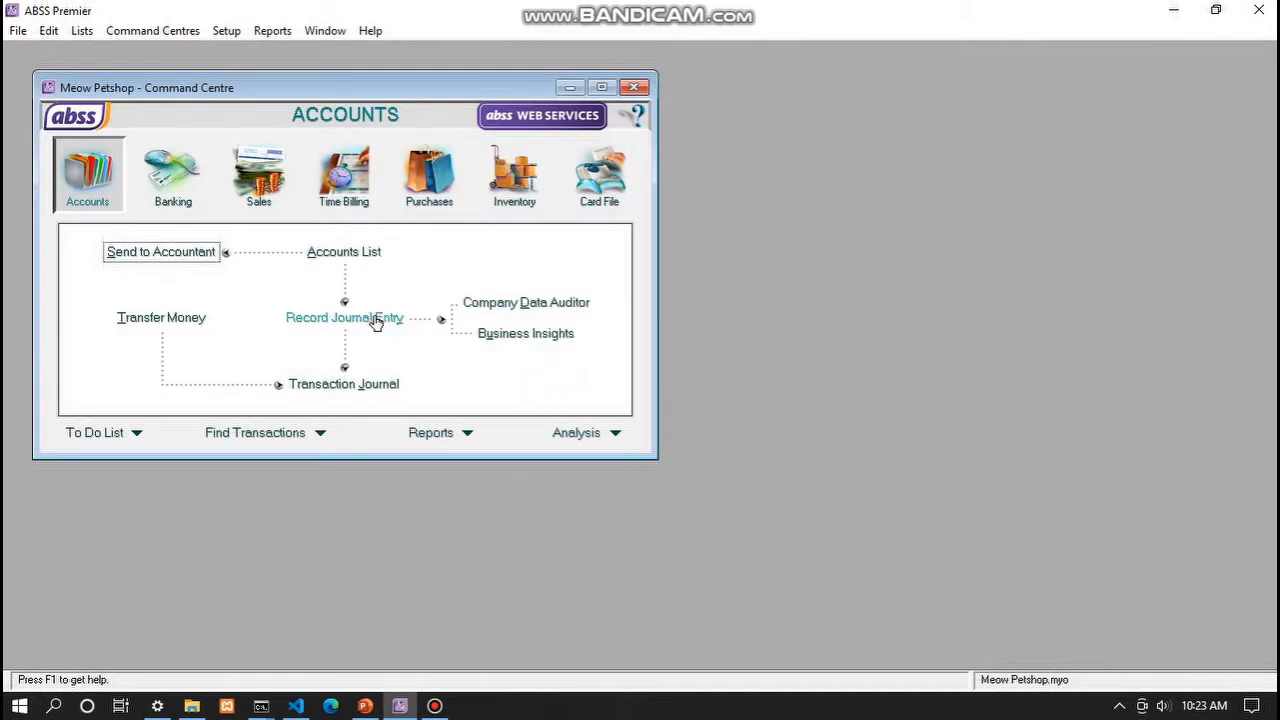
{"action": "left_click", "coordinate": [88, 36]}
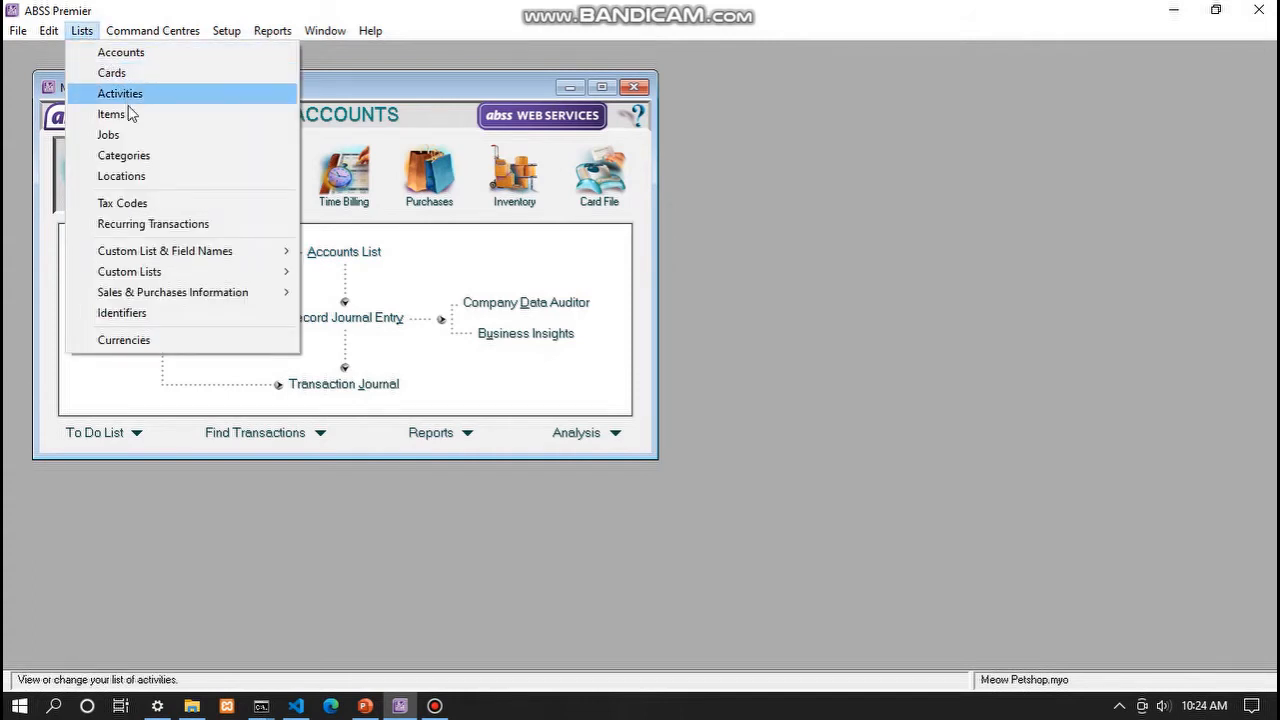
{"action": "left_click", "coordinate": [128, 155]}
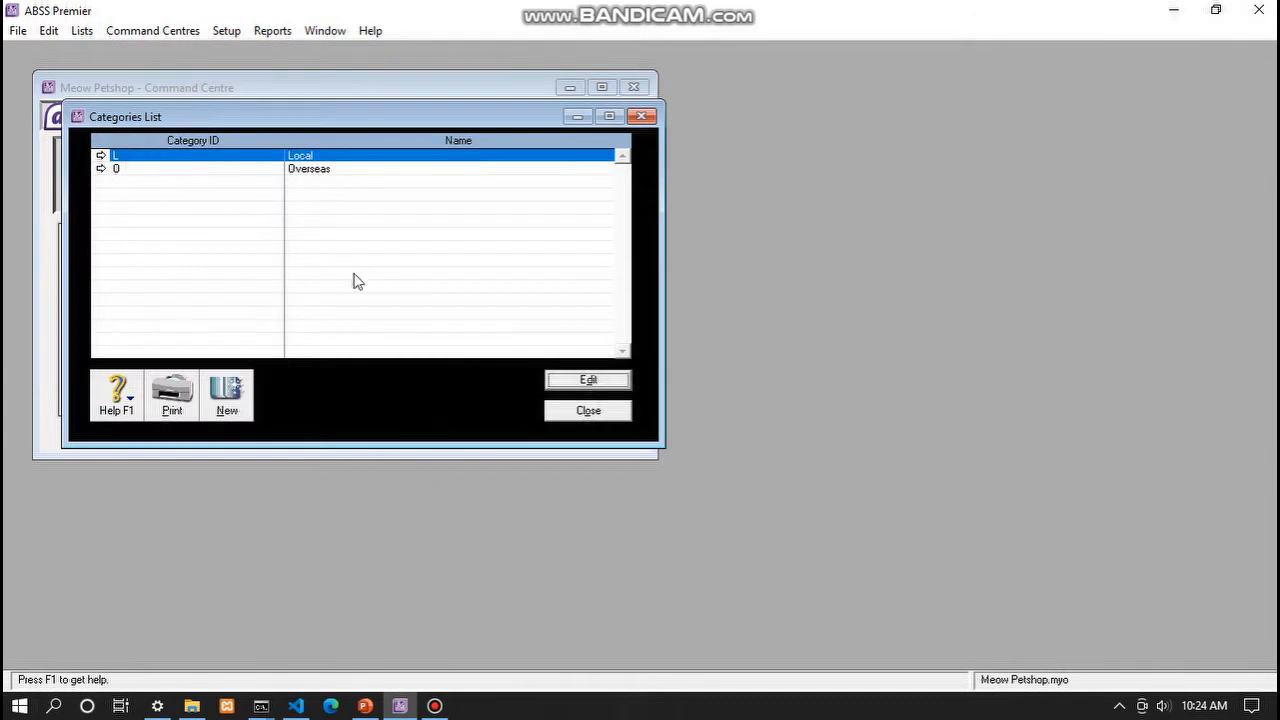
{"action": "left_click", "coordinate": [145, 169]}
{"action": "left_click", "coordinate": [143, 158]}
{"action": "left_click", "coordinate": [143, 170]}
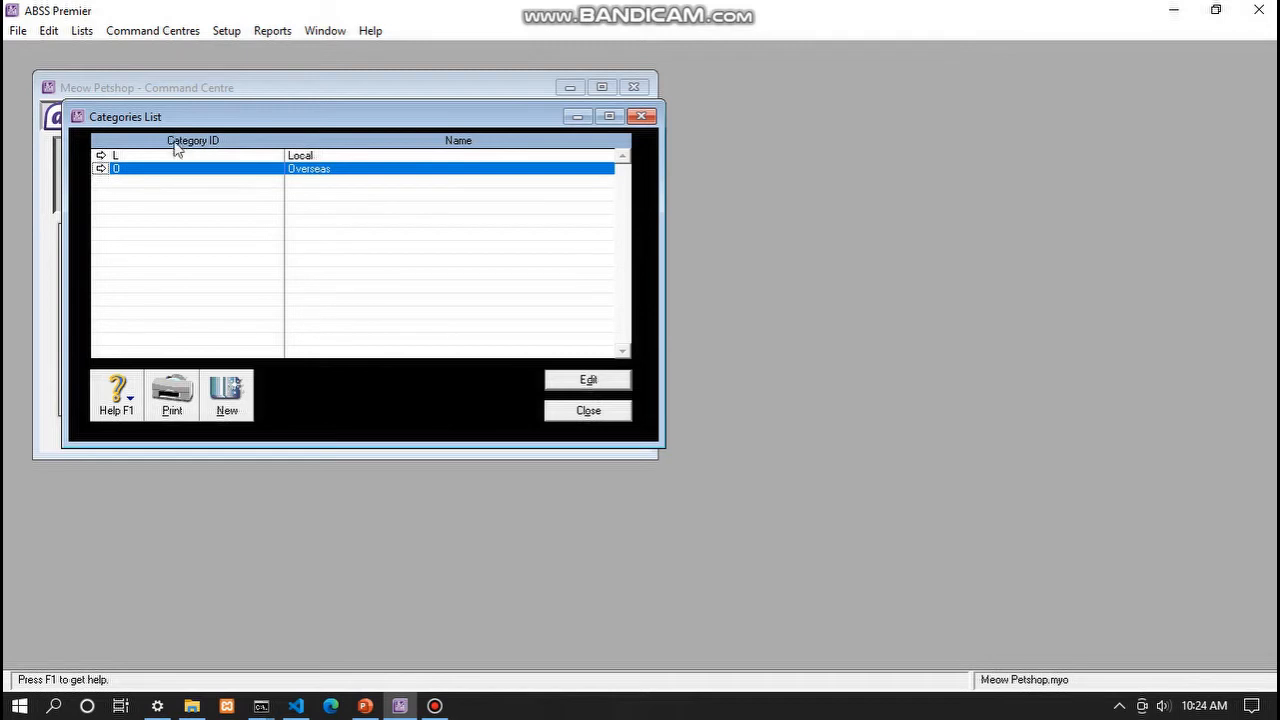
{"action": "left_click", "coordinate": [347, 165]}
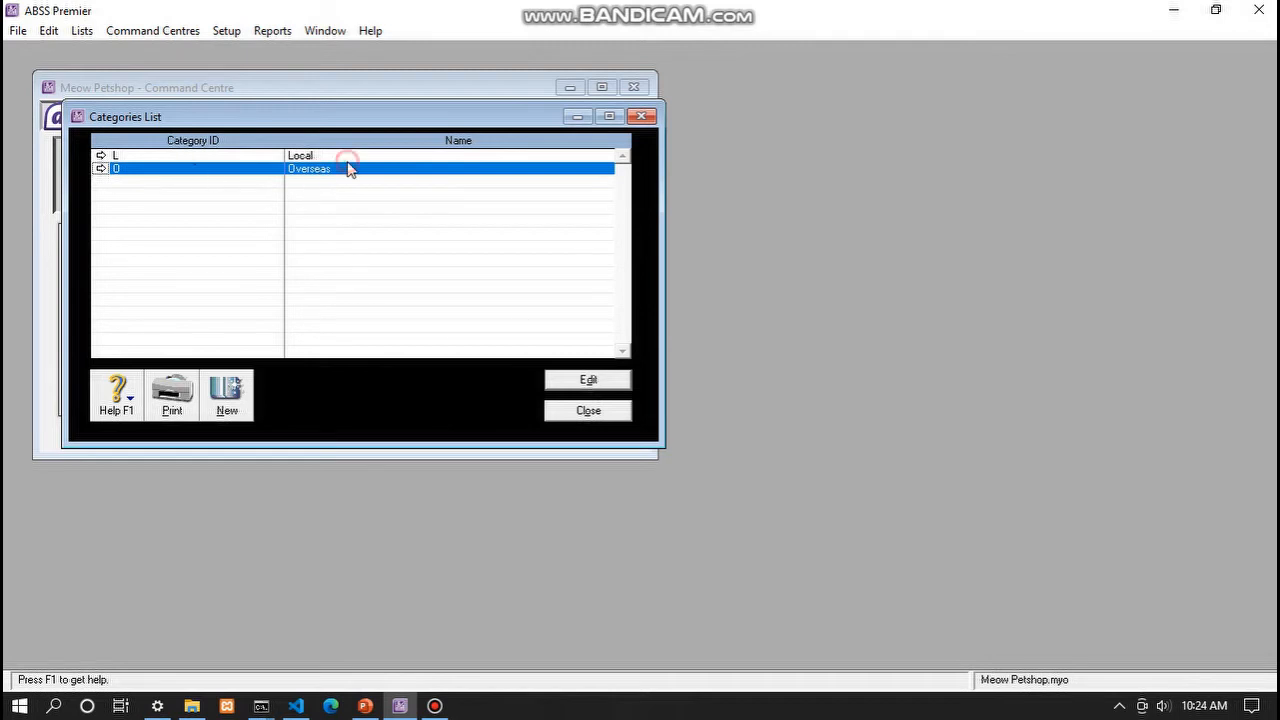
{"action": "left_click", "coordinate": [193, 168]}
{"action": "left_click", "coordinate": [227, 388]}
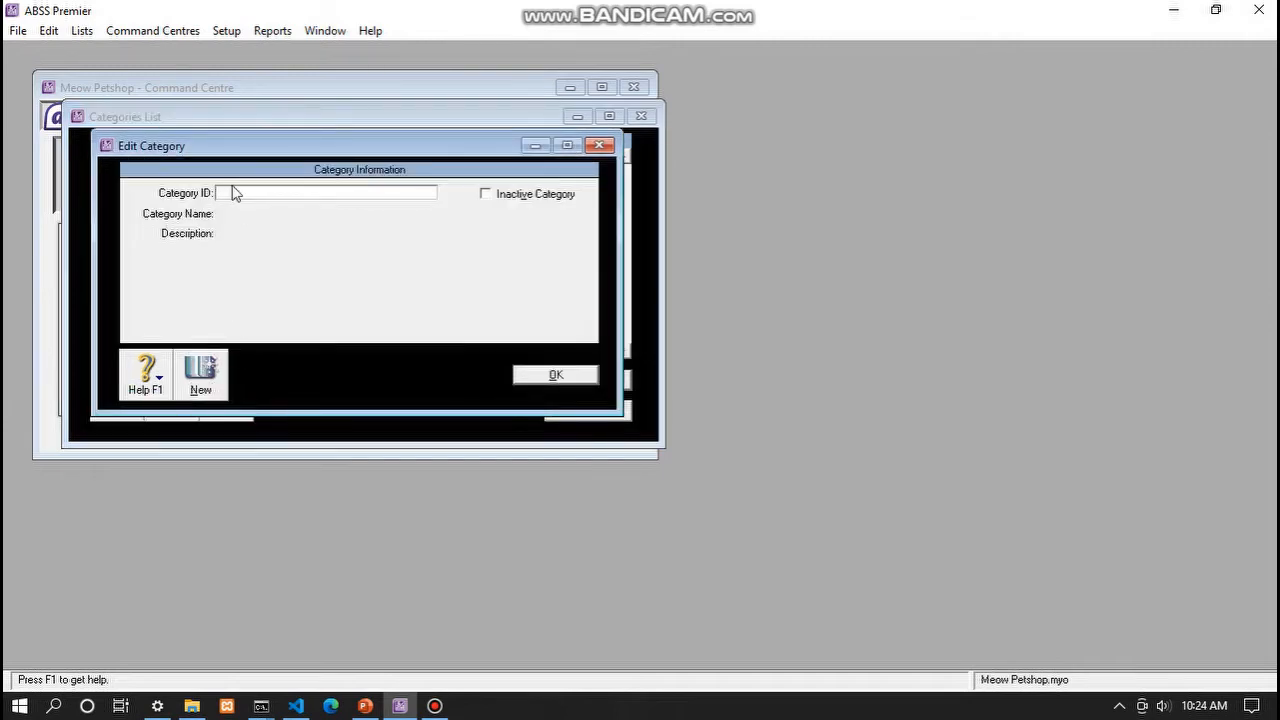
{"action": "type", "text": "L"}
{"action": "key", "text": "Tab"}
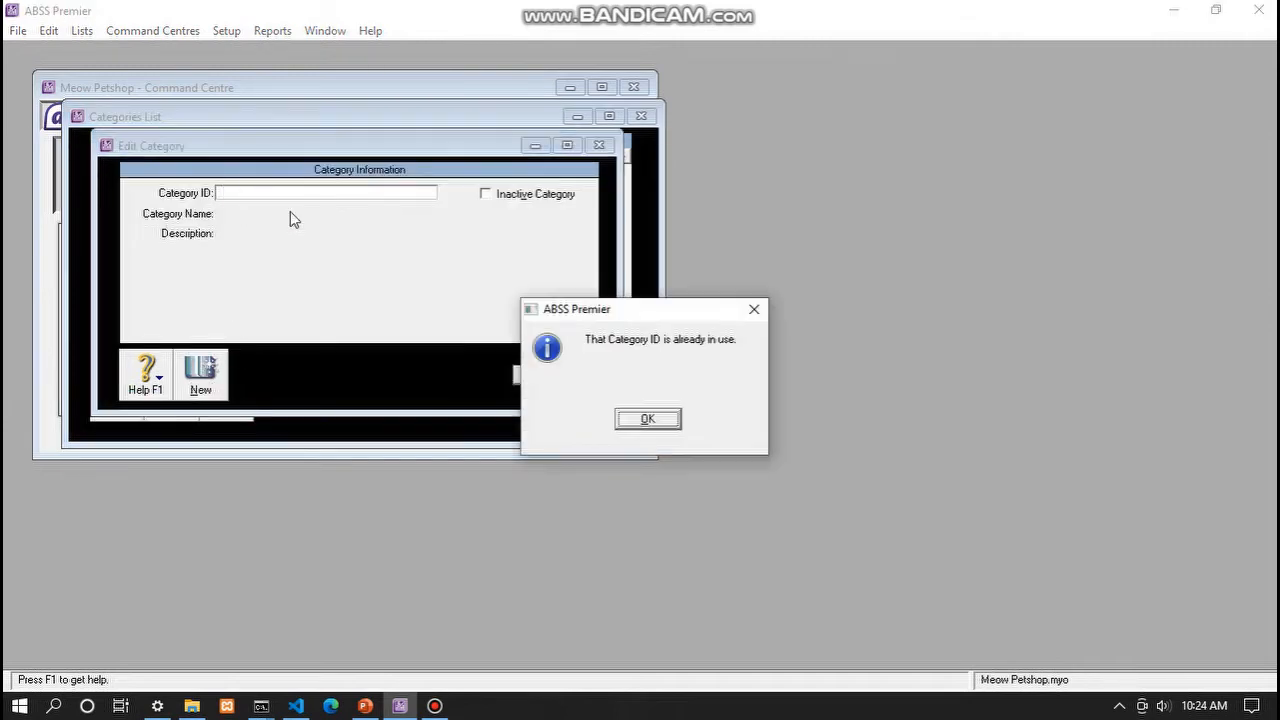
{"action": "left_click", "coordinate": [648, 419]}
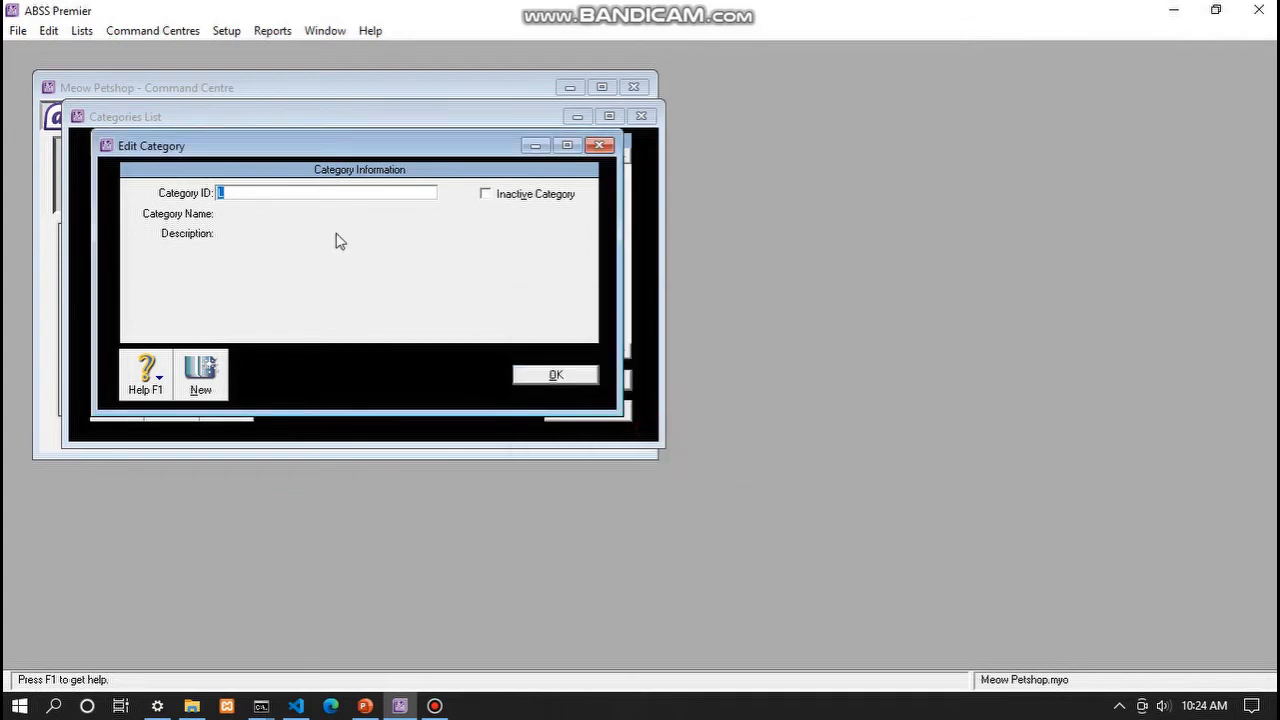
{"action": "left_click", "coordinate": [270, 197]}
{"action": "type", "text": "L"}
{"action": "left_click", "coordinate": [599, 145]}
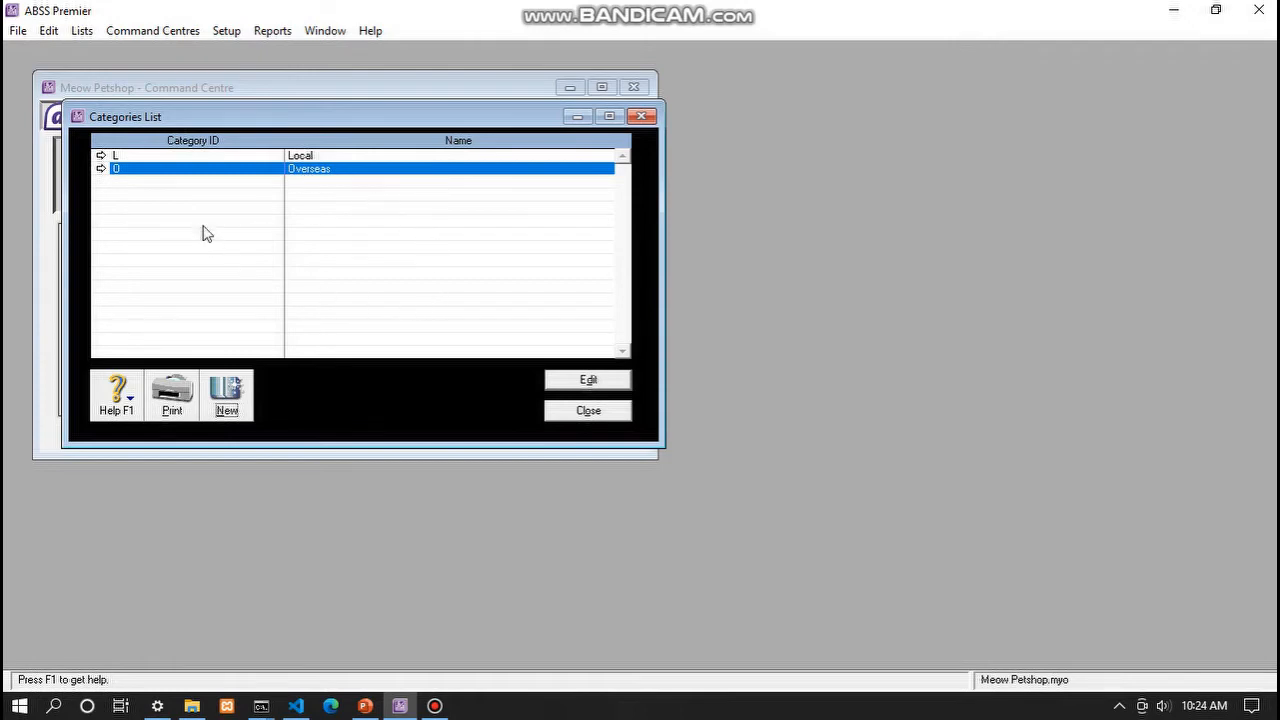
{"action": "left_click", "coordinate": [208, 158]}
{"action": "left_click", "coordinate": [209, 169]}
{"action": "left_click", "coordinate": [211, 158]}
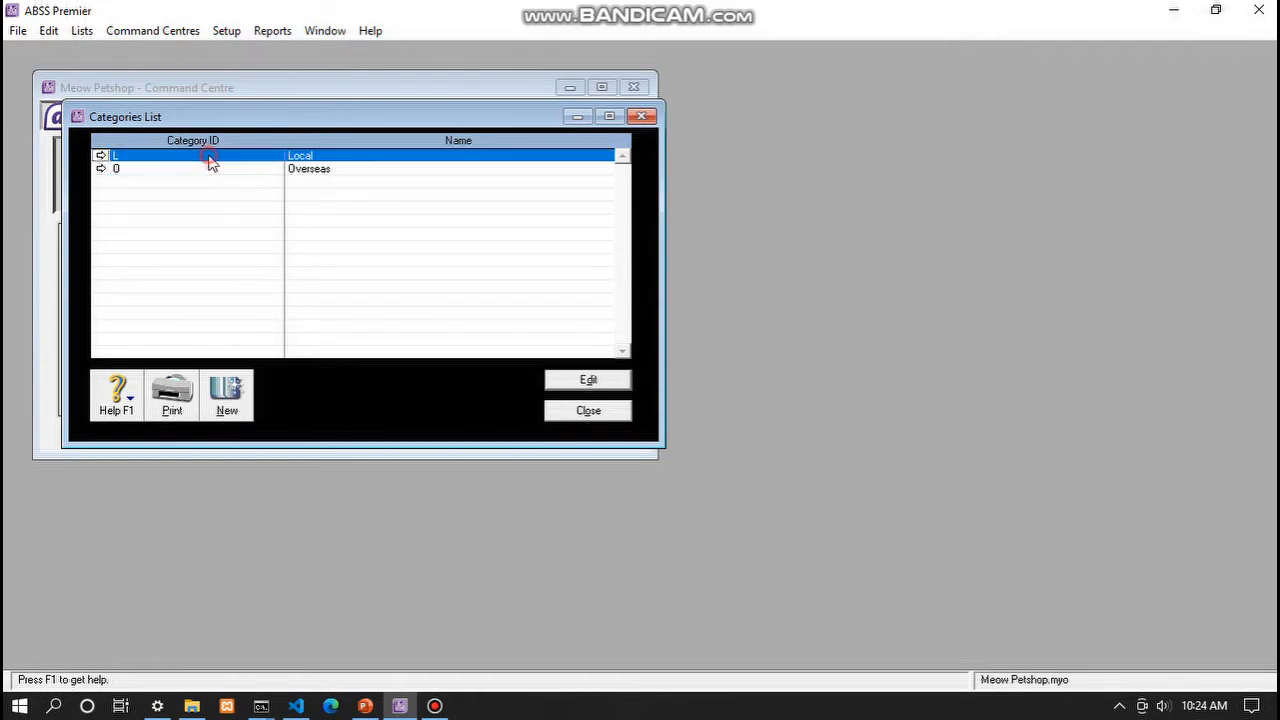
{"action": "left_click", "coordinate": [210, 170]}
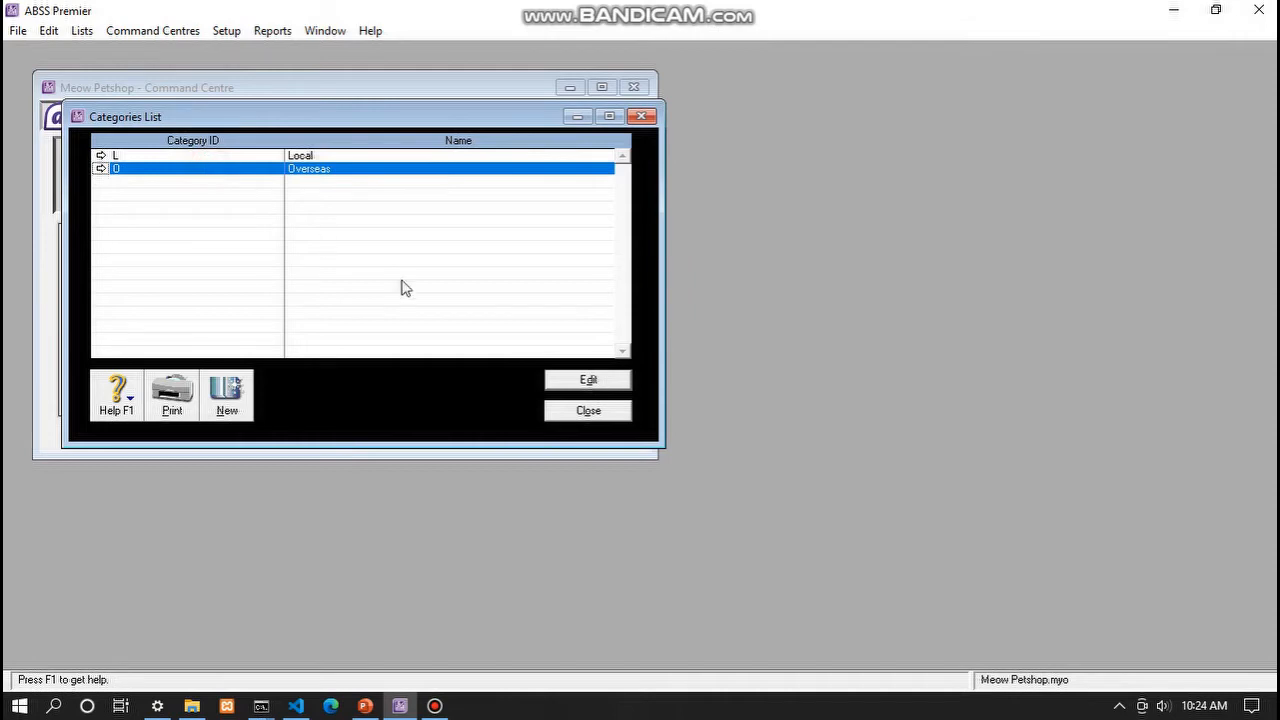
{"action": "left_click", "coordinate": [596, 414]}
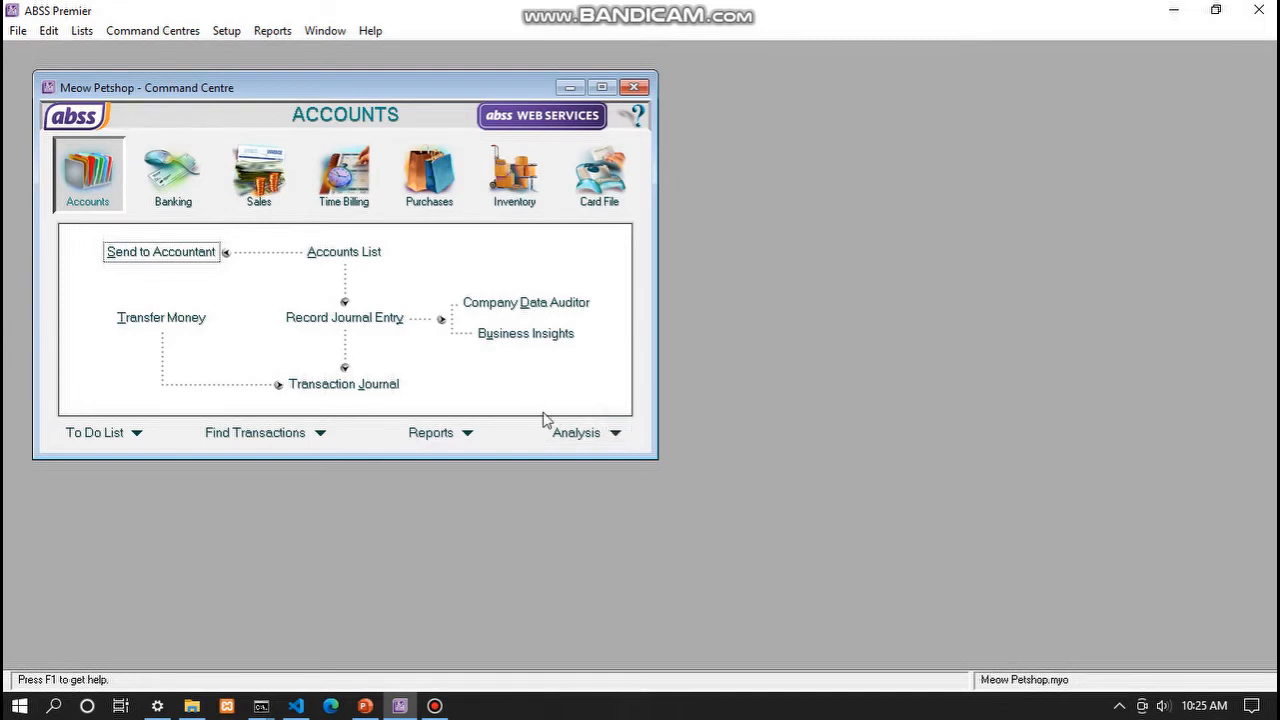
{"action": "left_click", "coordinate": [81, 32]}
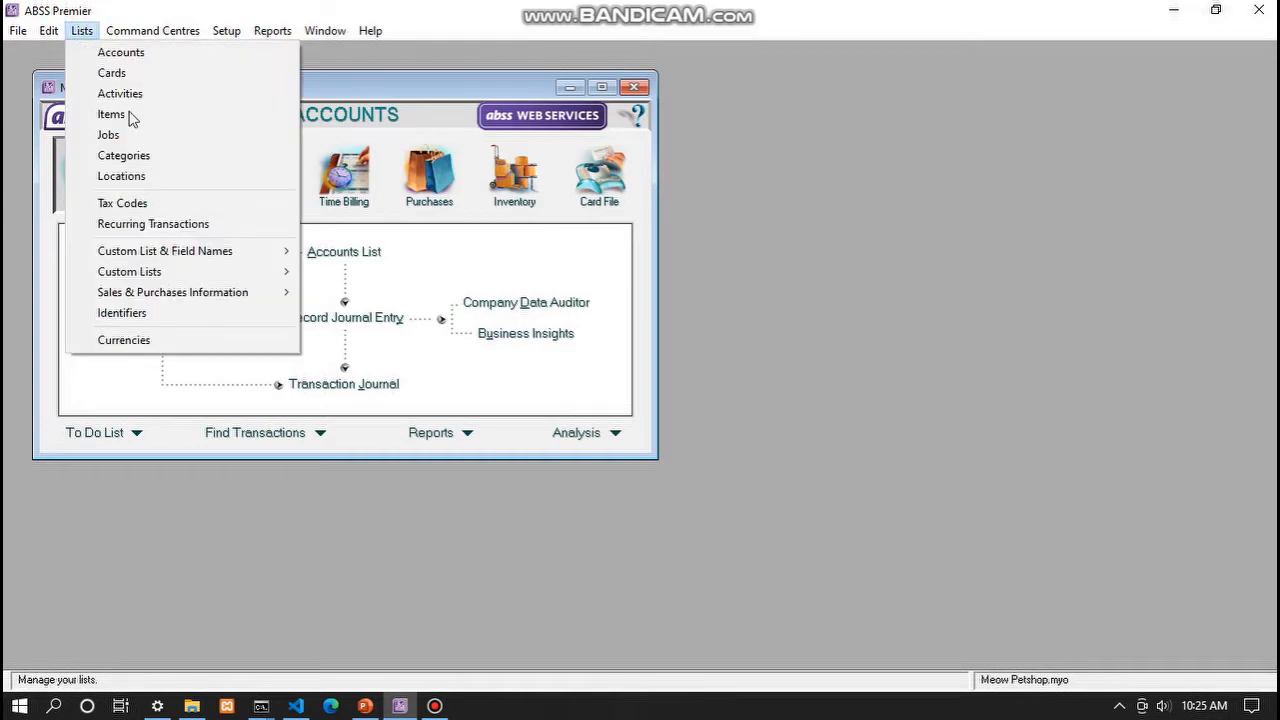
{"action": "mouse_move", "coordinate": [173, 254]}
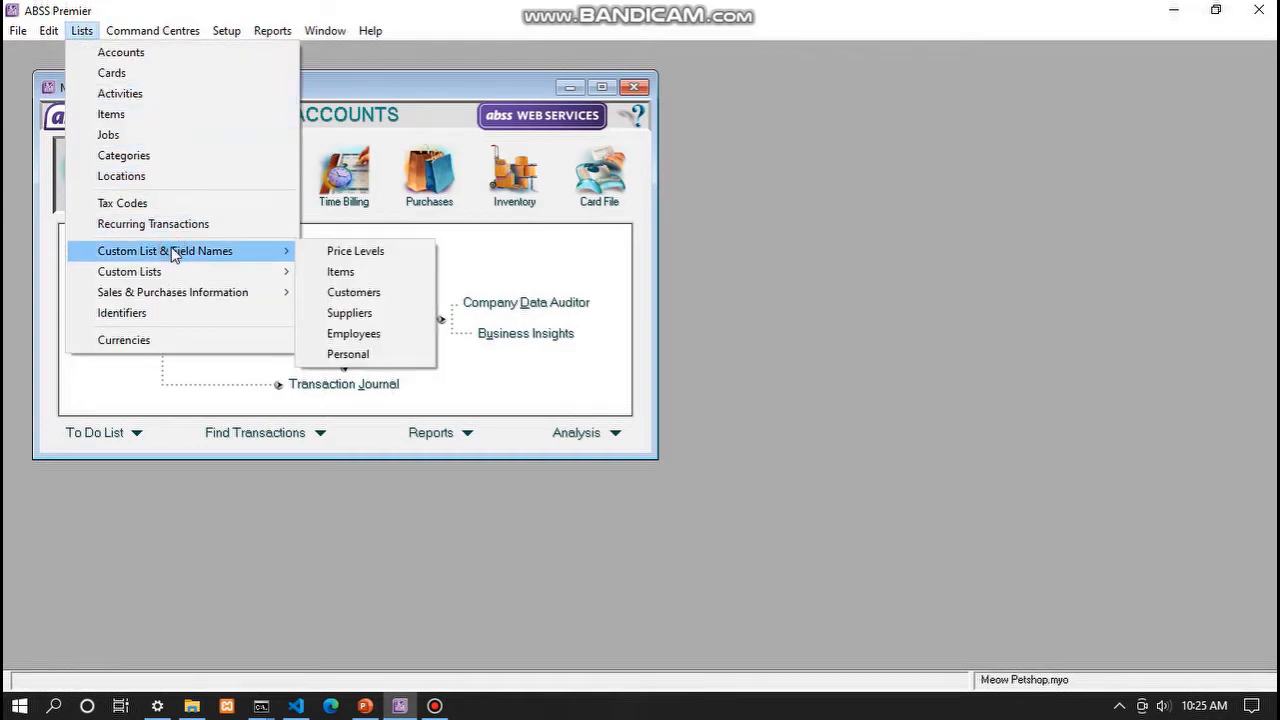
{"action": "left_click", "coordinate": [320, 252]}
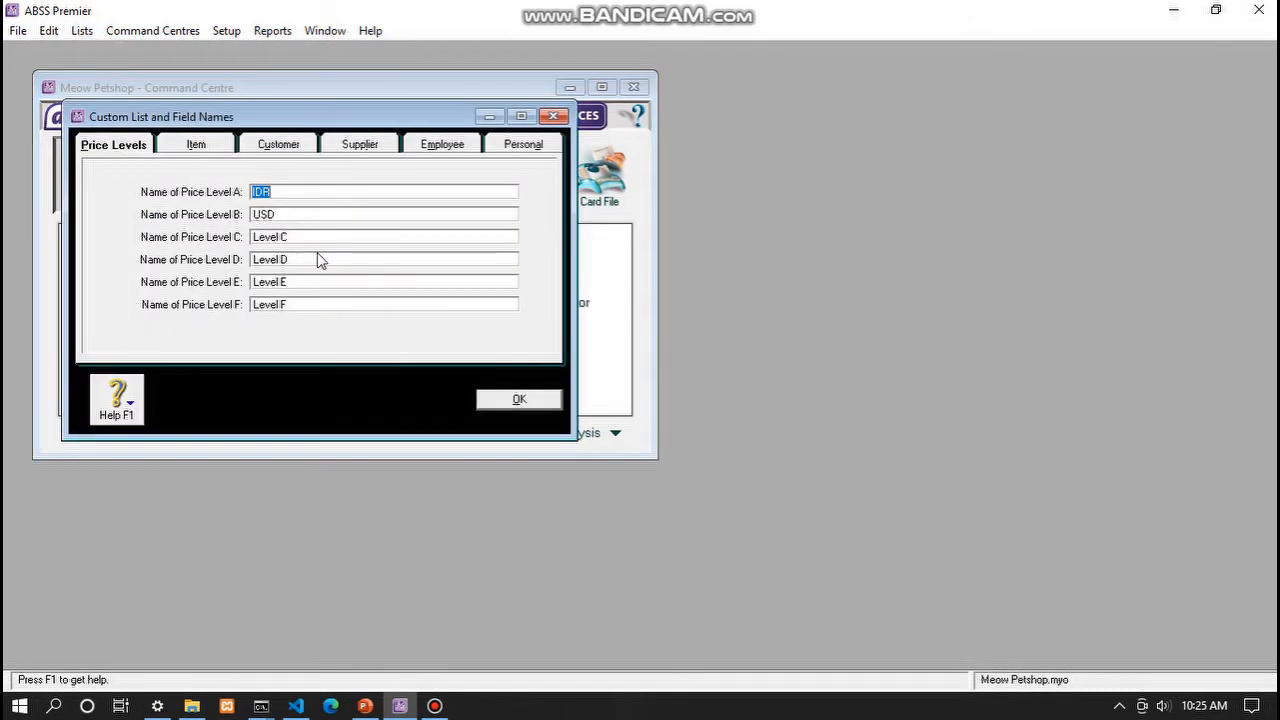
{"action": "double_click", "coordinate": [291, 213]}
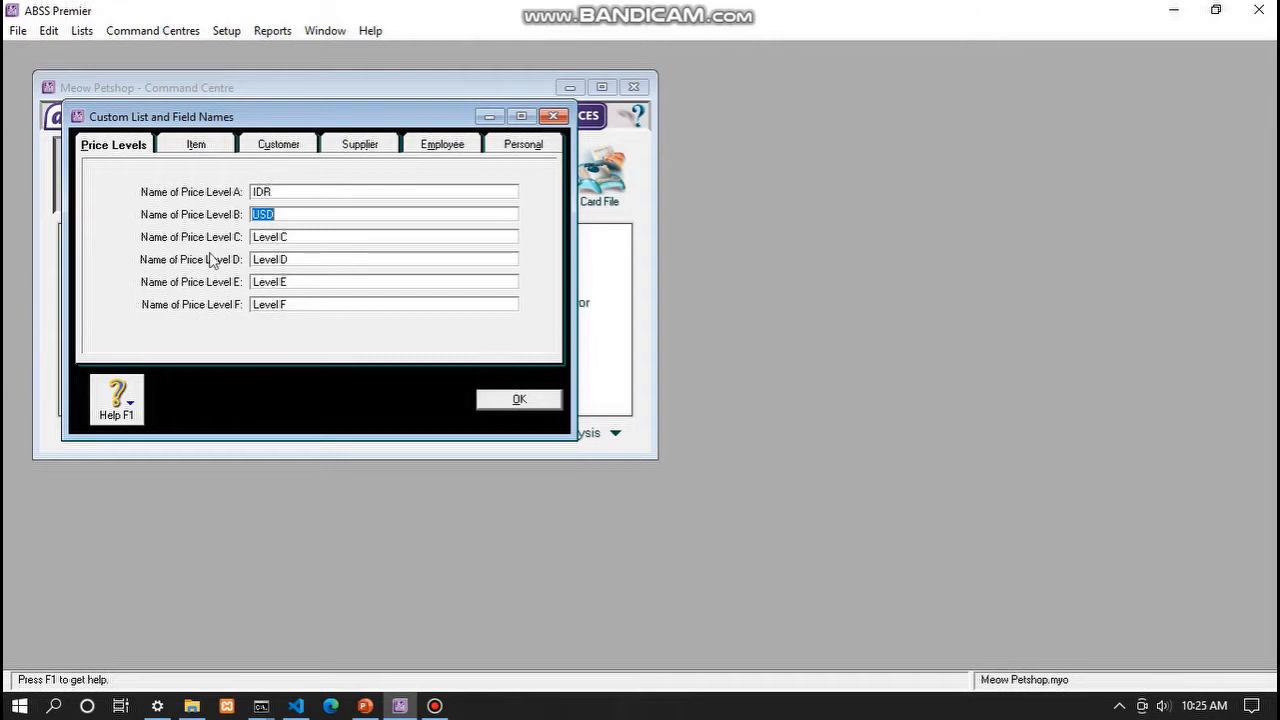
{"action": "left_click", "coordinate": [283, 210]}
{"action": "double_click", "coordinate": [285, 190]}
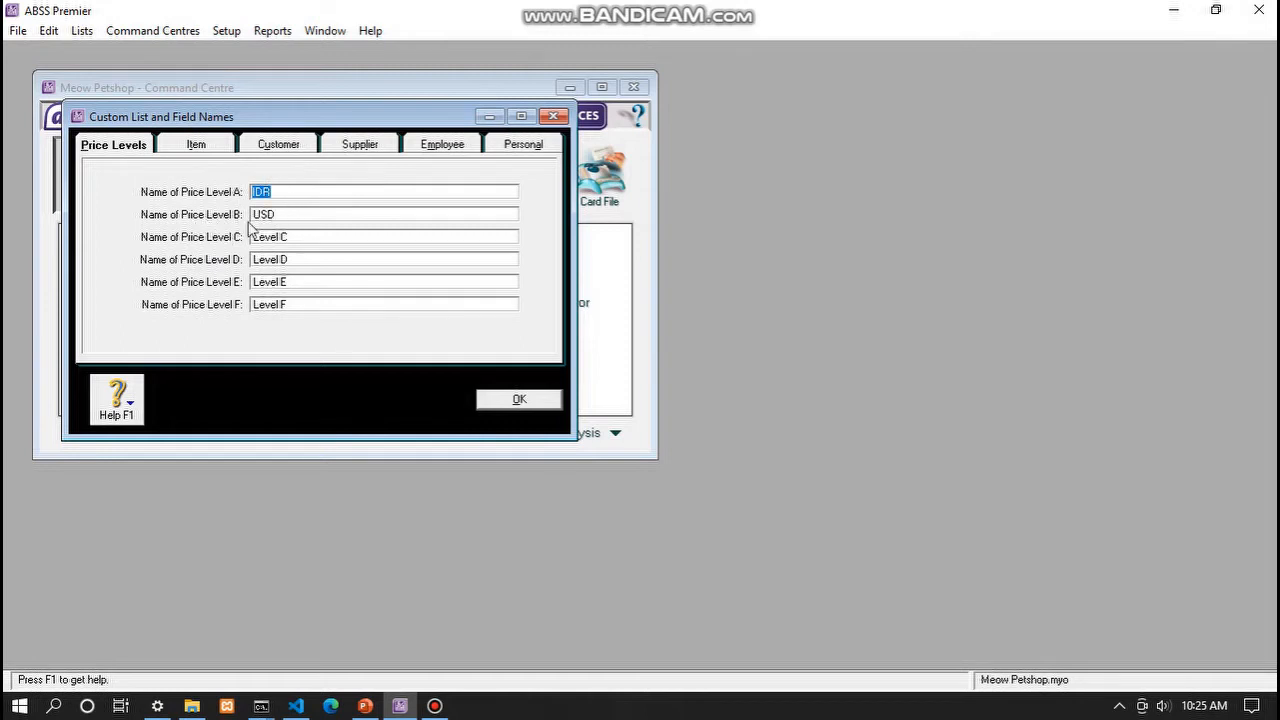
{"action": "double_click", "coordinate": [287, 214]}
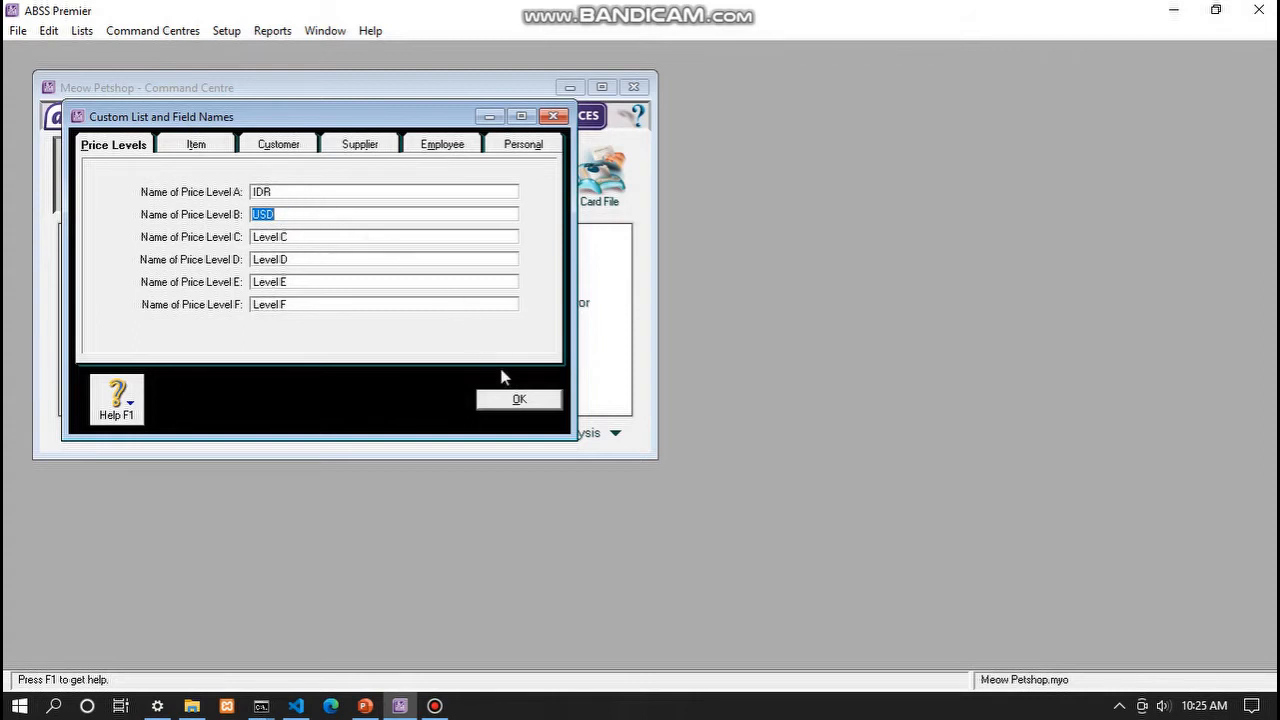
{"action": "left_click", "coordinate": [519, 400]}
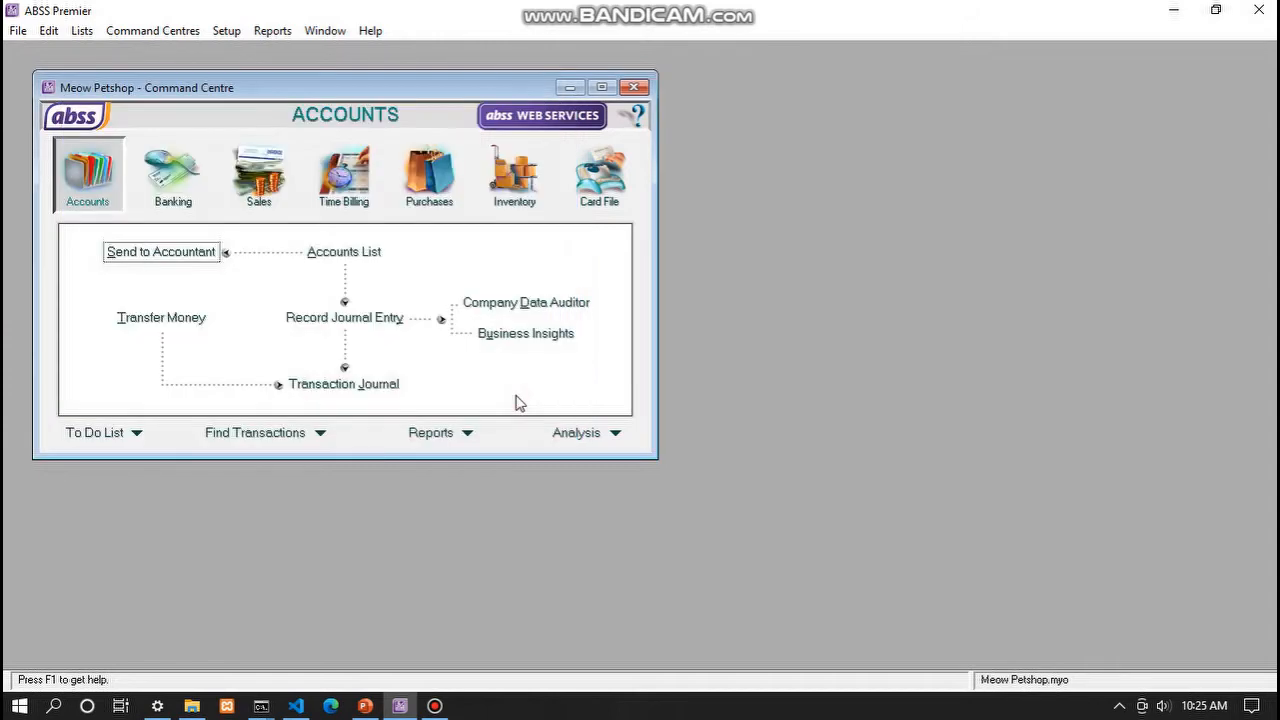
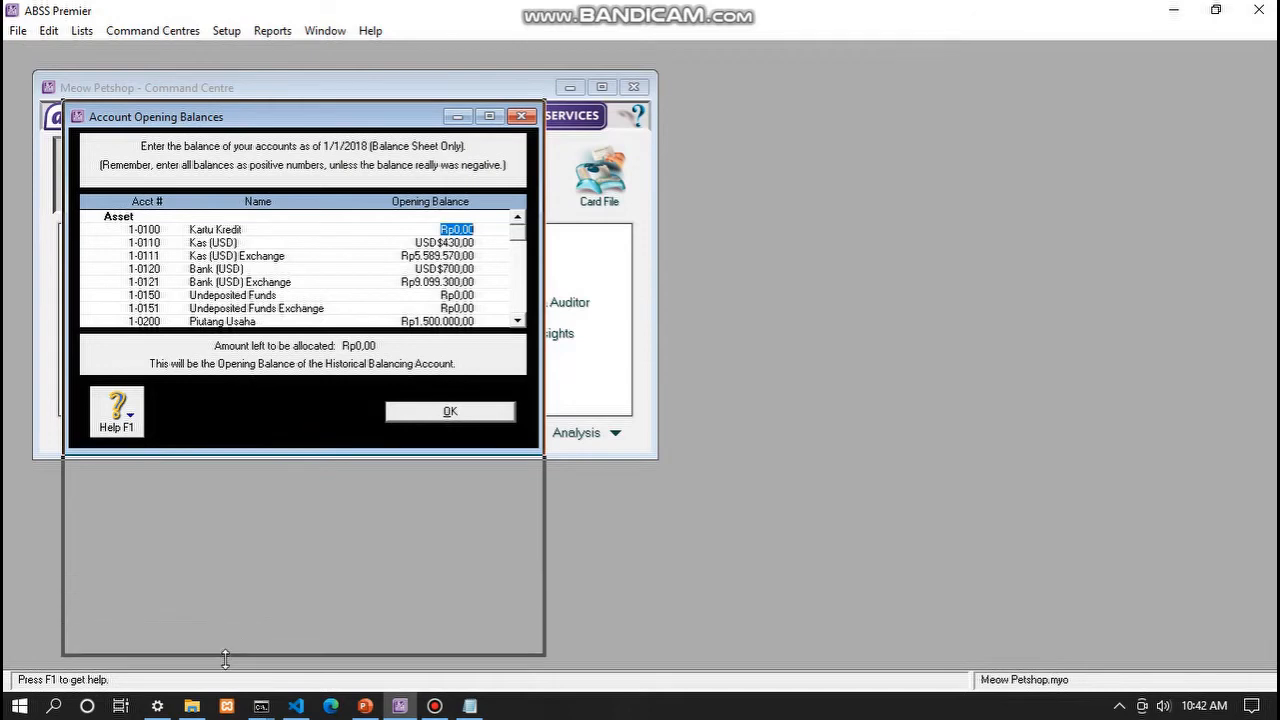
{"action": "left_click_drag", "start_coordinate": [303, 127], "coordinate": [305, 114]}
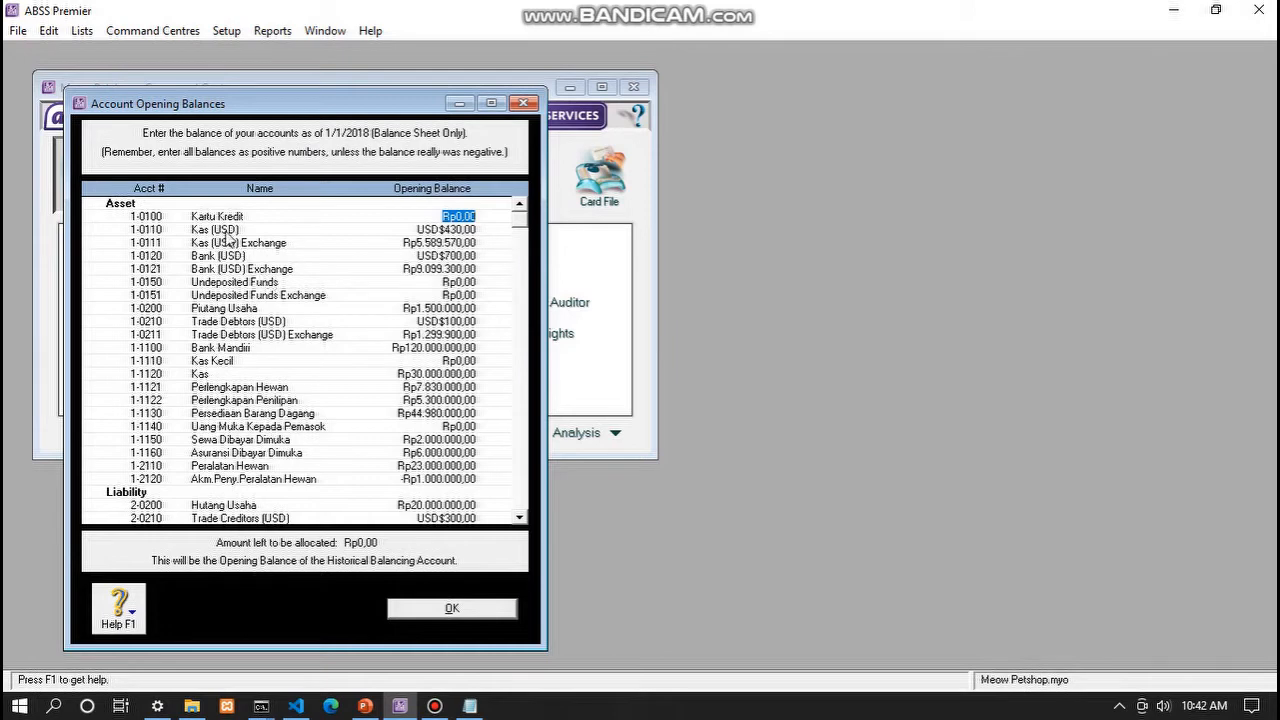
{"action": "scroll", "coordinate": [260, 270], "scroll_direction": "down", "scroll_amount": 5}
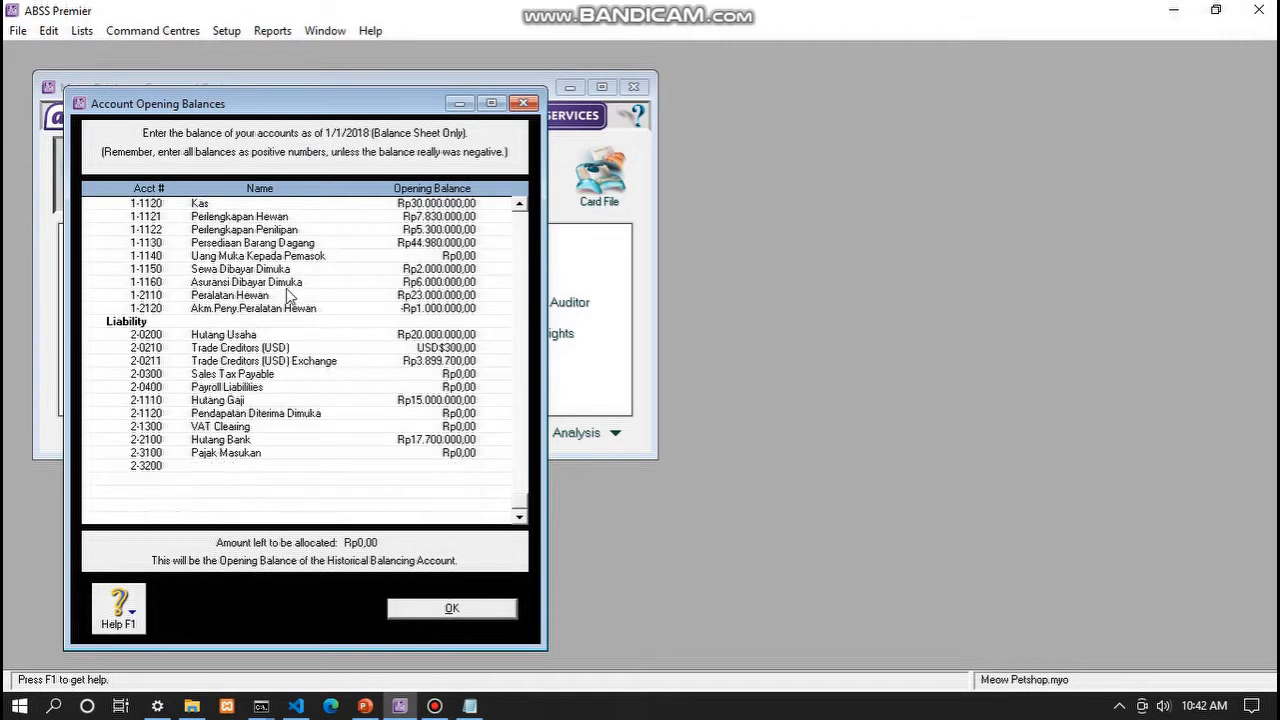
{"action": "scroll", "coordinate": [303, 311], "scroll_direction": "up", "scroll_amount": 5}
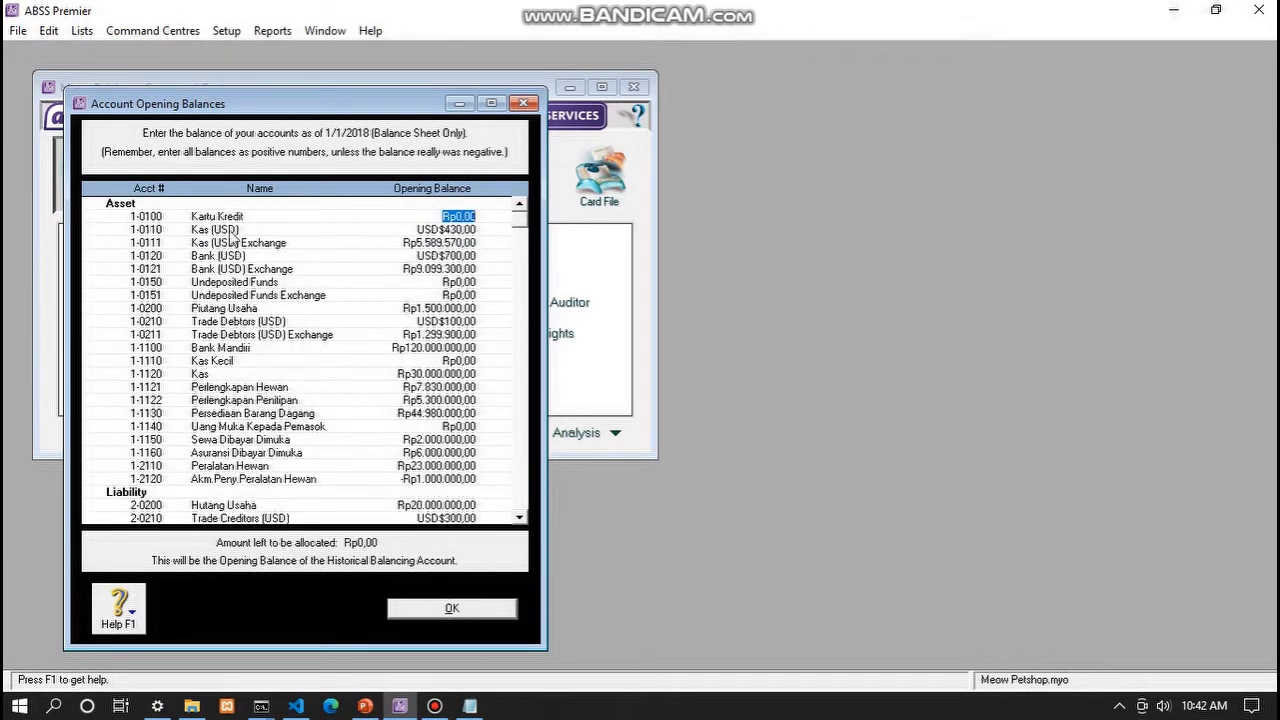
{"action": "left_click", "coordinate": [445, 230]}
{"action": "scroll", "coordinate": [386, 323], "scroll_direction": "down", "scroll_amount": 5}
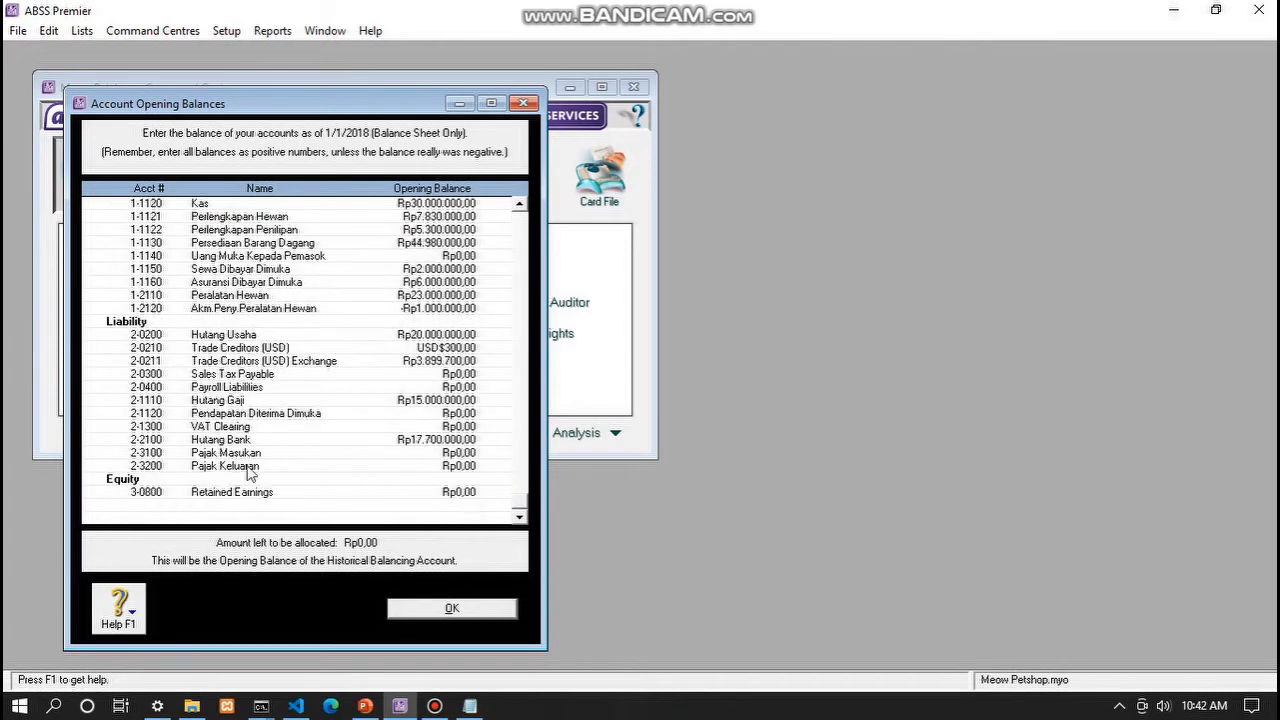
{"action": "left_click", "coordinate": [462, 518]}
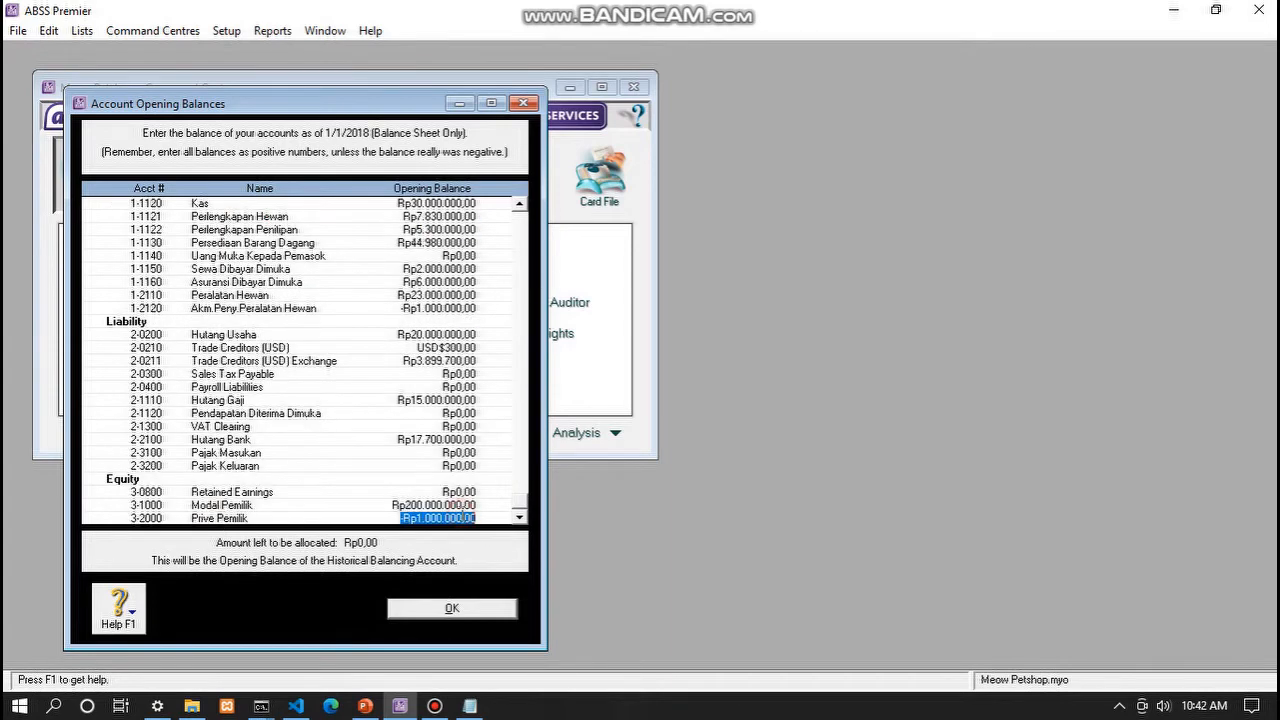
{"action": "scroll", "coordinate": [386, 370], "scroll_direction": "up", "scroll_amount": 5}
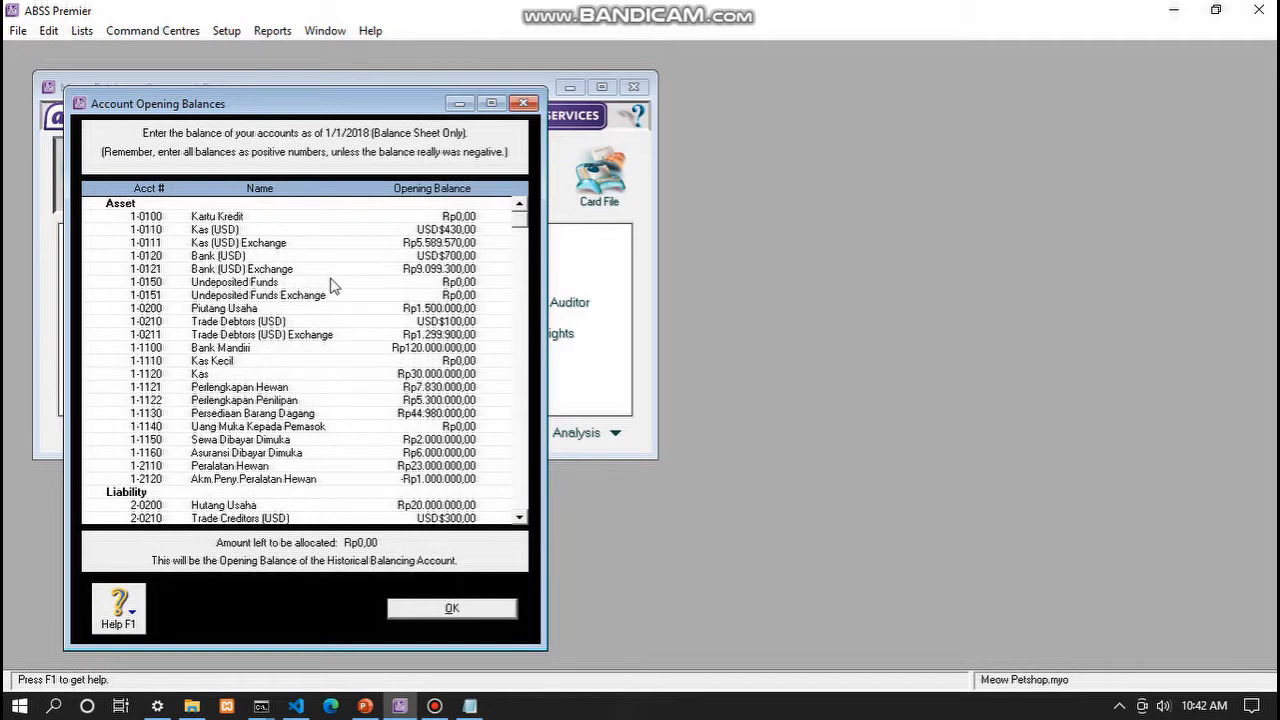
{"action": "scroll", "coordinate": [328, 292], "scroll_direction": "down", "scroll_amount": 3}
{"action": "scroll", "coordinate": [327, 292], "scroll_direction": "up", "scroll_amount": 3}
{"action": "left_click", "coordinate": [436, 231]}
{"action": "left_click", "coordinate": [440, 243]}
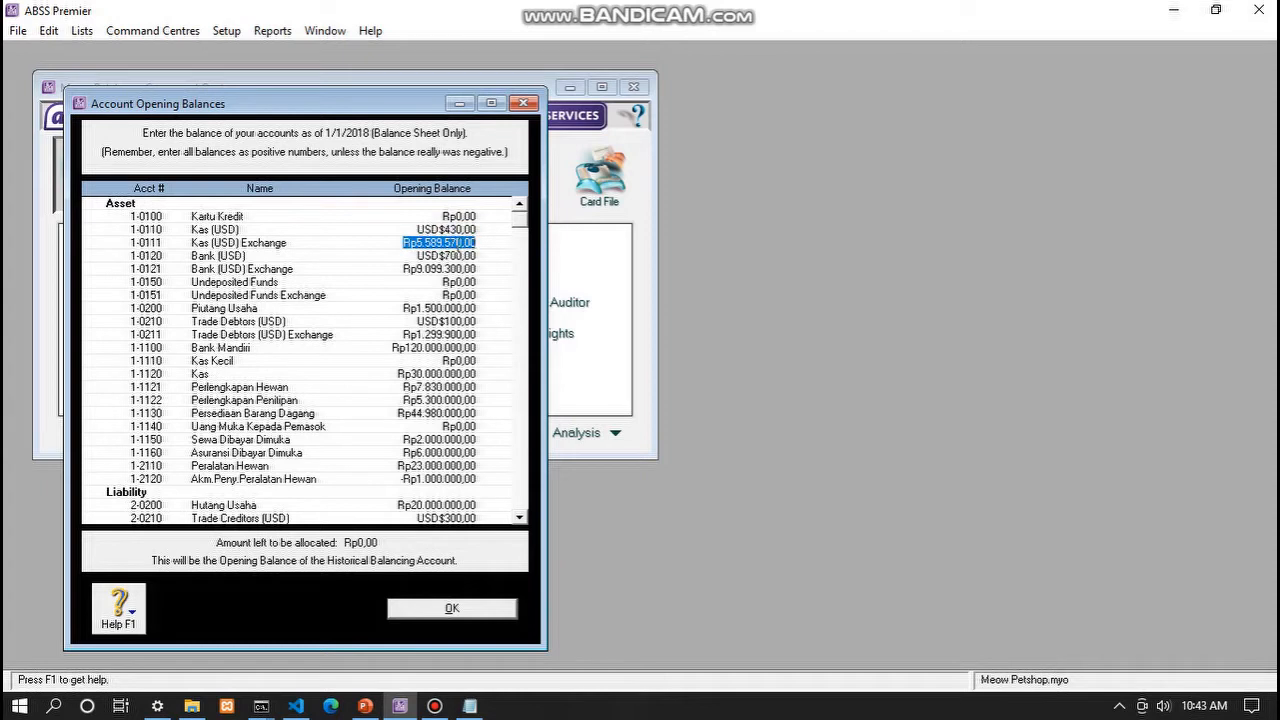
{"action": "left_click", "coordinate": [466, 229]}
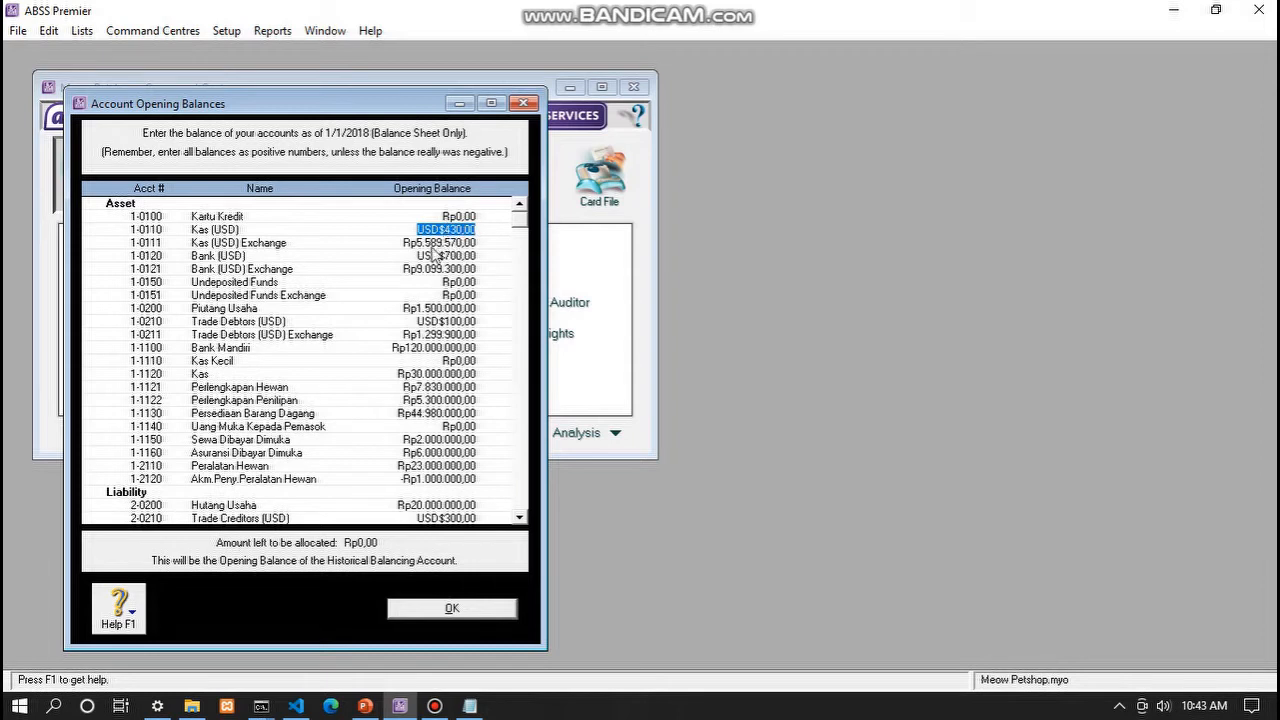
{"action": "left_click", "coordinate": [430, 243]}
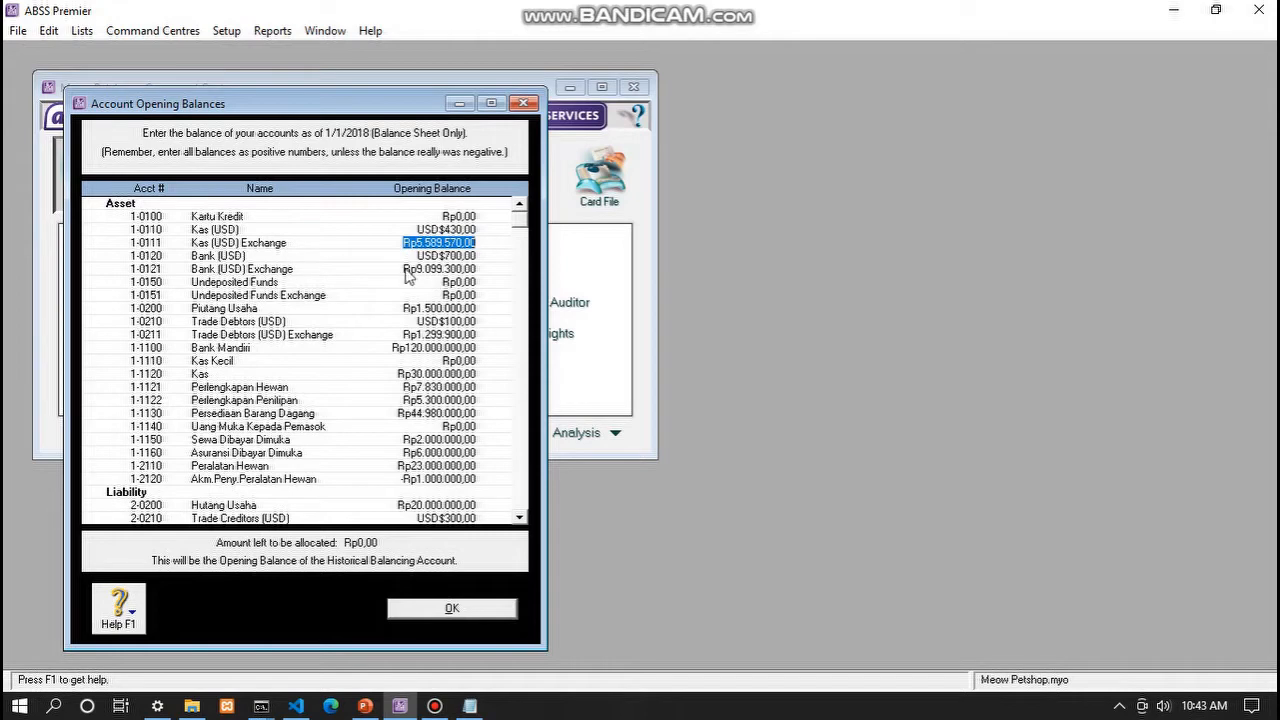
{"action": "left_click", "coordinate": [446, 269]}
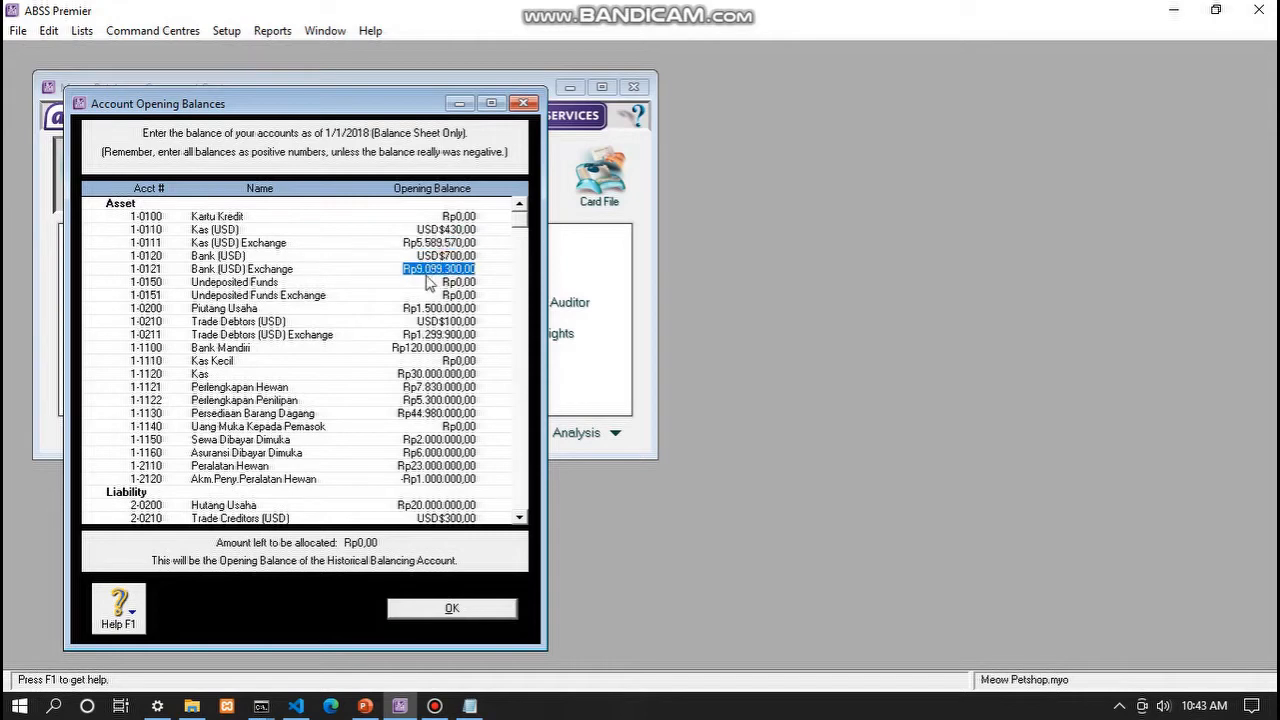
{"action": "scroll", "coordinate": [405, 312], "scroll_direction": "down", "scroll_amount": 1}
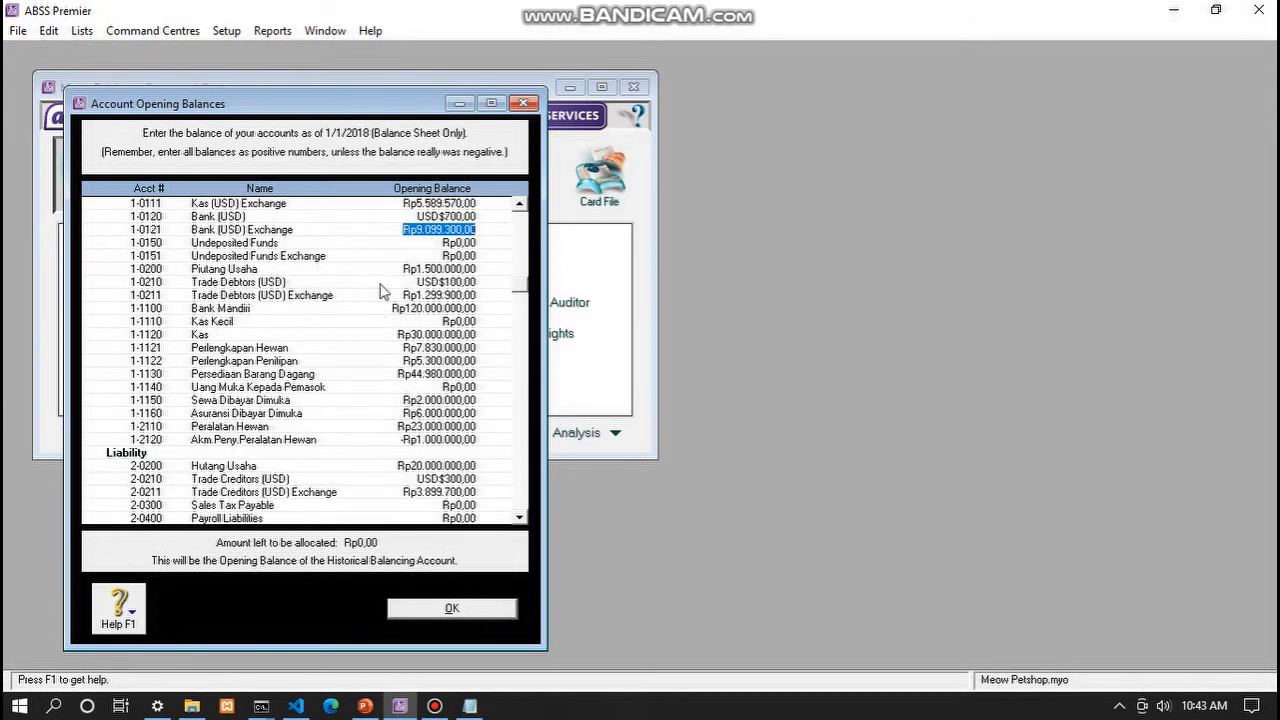
{"action": "left_click", "coordinate": [424, 283]}
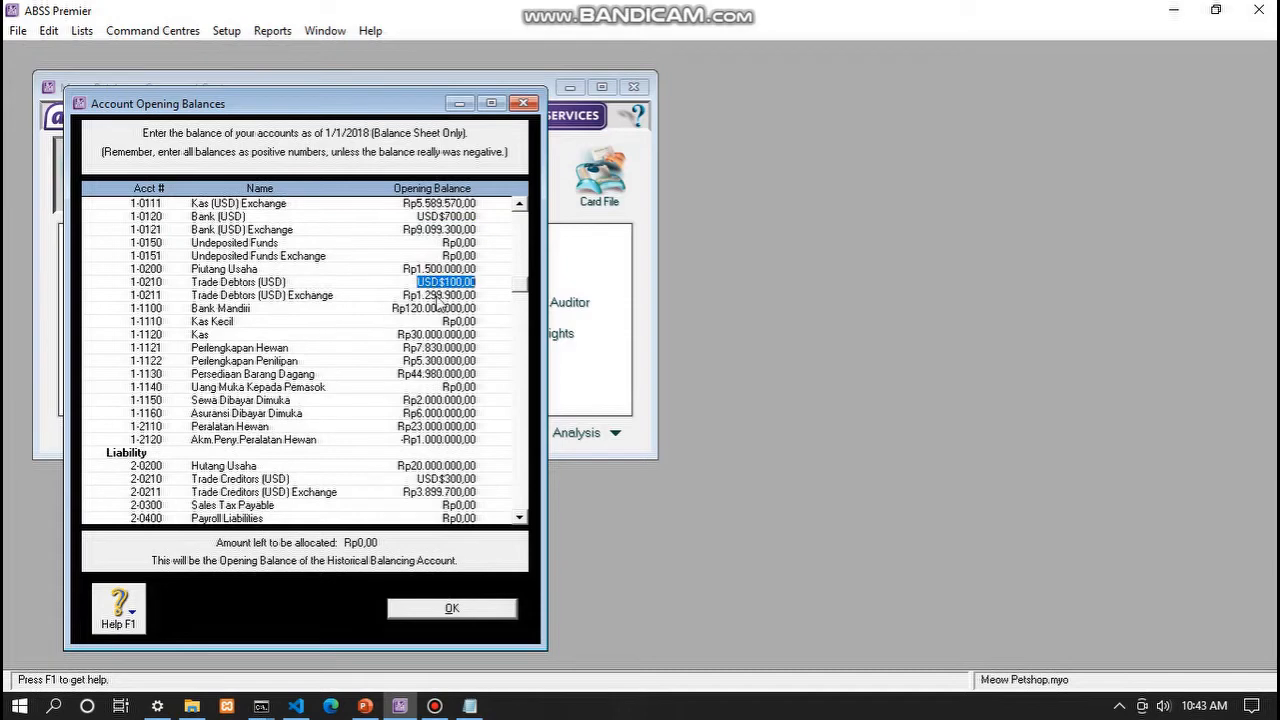
{"action": "scroll", "coordinate": [430, 312], "scroll_direction": "down", "scroll_amount": 3}
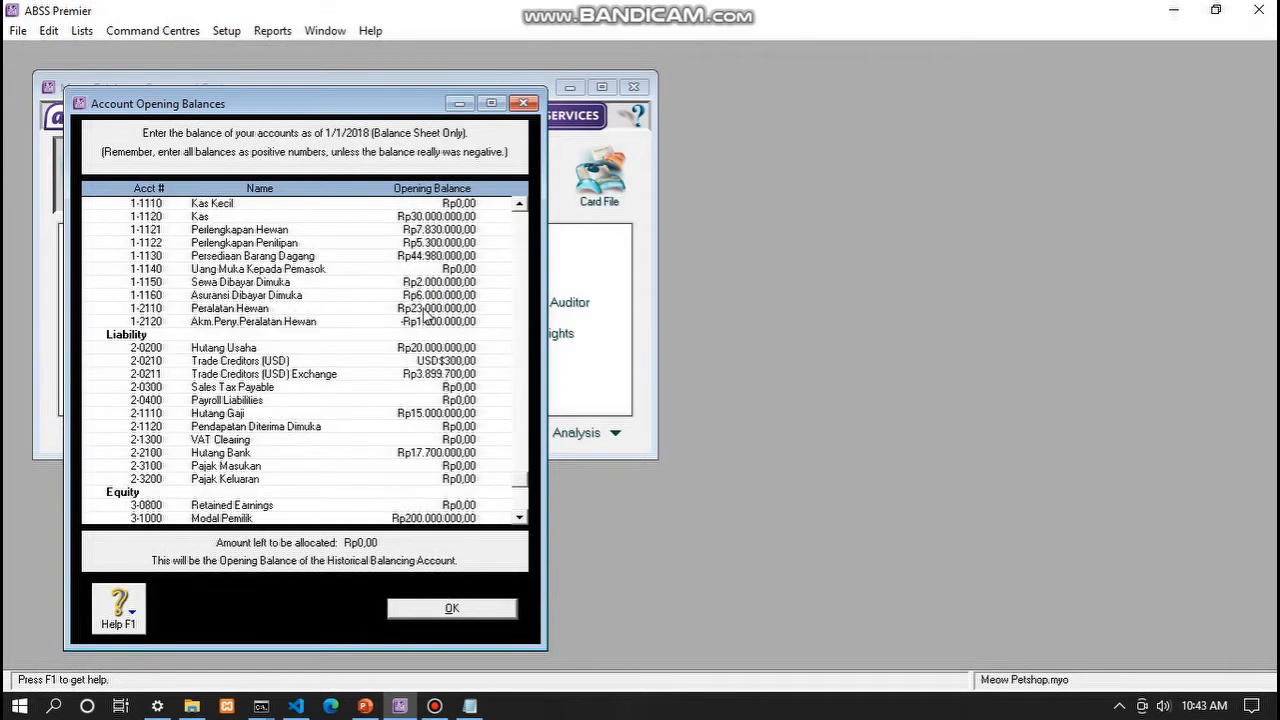
{"action": "left_click", "coordinate": [432, 362]}
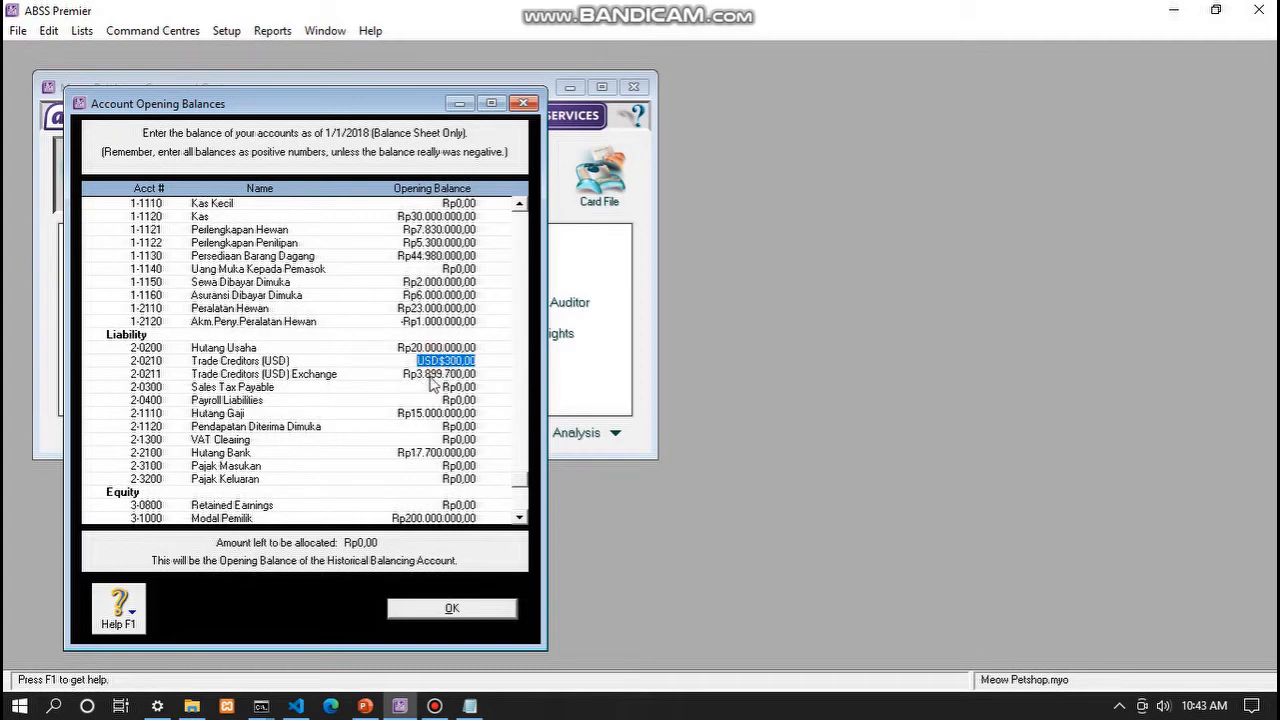
{"action": "scroll", "coordinate": [432, 385], "scroll_direction": "down", "scroll_amount": 1}
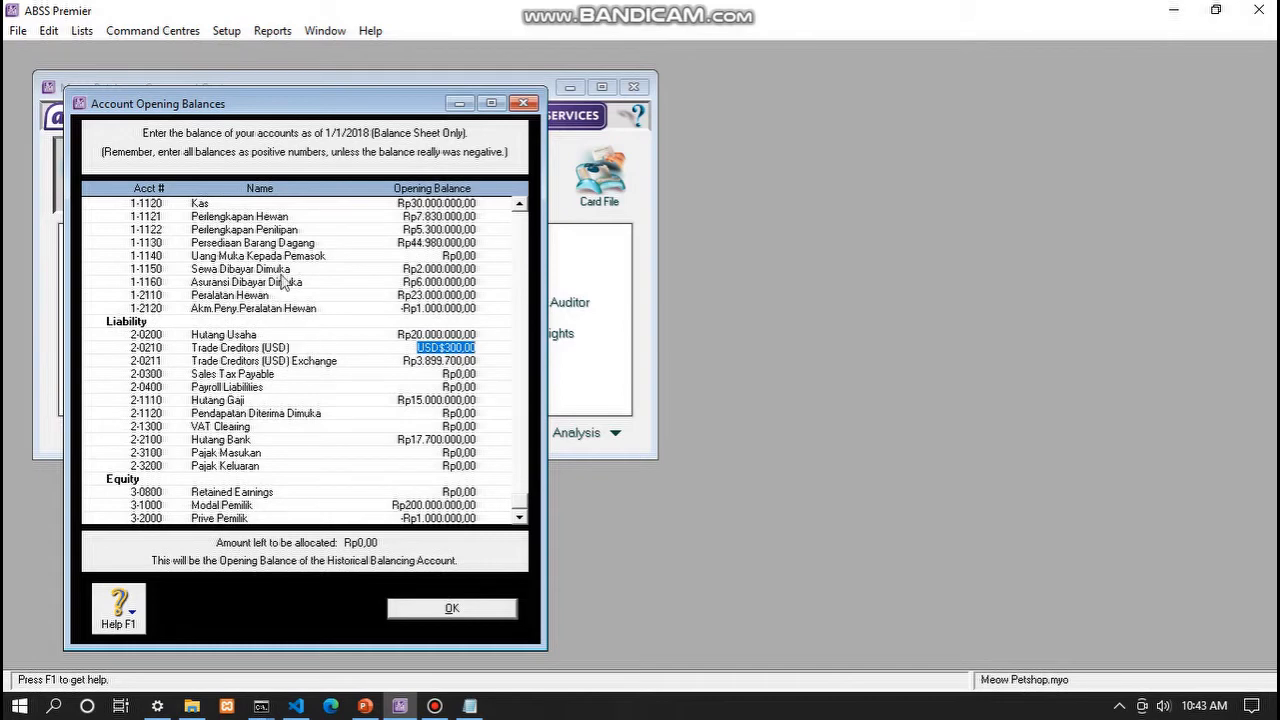
{"action": "scroll", "coordinate": [276, 280], "scroll_direction": "up", "scroll_amount": 5}
{"action": "scroll", "coordinate": [236, 253], "scroll_direction": "down", "scroll_amount": 5}
{"action": "left_click", "coordinate": [452, 608]}
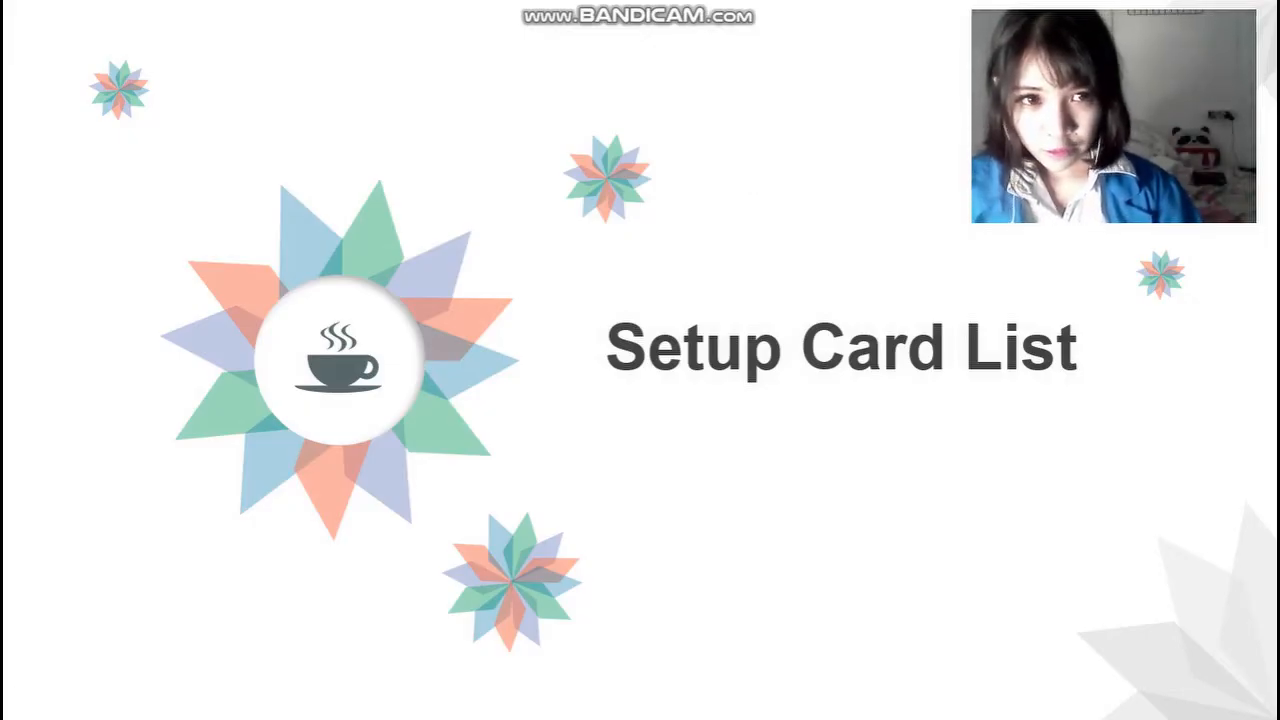
- Advance to the slide with the USD and IDR customer, supplier and employee card tables
{"action": "key", "text": "Right"}
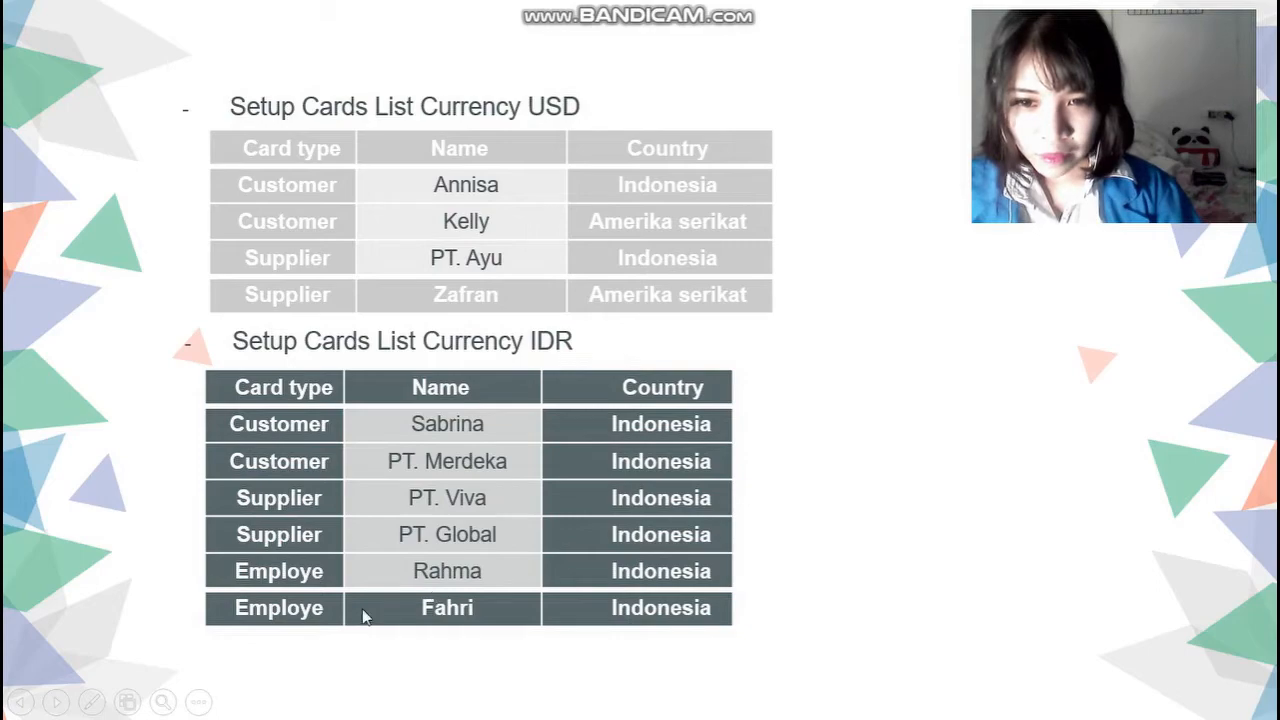
{"action": "mouse_move", "coordinate": [742, 8]}
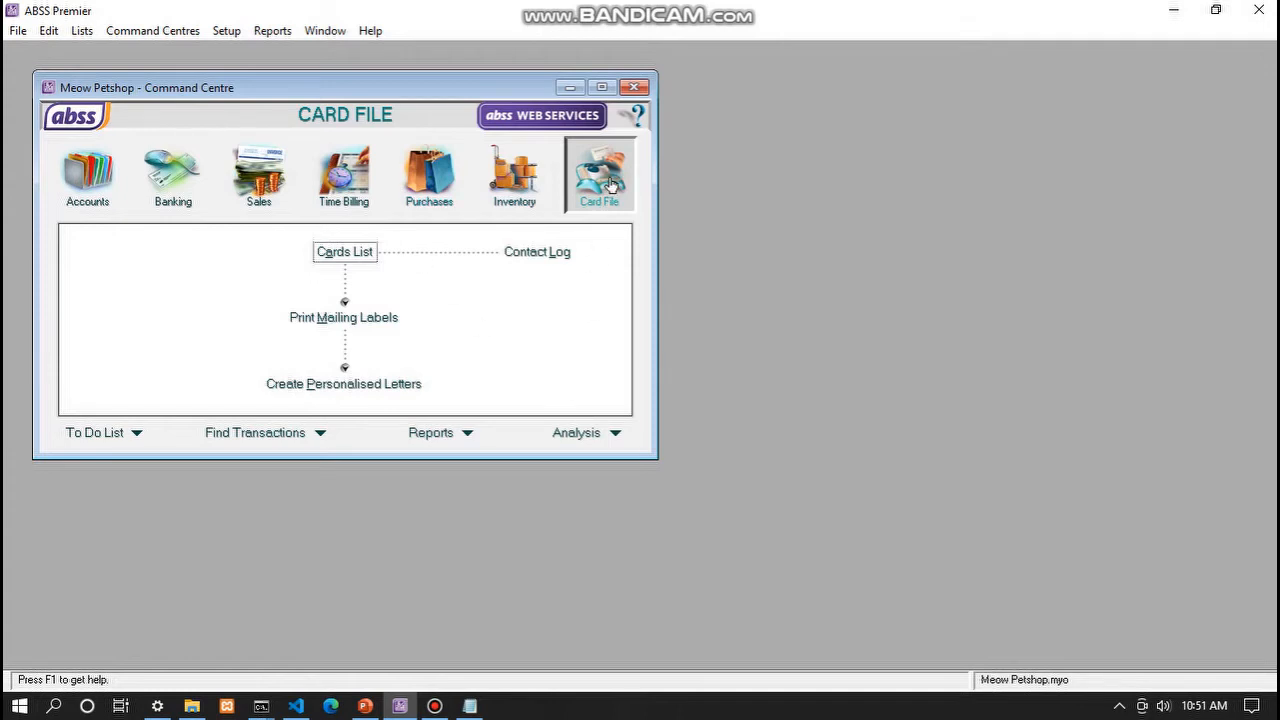
- Open the Cards List of Meow Petshop's 12 cards and start a new card
{"action": "left_click", "coordinate": [352, 252]}
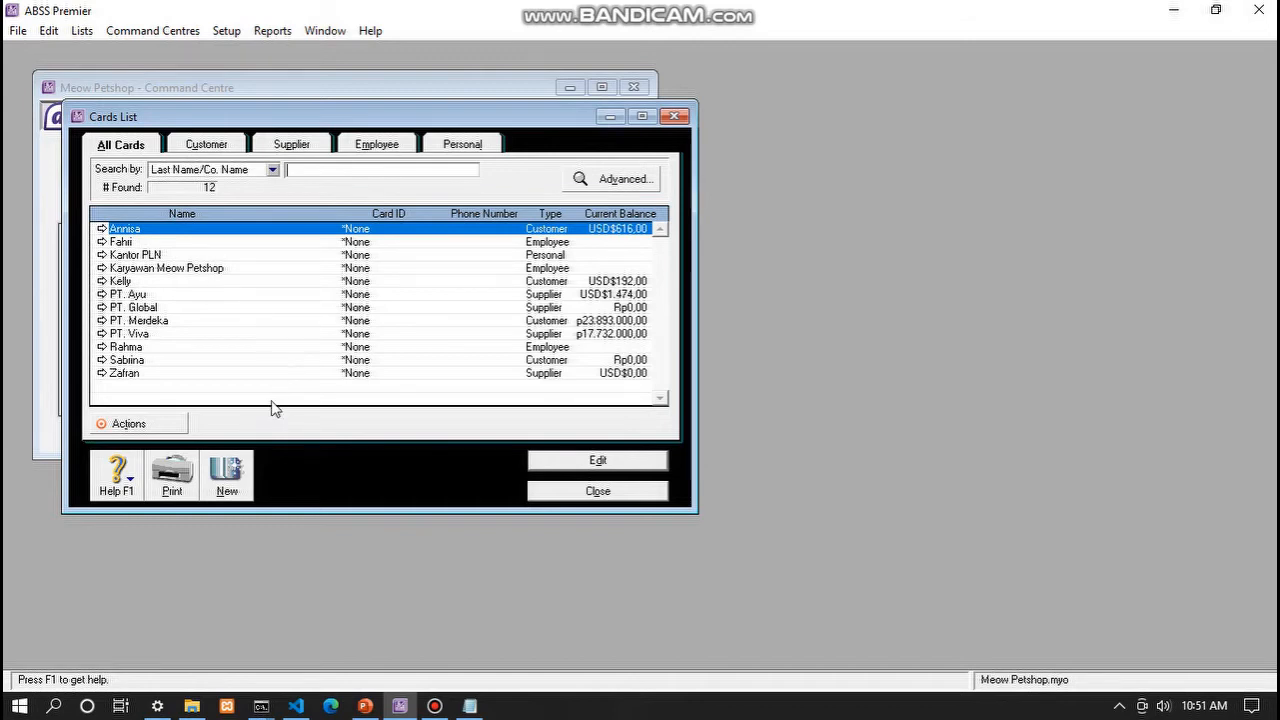
{"action": "left_click", "coordinate": [226, 476]}
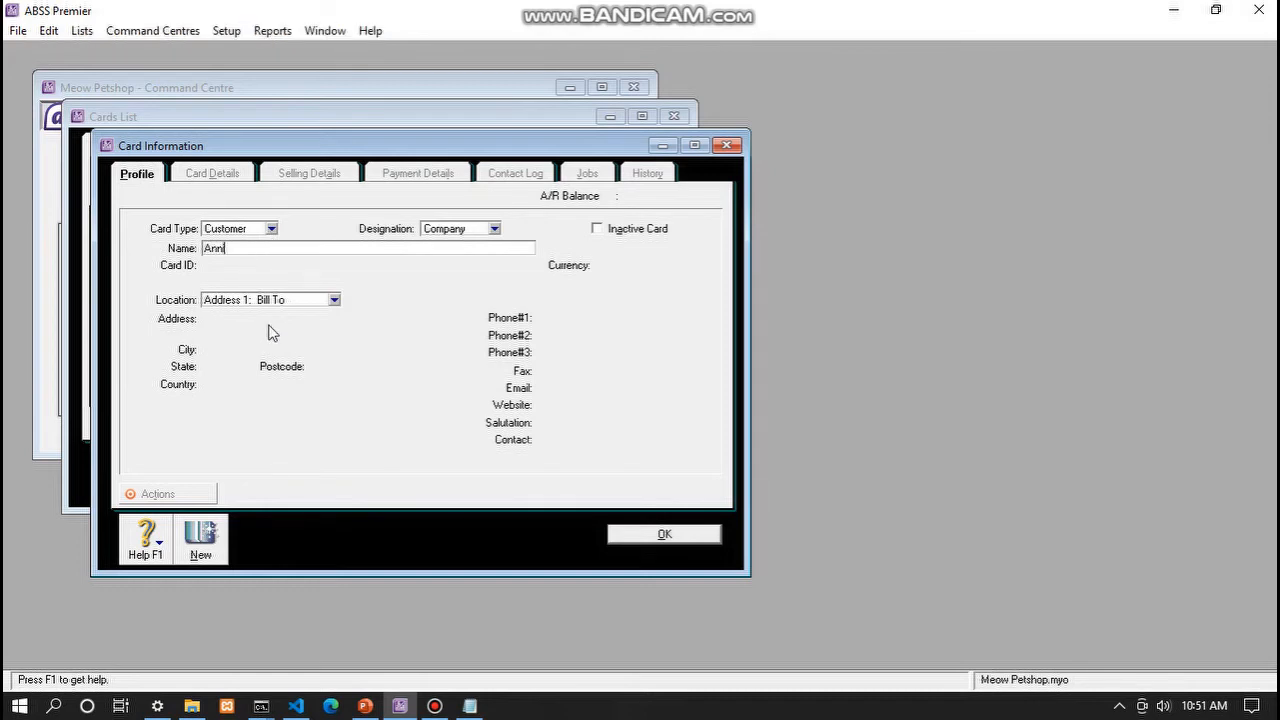
- Confirm the new customer's name, set its currency to USD, and begin entering its country
{"action": "key", "text": "Tab"}
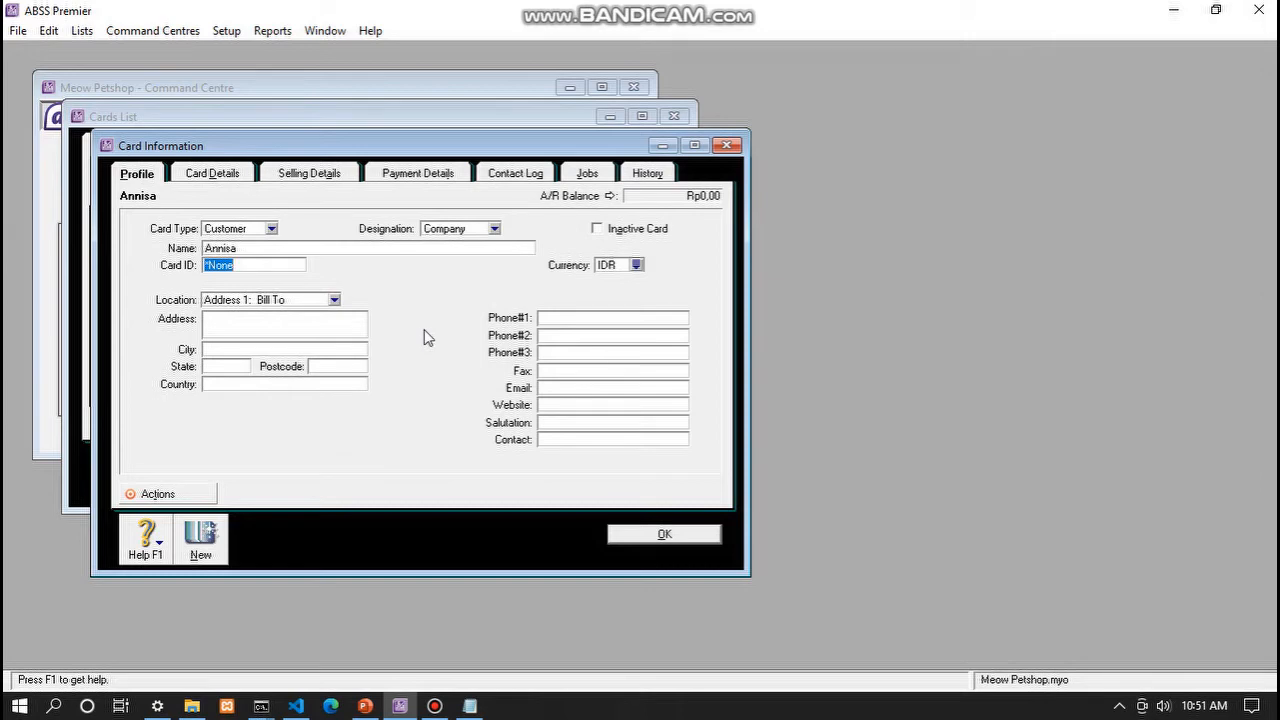
{"action": "left_click", "coordinate": [636, 264]}
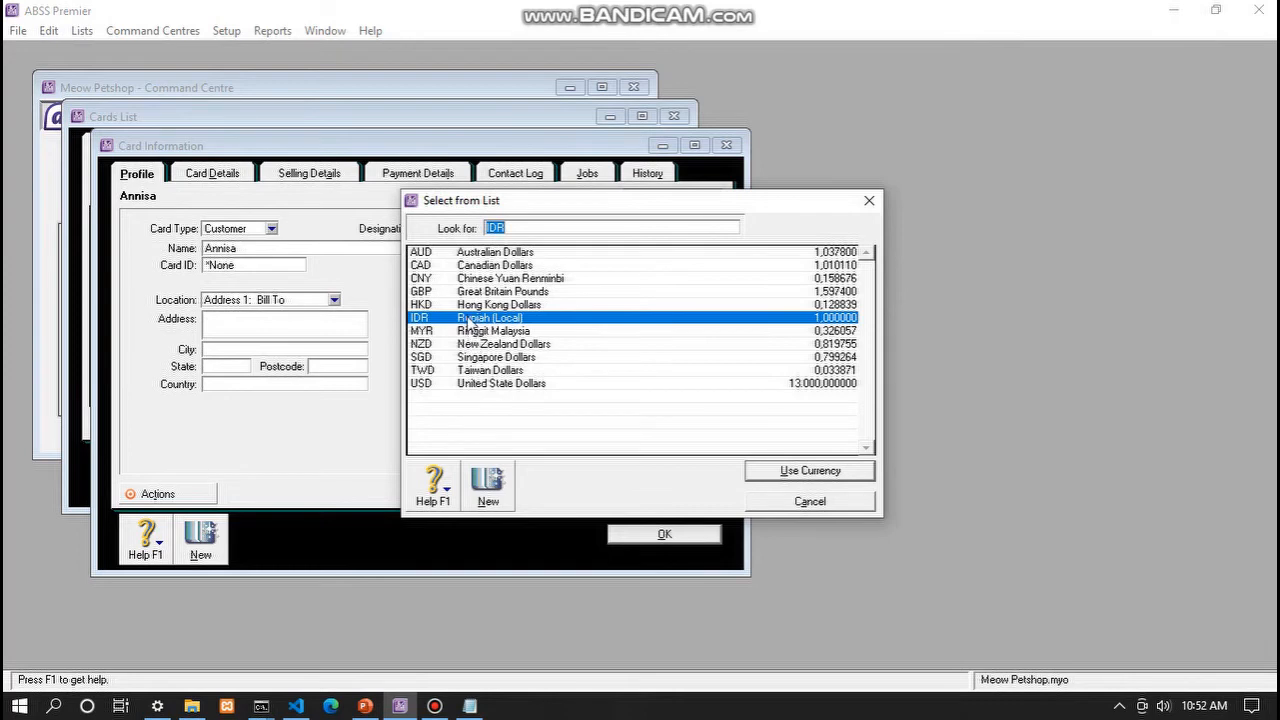
{"action": "left_click", "coordinate": [490, 384]}
{"action": "left_click", "coordinate": [820, 476]}
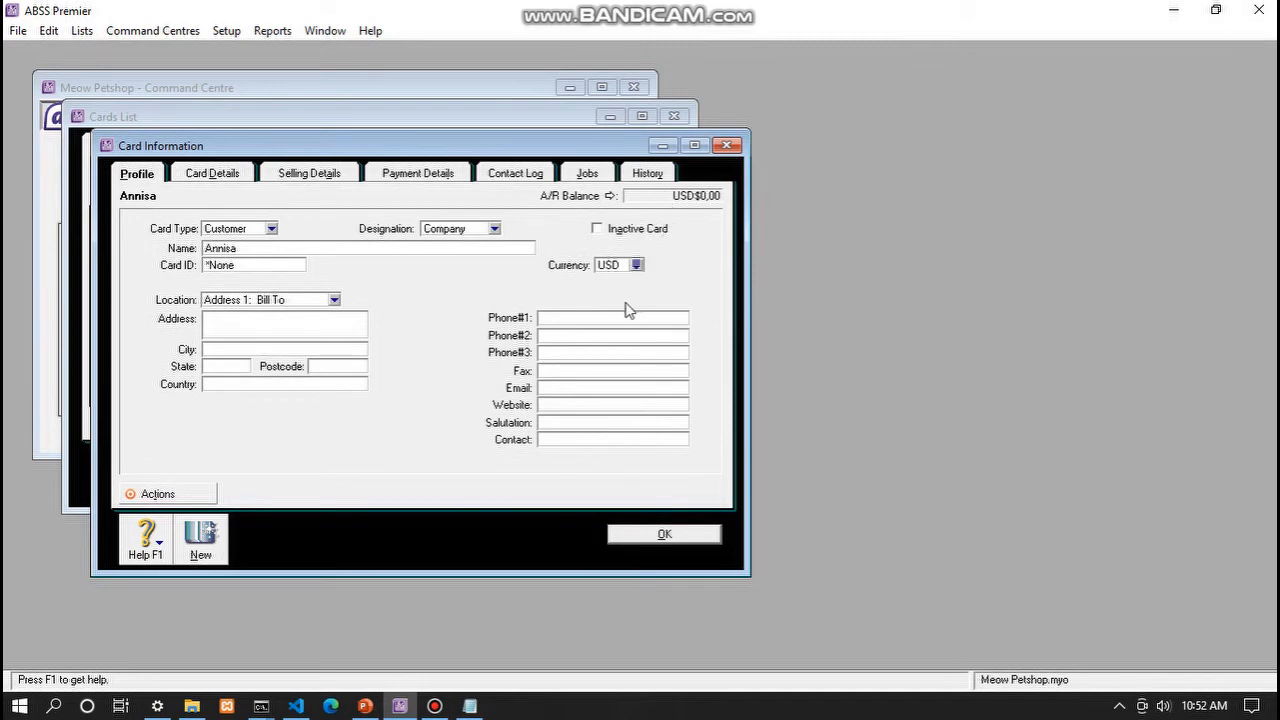
{"action": "left_click", "coordinate": [316, 383]}
- Set the customer's item price level to USD and tax code to PPN, then save the card
{"action": "left_click", "coordinate": [322, 177]}
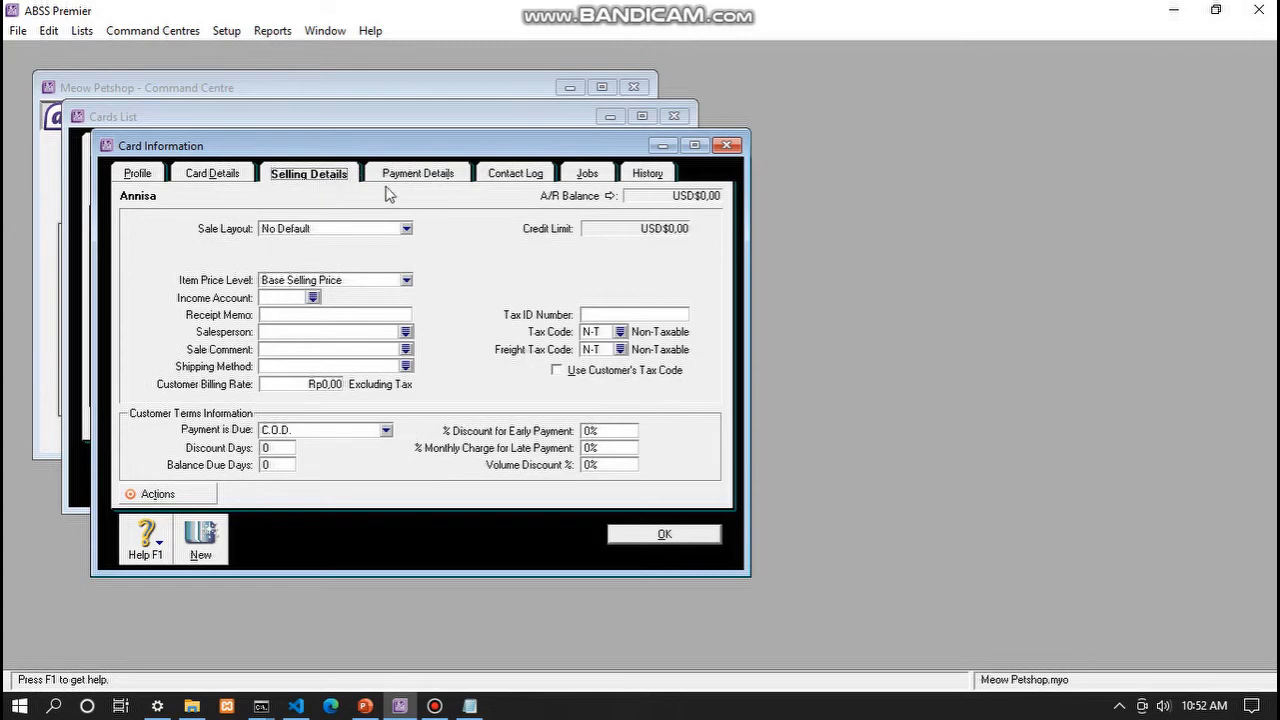
{"action": "left_click", "coordinate": [405, 280]}
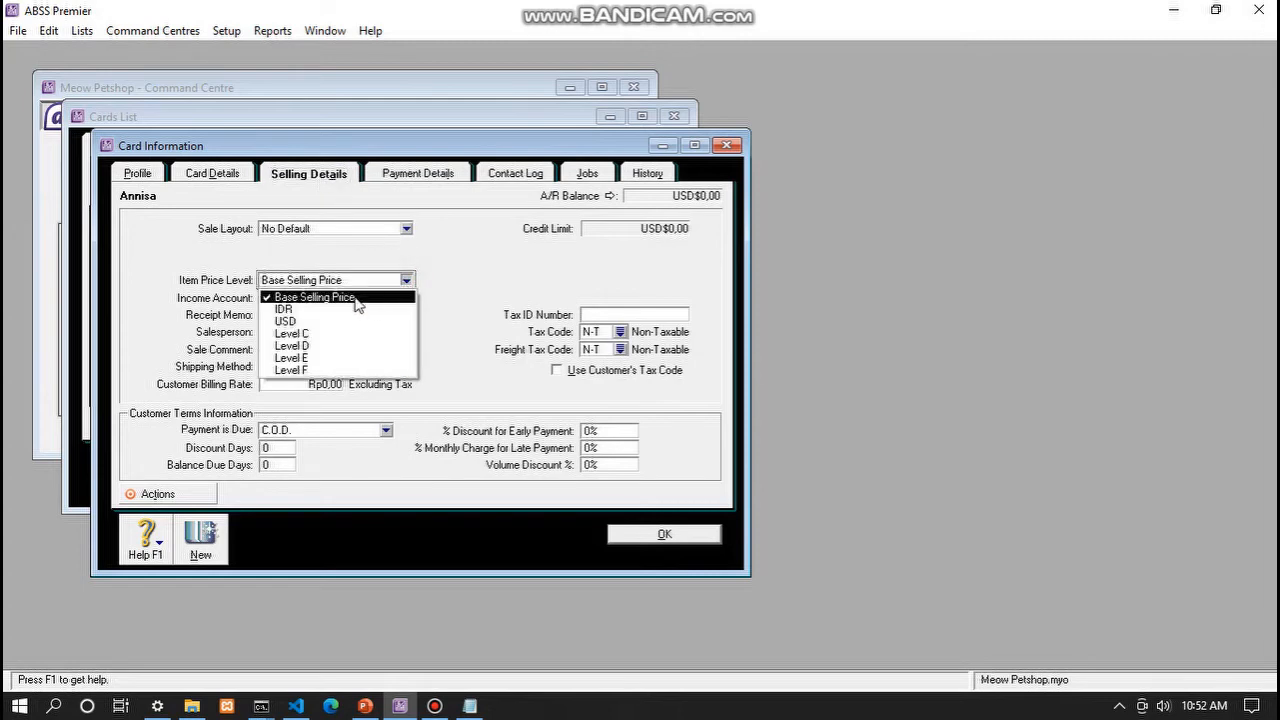
{"action": "left_click", "coordinate": [298, 321]}
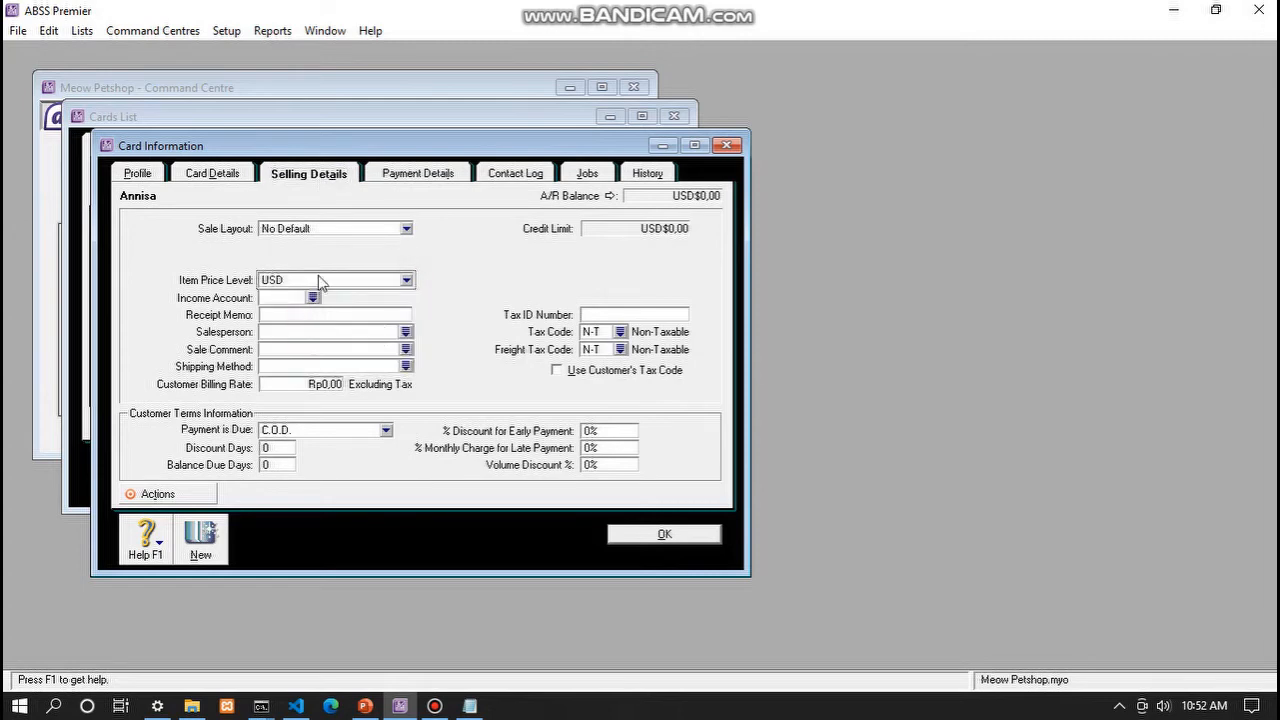
{"action": "left_click", "coordinate": [621, 333]}
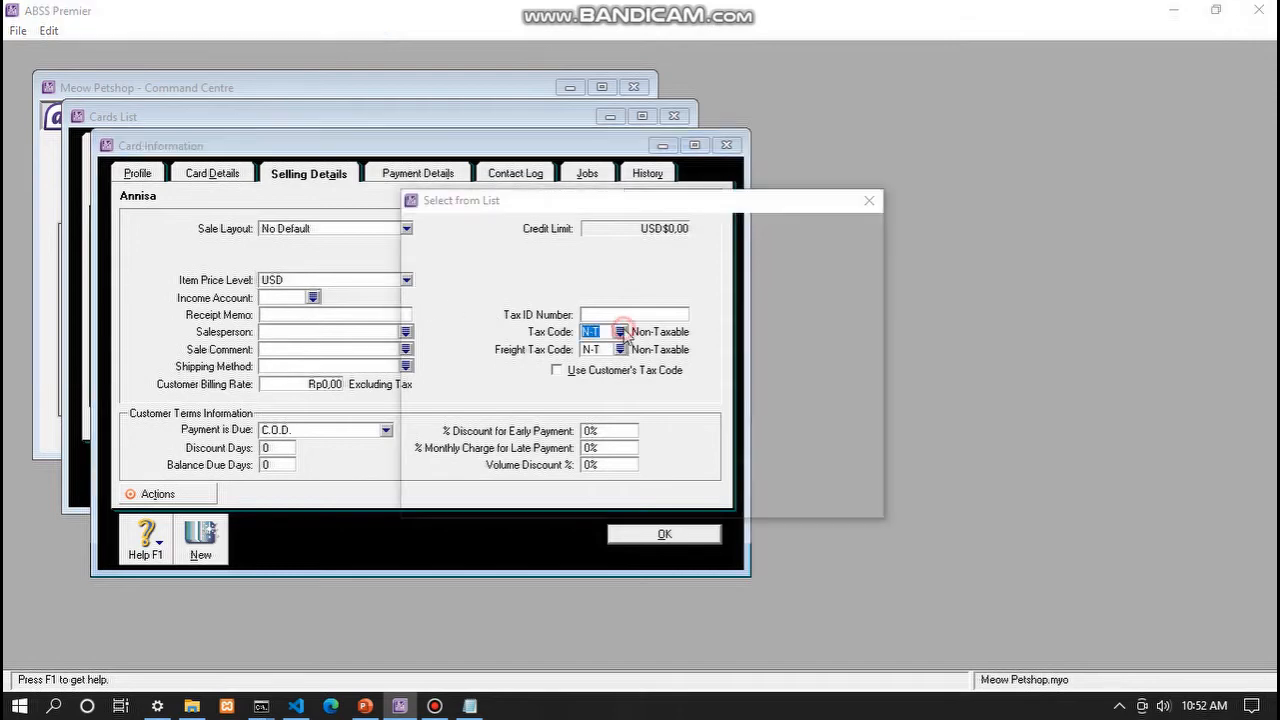
{"action": "left_click", "coordinate": [561, 281]}
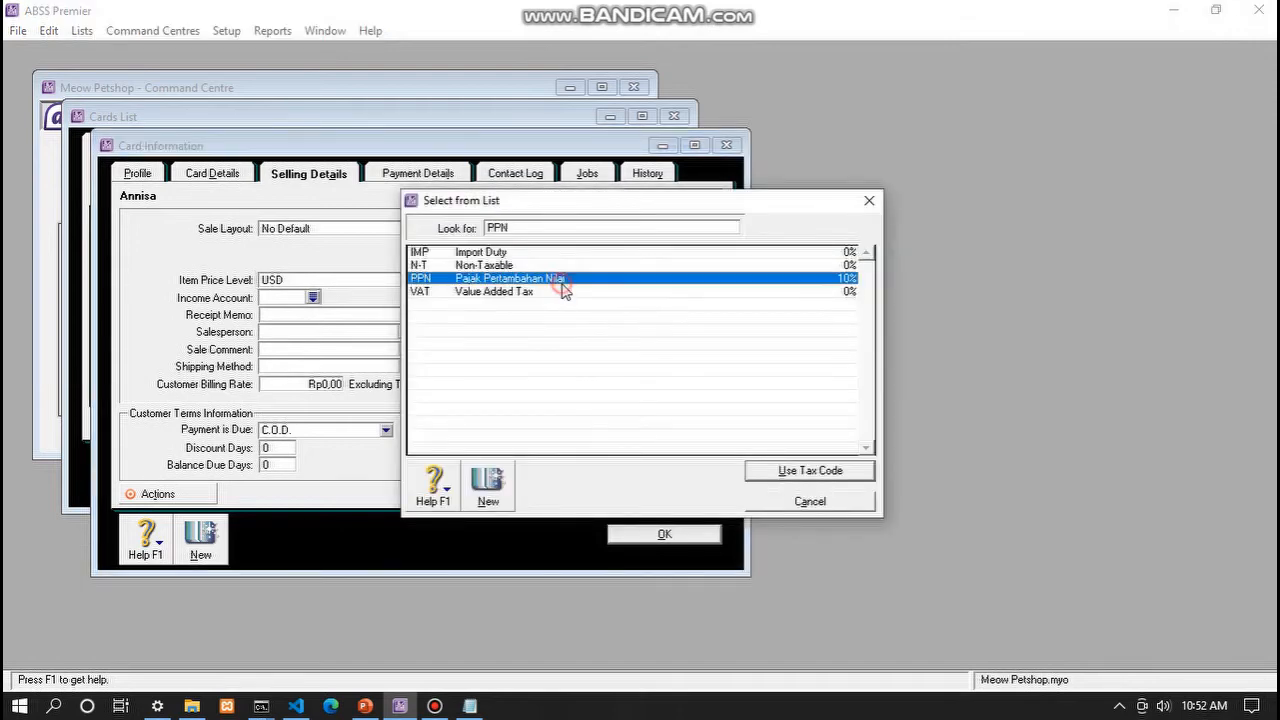
{"action": "left_click", "coordinate": [836, 476]}
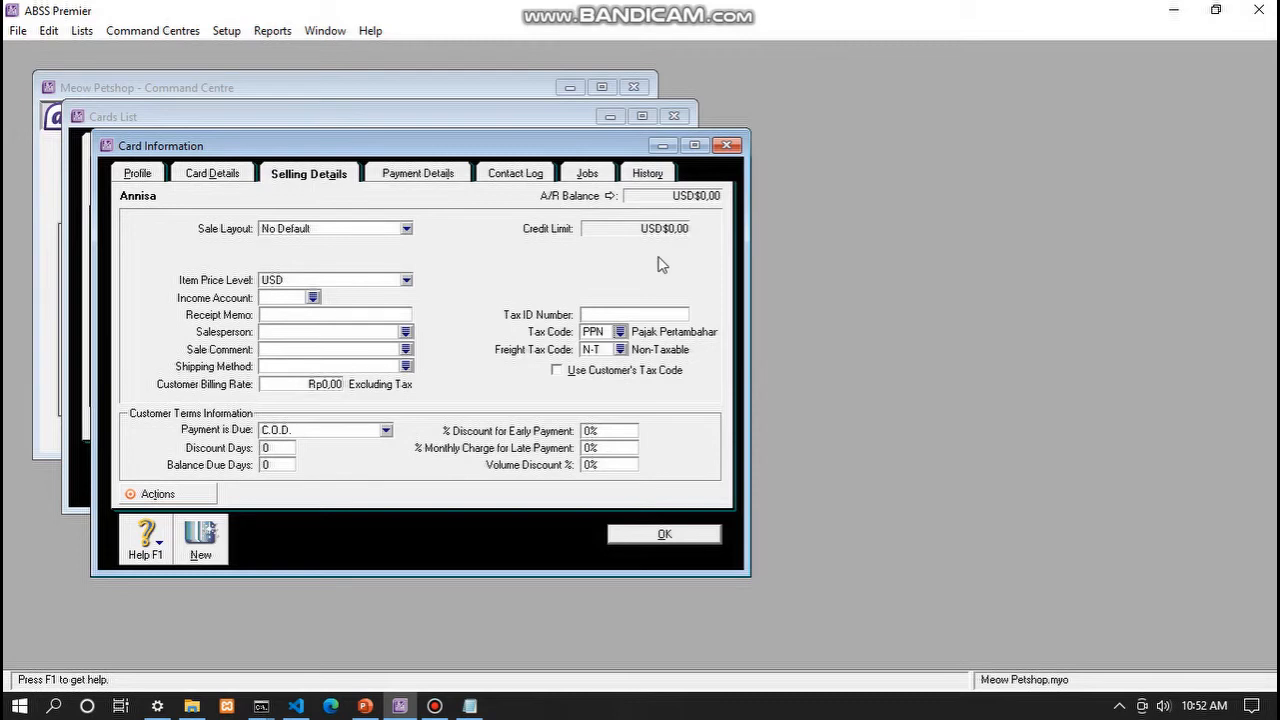
{"action": "left_click", "coordinate": [660, 535]}
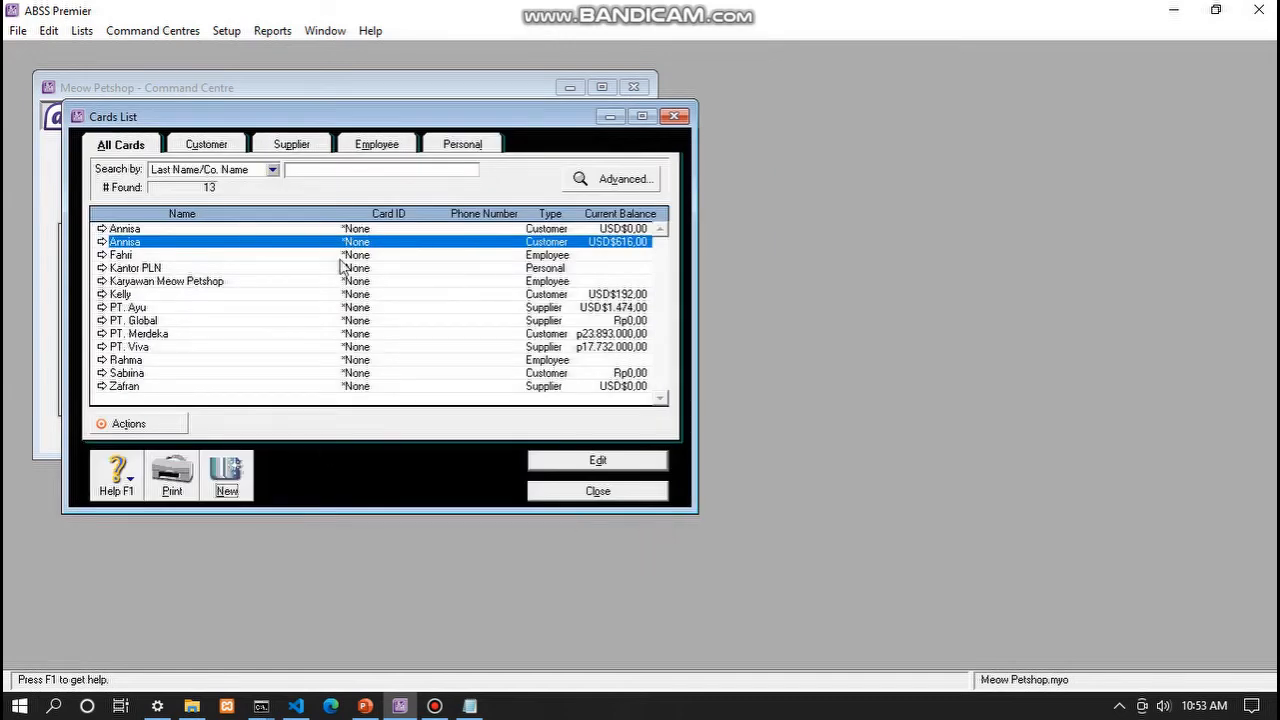
- Delete the duplicate customer card, leaving 12 cards, and start another new card
{"action": "left_click", "coordinate": [301, 228]}
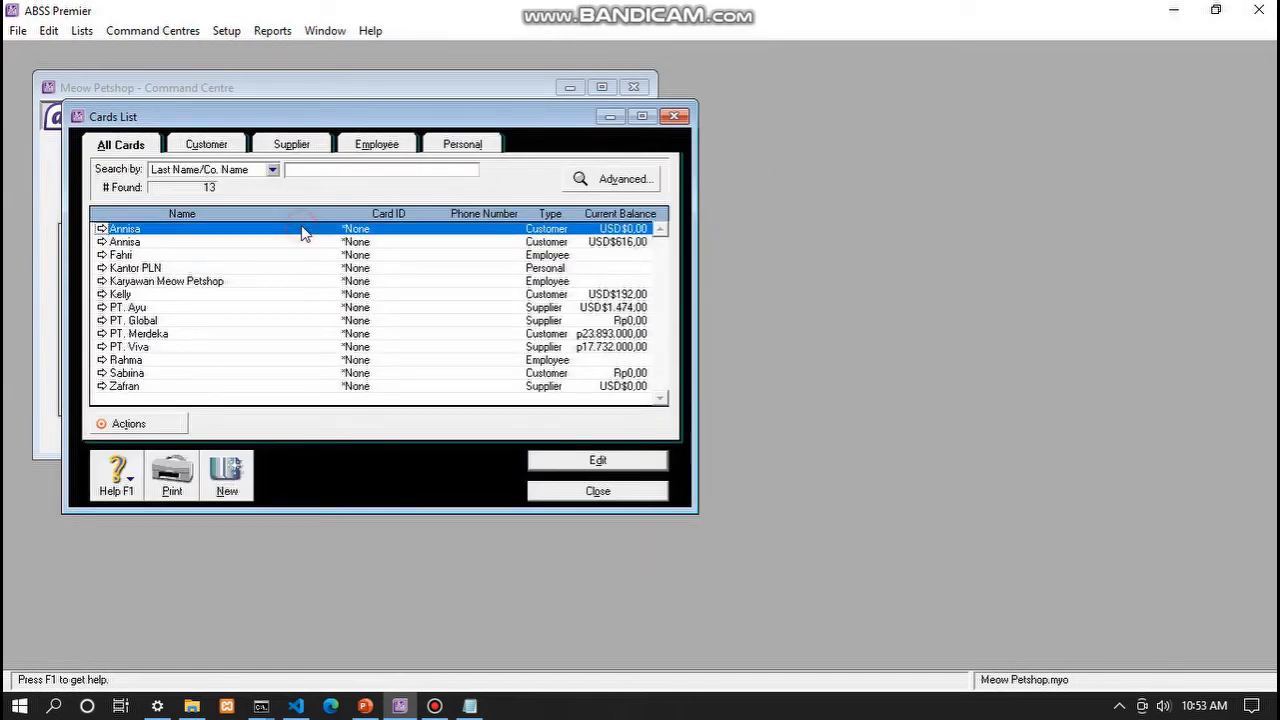
{"action": "left_click", "coordinate": [212, 242]}
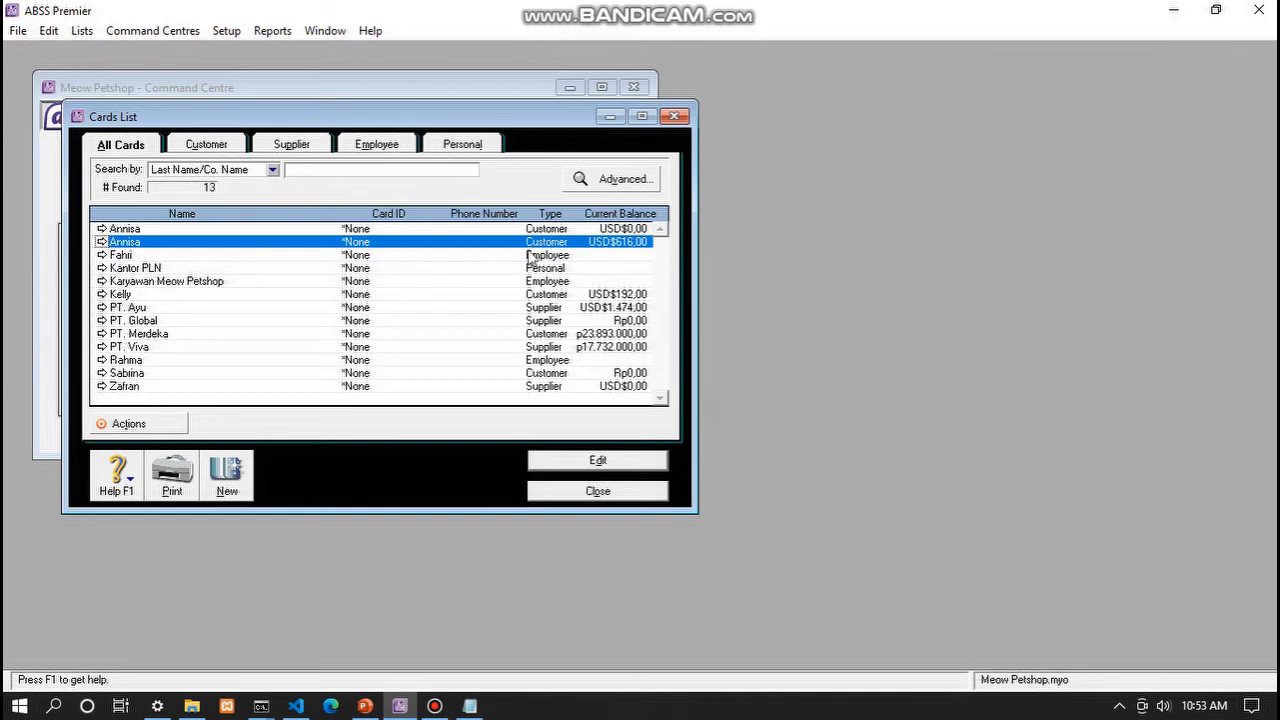
{"action": "left_click", "coordinate": [578, 230]}
{"action": "right_click", "coordinate": [574, 230]}
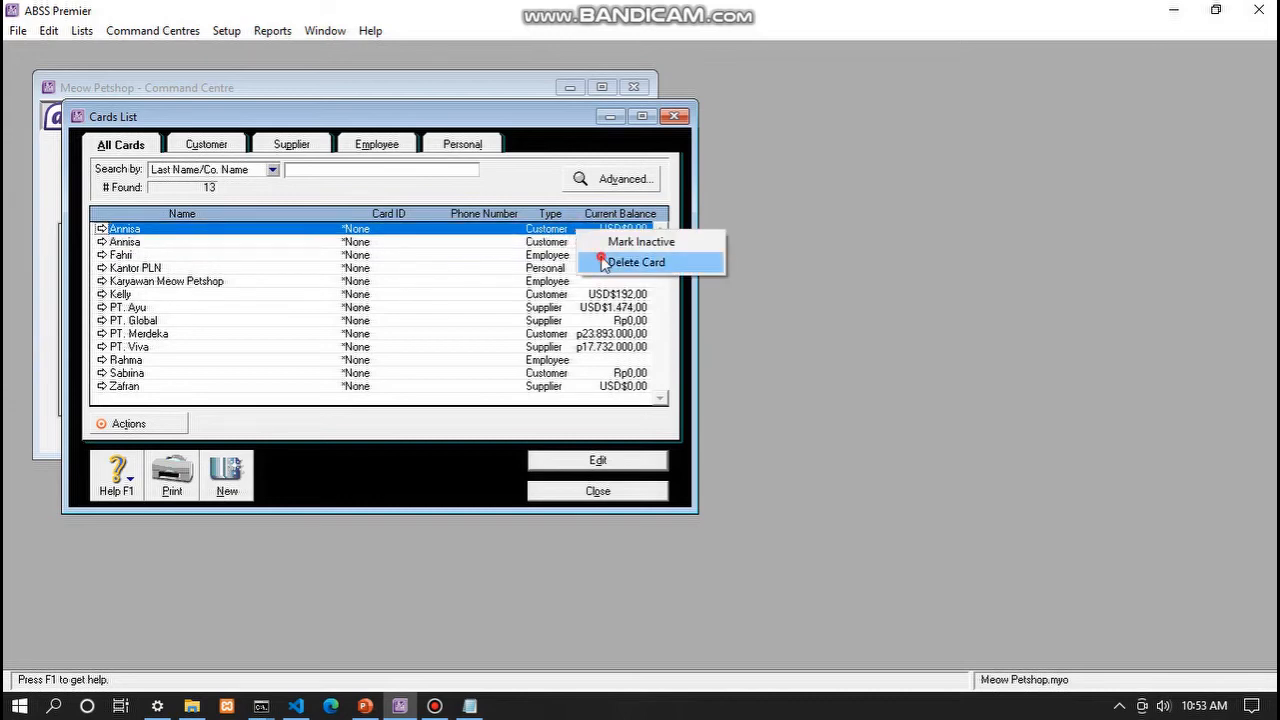
{"action": "left_click", "coordinate": [603, 262]}
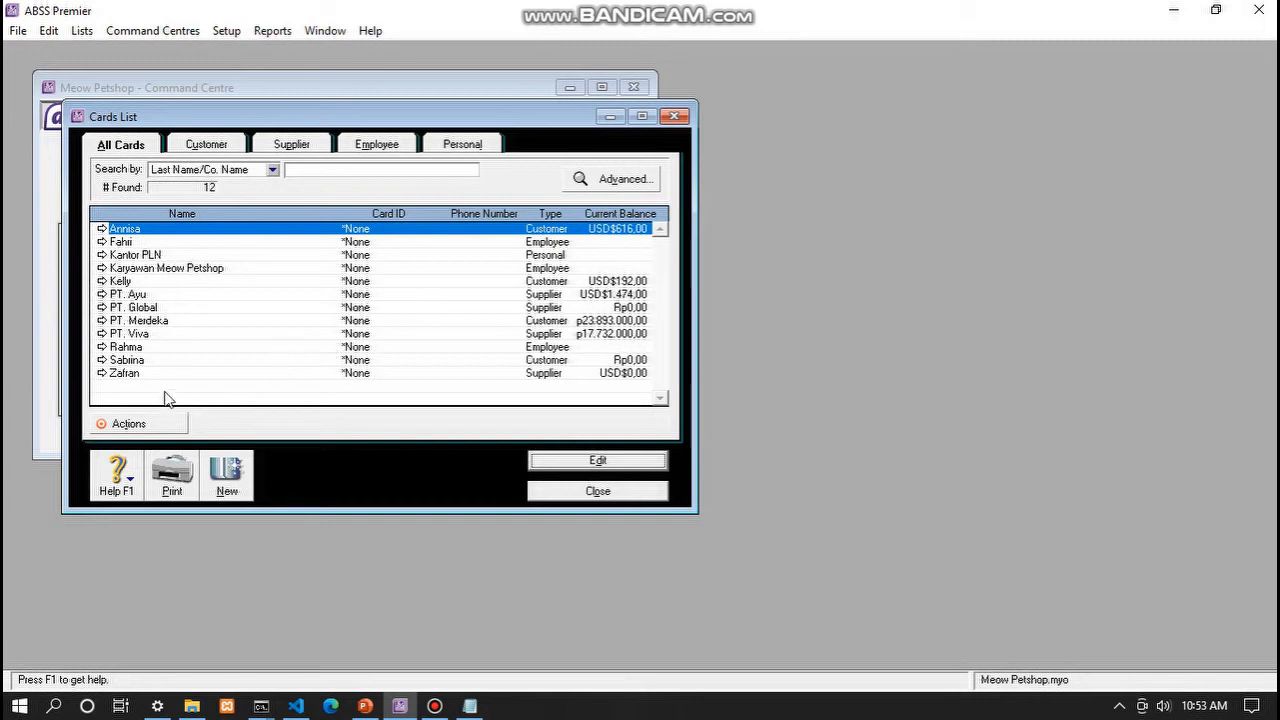
{"action": "left_click", "coordinate": [220, 463]}
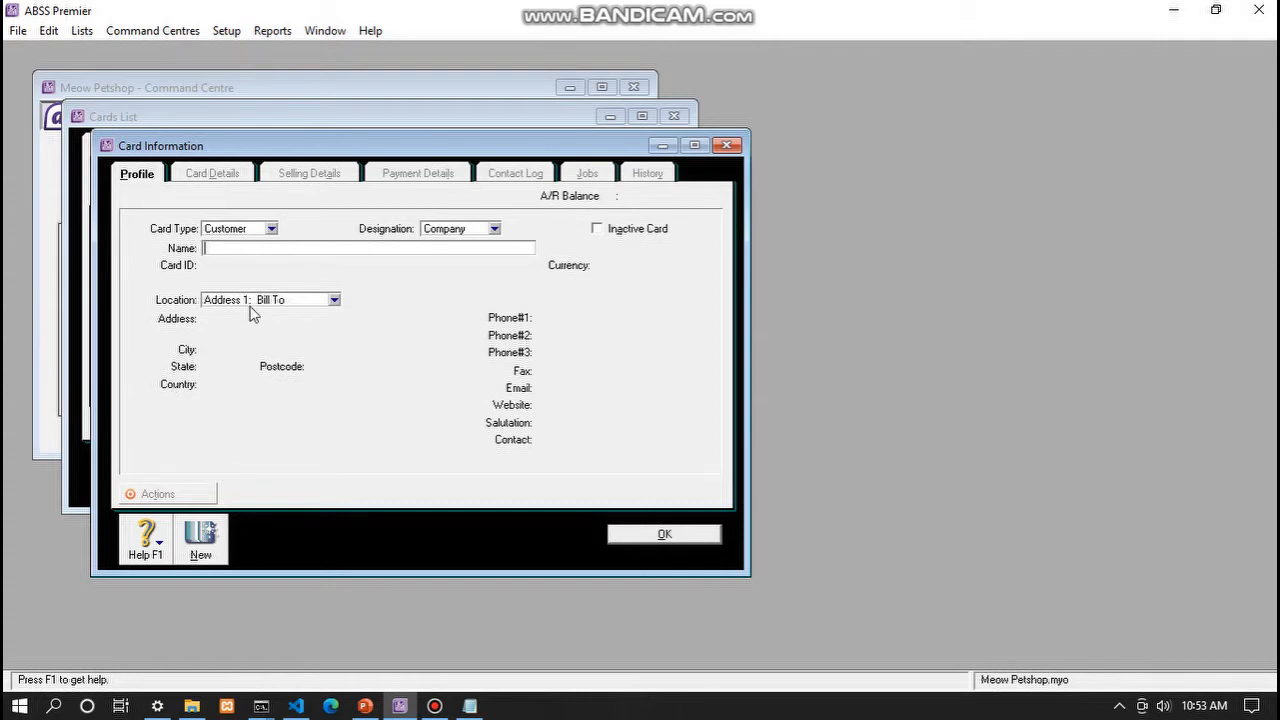
- Make the new card a Supplier named PT. Ayu with USD as its currency
{"action": "left_click", "coordinate": [272, 229]}
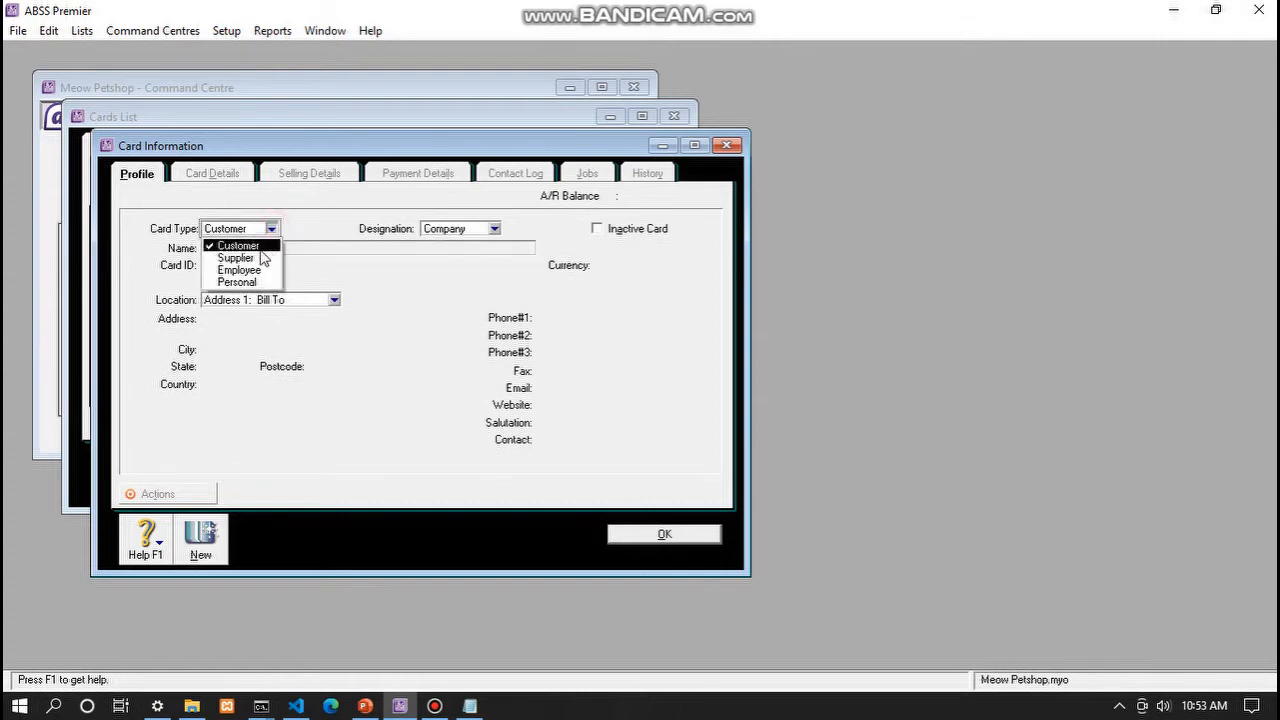
{"action": "left_click", "coordinate": [258, 257]}
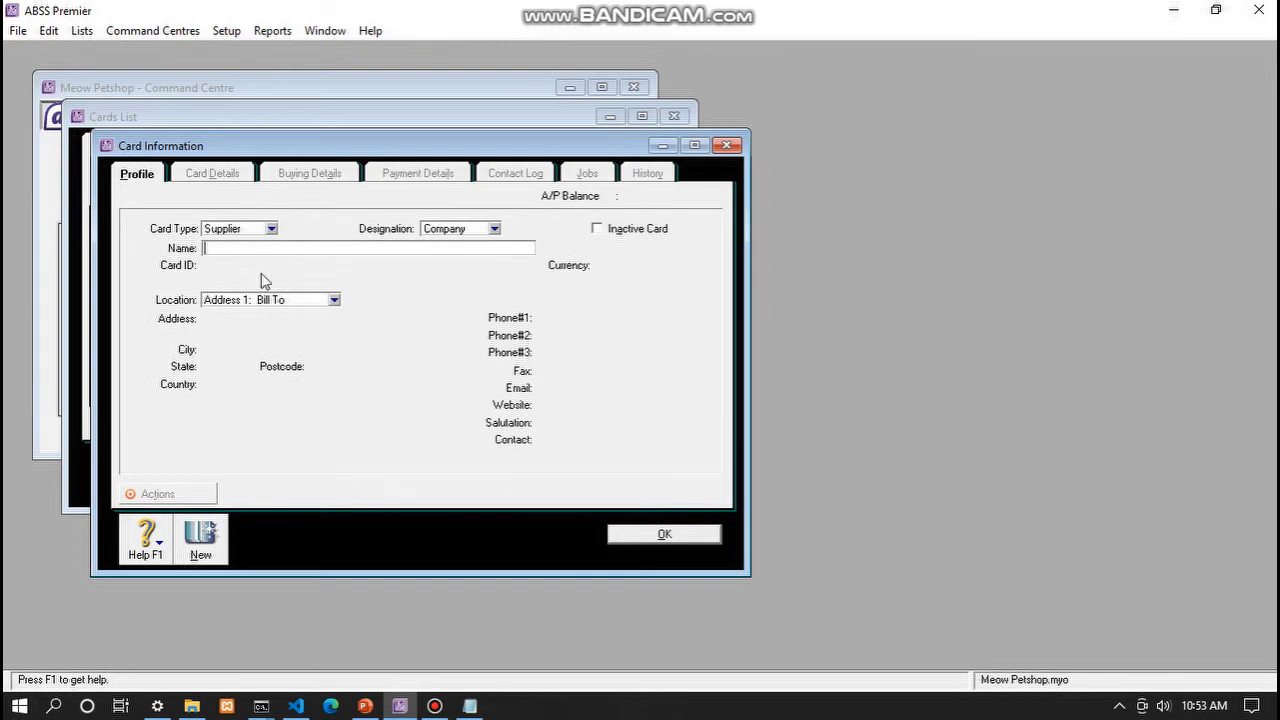
{"action": "type", "text": "PT. Ayu"}
{"action": "key", "text": "Tab"}
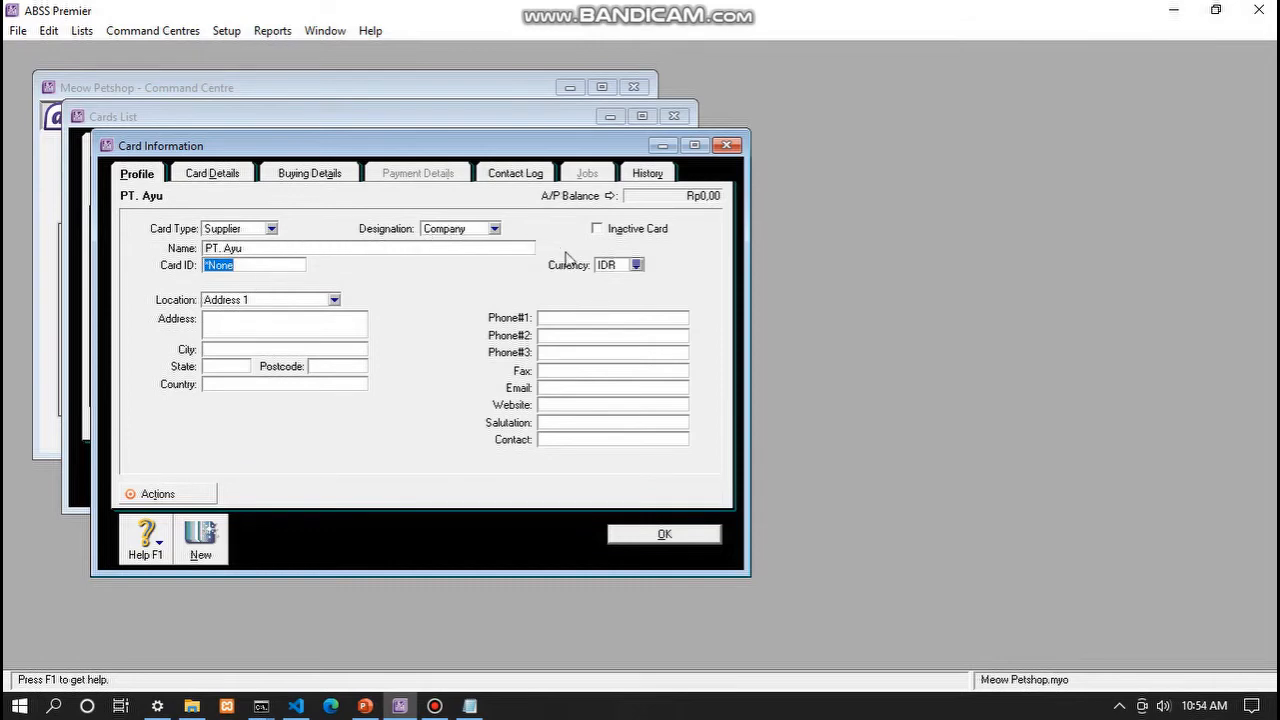
{"action": "left_click", "coordinate": [636, 264]}
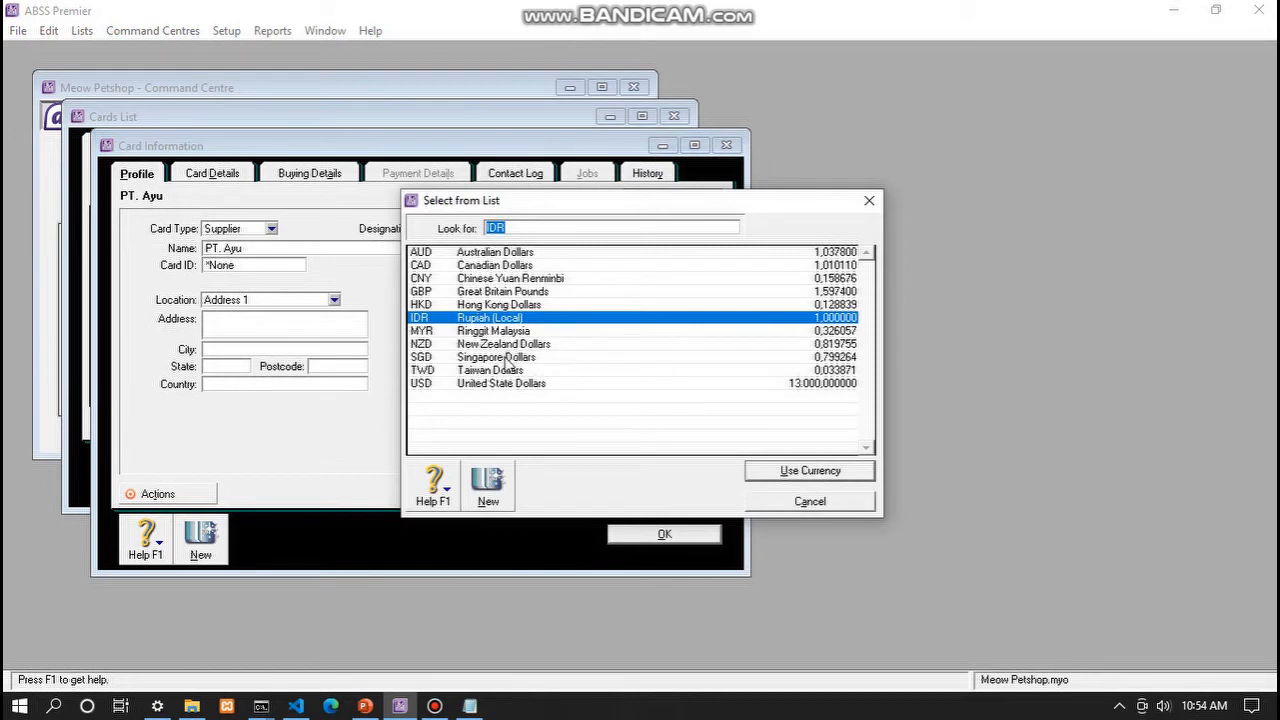
{"action": "left_click", "coordinate": [501, 384]}
{"action": "left_click", "coordinate": [778, 470]}
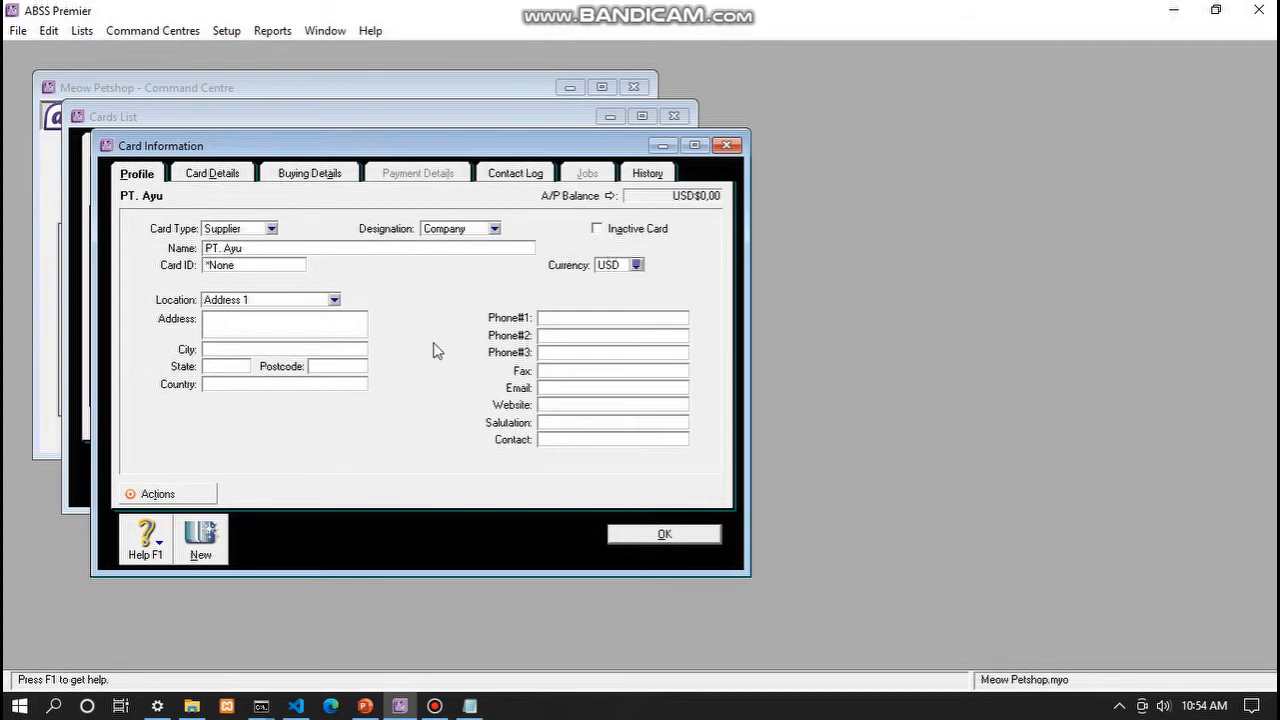
- Enter Indonesia as the supplier's country and bring up its buying details and tax codes
{"action": "left_click", "coordinate": [227, 385]}
{"action": "type", "text": "In"}
{"action": "left_click", "coordinate": [310, 175]}
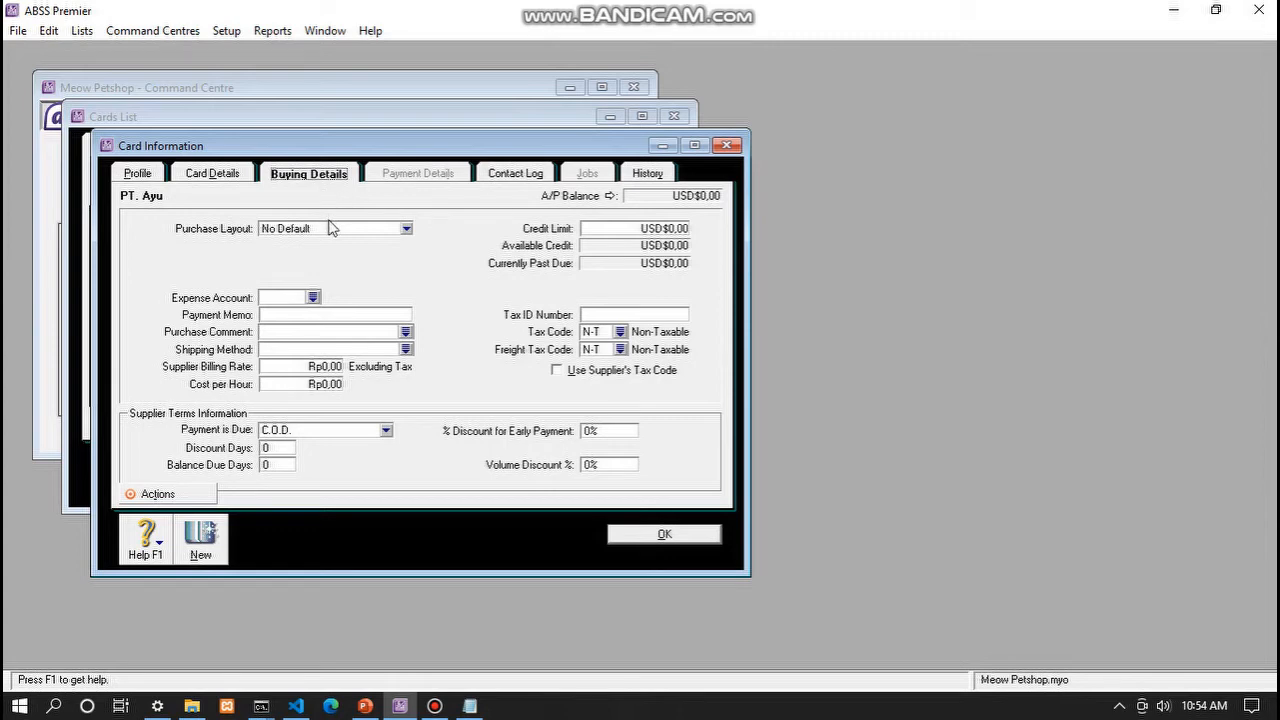
{"action": "left_click", "coordinate": [619, 331]}
- Assign tax code PPN to the PT. Ayu supplier card and save it
{"action": "left_click", "coordinate": [543, 278]}
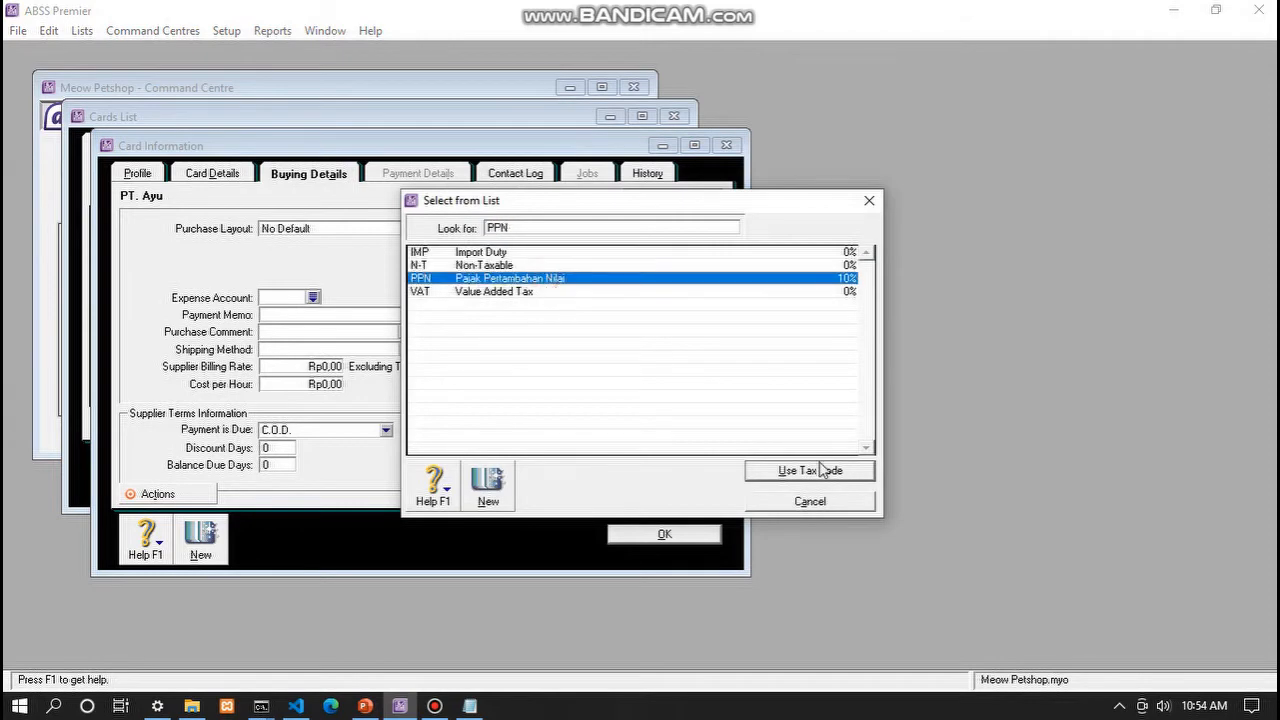
{"action": "left_click", "coordinate": [783, 472]}
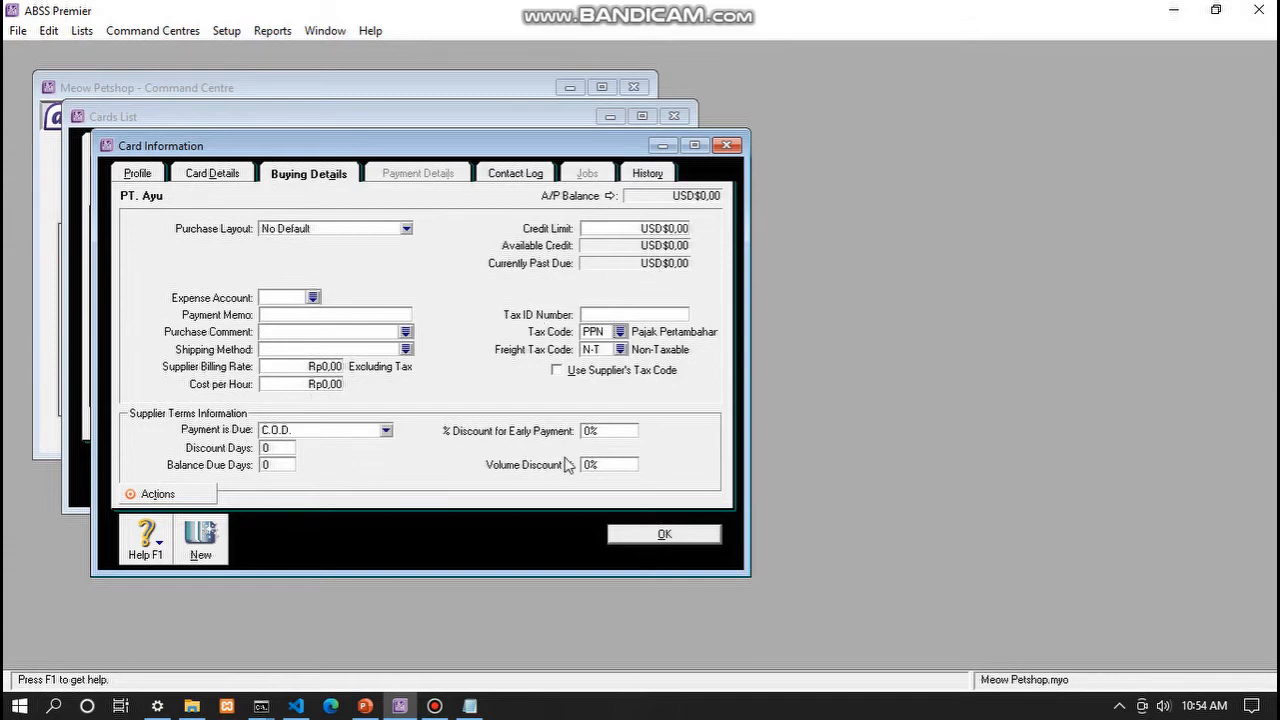
{"action": "left_click", "coordinate": [642, 533]}
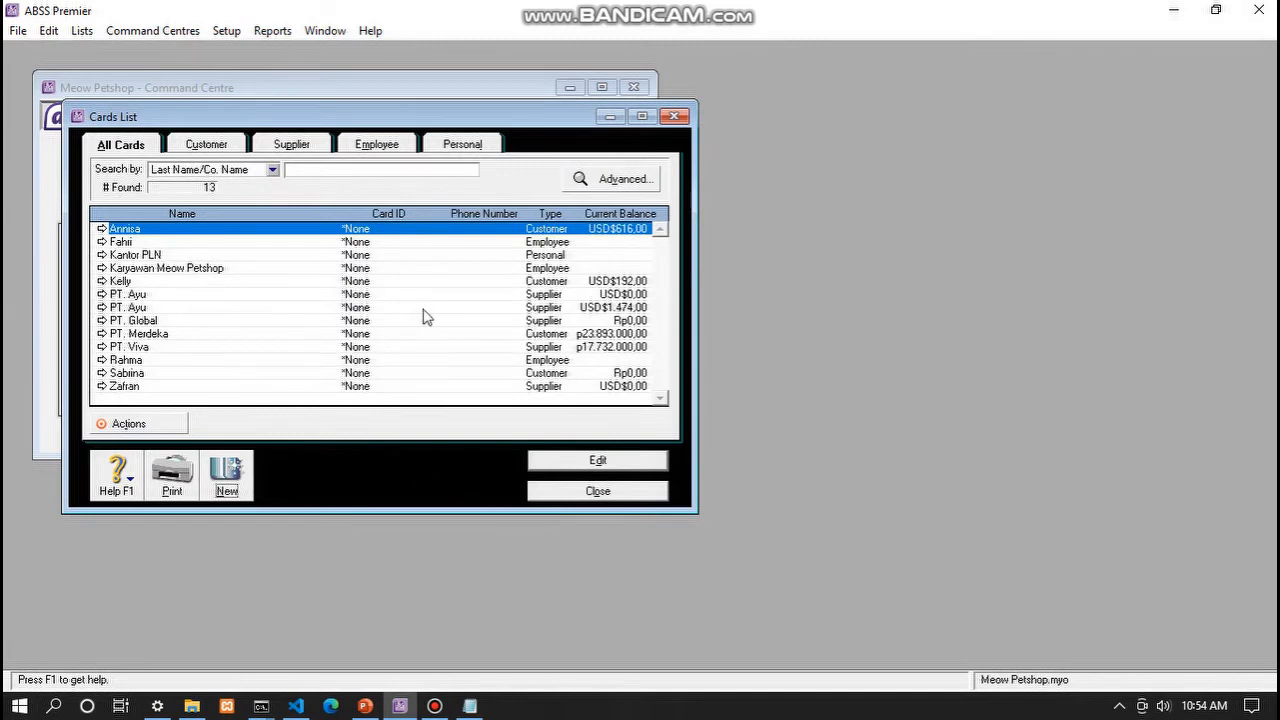
- Delete the duplicate PT. Ayu supplier card, leaving 12 cards, then filter to customer cards
{"action": "left_click", "coordinate": [192, 296]}
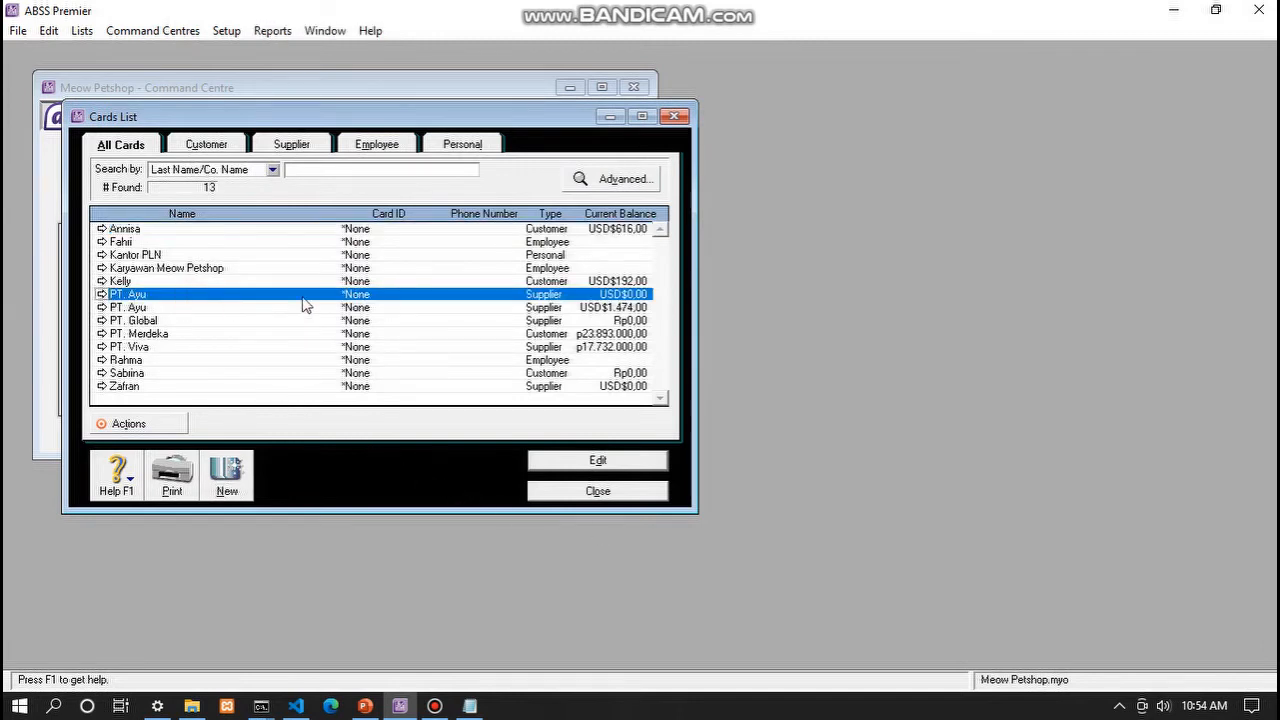
{"action": "right_click", "coordinate": [567, 300]}
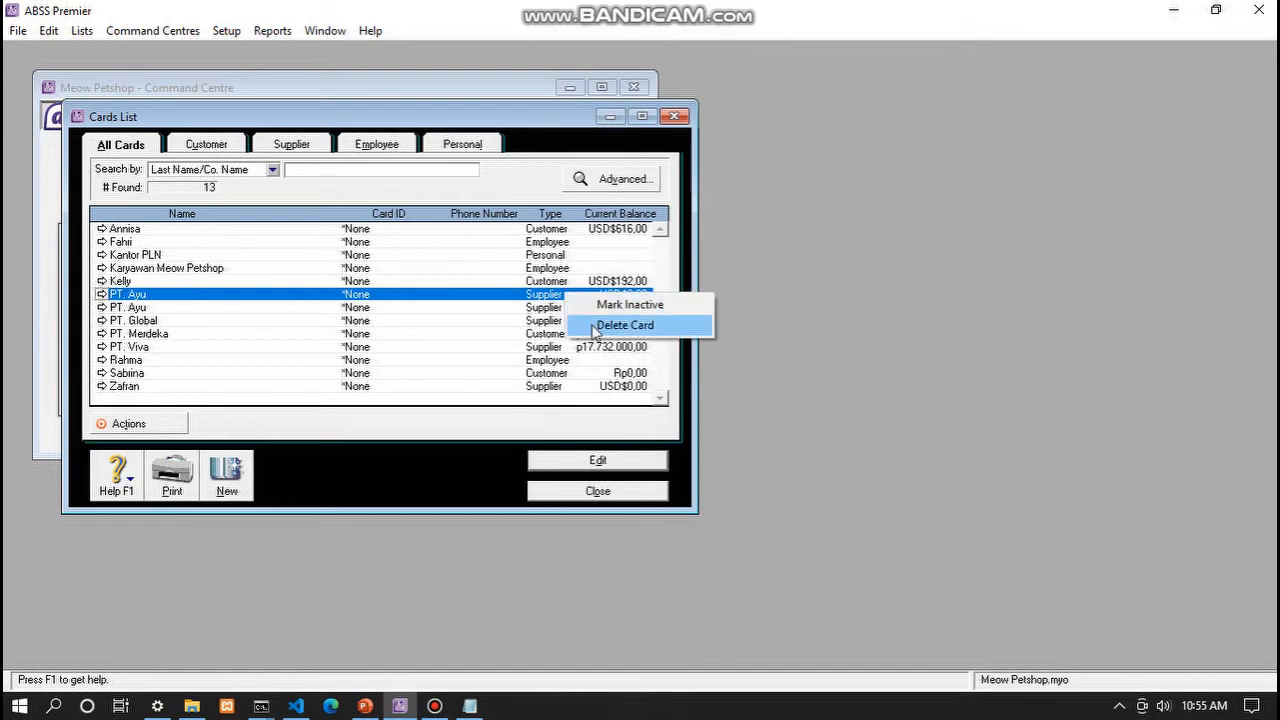
{"action": "left_click", "coordinate": [624, 325]}
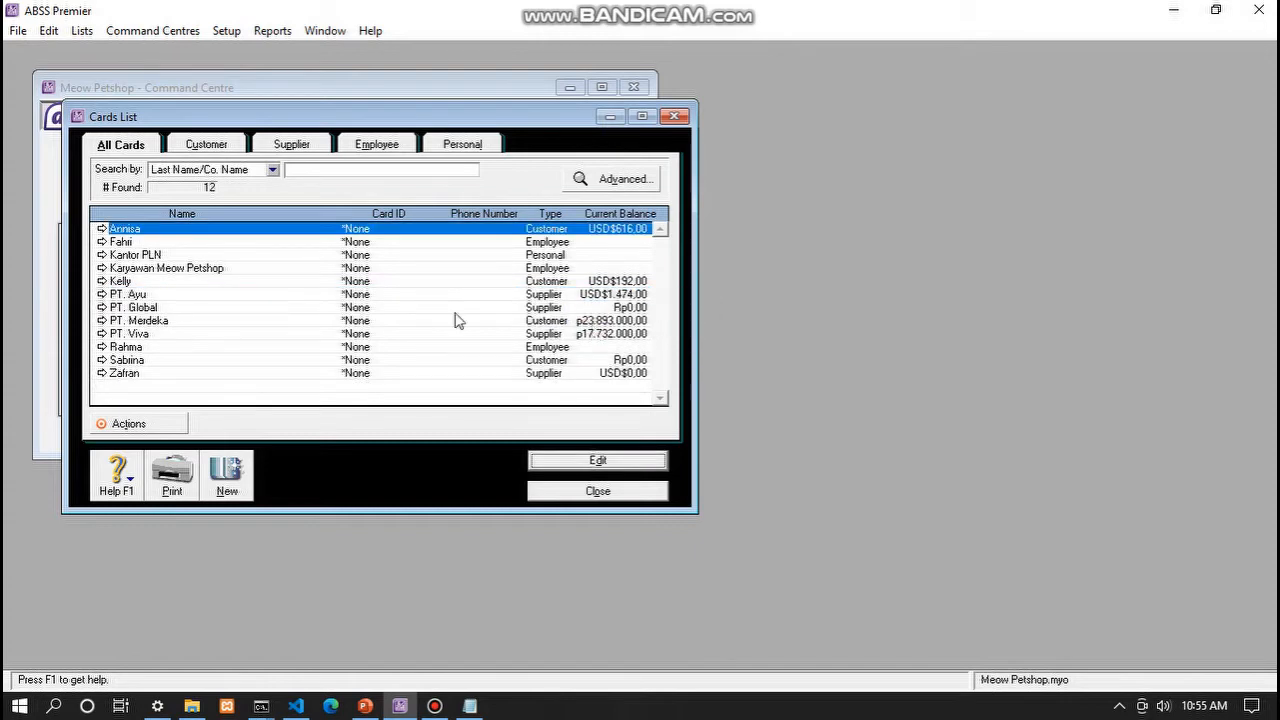
{"action": "left_click", "coordinate": [130, 295]}
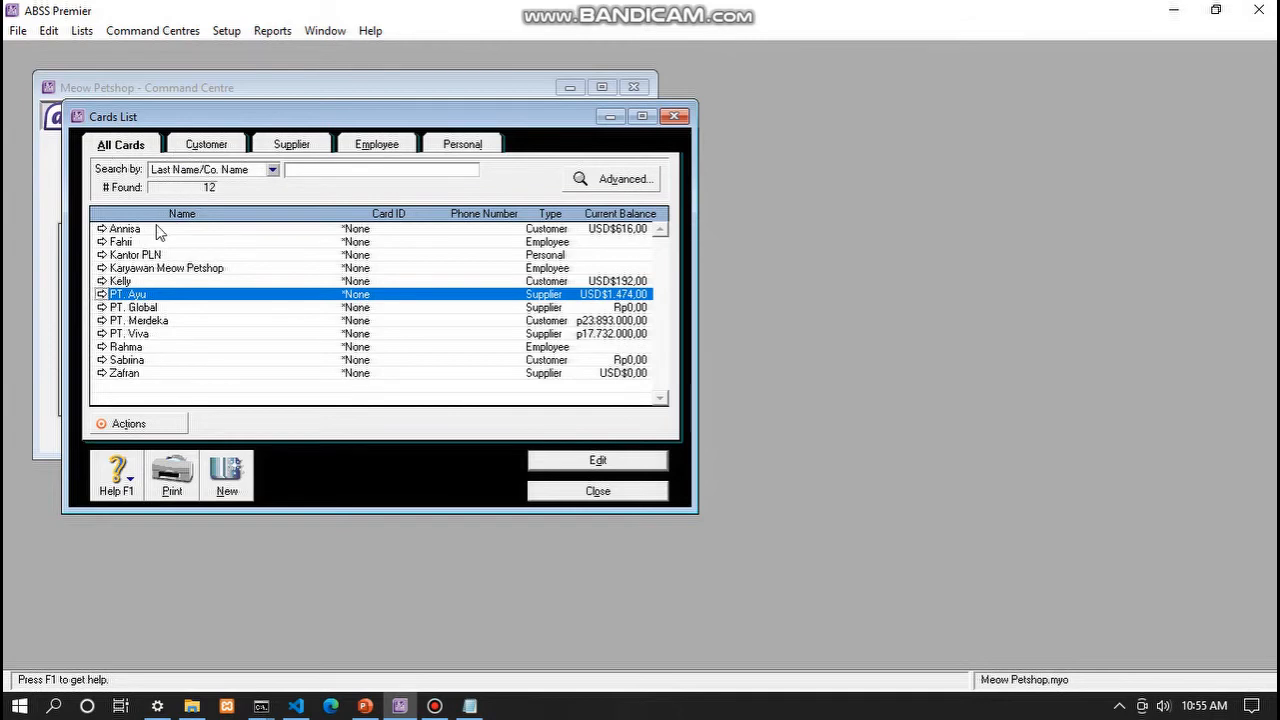
{"action": "left_click", "coordinate": [208, 147]}
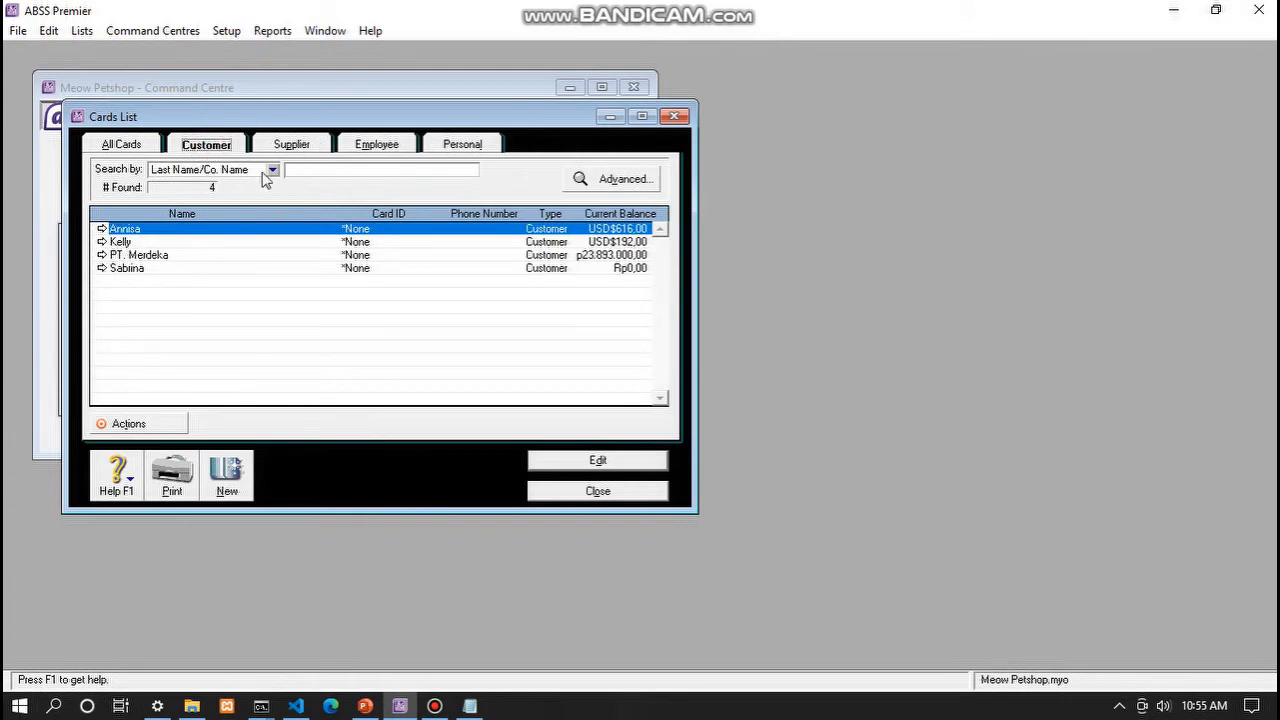
- Check the supplier cards, close and reopen the Cards List, and start a new card
{"action": "left_click", "coordinate": [287, 146]}
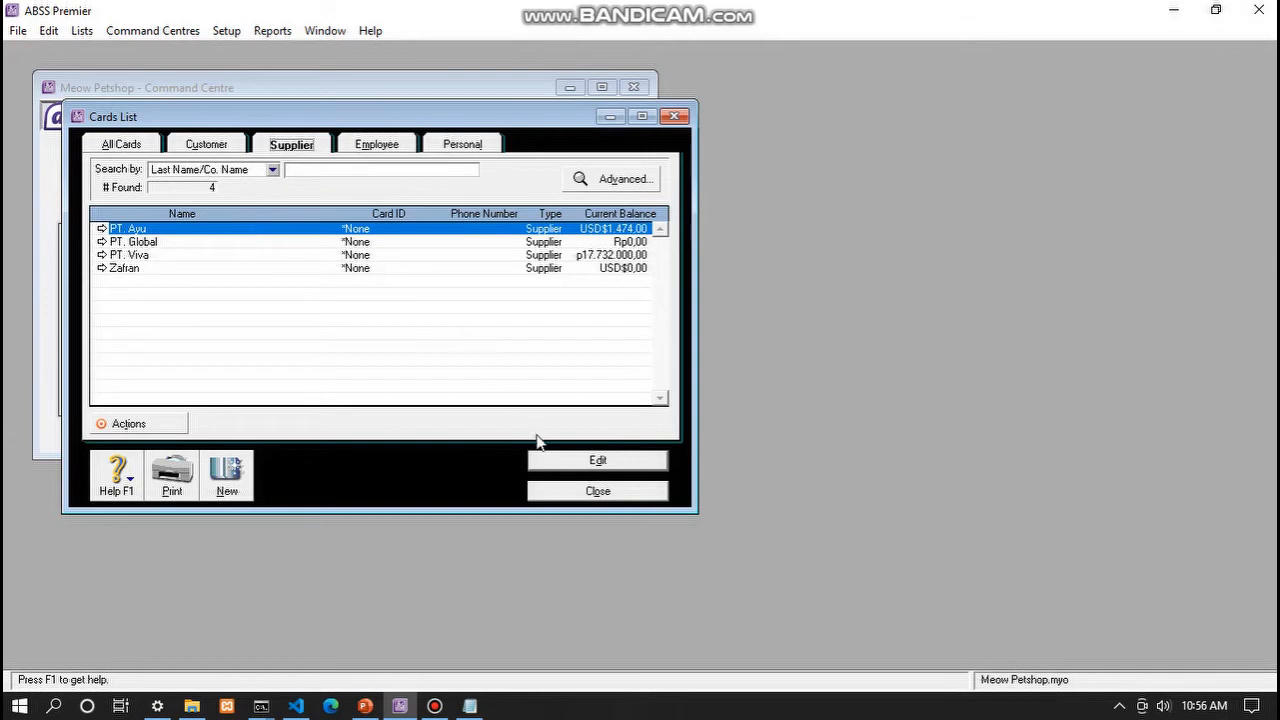
{"action": "left_click", "coordinate": [551, 488]}
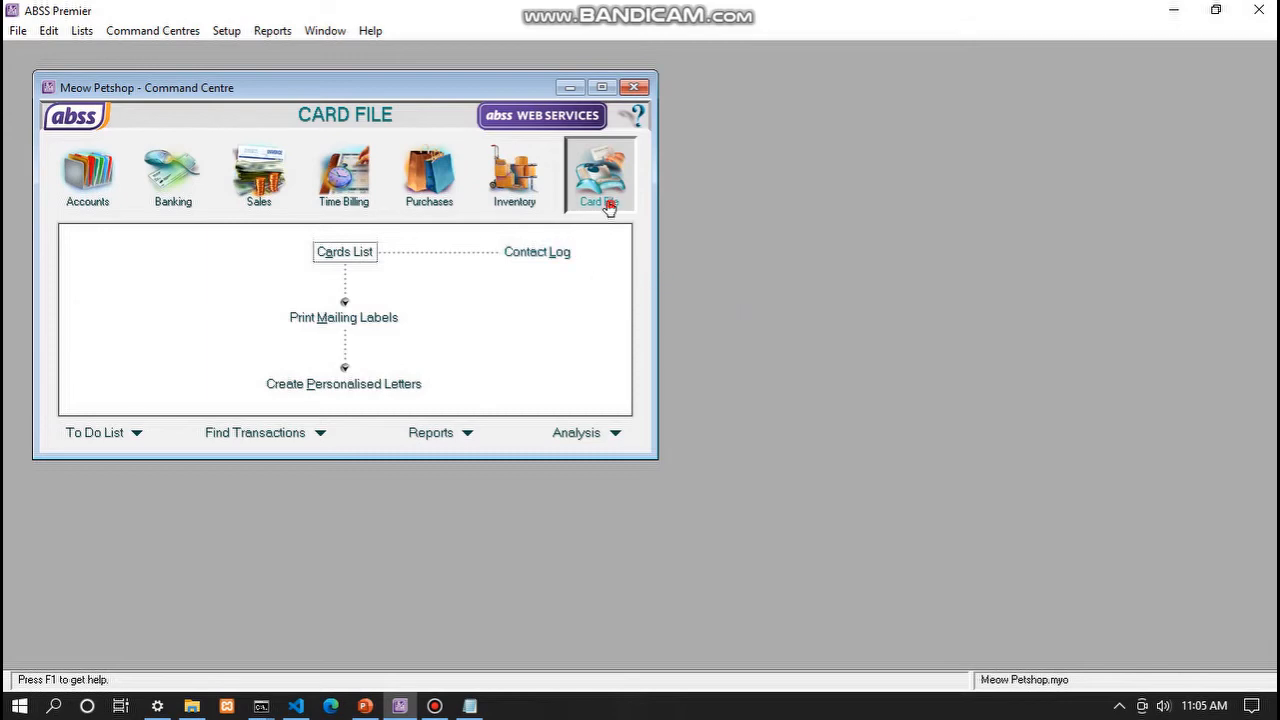
{"action": "left_click", "coordinate": [350, 252]}
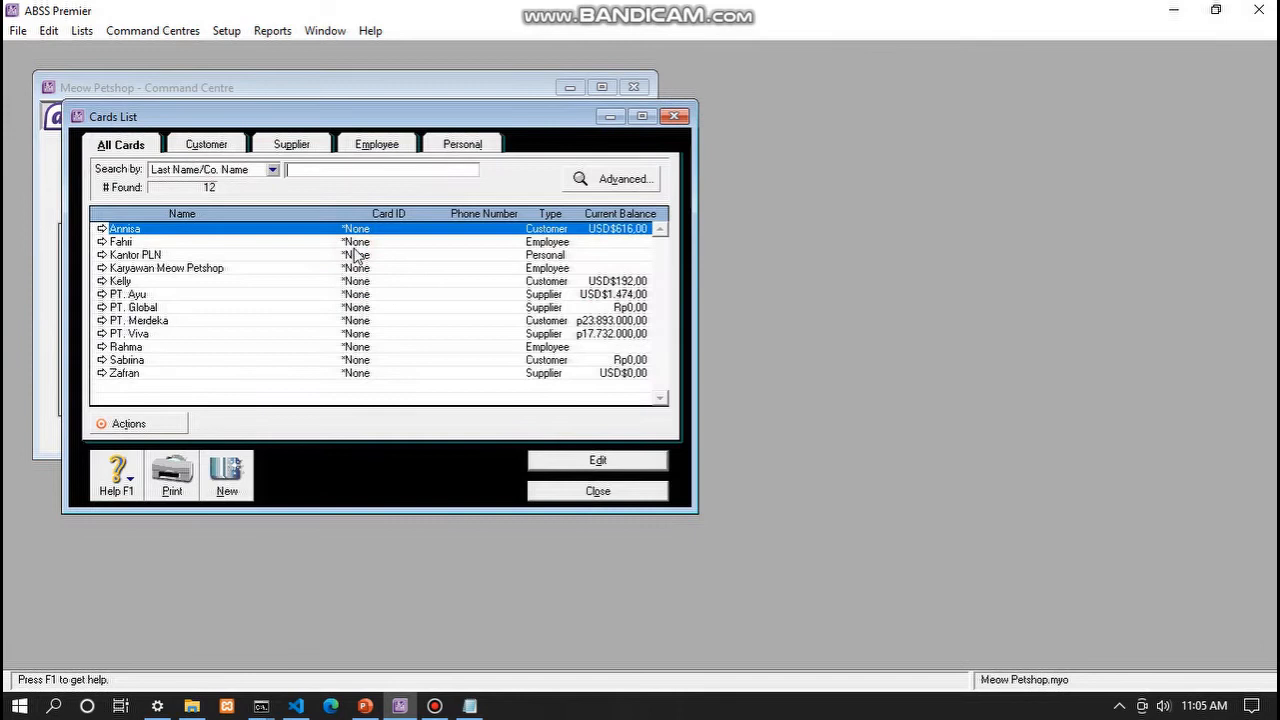
{"action": "left_click", "coordinate": [128, 362]}
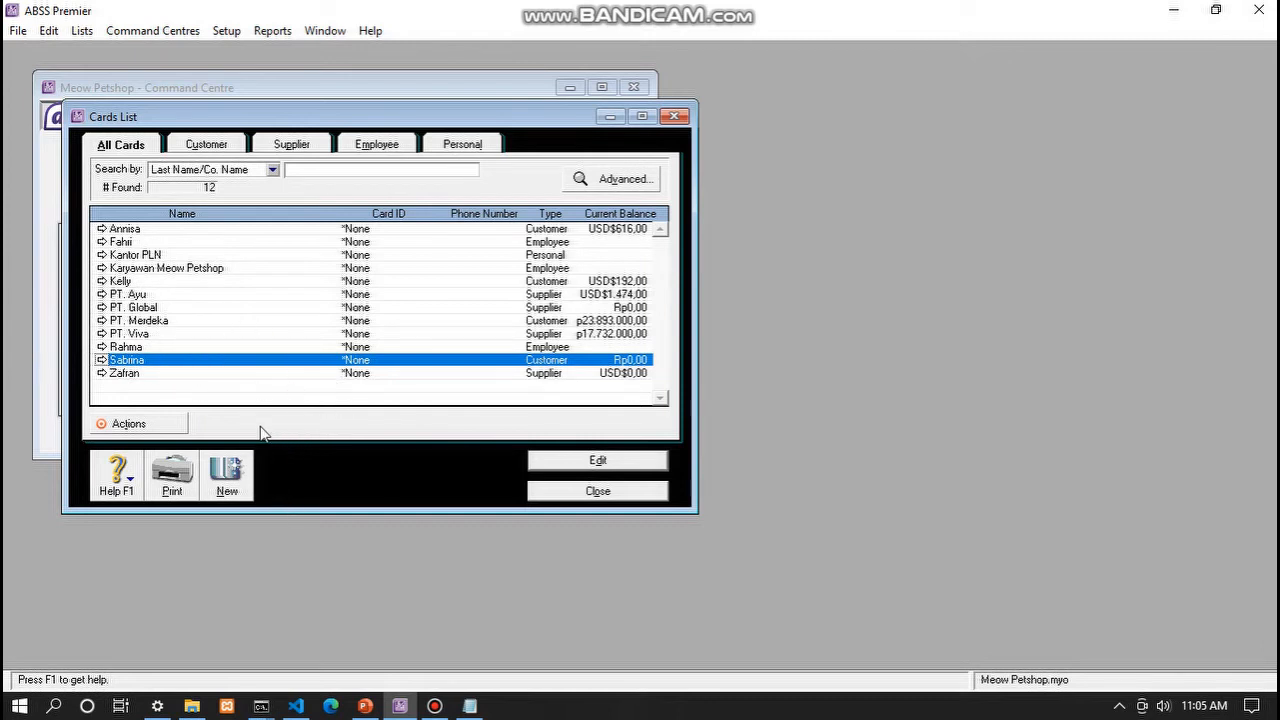
{"action": "left_click", "coordinate": [229, 484]}
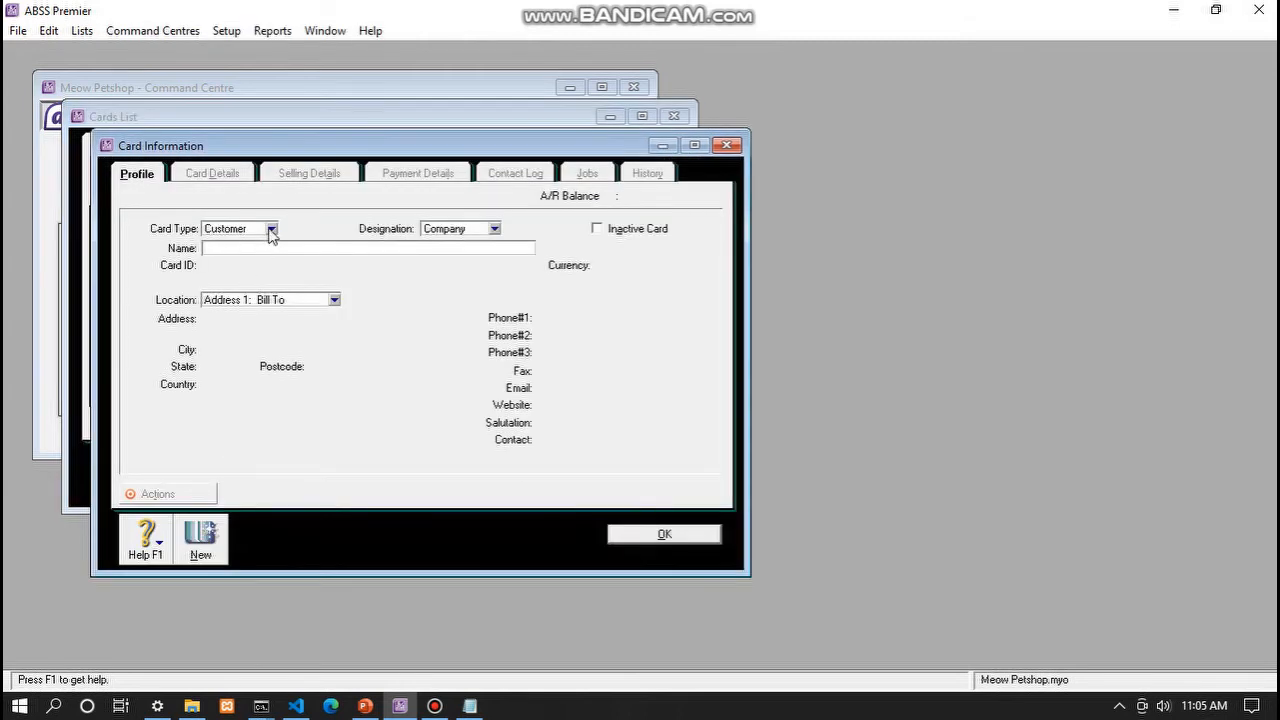
{"action": "left_click", "coordinate": [271, 228]}
- Name the new customer card, give it IDR item price level and PPN tax code, and save
{"action": "left_click", "coordinate": [267, 247]}
{"action": "key", "text": "Tab"}
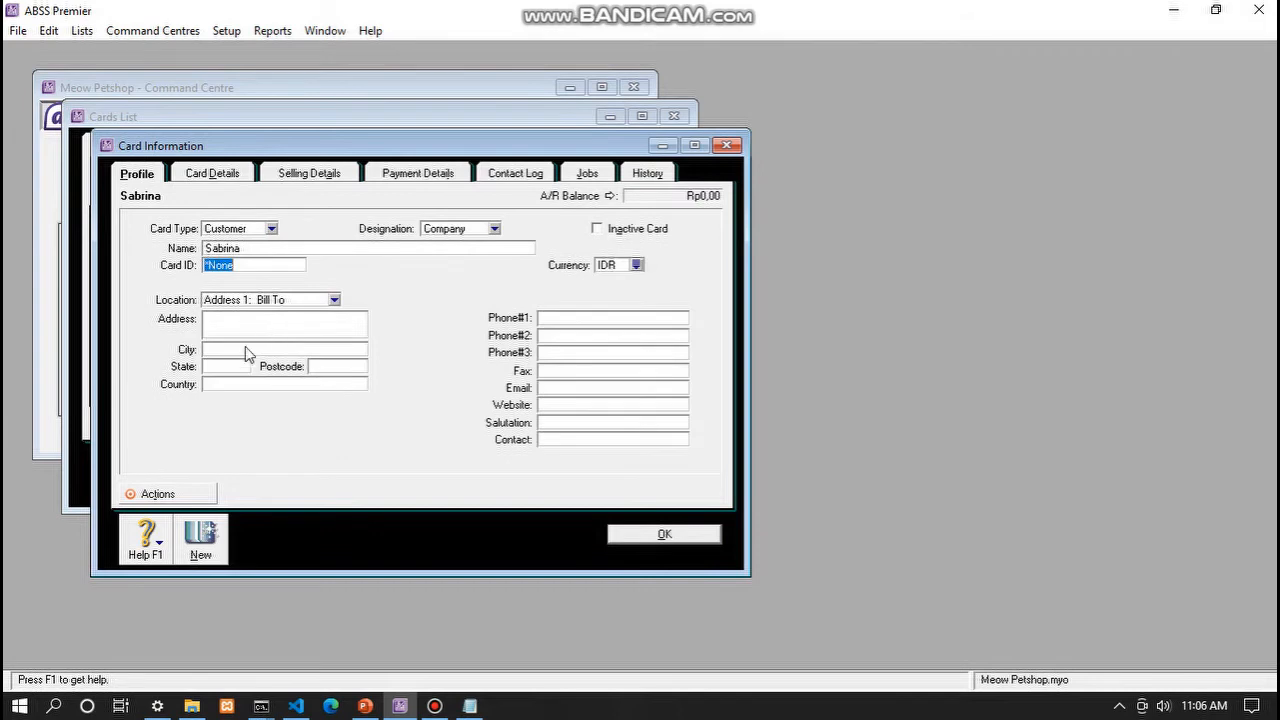
{"action": "left_click", "coordinate": [219, 385]}
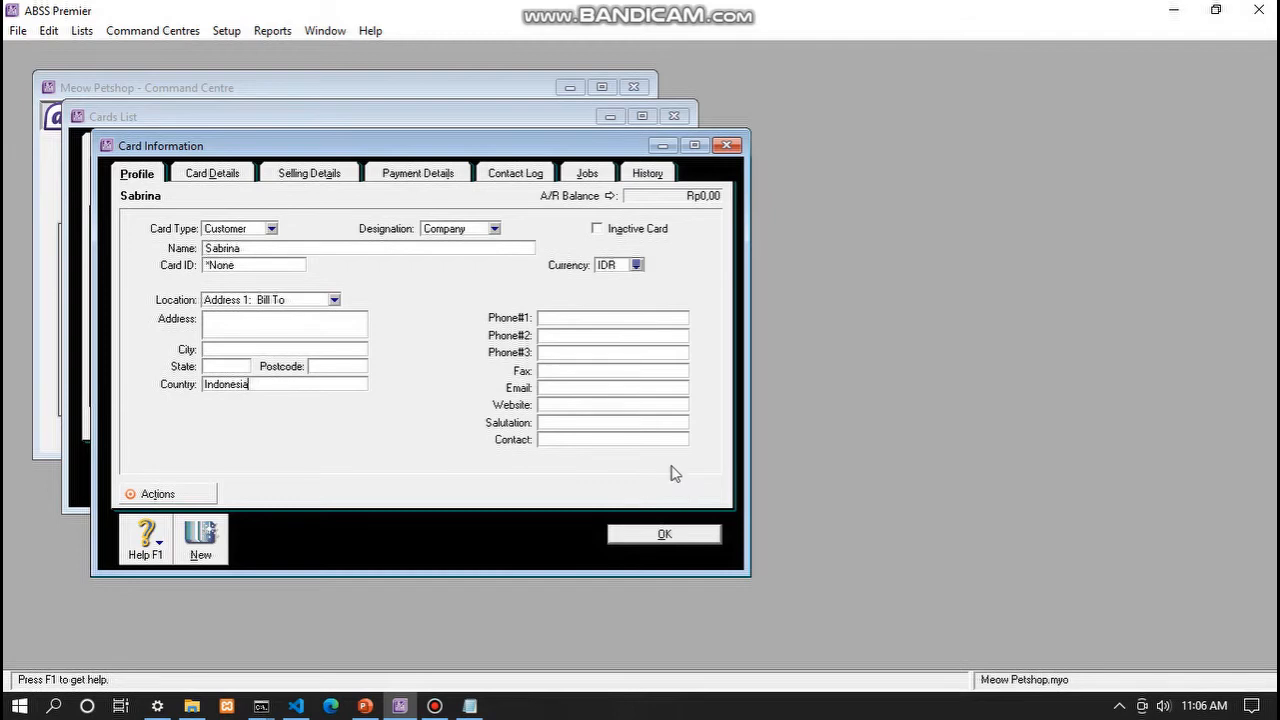
{"action": "left_click", "coordinate": [318, 172]}
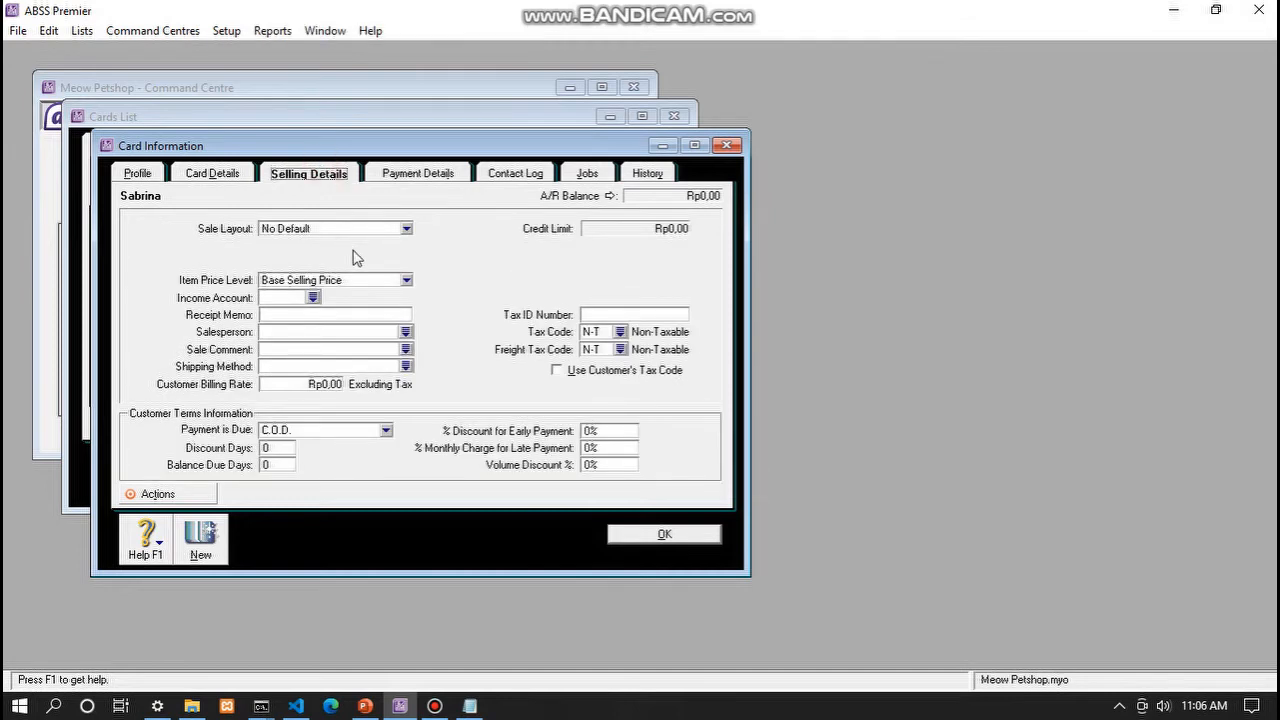
{"action": "left_click", "coordinate": [405, 281]}
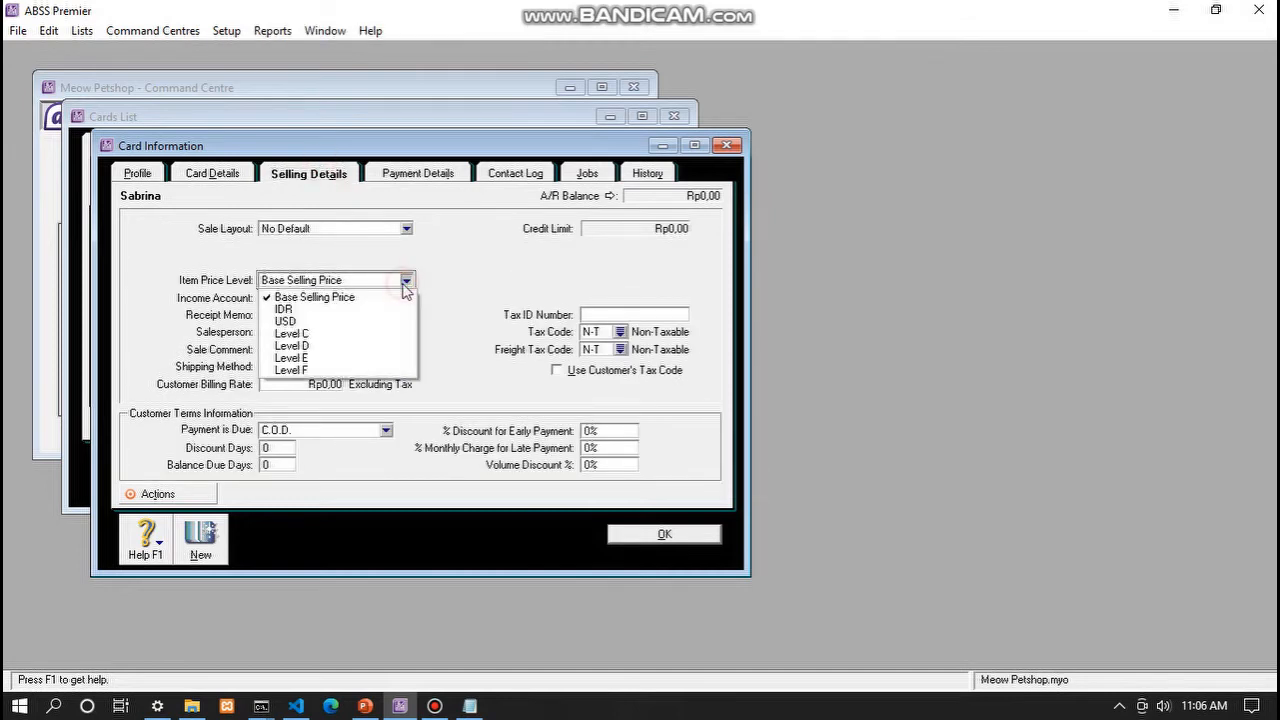
{"action": "left_click", "coordinate": [352, 310]}
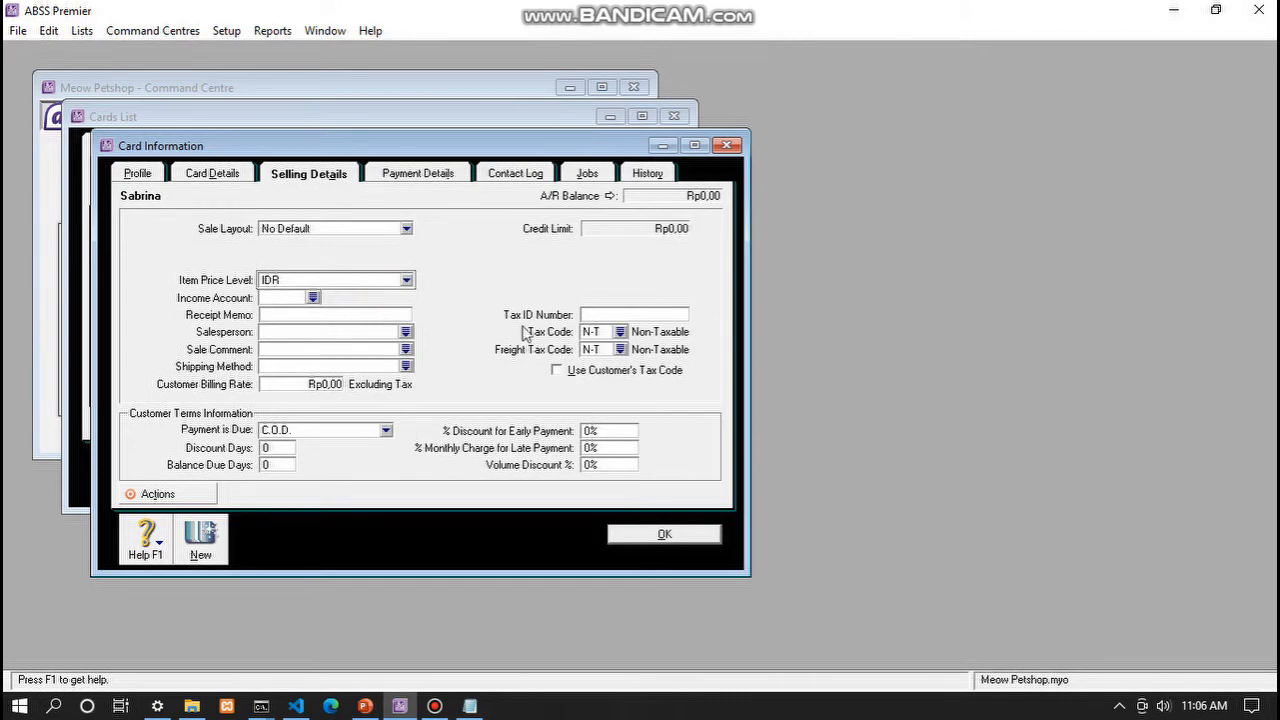
{"action": "left_click", "coordinate": [620, 331]}
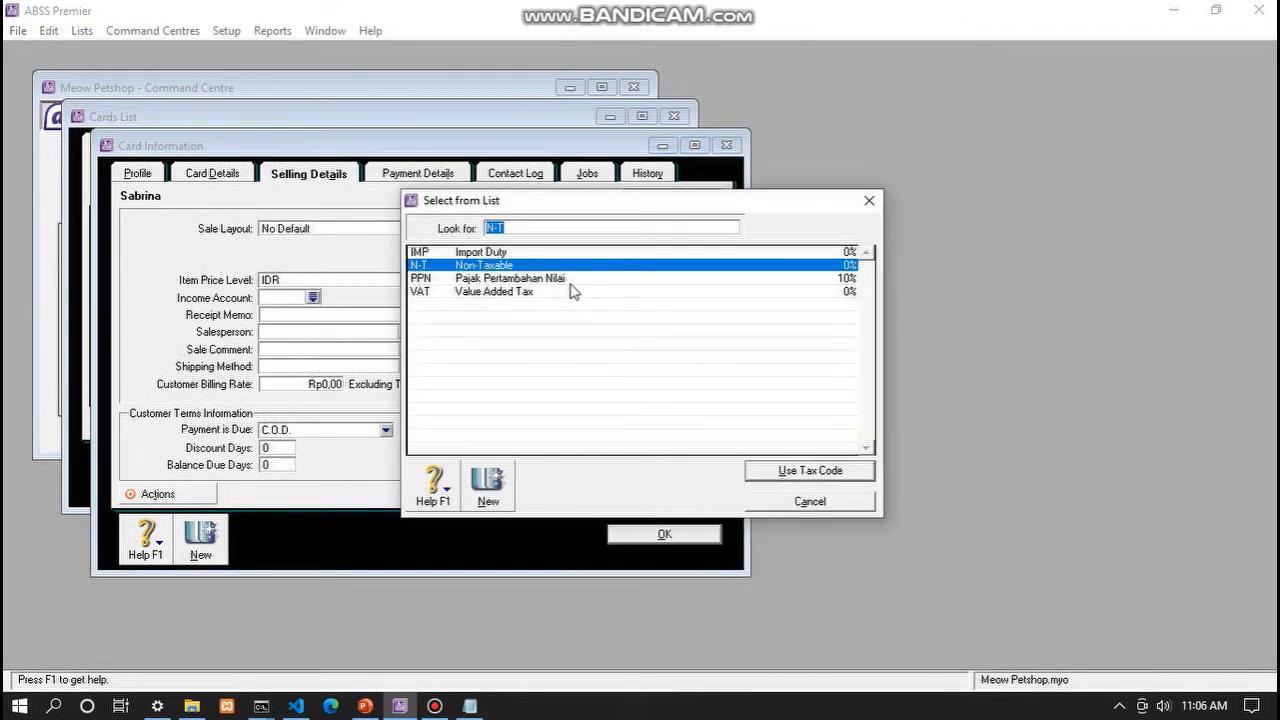
{"action": "left_click", "coordinate": [570, 280]}
{"action": "left_click", "coordinate": [771, 466]}
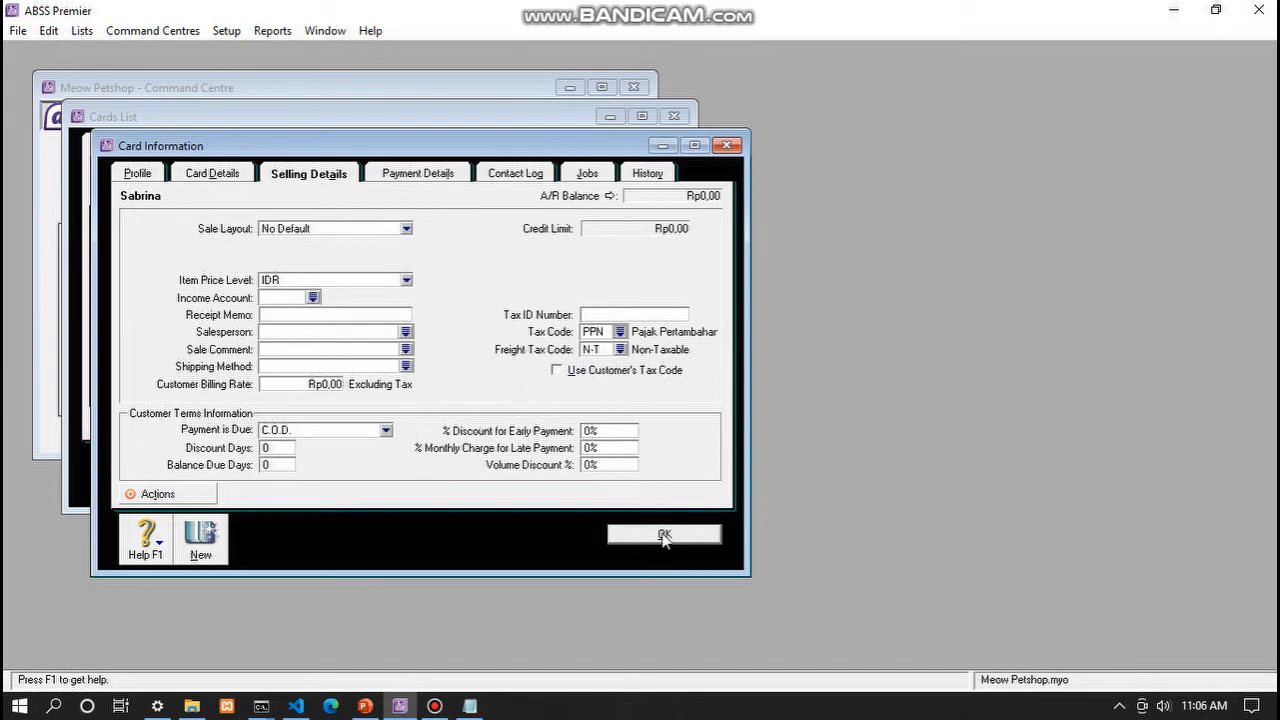
{"action": "left_click", "coordinate": [624, 531]}
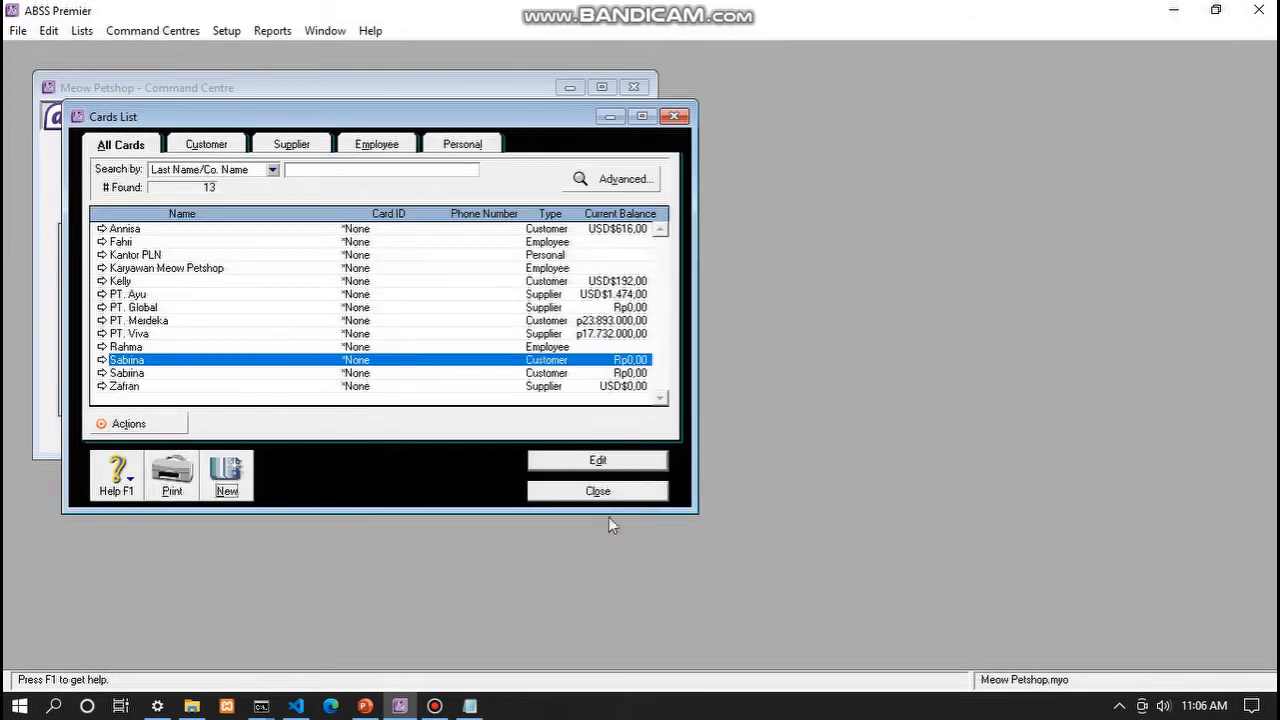
- Delete the second duplicate customer card to return to 12 cards, then start a new card
{"action": "left_click", "coordinate": [214, 386]}
{"action": "left_click", "coordinate": [275, 375]}
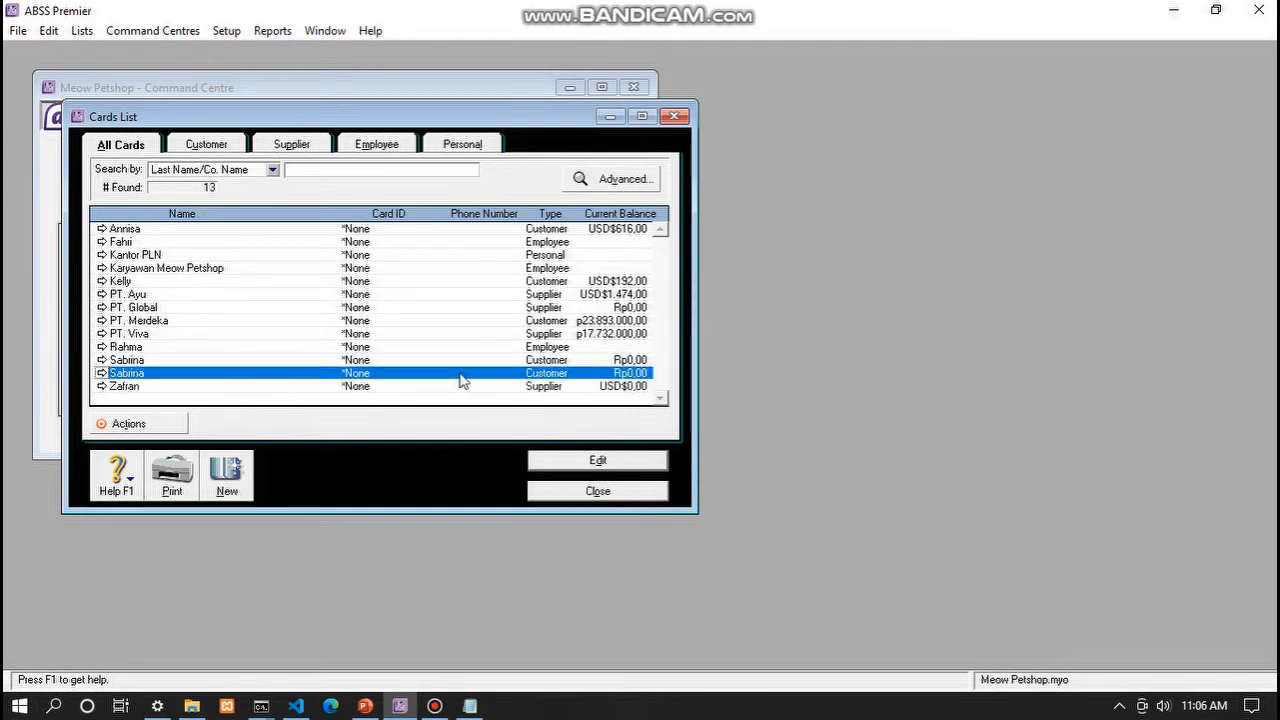
{"action": "right_click", "coordinate": [352, 377]}
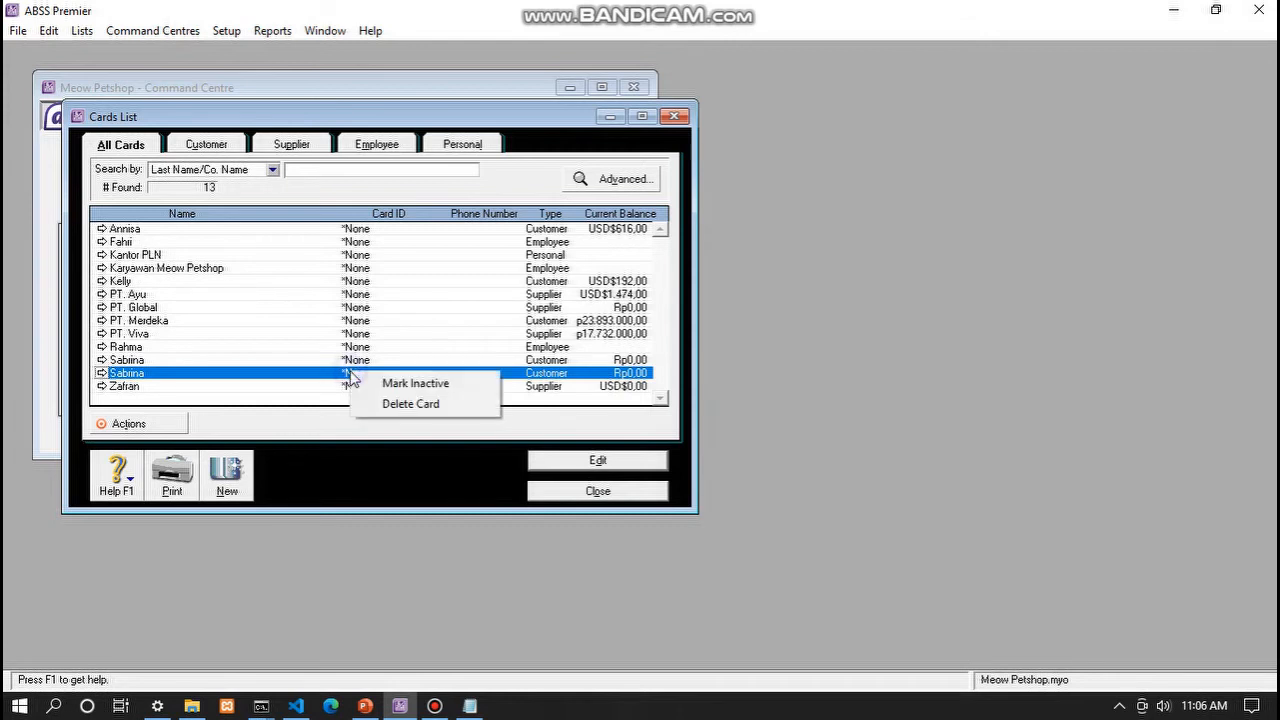
{"action": "left_click", "coordinate": [393, 405]}
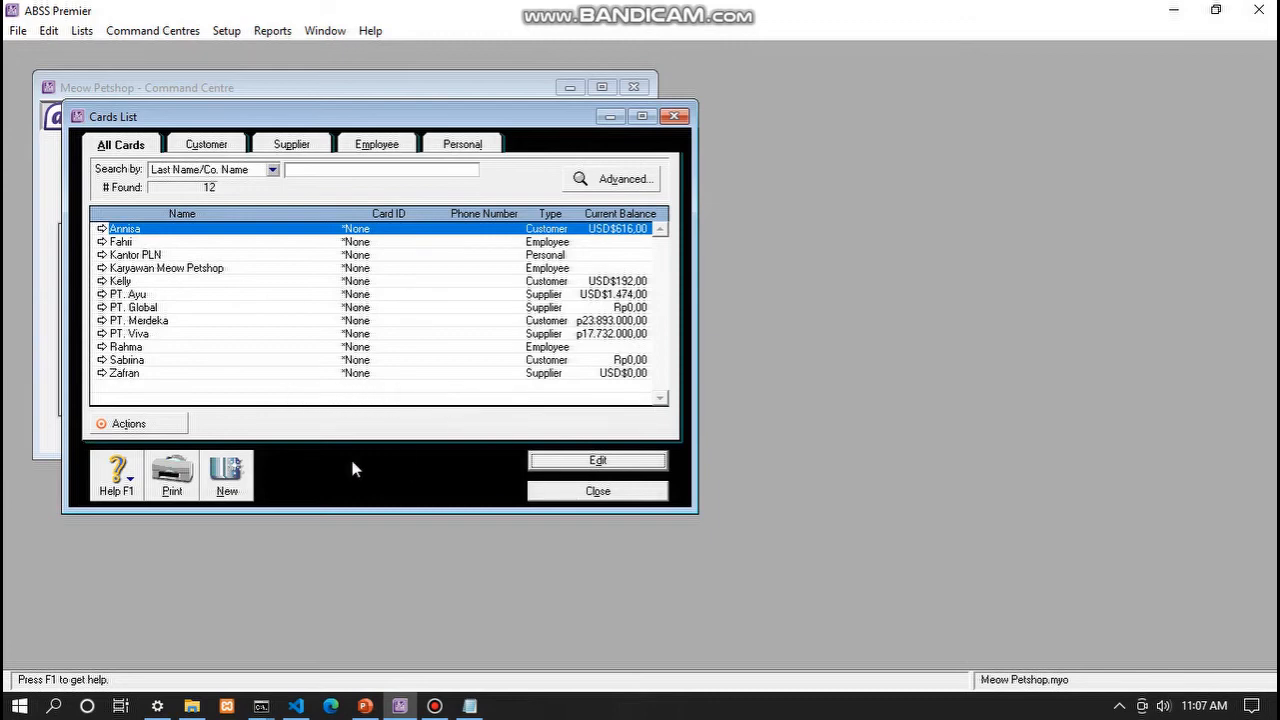
{"action": "left_click", "coordinate": [228, 475]}
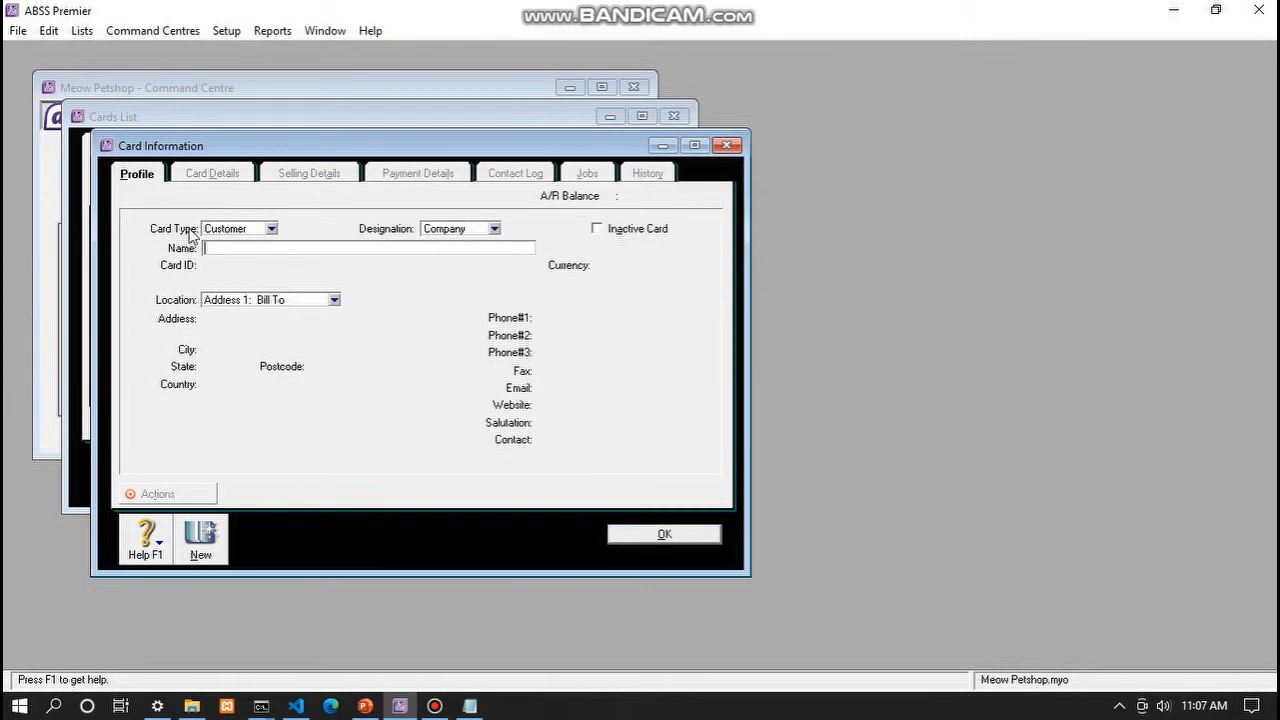
- Create a supplier card named PT. Viva with PPN as its buying tax code
{"action": "left_click", "coordinate": [271, 228]}
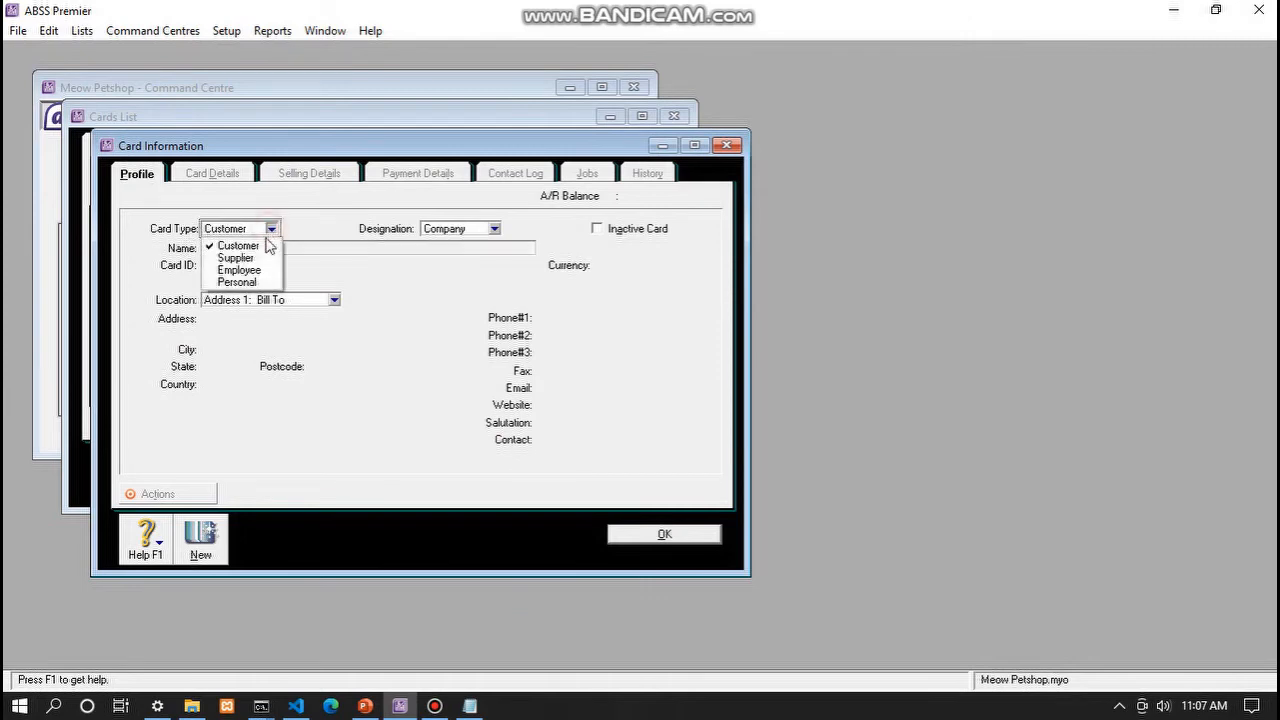
{"action": "left_click", "coordinate": [250, 262]}
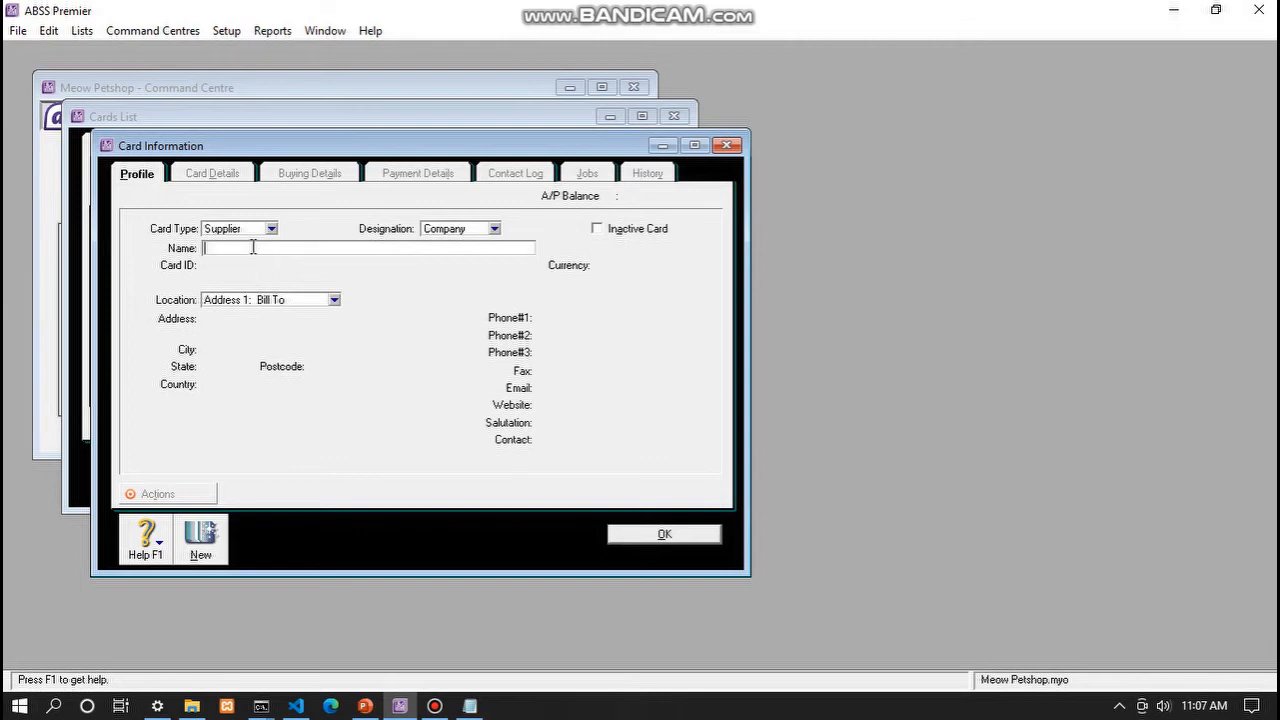
{"action": "type", "text": "Viva"}
{"action": "key", "text": "Tab"}
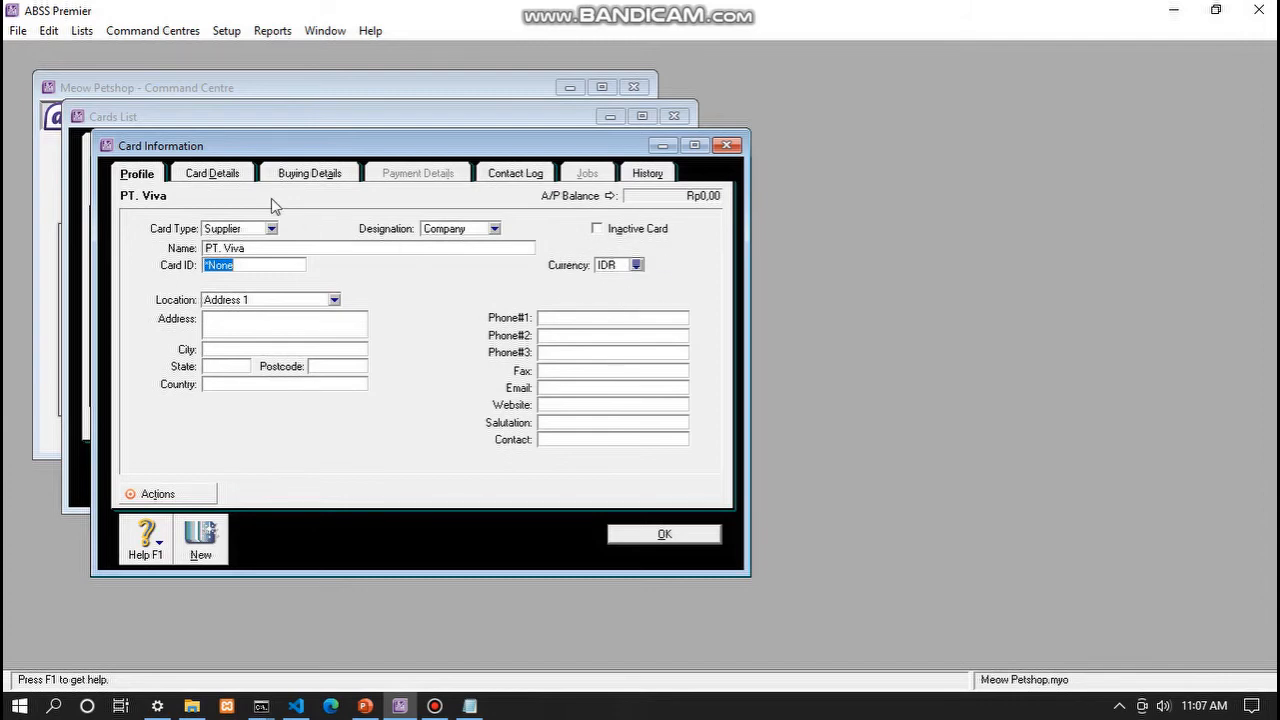
{"action": "left_click", "coordinate": [337, 176]}
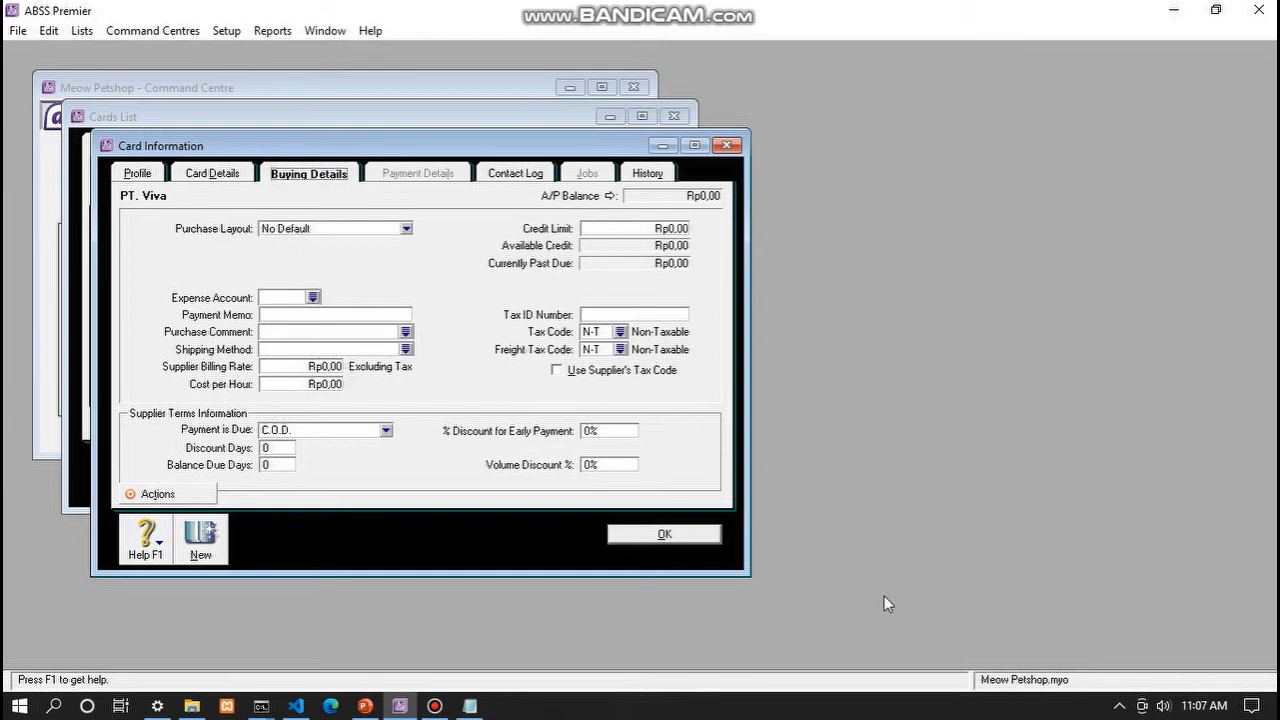
{"action": "left_click", "coordinate": [620, 332]}
{"action": "left_click", "coordinate": [576, 280]}
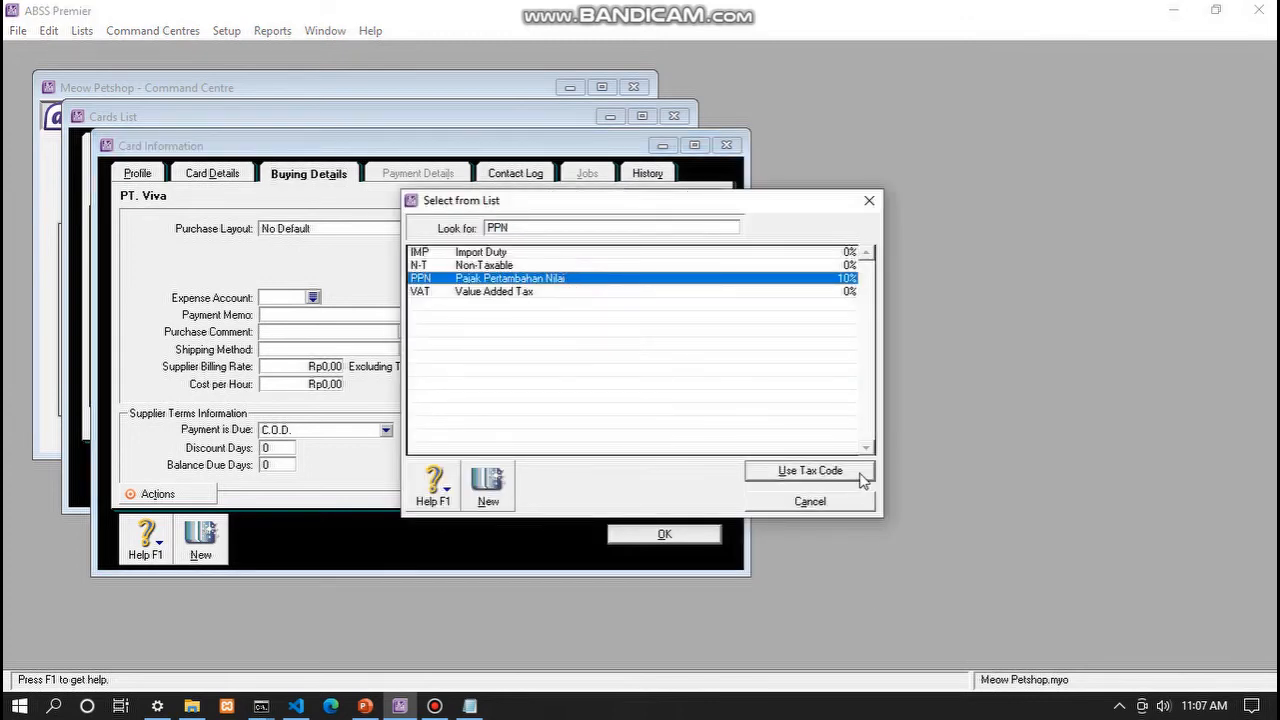
{"action": "left_click", "coordinate": [818, 469]}
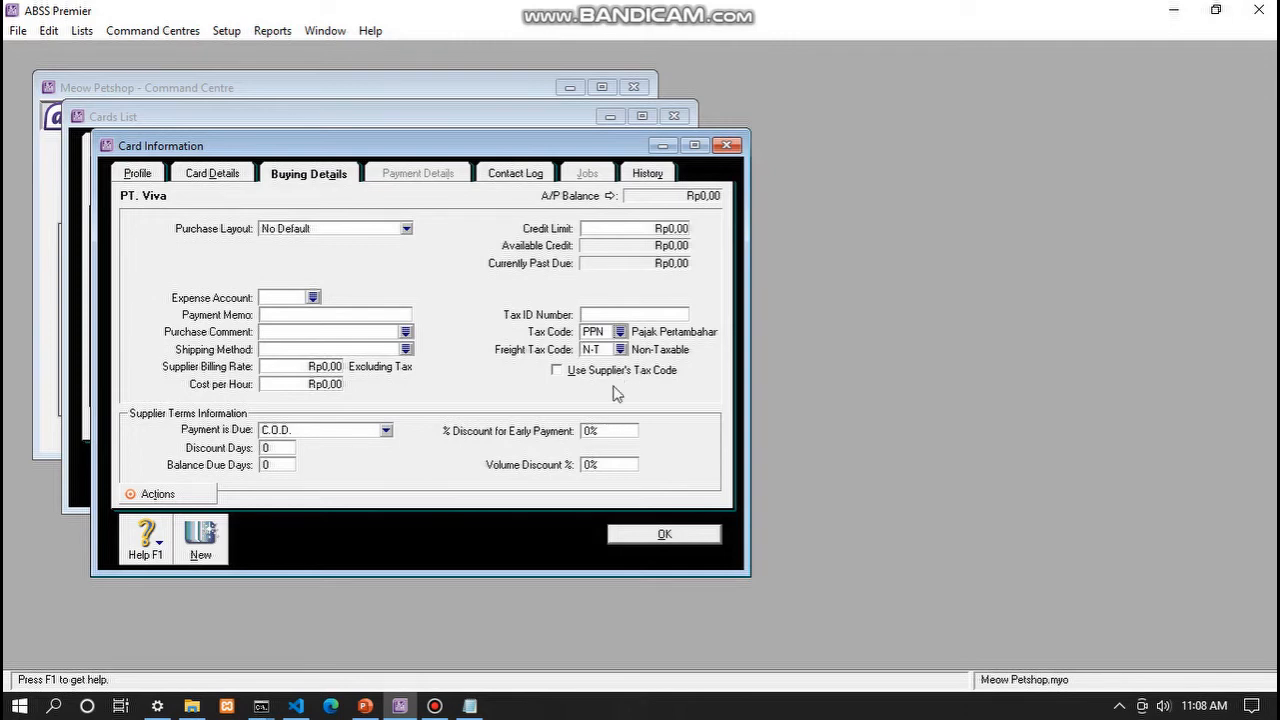
{"action": "left_click", "coordinate": [653, 535]}
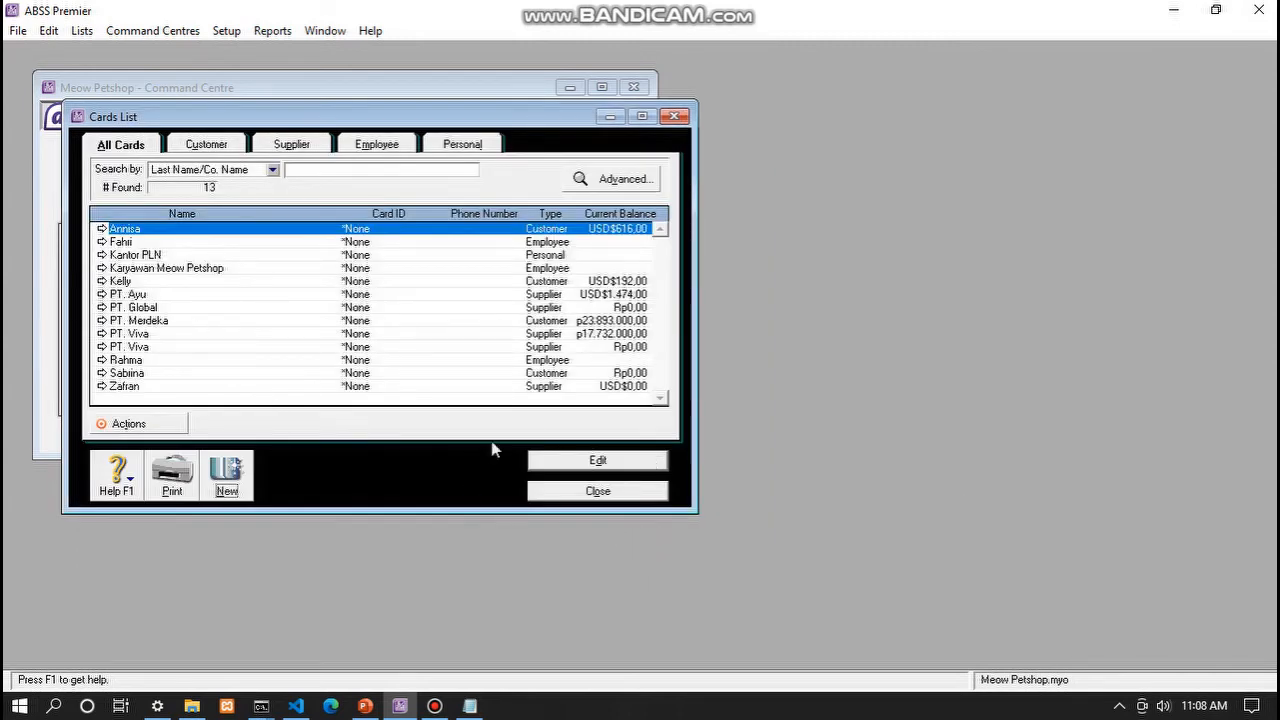
- Delete the duplicate PT. Viva card, leaving 12 cards, and start a new card
{"action": "left_click", "coordinate": [257, 358]}
{"action": "left_click", "coordinate": [327, 349]}
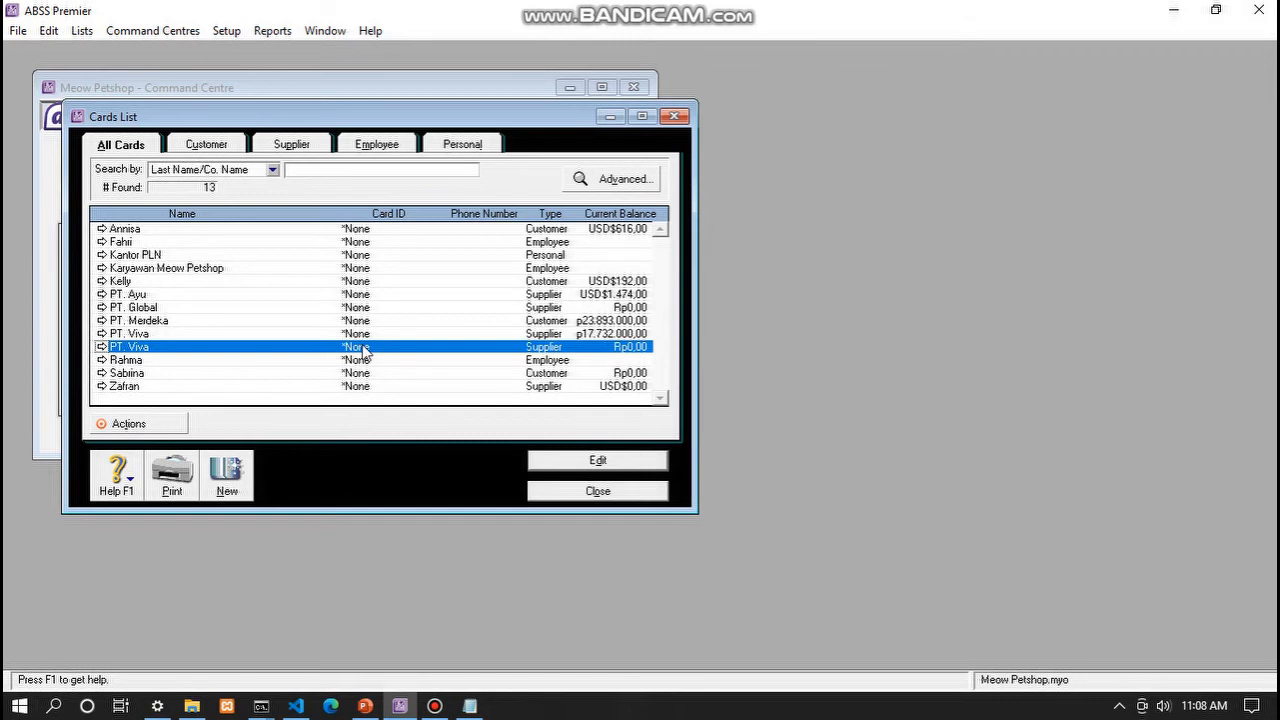
{"action": "right_click", "coordinate": [365, 350]}
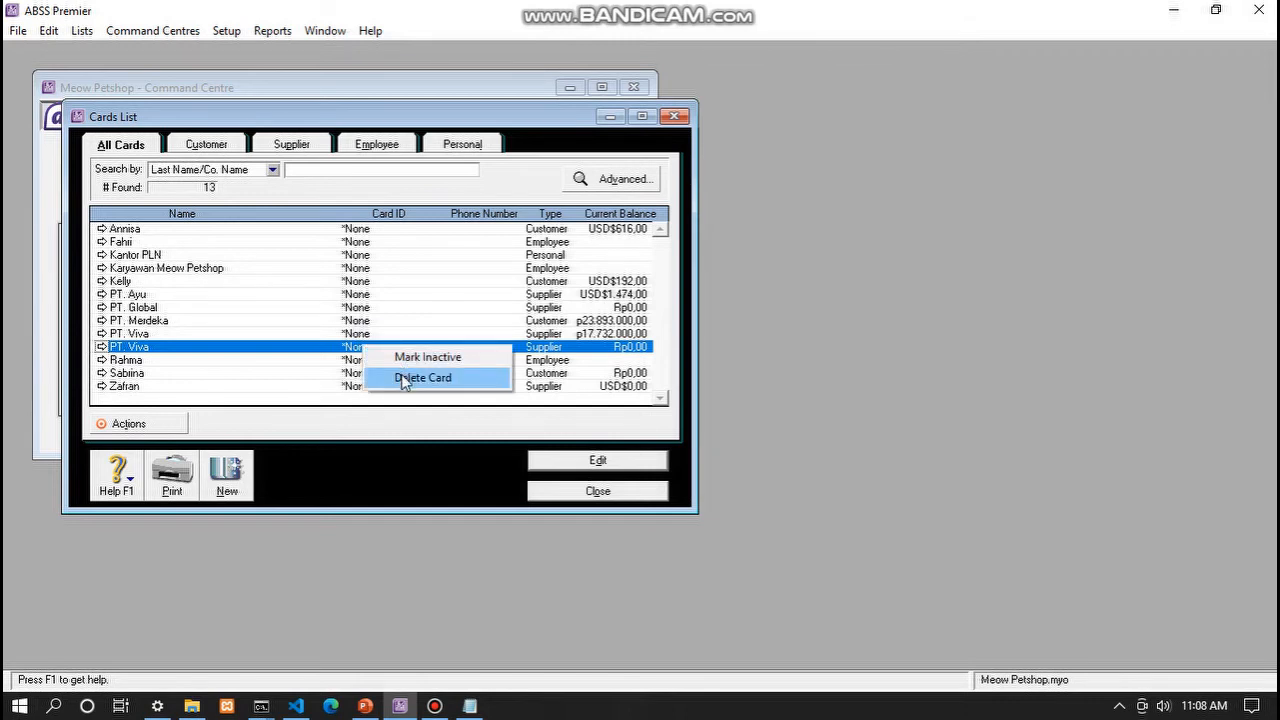
{"action": "left_click", "coordinate": [405, 378]}
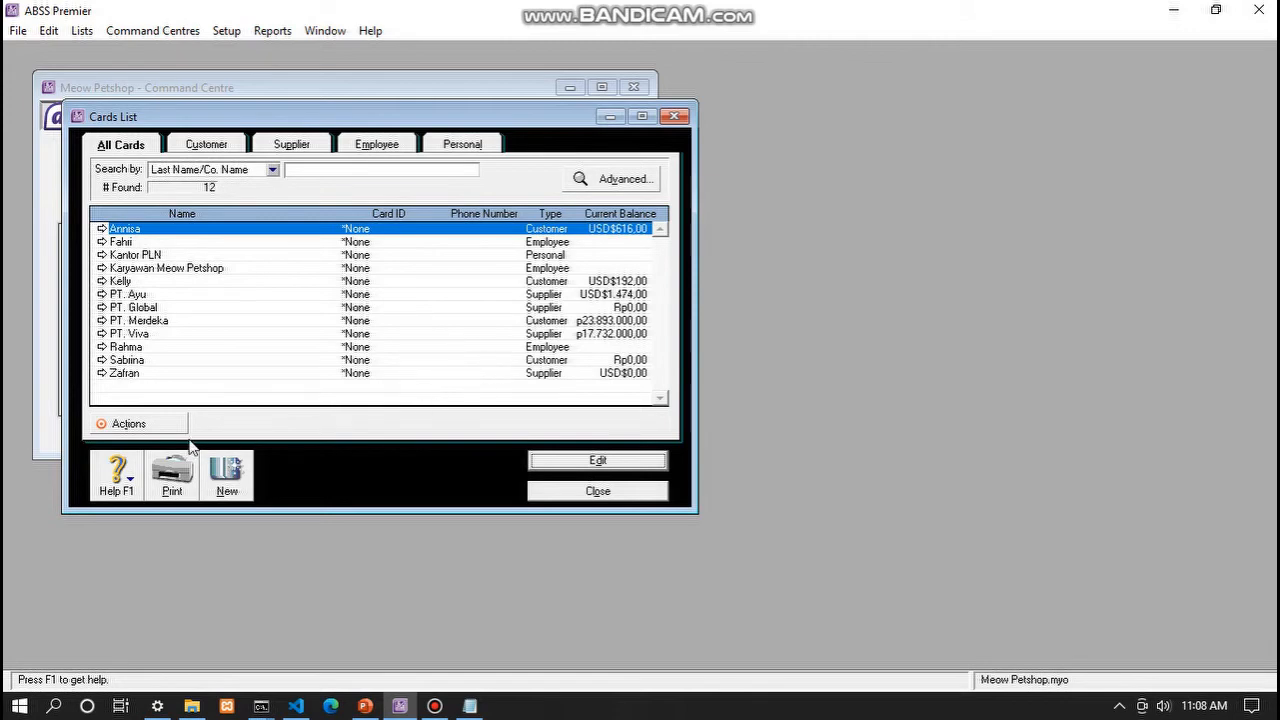
{"action": "left_click", "coordinate": [239, 480]}
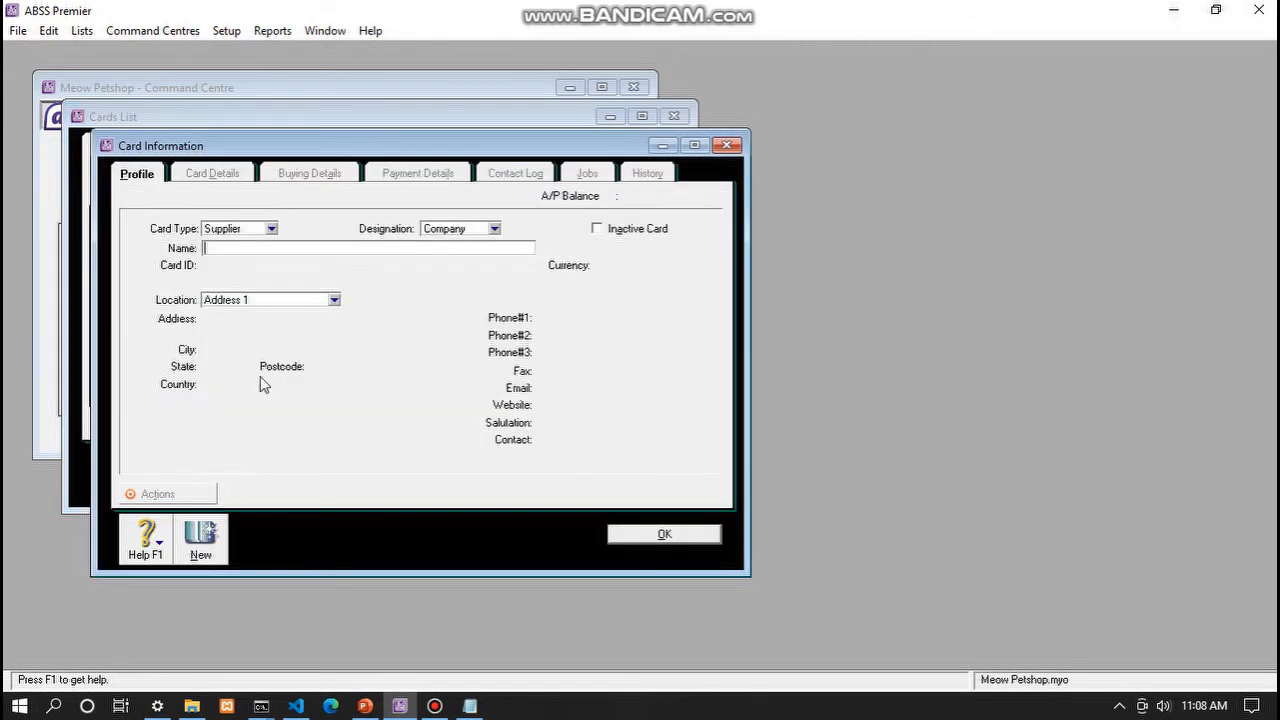
- Save a new Employee card with the employee's last name and country Indonesia
{"action": "left_click", "coordinate": [270, 229]}
{"action": "left_click", "coordinate": [248, 270]}
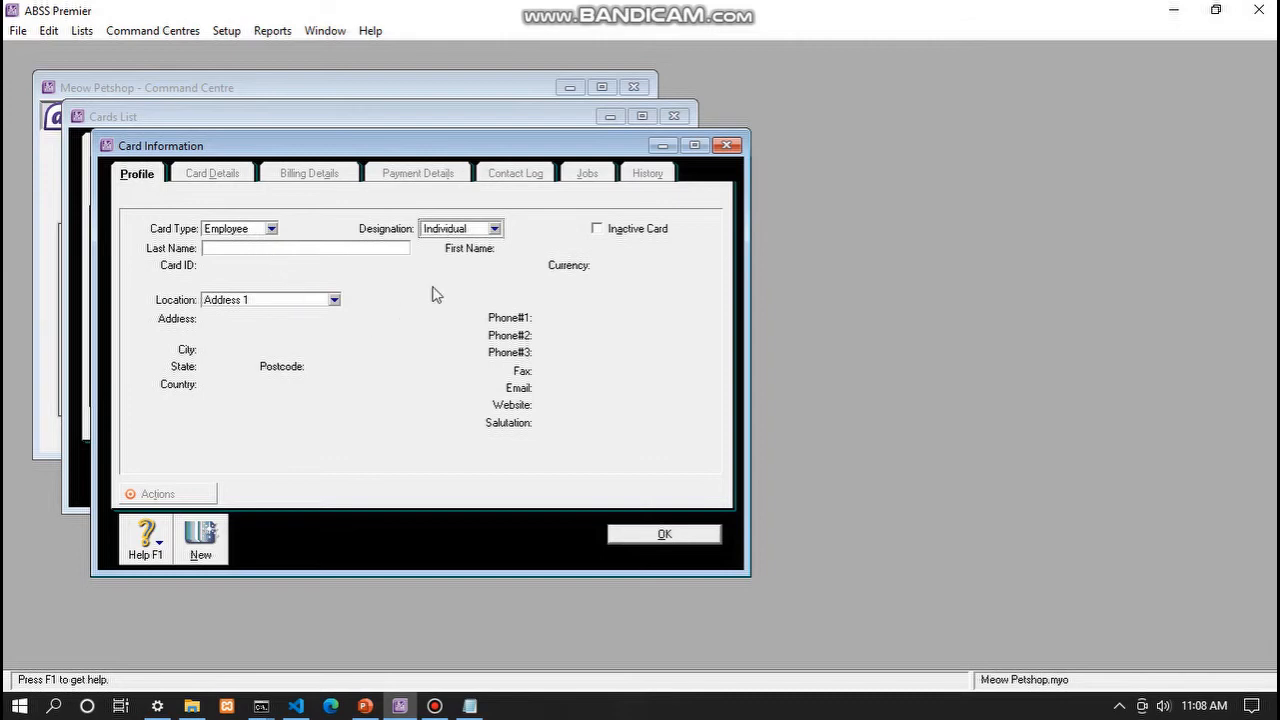
{"action": "left_click", "coordinate": [278, 248]}
{"action": "type", "text": "Rahma"}
{"action": "key", "text": "Tab"}
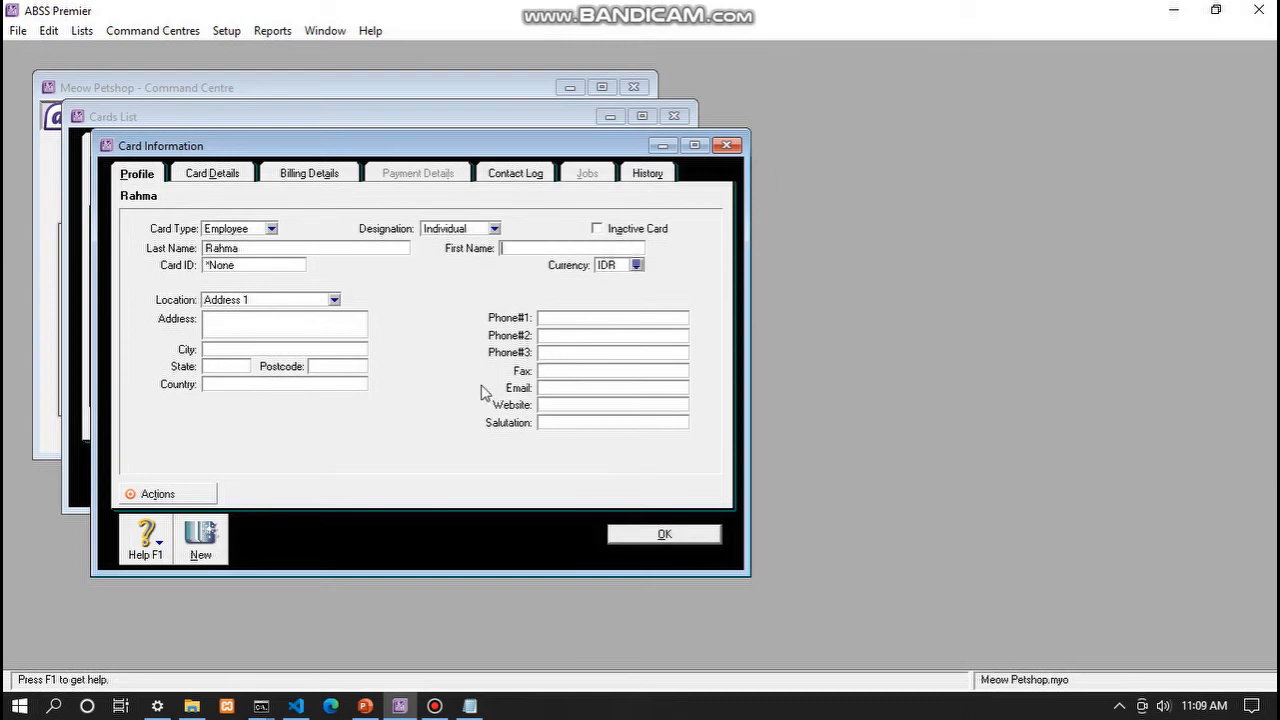
{"action": "left_click", "coordinate": [319, 383]}
{"action": "type", "text": "Indonesia"}
{"action": "left_click", "coordinate": [656, 537]}
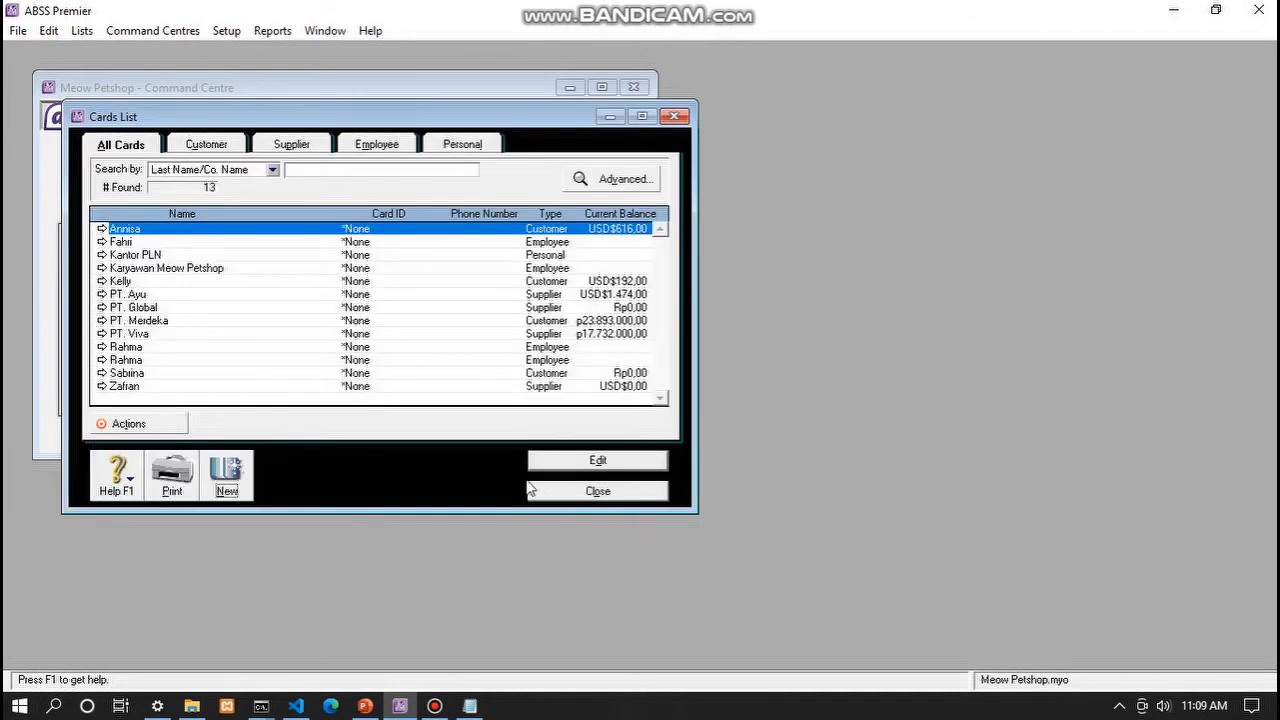
- Delete the second, duplicate employee card, then close the Cards List
{"action": "left_click", "coordinate": [180, 360]}
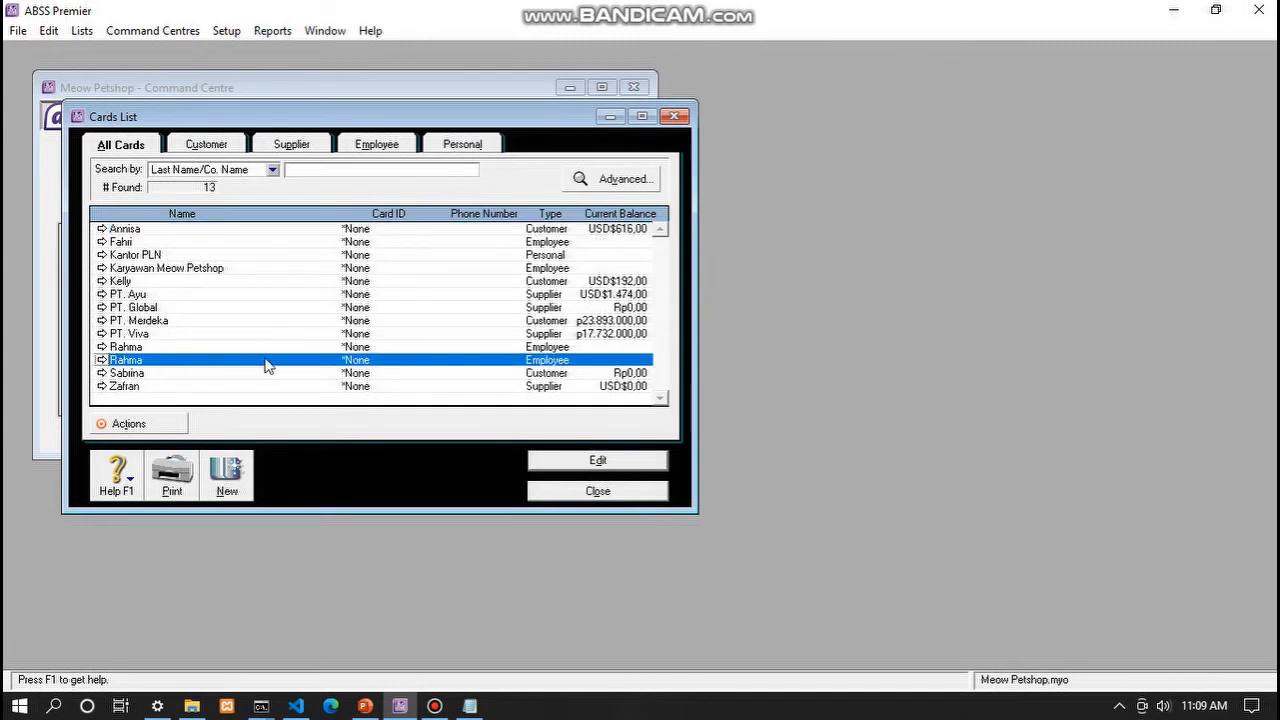
{"action": "right_click", "coordinate": [474, 363]}
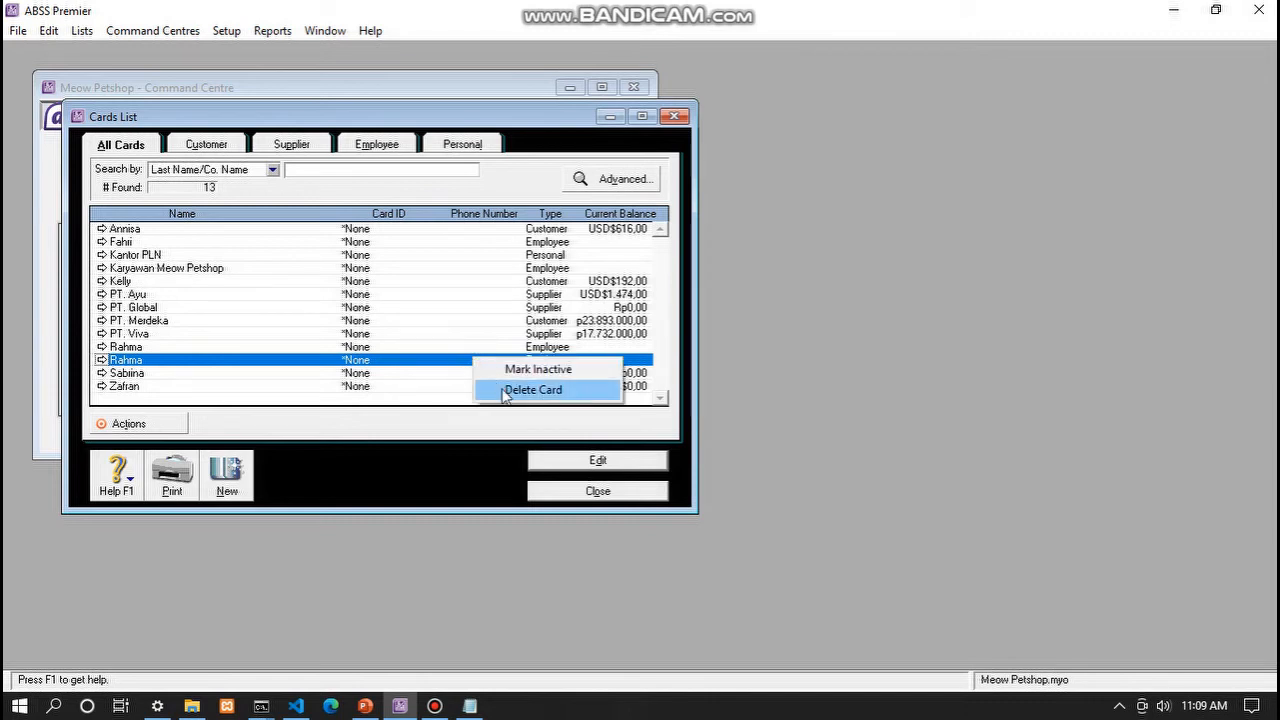
{"action": "left_click", "coordinate": [505, 391]}
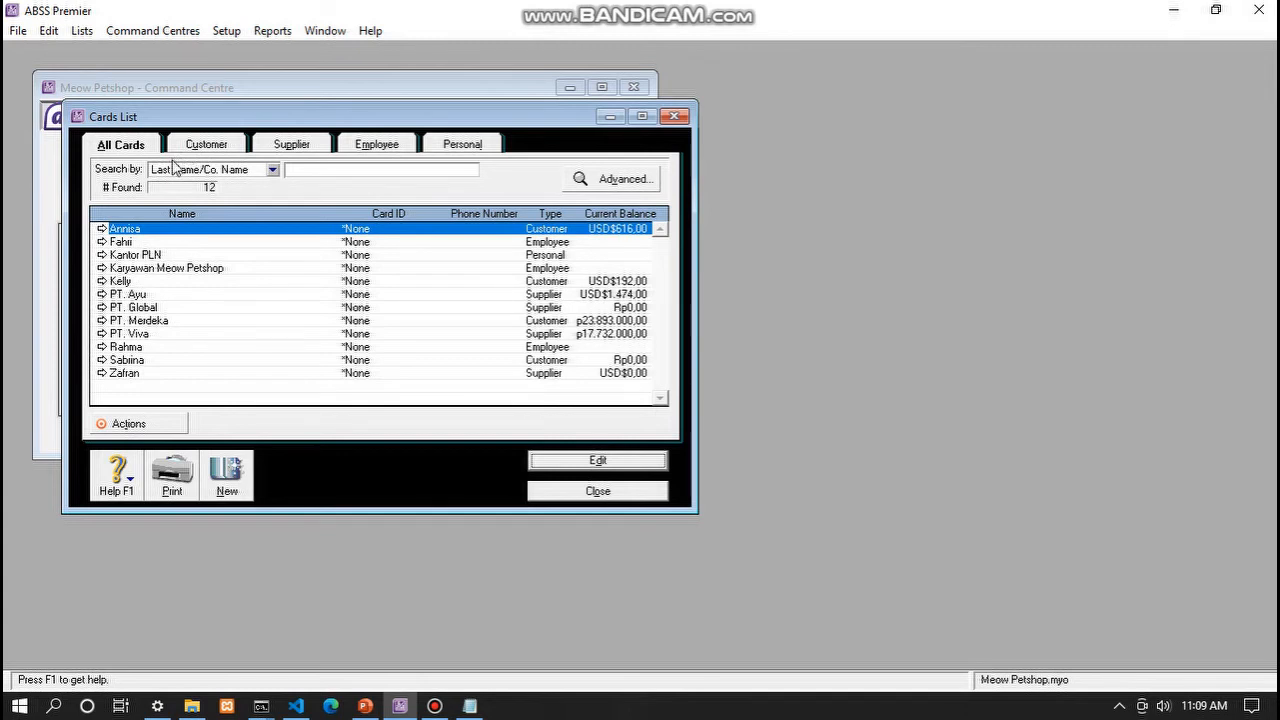
{"action": "left_click", "coordinate": [612, 497]}
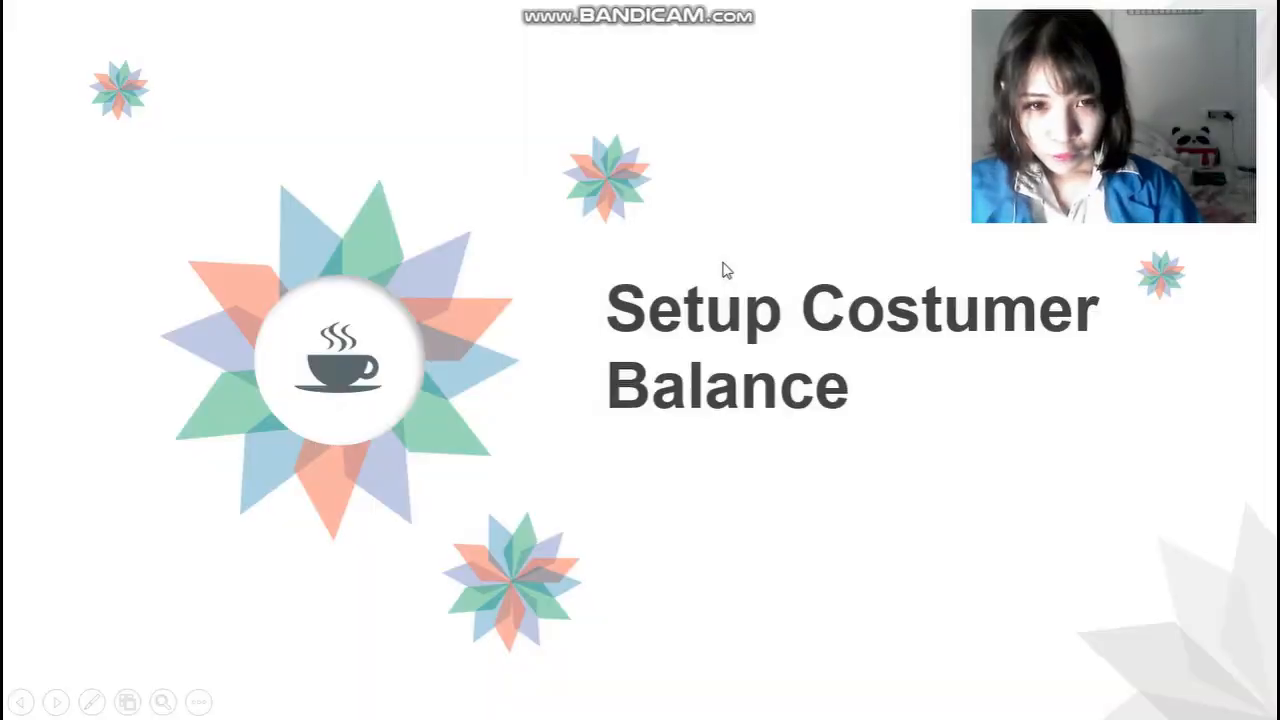
- Advance to the slide showing USD and IDR customer opening balances
{"action": "left_click", "coordinate": [752, 358]}
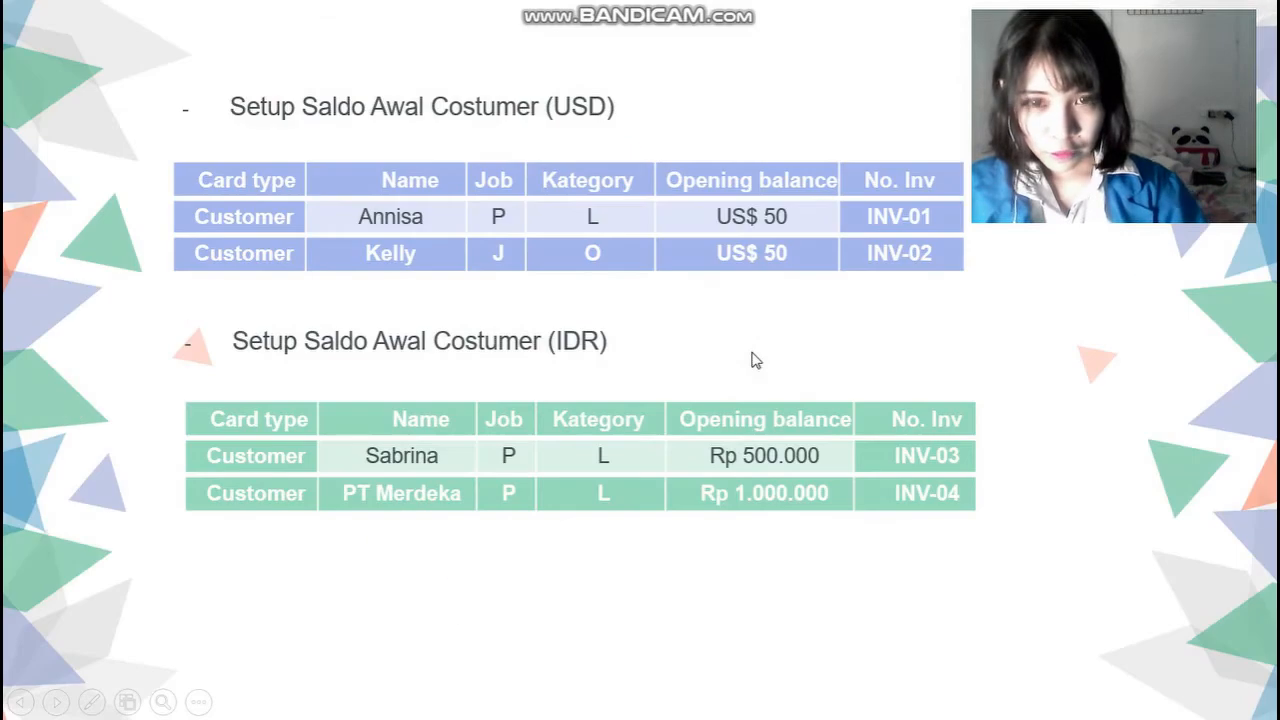
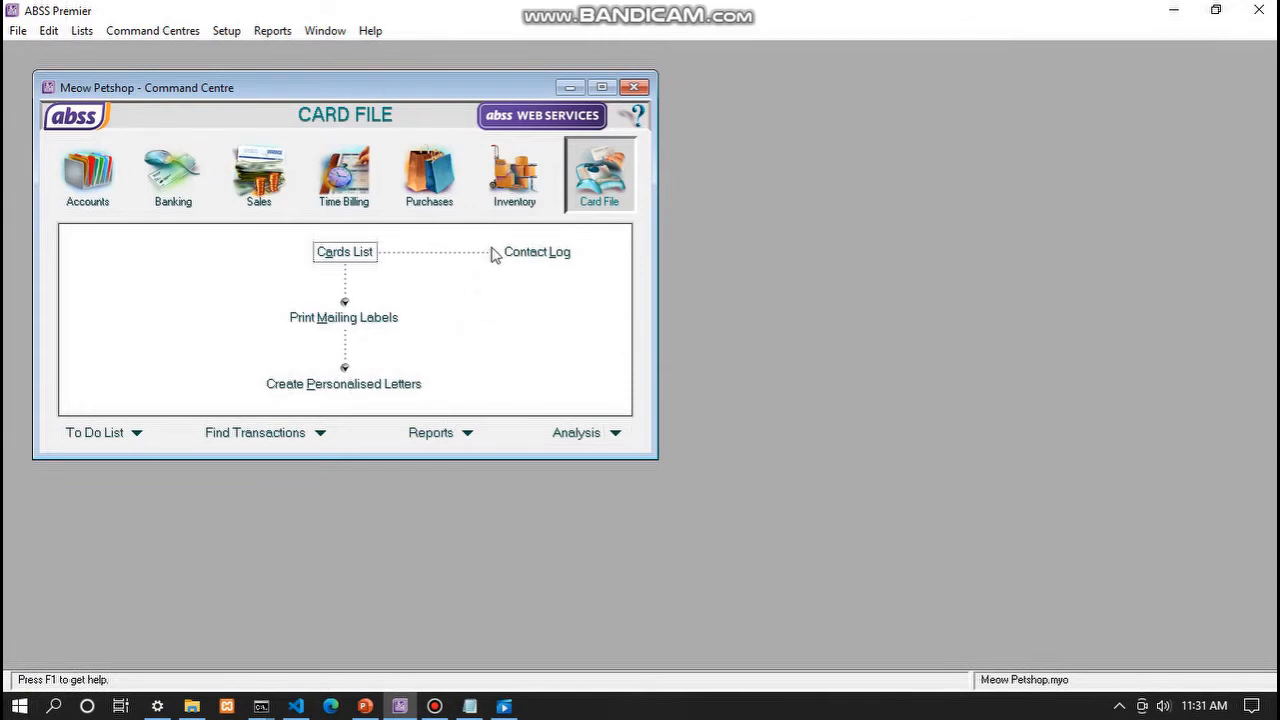
- Open Customer Balances in USD with Use Currency, showing USD$808,00, and enlarge the window
{"action": "left_click", "coordinate": [232, 37]}
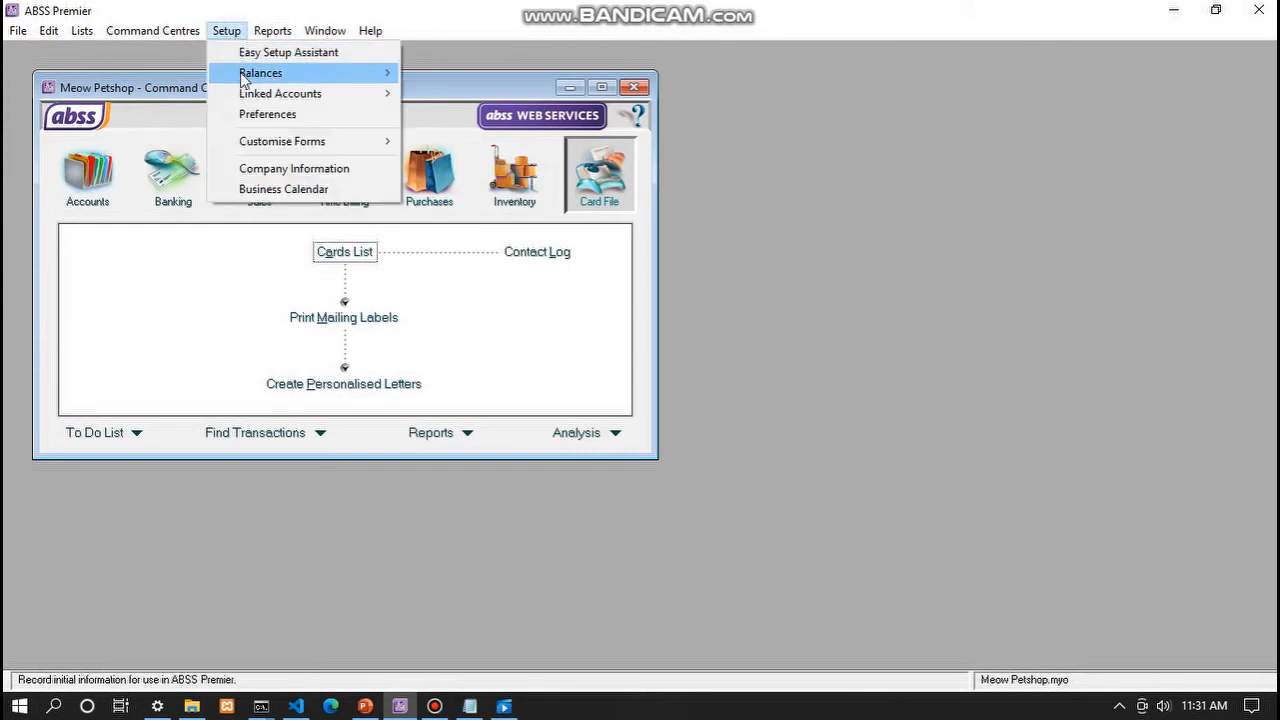
{"action": "mouse_move", "coordinate": [246, 78]}
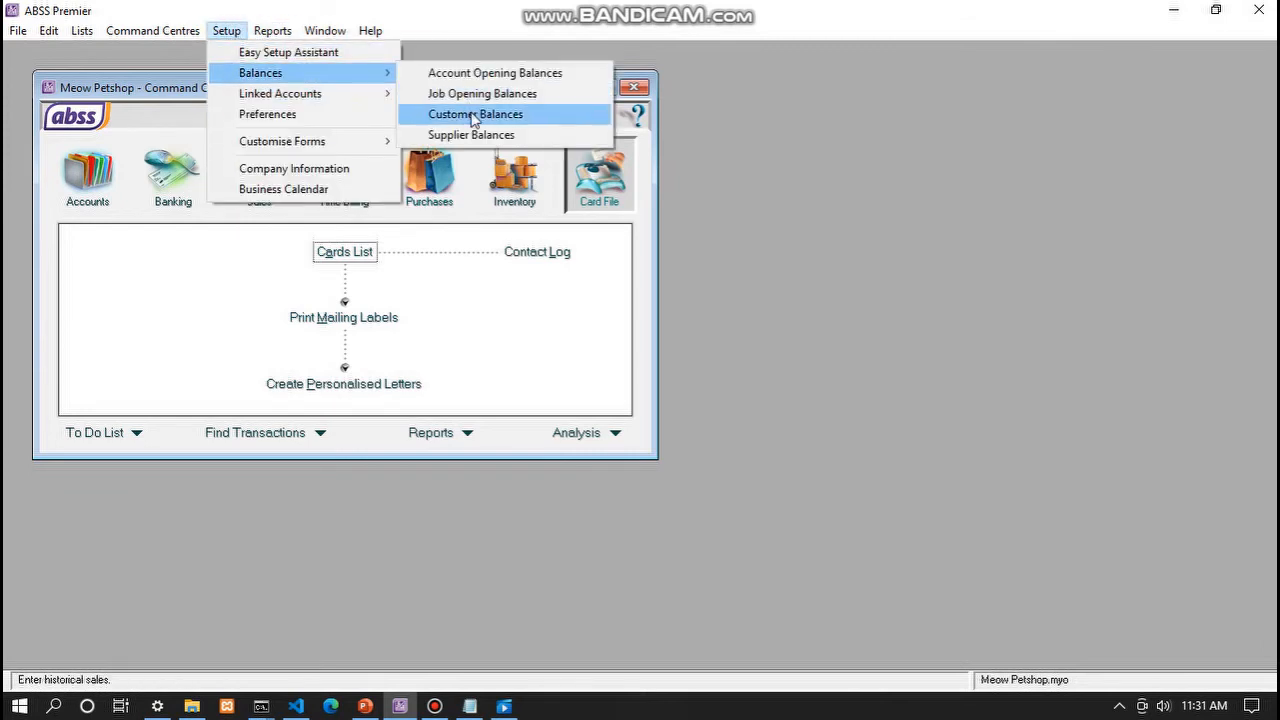
{"action": "left_click", "coordinate": [474, 118]}
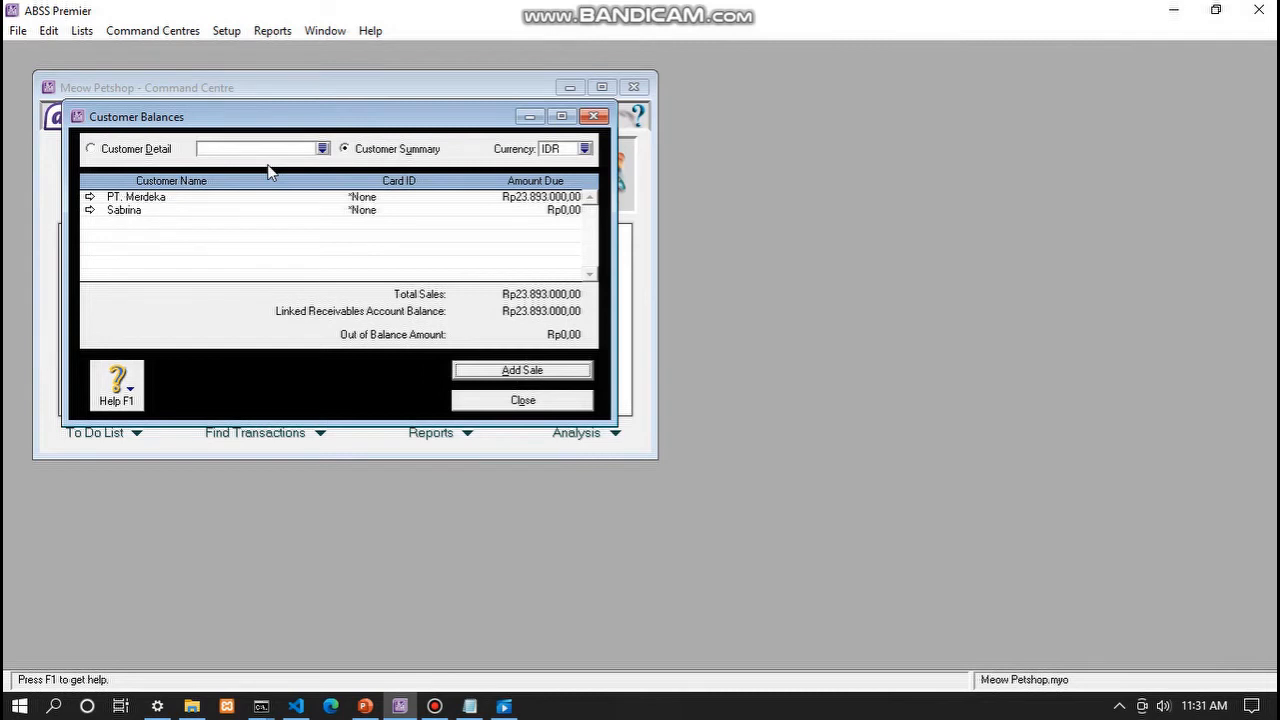
{"action": "left_click", "coordinate": [586, 150]}
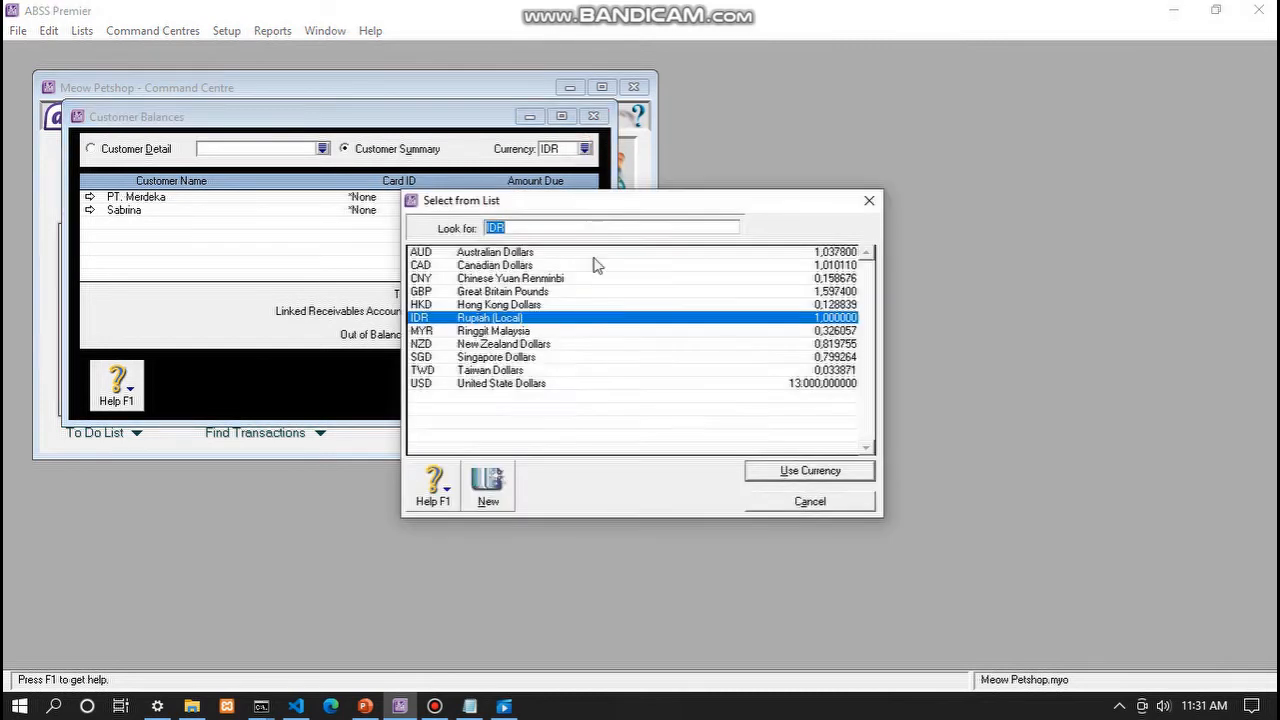
{"action": "left_click", "coordinate": [478, 383]}
{"action": "left_click", "coordinate": [779, 471]}
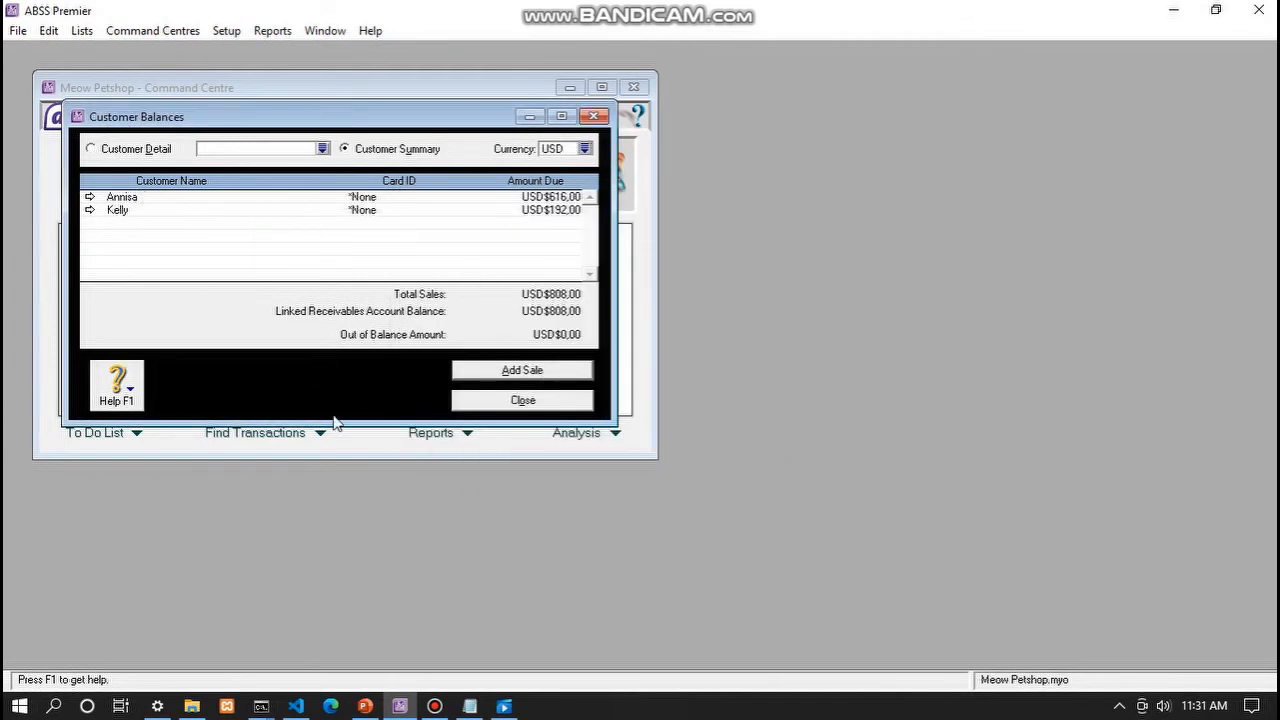
{"action": "left_click_drag", "start_coordinate": [336, 422], "coordinate": [327, 463]}
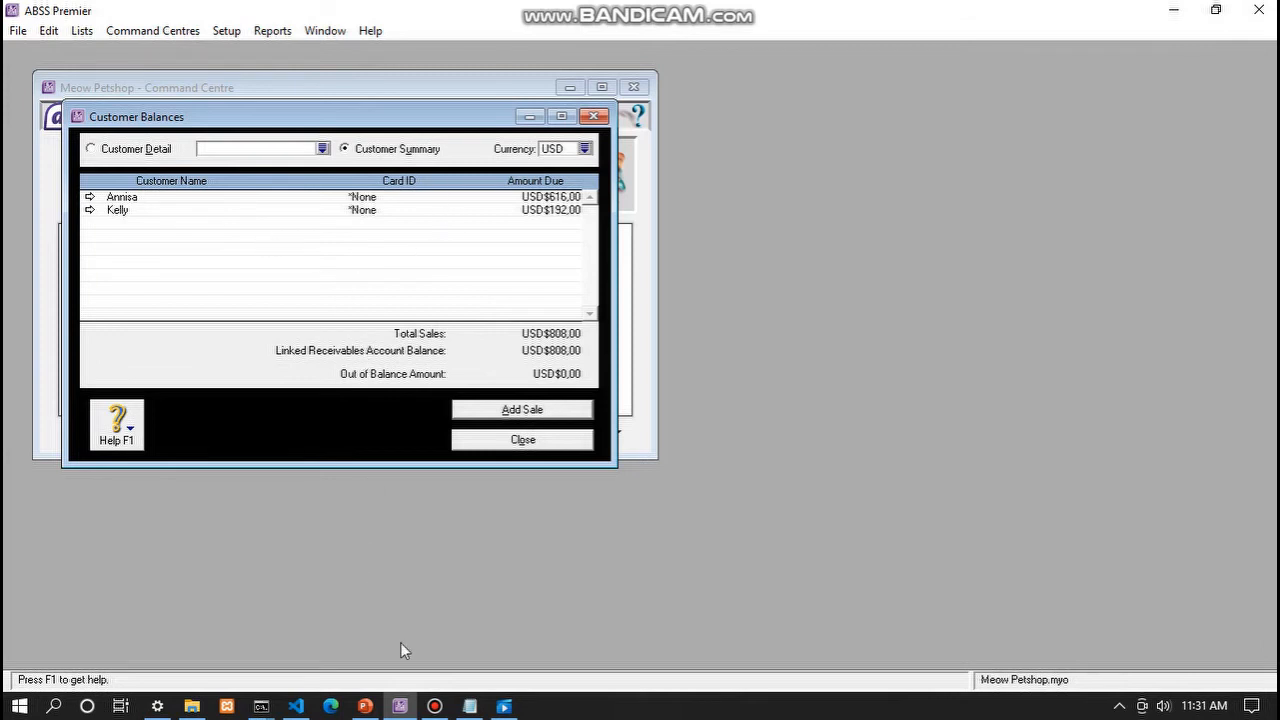
- Start a historical sale for the USD$616,00 customer with sale category Local
{"action": "left_click", "coordinate": [508, 410]}
{"action": "left_click", "coordinate": [662, 438]}
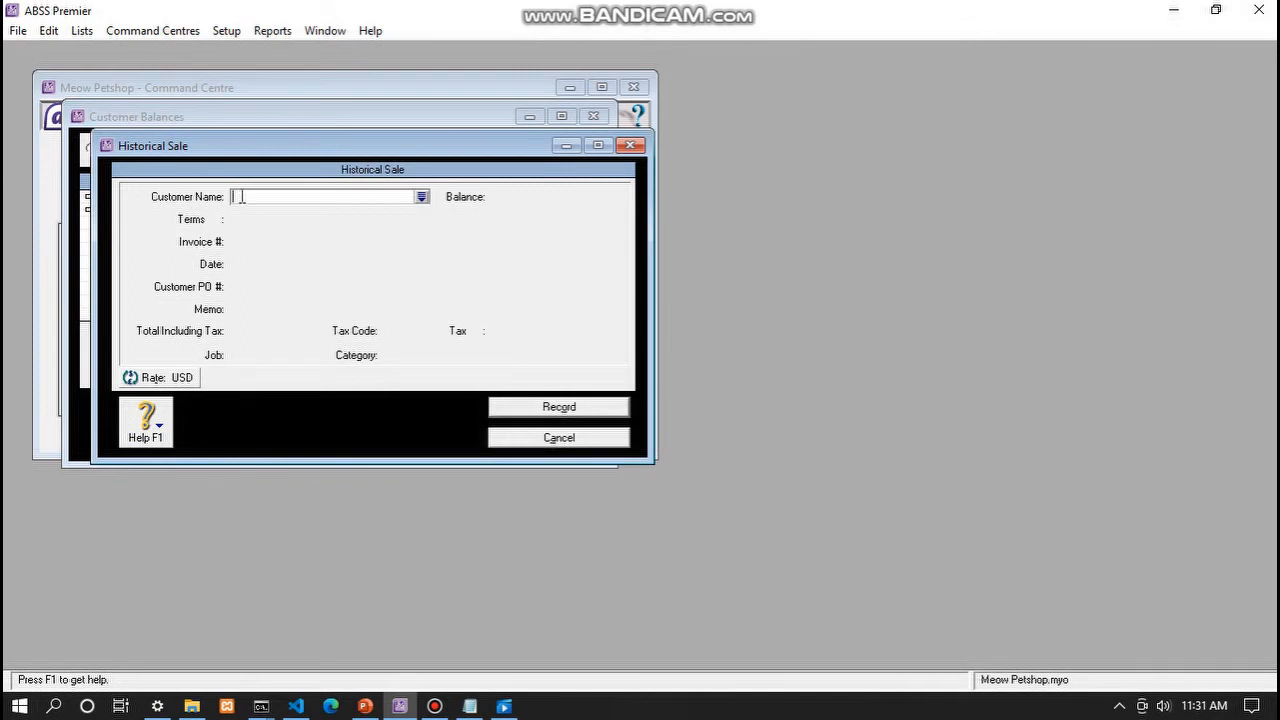
{"action": "type", "text": "Annisa"}
{"action": "key", "text": "Tab"}
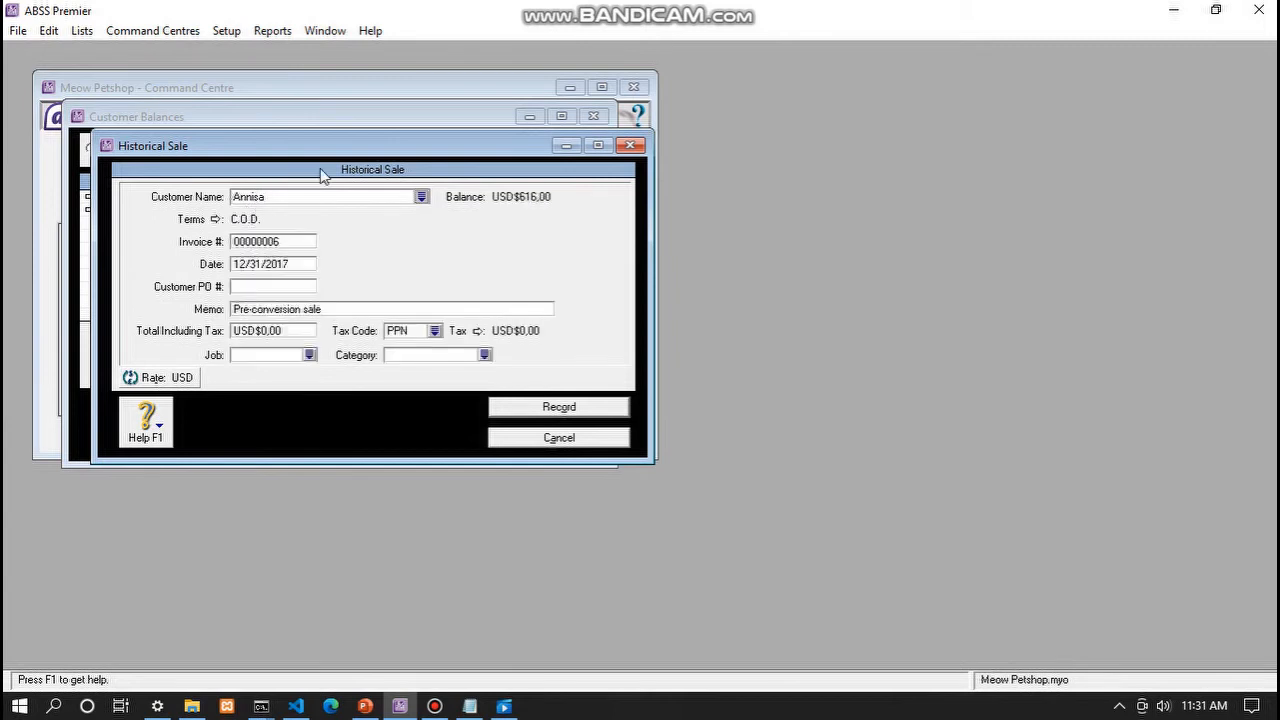
{"action": "left_click", "coordinate": [485, 355]}
{"action": "left_click", "coordinate": [800, 471]}
- Assign job P (Produk), a USD$50,00 total and non-taxable tax code N-T
{"action": "left_click", "coordinate": [309, 355]}
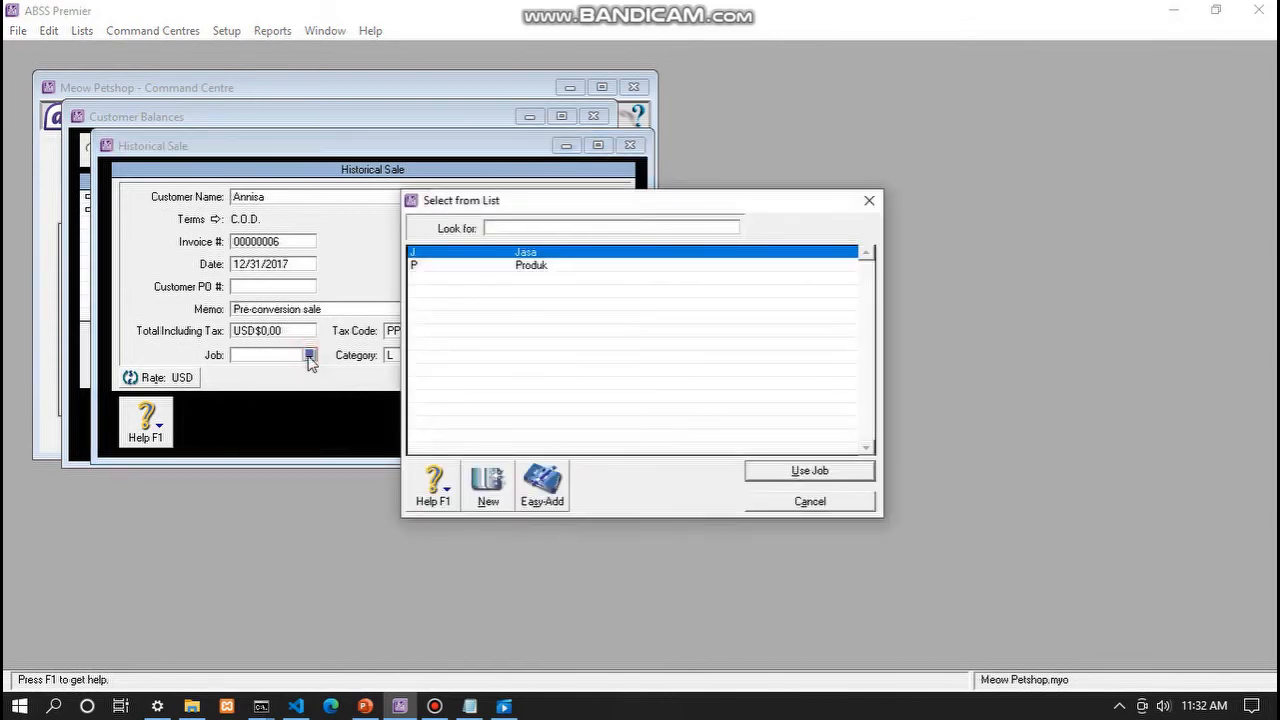
{"action": "type", "text": "P"}
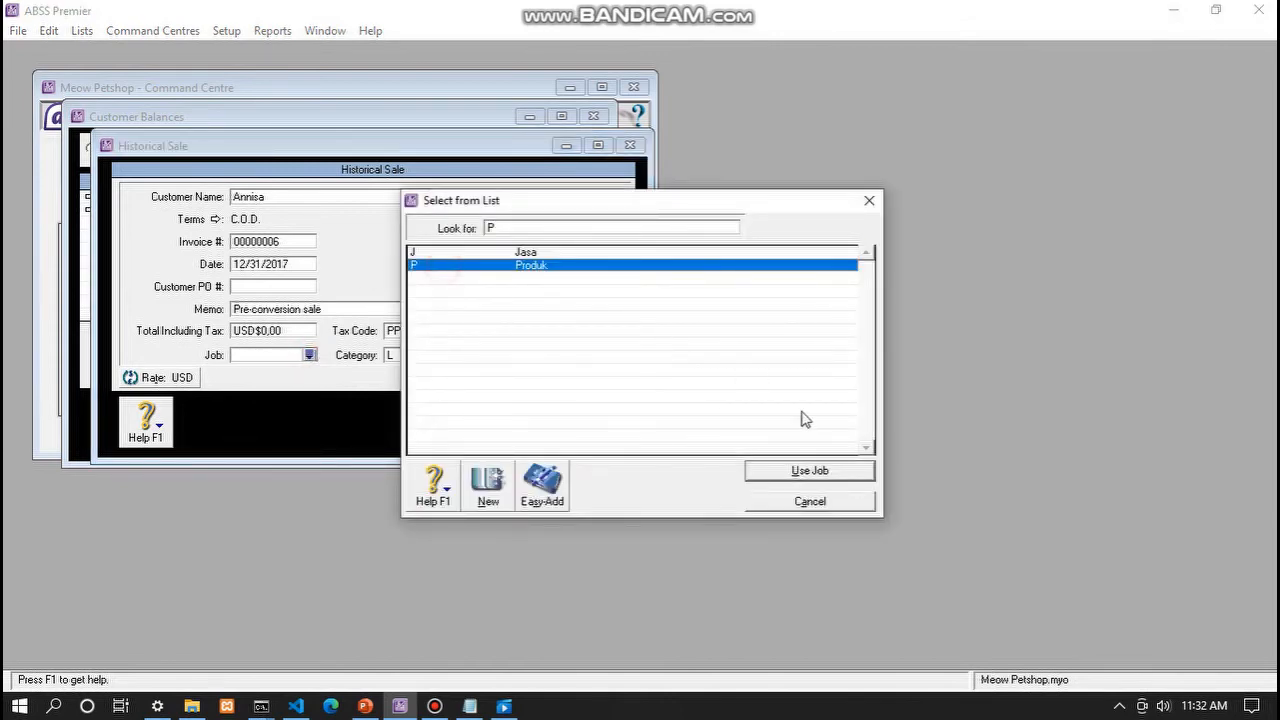
{"action": "left_click", "coordinate": [818, 476]}
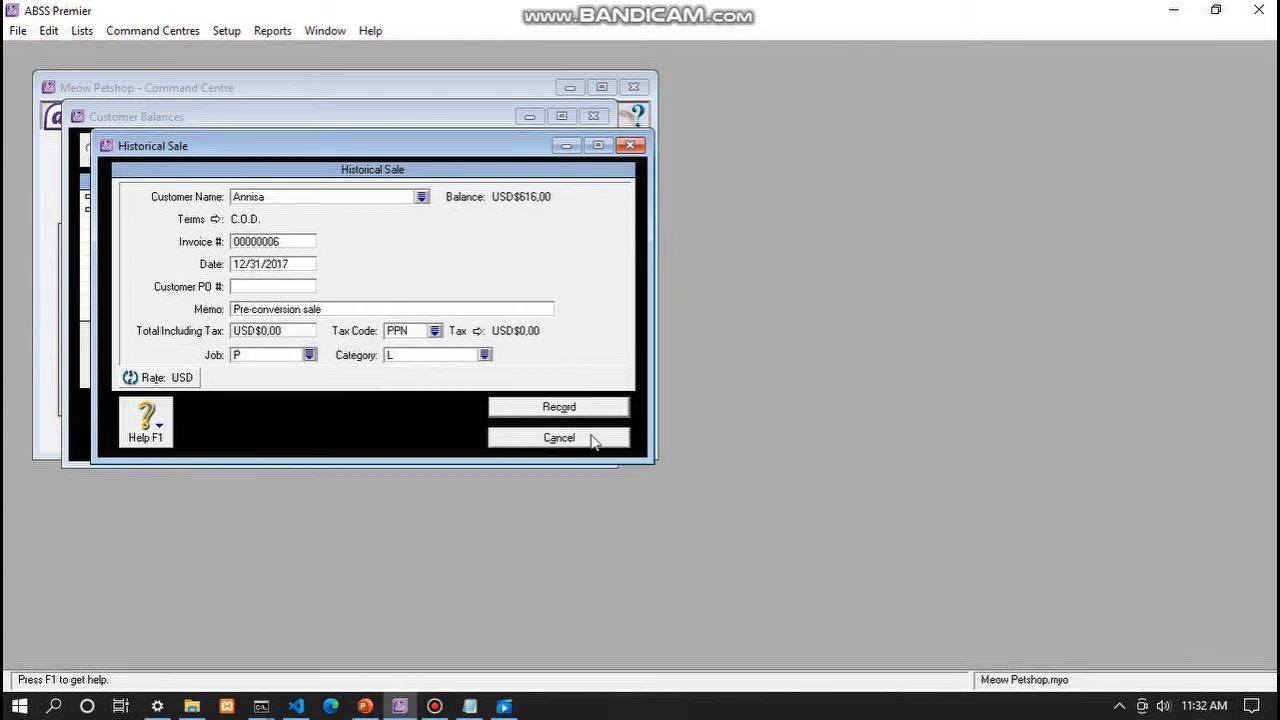
{"action": "left_click", "coordinate": [290, 330]}
{"action": "type", "text": "50"}
{"action": "key", "text": "Tab"}
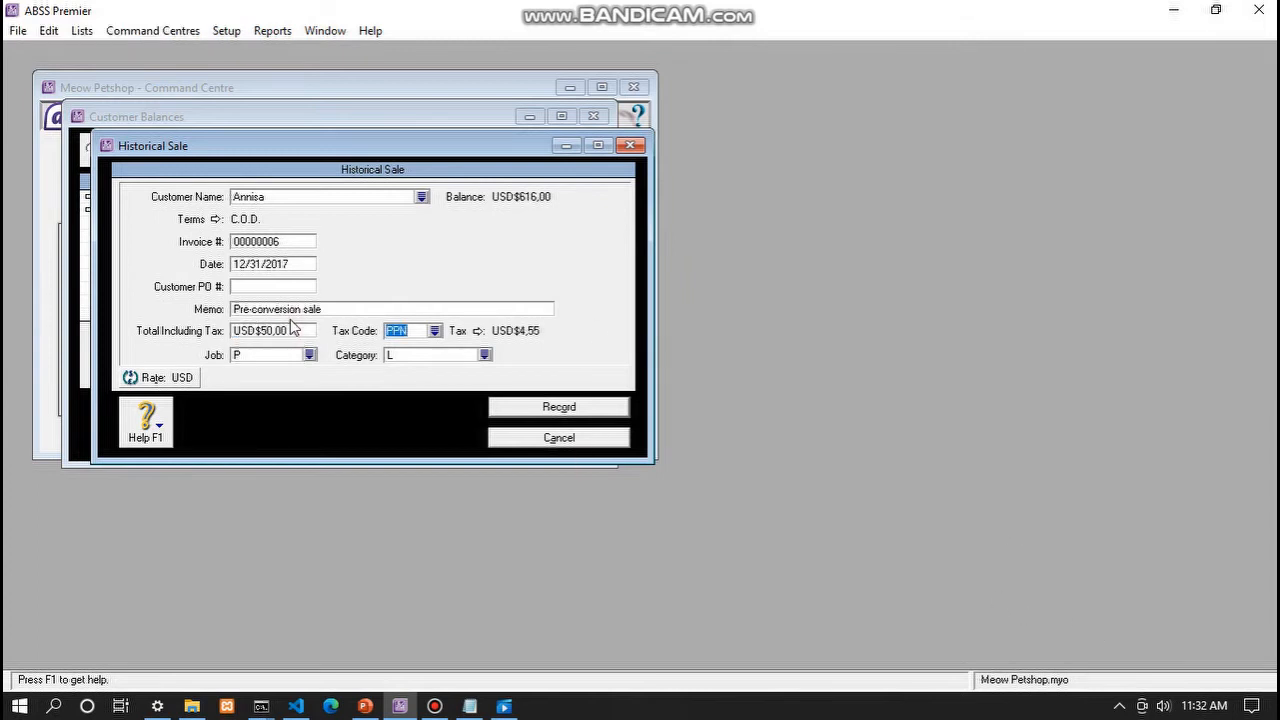
{"action": "left_click", "coordinate": [436, 332]}
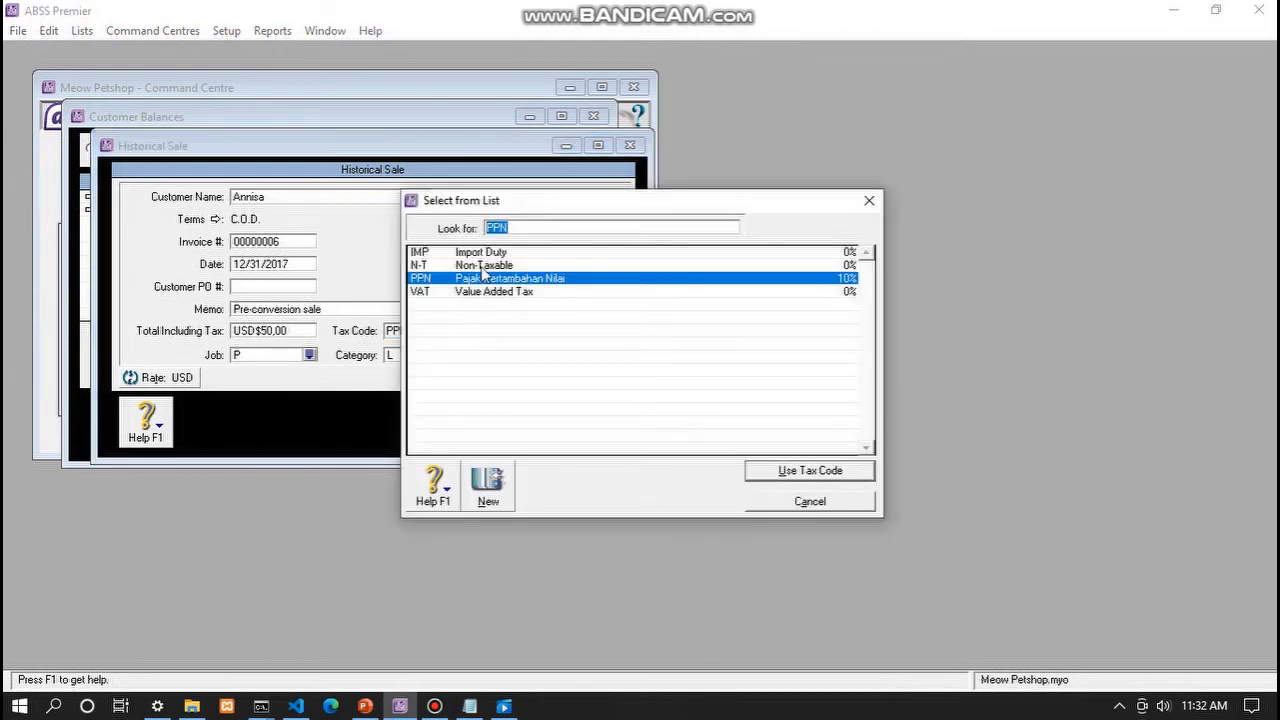
{"action": "left_click", "coordinate": [483, 266]}
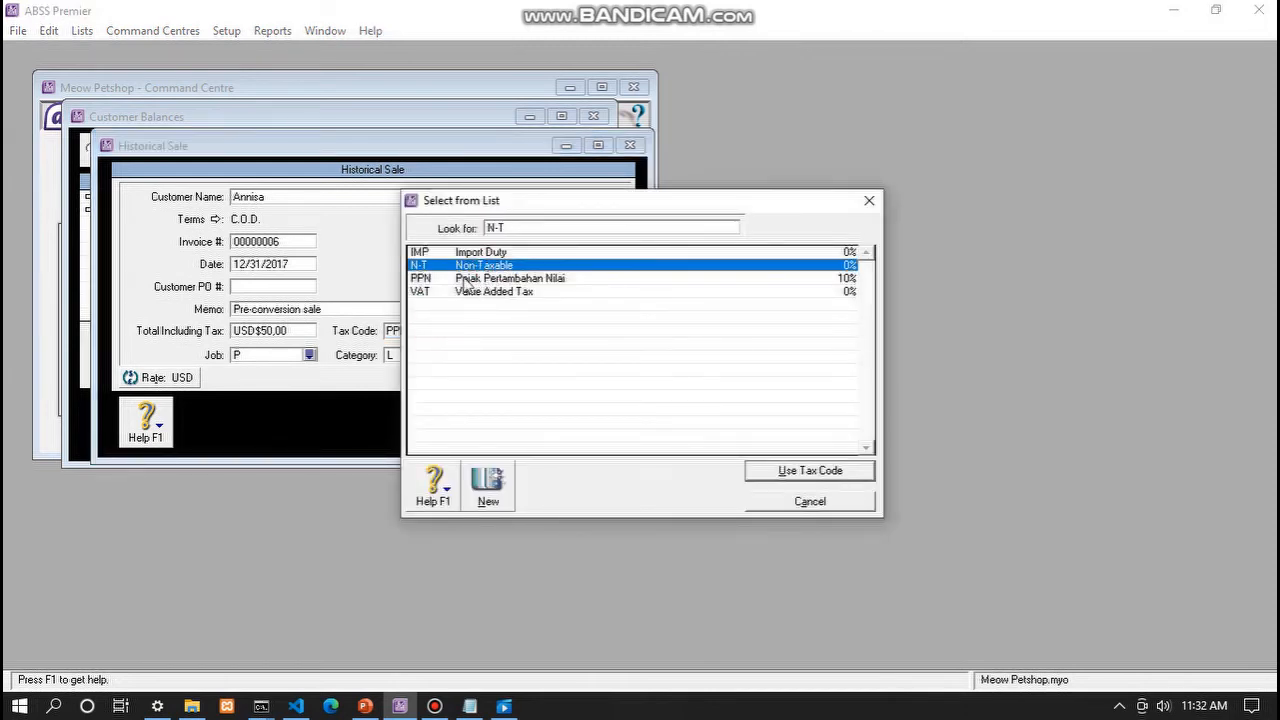
{"action": "left_click", "coordinate": [805, 471]}
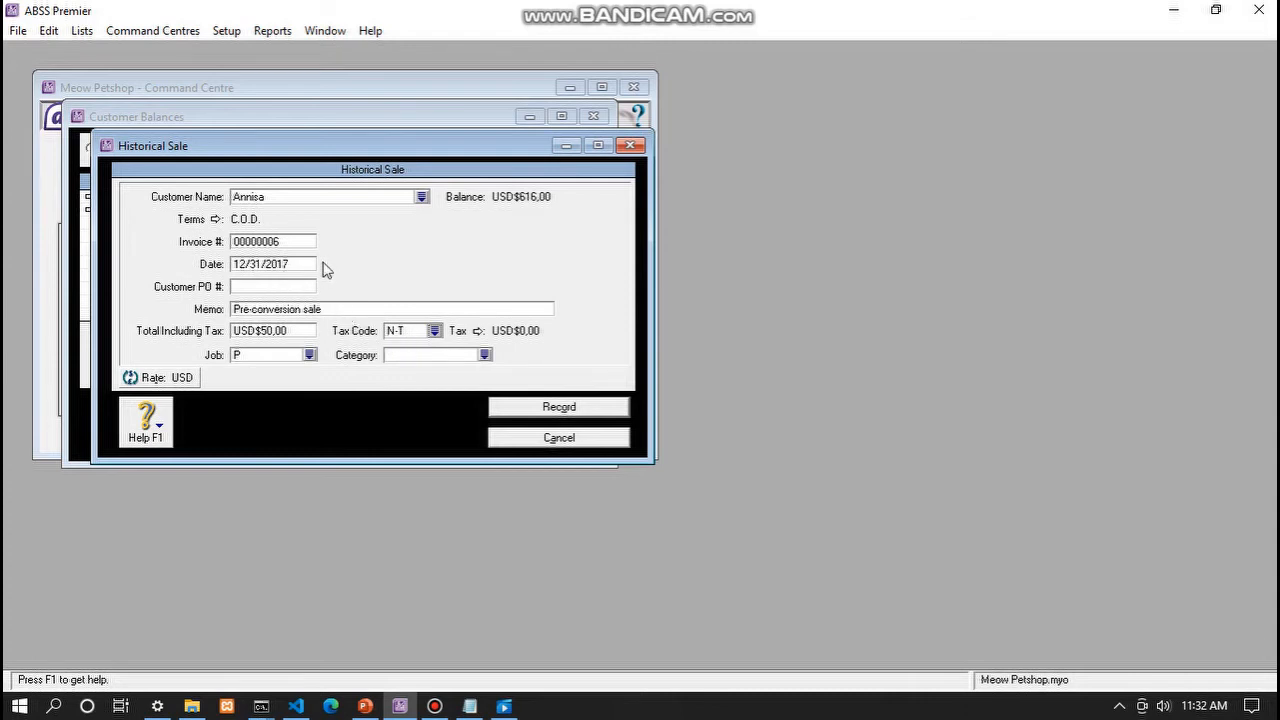
- Clear the invoice number, set category to Local, then cancel the sale without recording it
{"action": "left_click", "coordinate": [290, 245]}
{"action": "key", "text": "BackSpace"}
{"action": "left_click", "coordinate": [484, 355]}
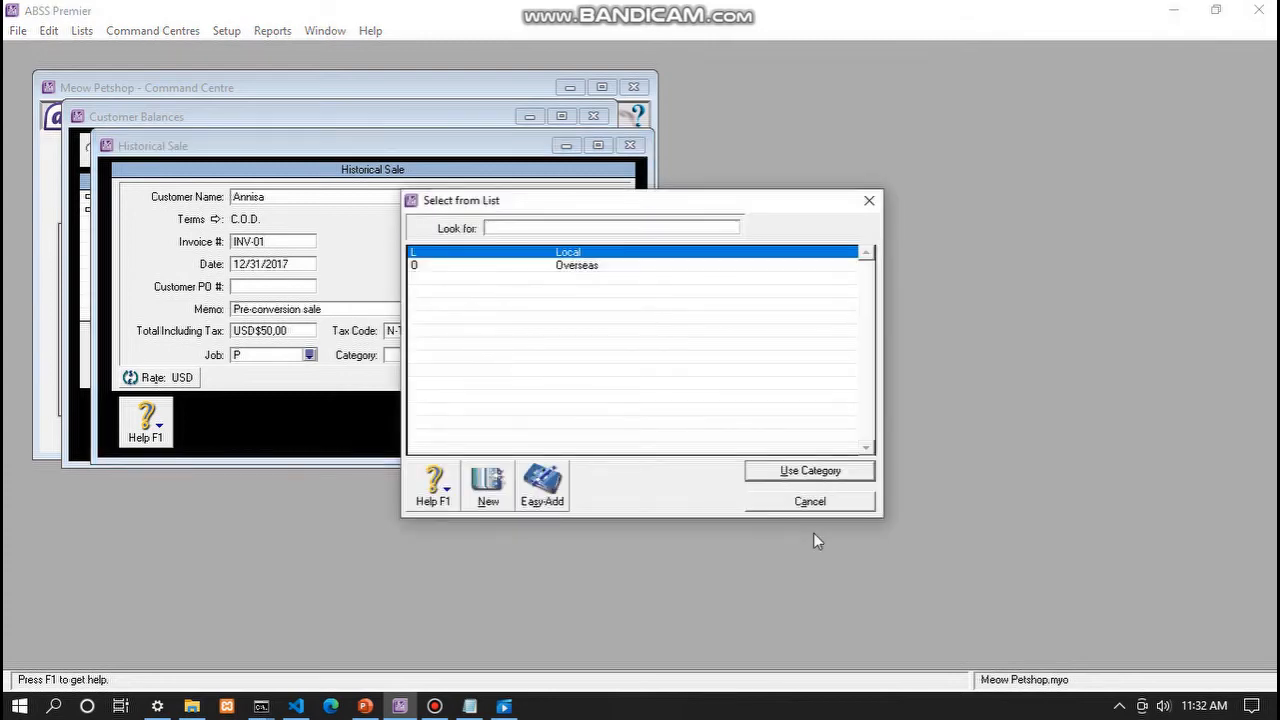
{"action": "left_click", "coordinate": [853, 477]}
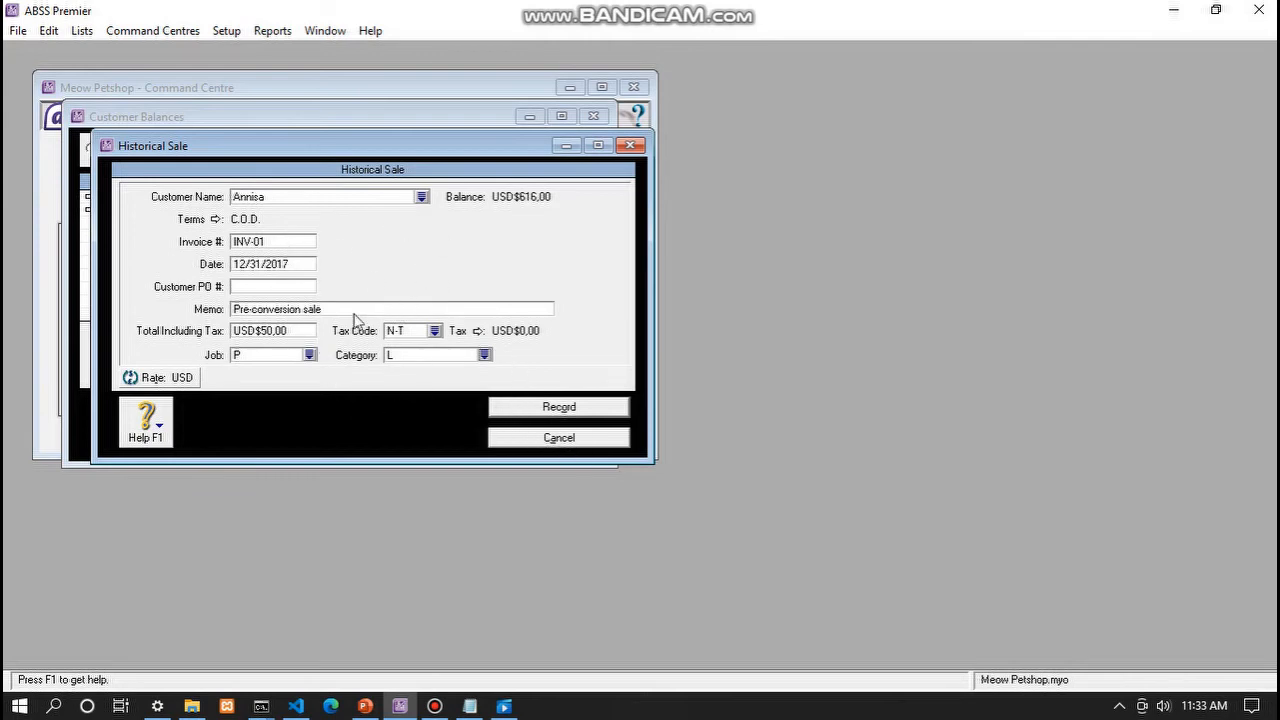
{"action": "left_click", "coordinate": [537, 440]}
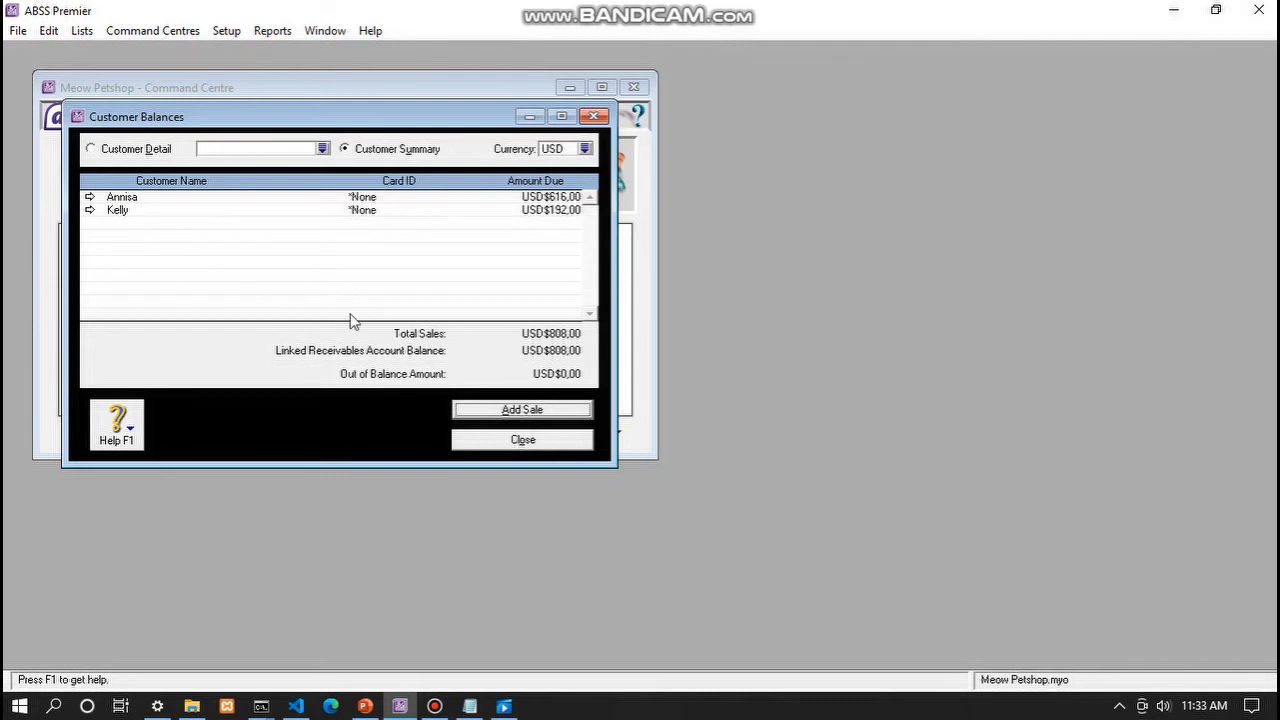
- Close and reopen Customer Balances, now in IDR totalling Rp23.893.000,00 across two customers
{"action": "left_click", "coordinate": [535, 441]}
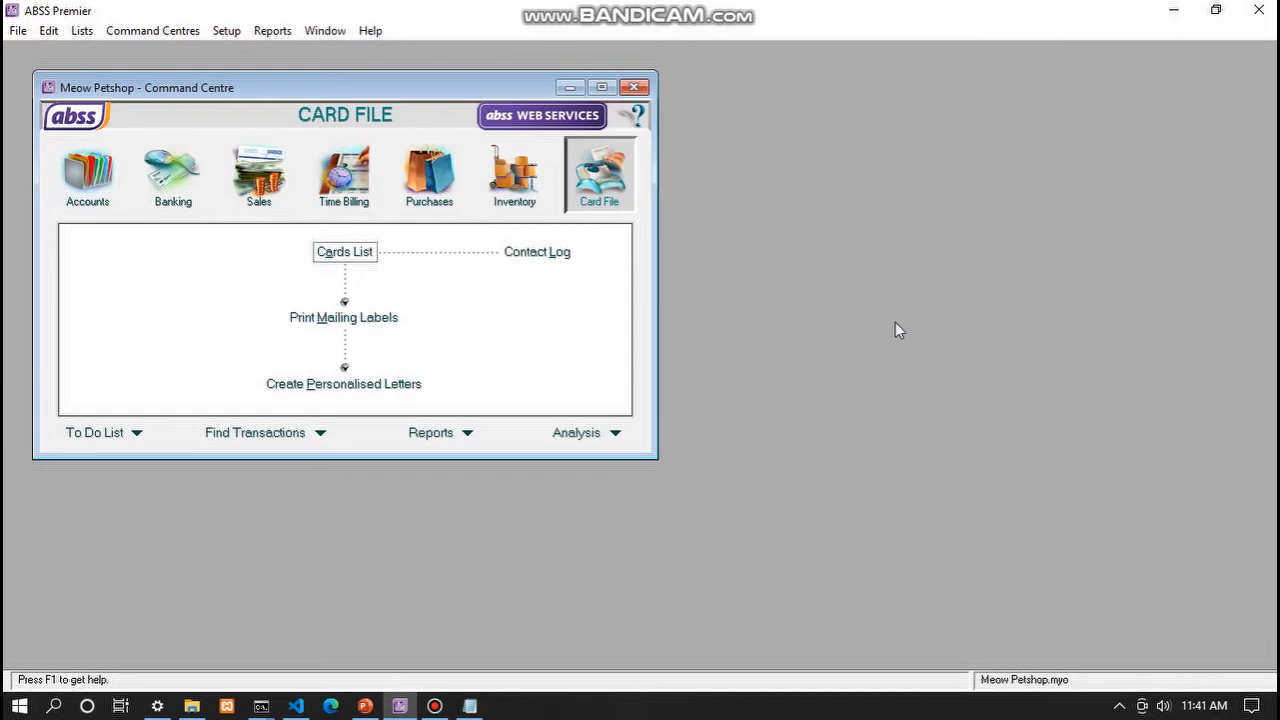
{"action": "left_click", "coordinate": [224, 33]}
{"action": "mouse_move", "coordinate": [271, 71]}
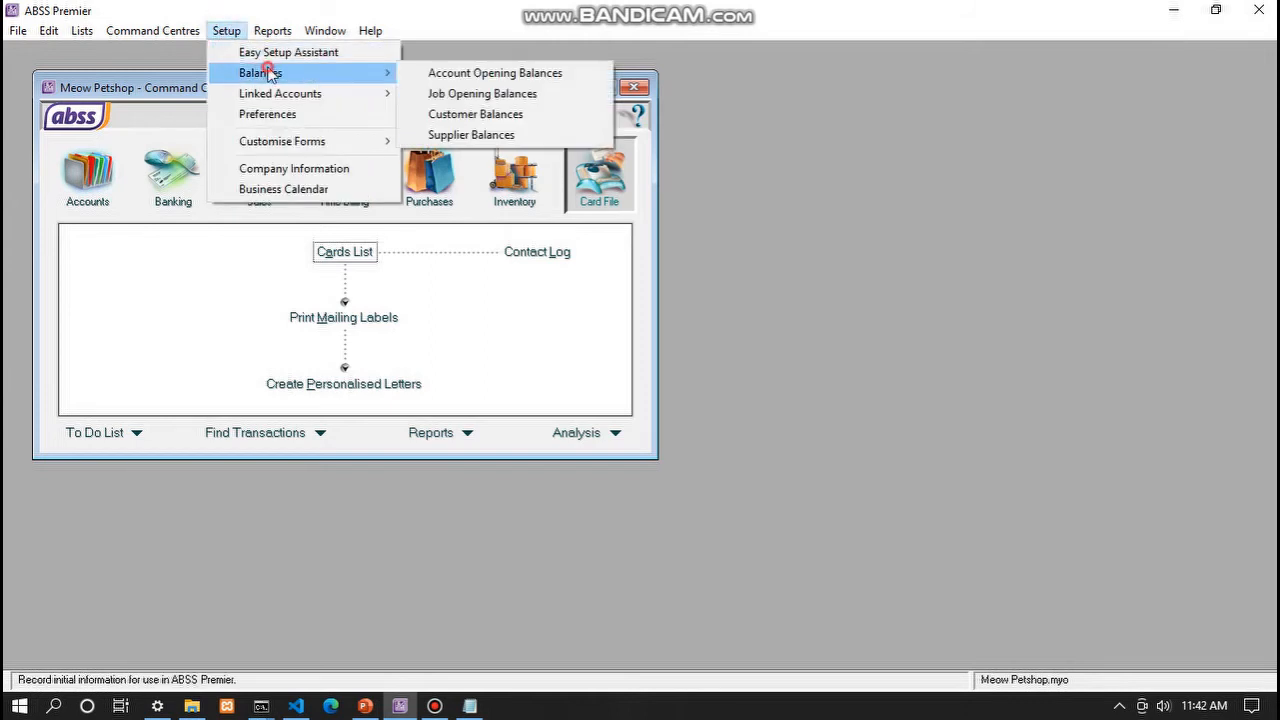
{"action": "left_click", "coordinate": [481, 112]}
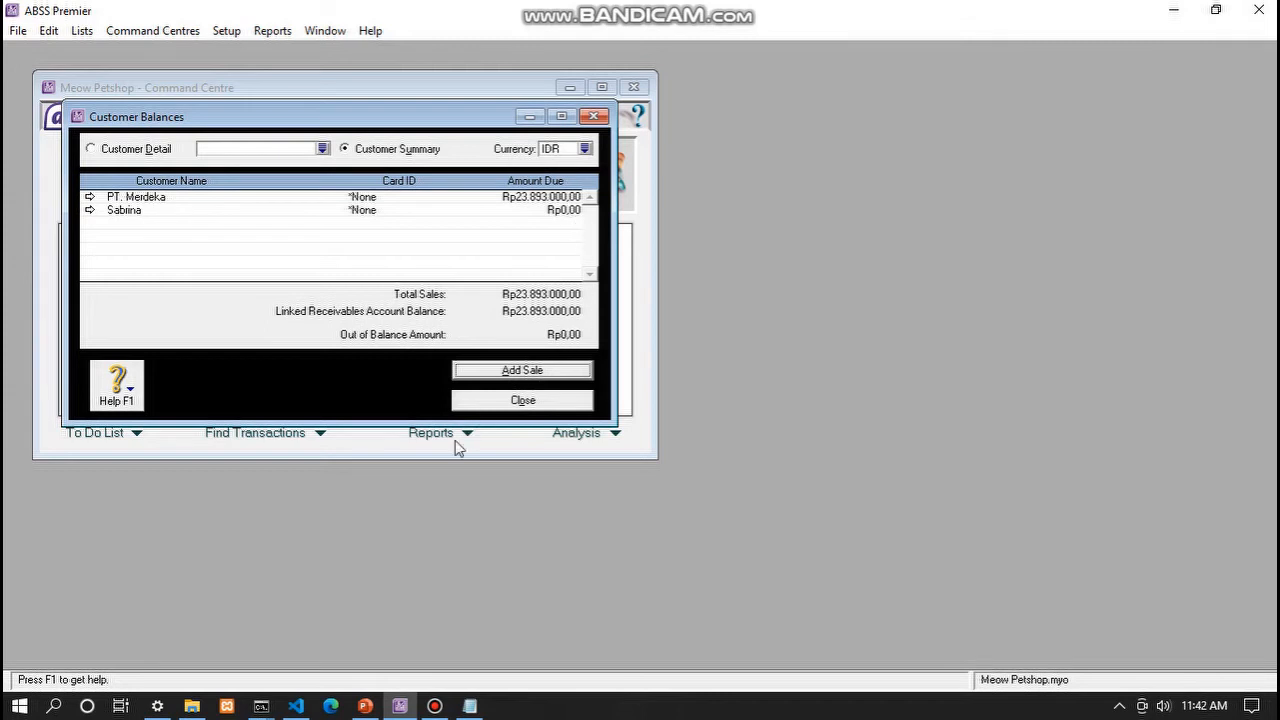
- Start a historical IDR sale for the second customer with sale category Local
{"action": "left_click", "coordinate": [497, 370]}
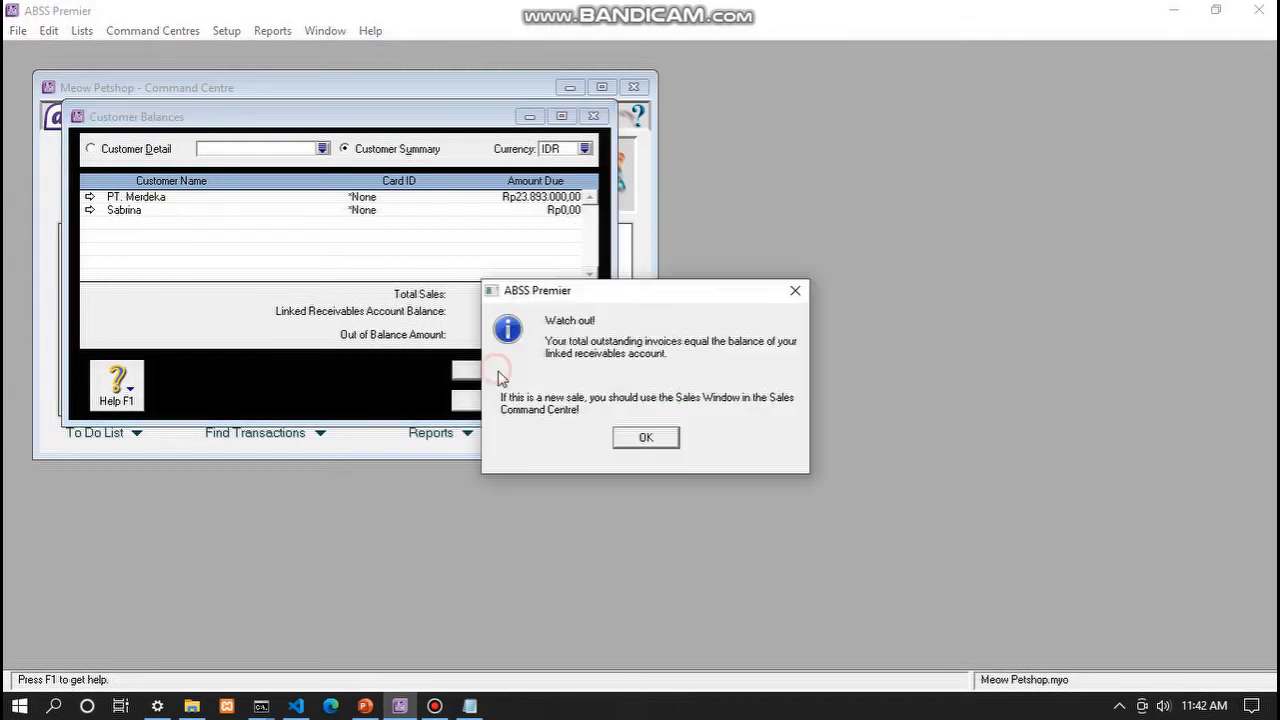
{"action": "left_click", "coordinate": [645, 437]}
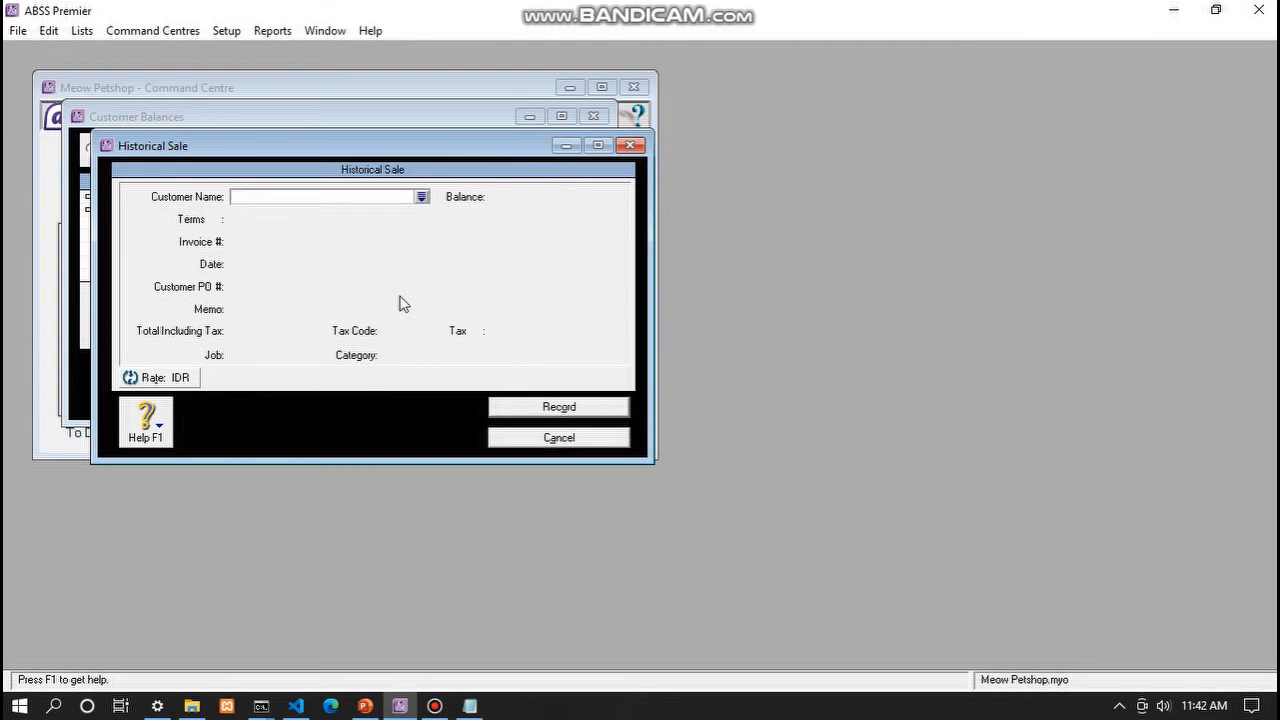
{"action": "type", "text": "Sabrina"}
{"action": "key", "text": "Tab"}
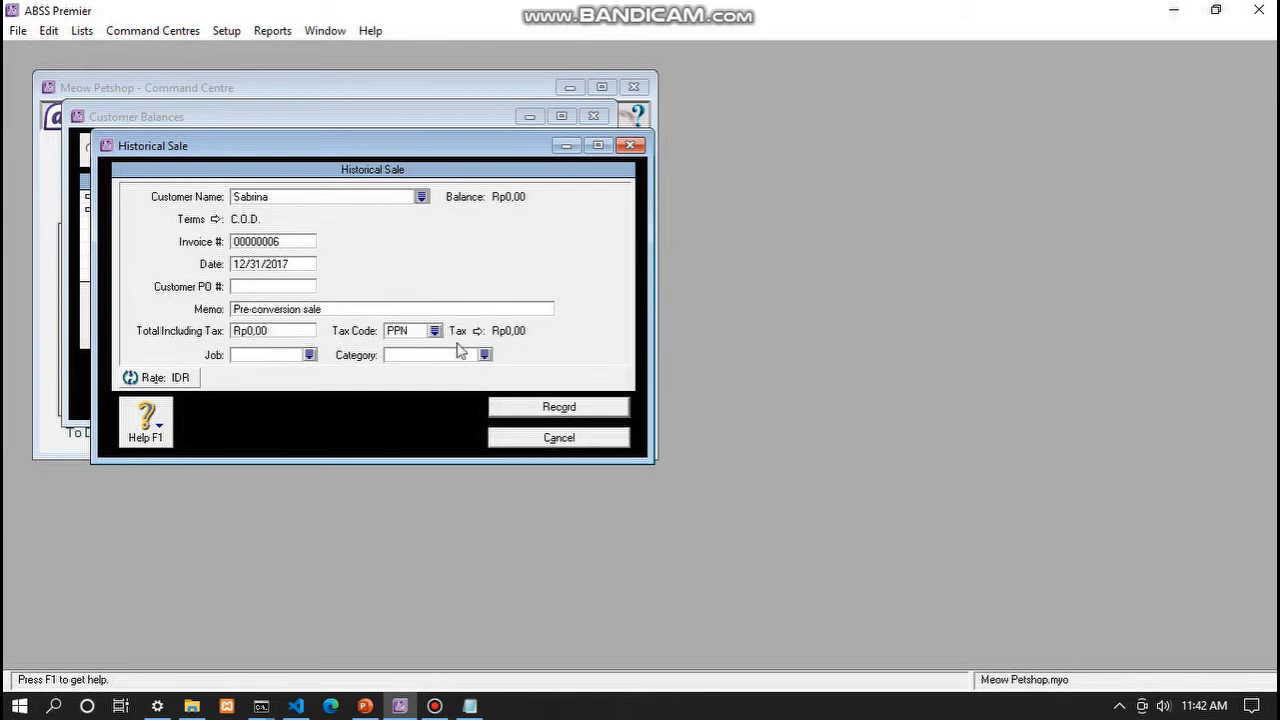
{"action": "left_click", "coordinate": [486, 355]}
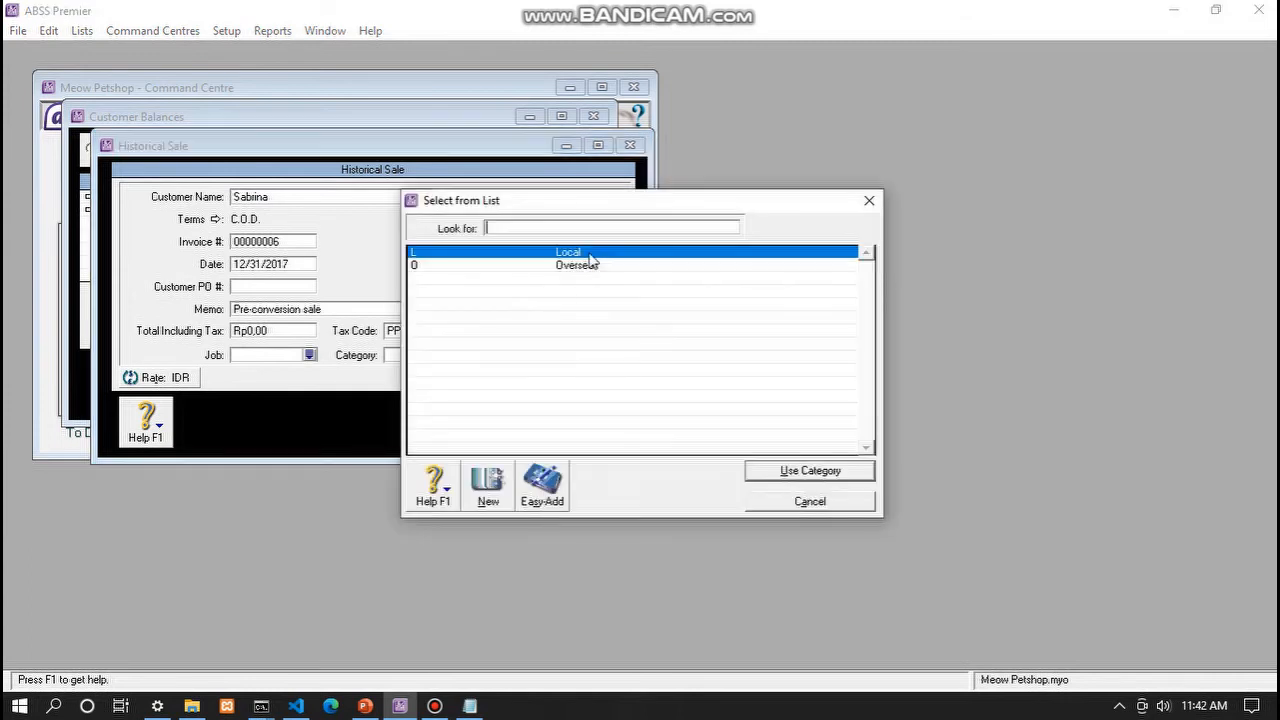
{"action": "left_click", "coordinate": [760, 470]}
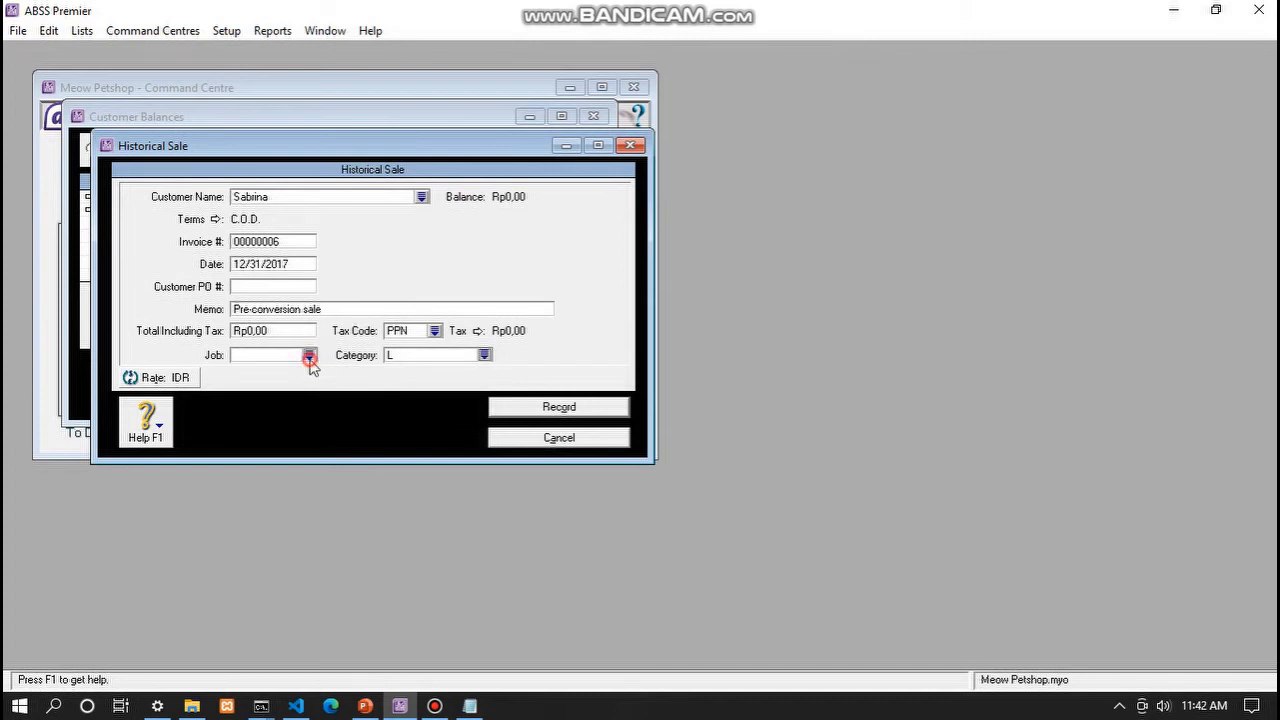
- Assign job P (Produk), a Rp500.000,00 total and non-taxable tax code N-T
{"action": "left_click", "coordinate": [309, 354]}
{"action": "left_click", "coordinate": [531, 265]}
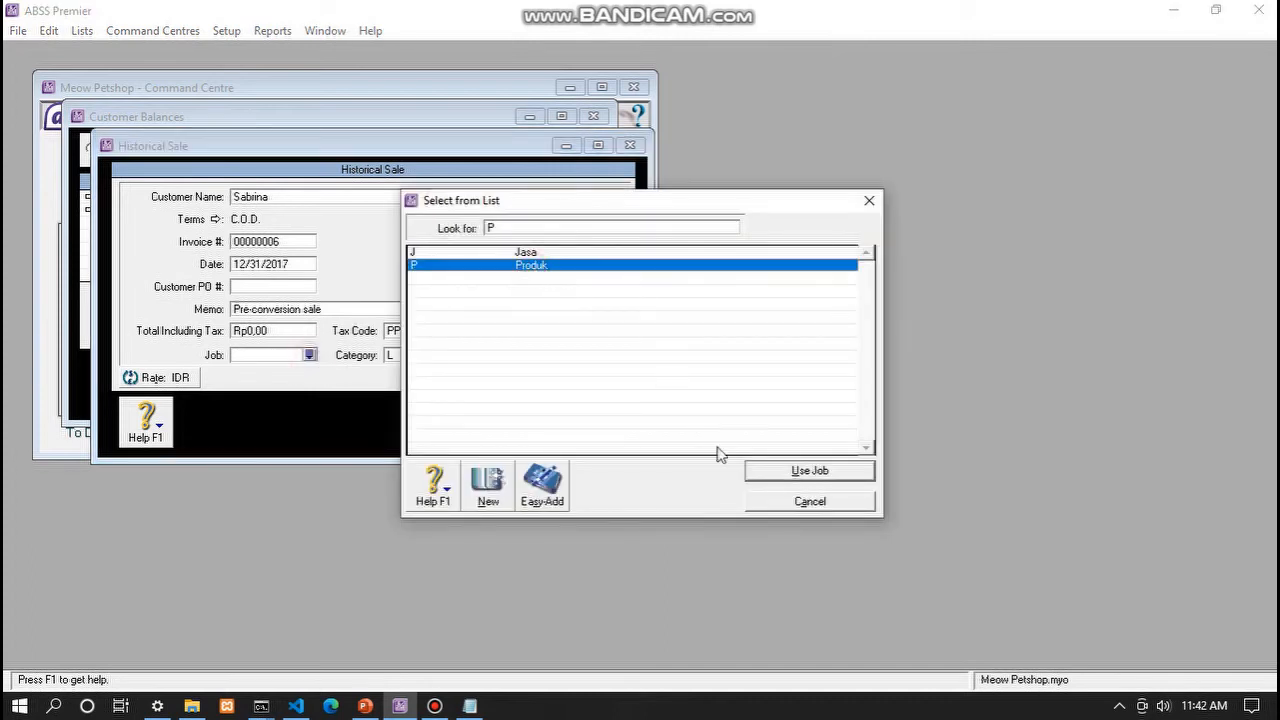
{"action": "left_click", "coordinate": [766, 472]}
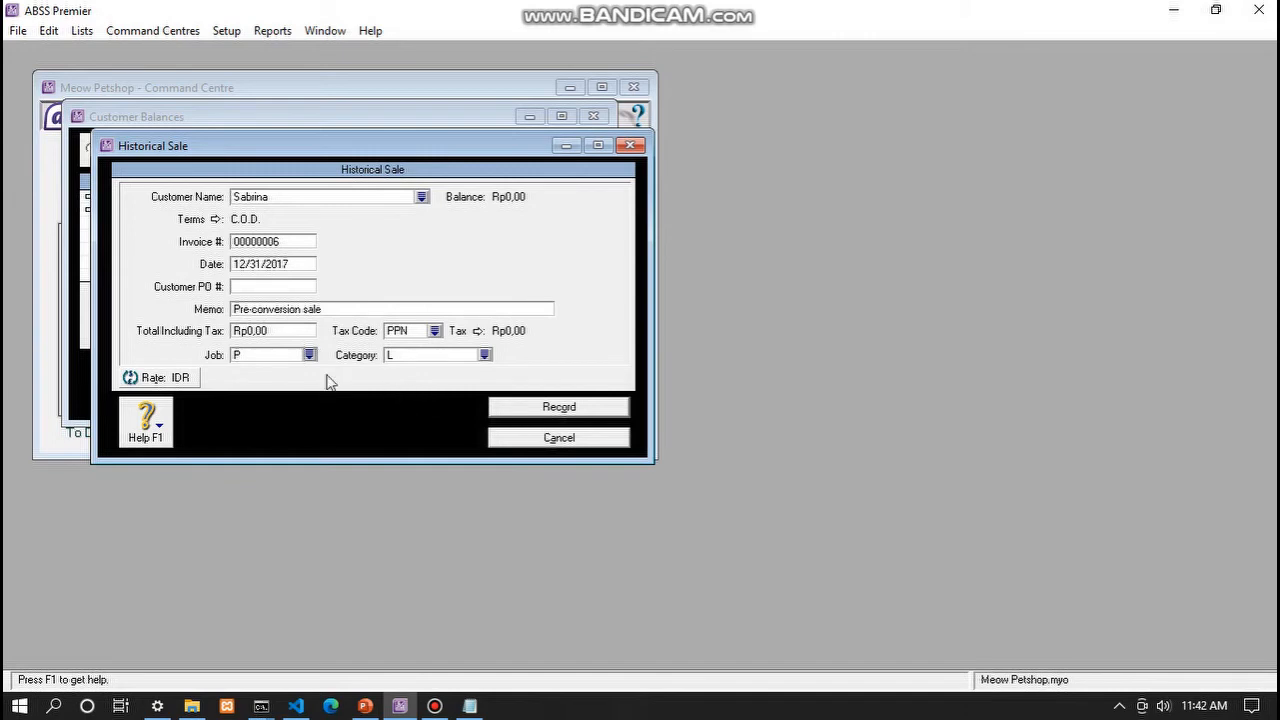
{"action": "left_click", "coordinate": [280, 333]}
{"action": "type", "text": "500.00"}
{"action": "key", "text": "Tab"}
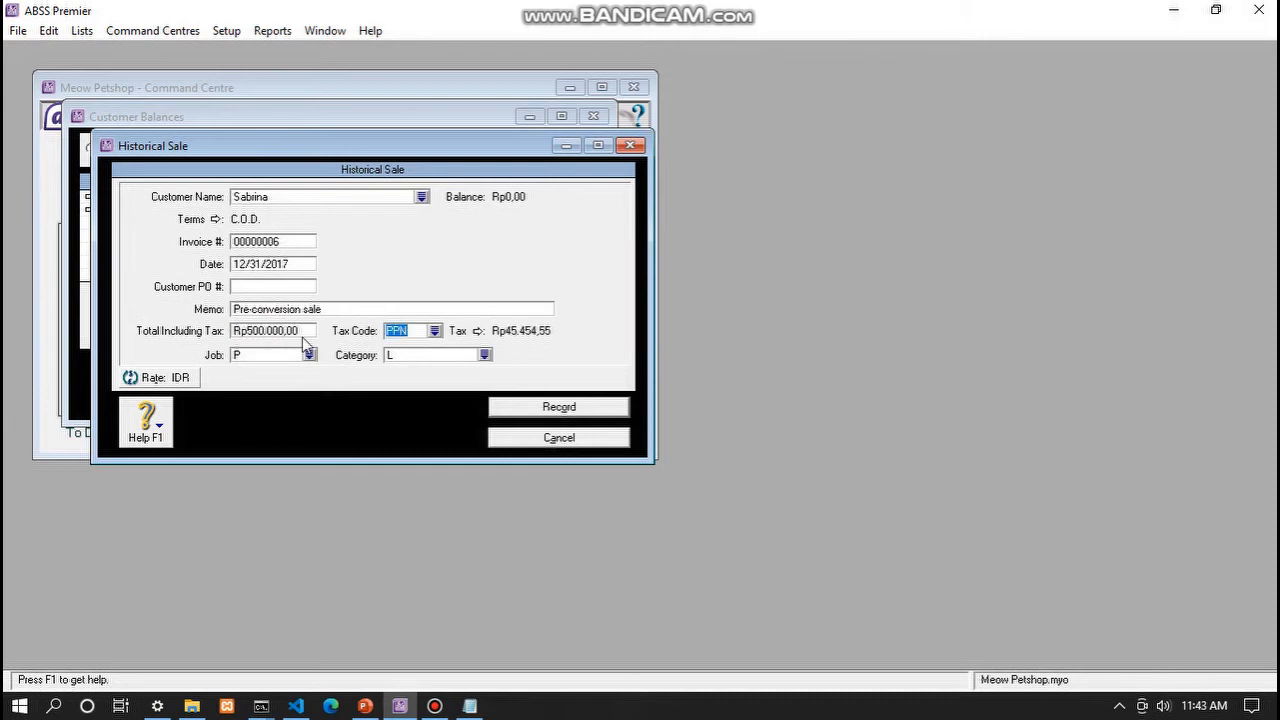
{"action": "left_click", "coordinate": [437, 330]}
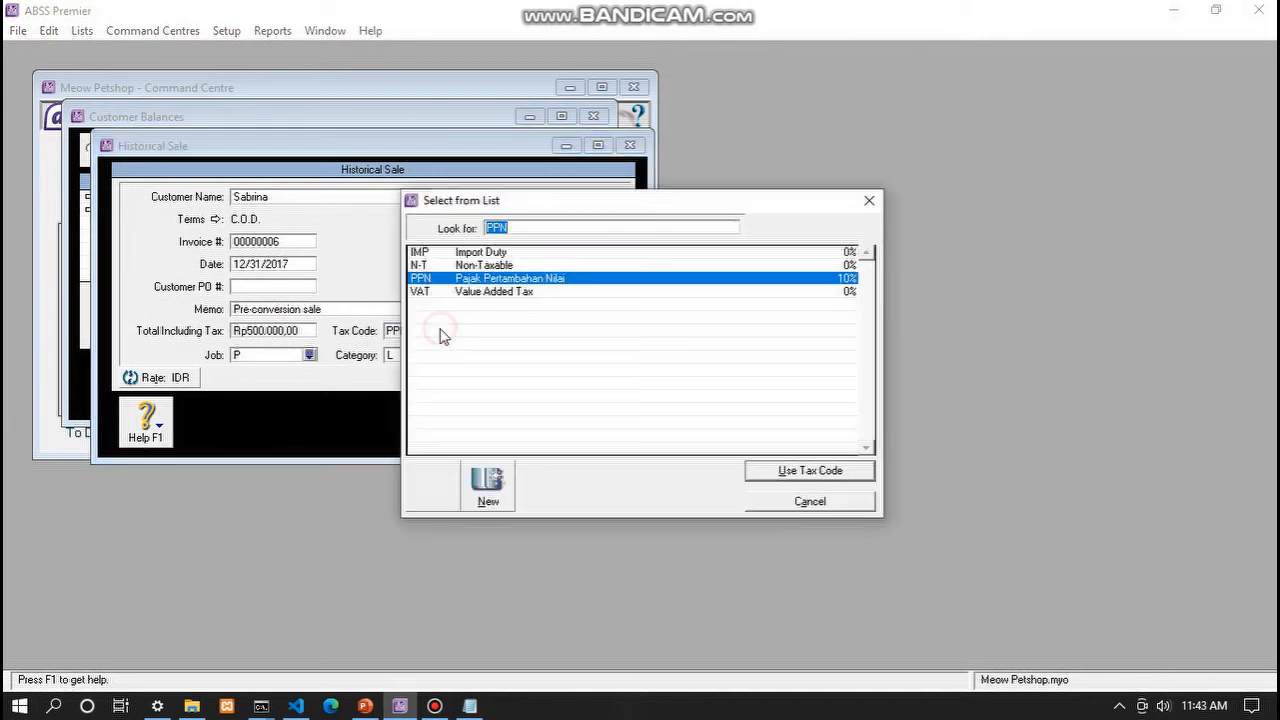
{"action": "left_click", "coordinate": [480, 253]}
{"action": "left_click", "coordinate": [482, 265]}
{"action": "left_click", "coordinate": [760, 472]}
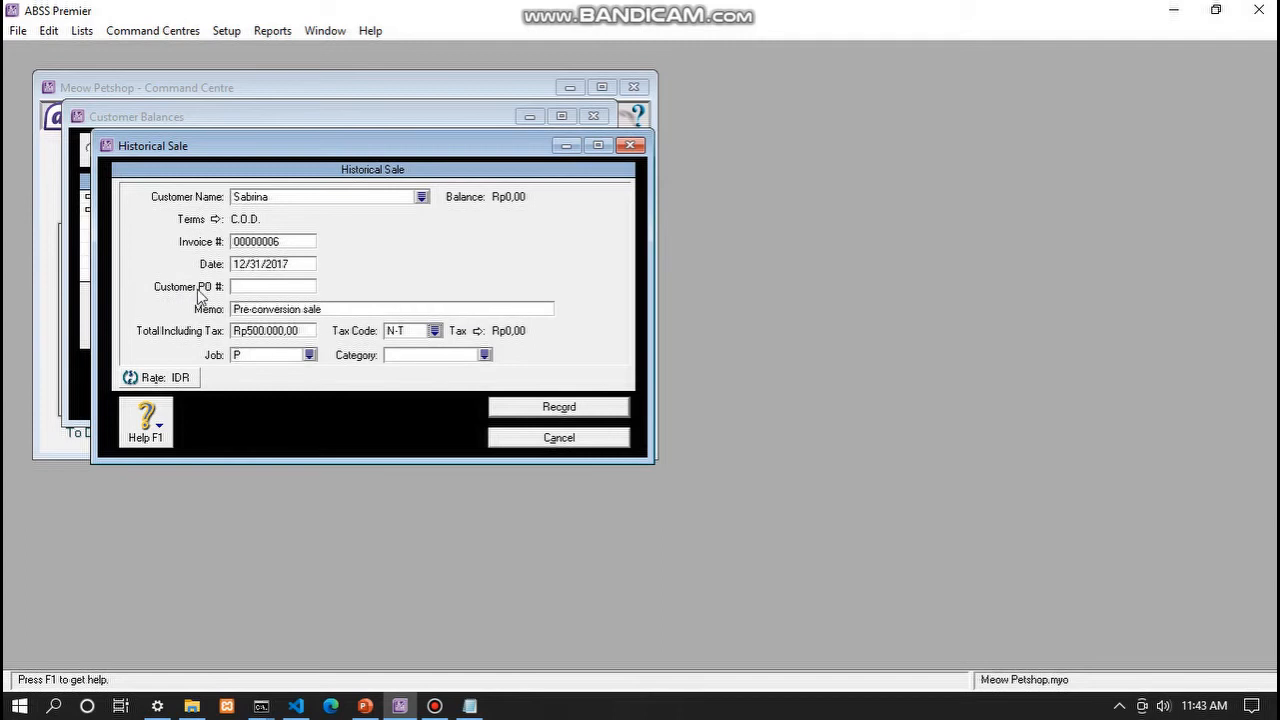
- Edit the sale date and invoice number, and reassign the Local category
{"action": "left_click", "coordinate": [261, 266]}
{"action": "left_click", "coordinate": [261, 266]}
{"action": "left_click", "coordinate": [284, 243]}
{"action": "type", "text": "I"}
{"action": "left_click", "coordinate": [484, 354]}
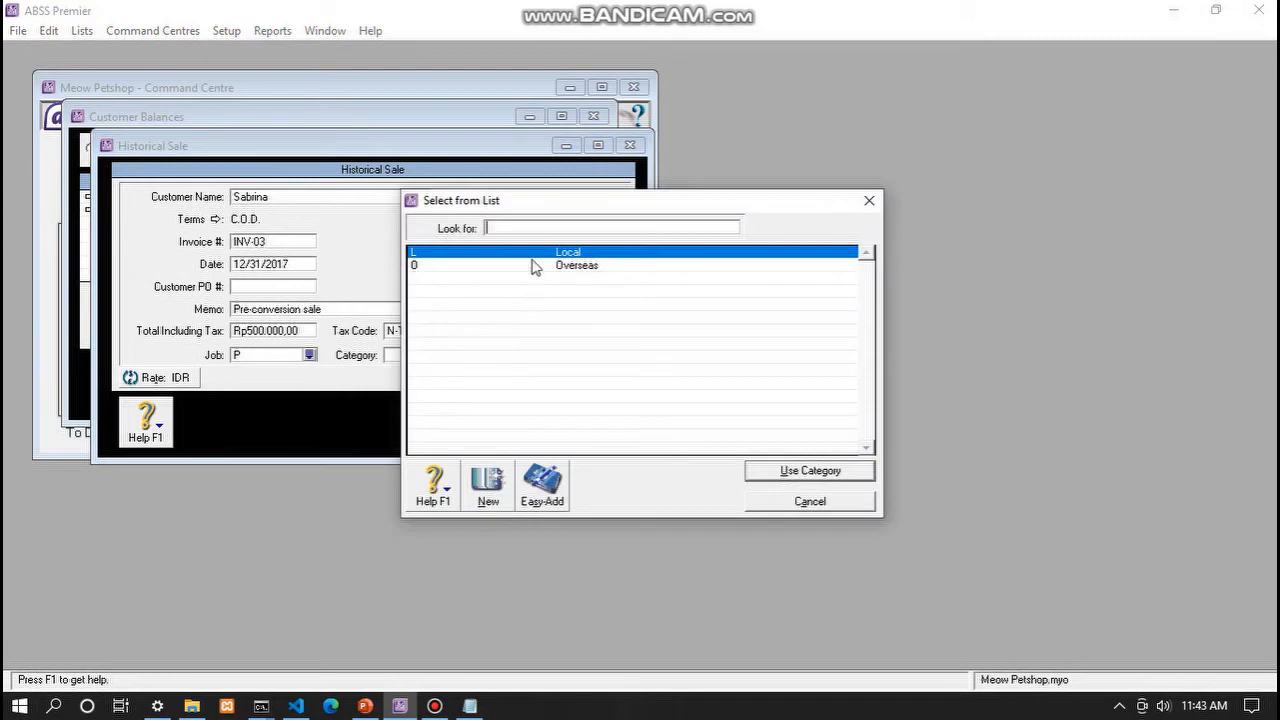
{"action": "left_click", "coordinate": [818, 470]}
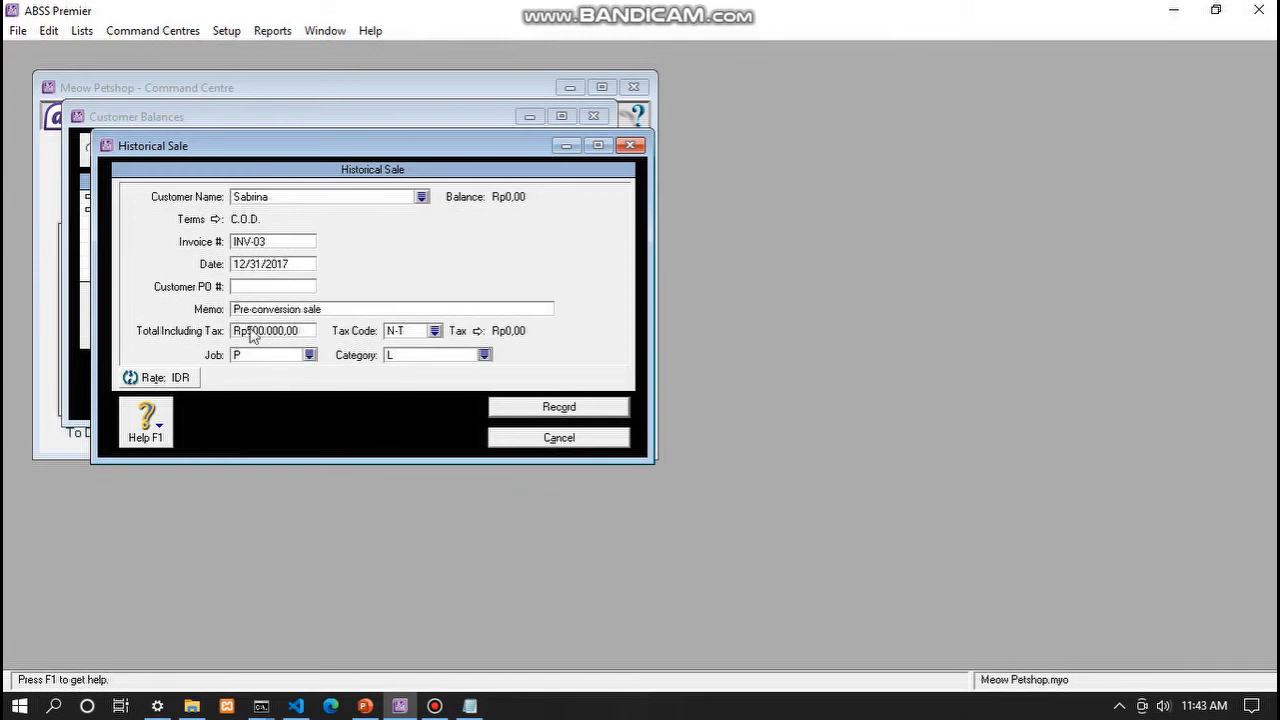
- Discard the sale, close Customer Balances, and advance to the supplier opening balances slide
{"action": "left_click", "coordinate": [547, 440]}
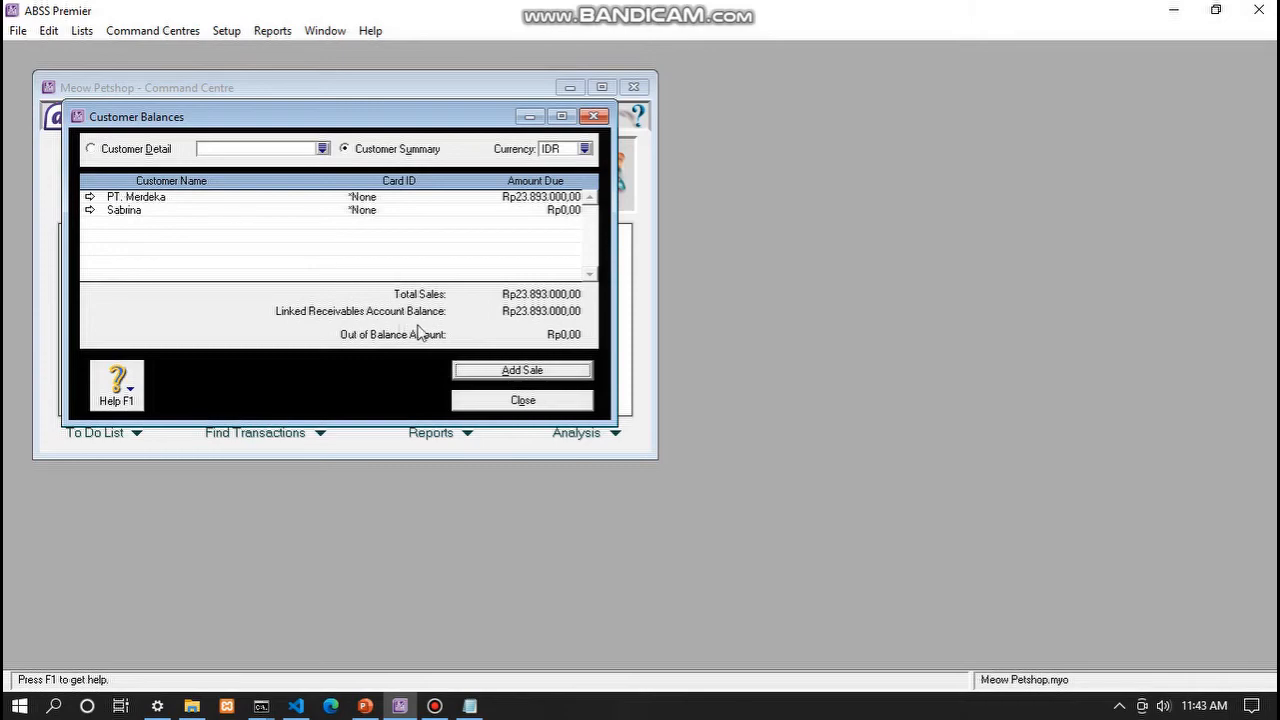
{"action": "left_click", "coordinate": [488, 404]}
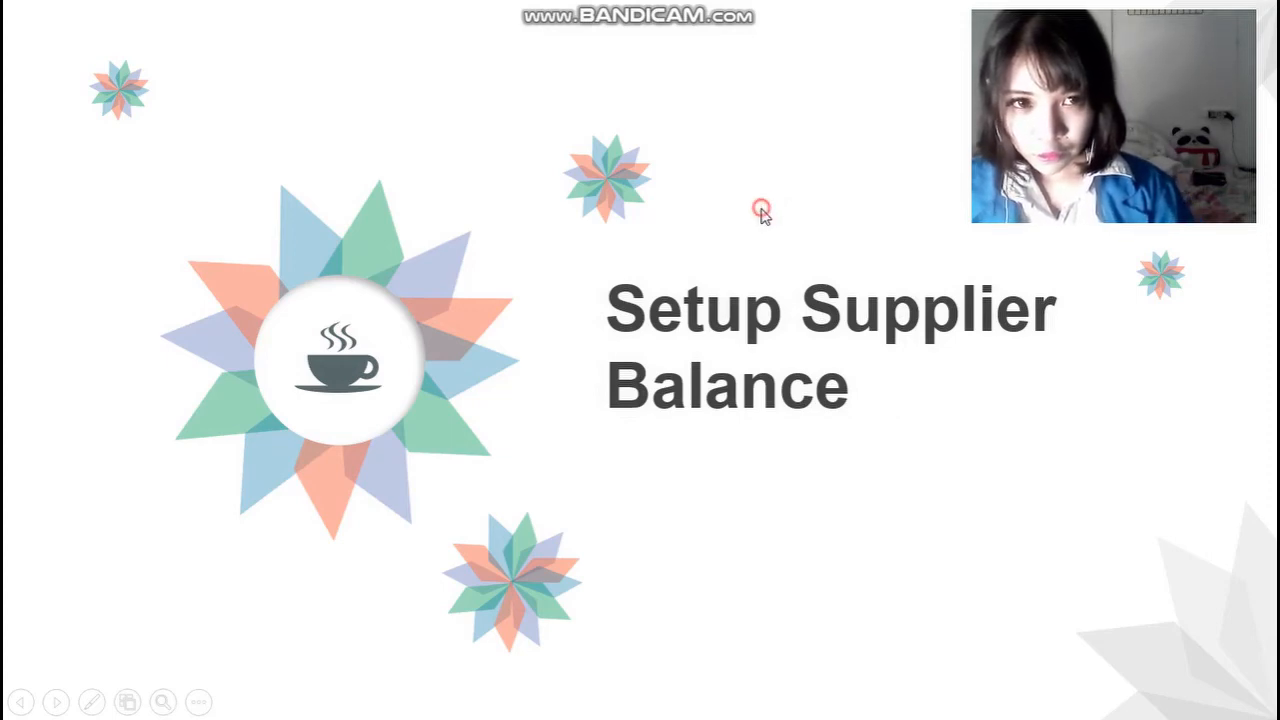
{"action": "left_click", "coordinate": [765, 215]}
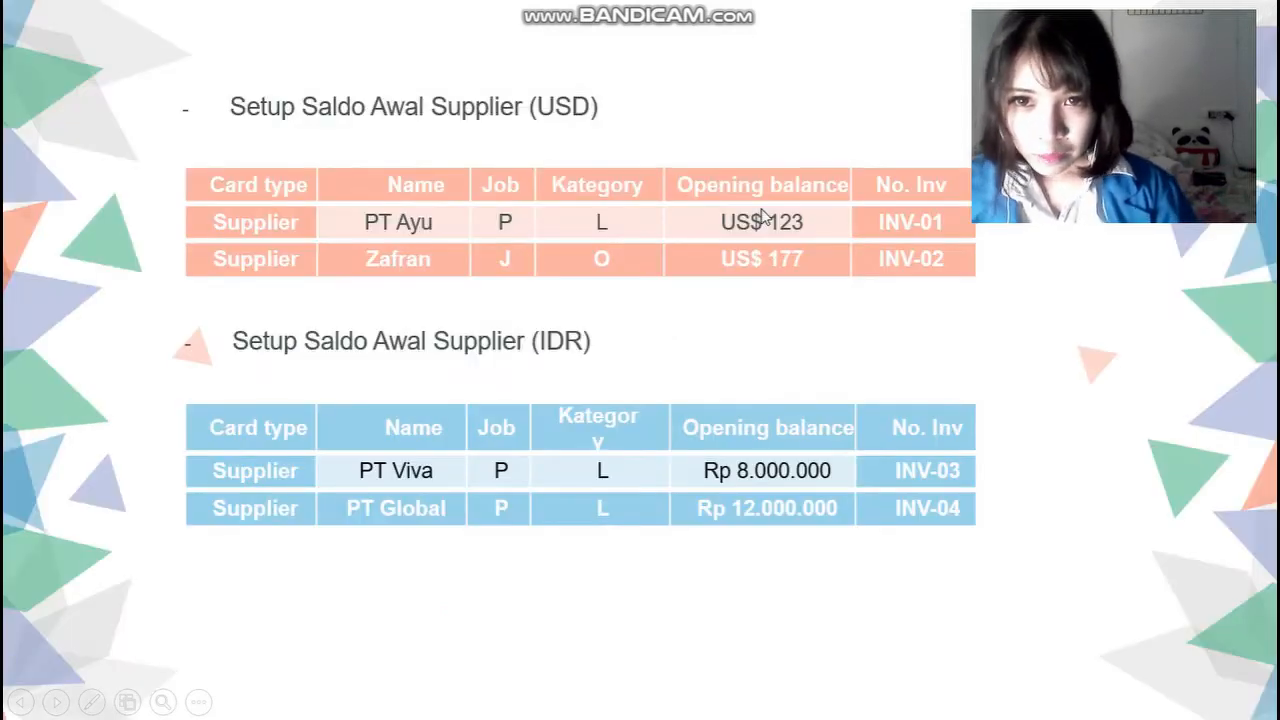
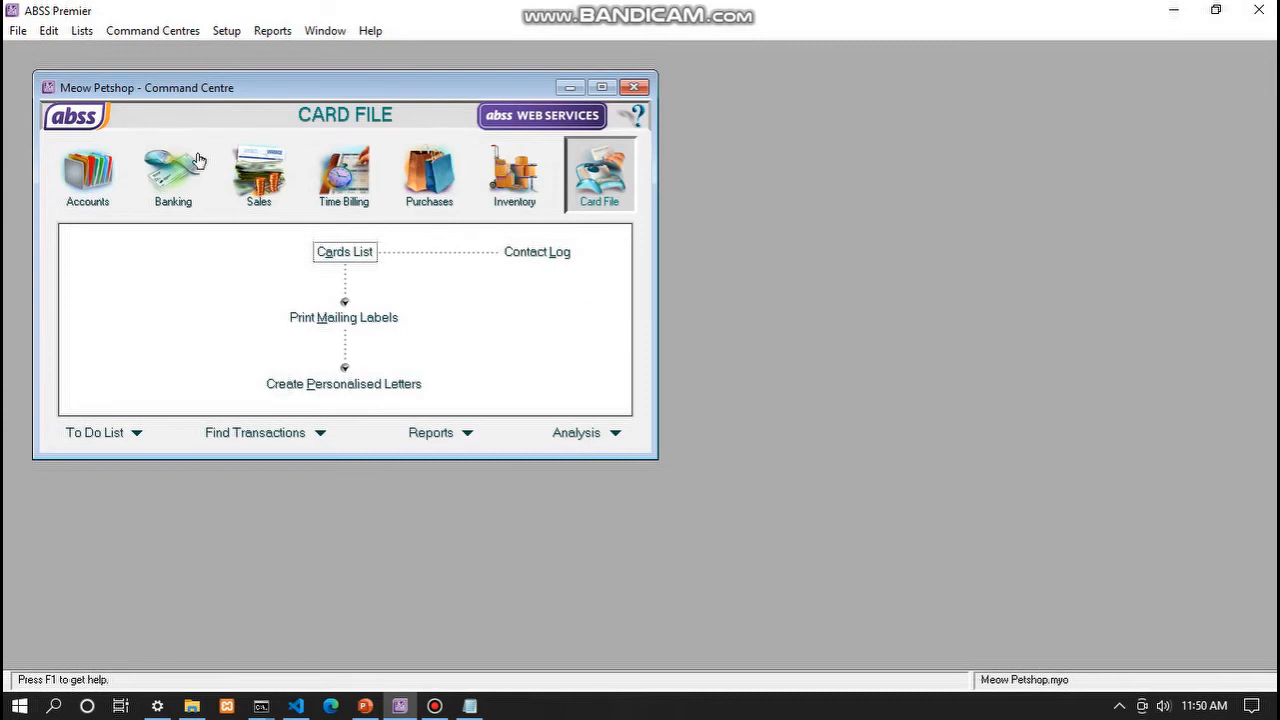
- Open Supplier Balances in USD, showing USD1.474,00 purchases and -USD60,00 out of balance
{"action": "left_click", "coordinate": [227, 31]}
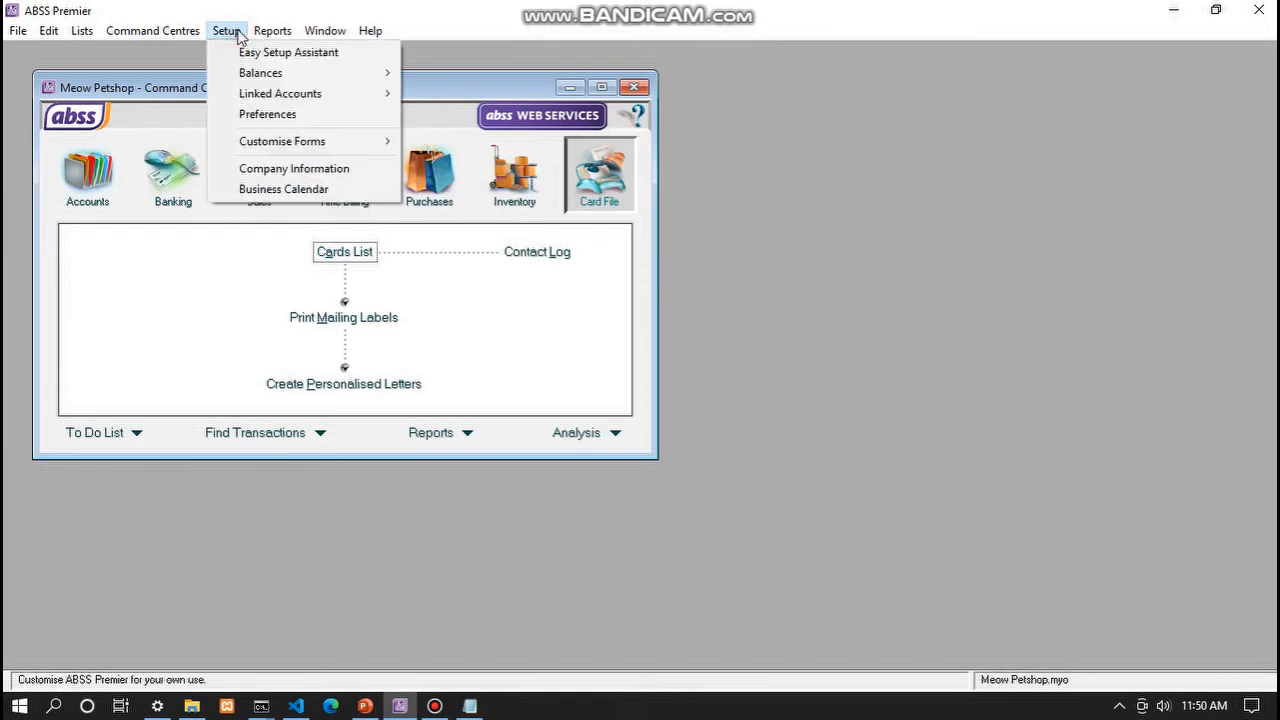
{"action": "mouse_move", "coordinate": [290, 75]}
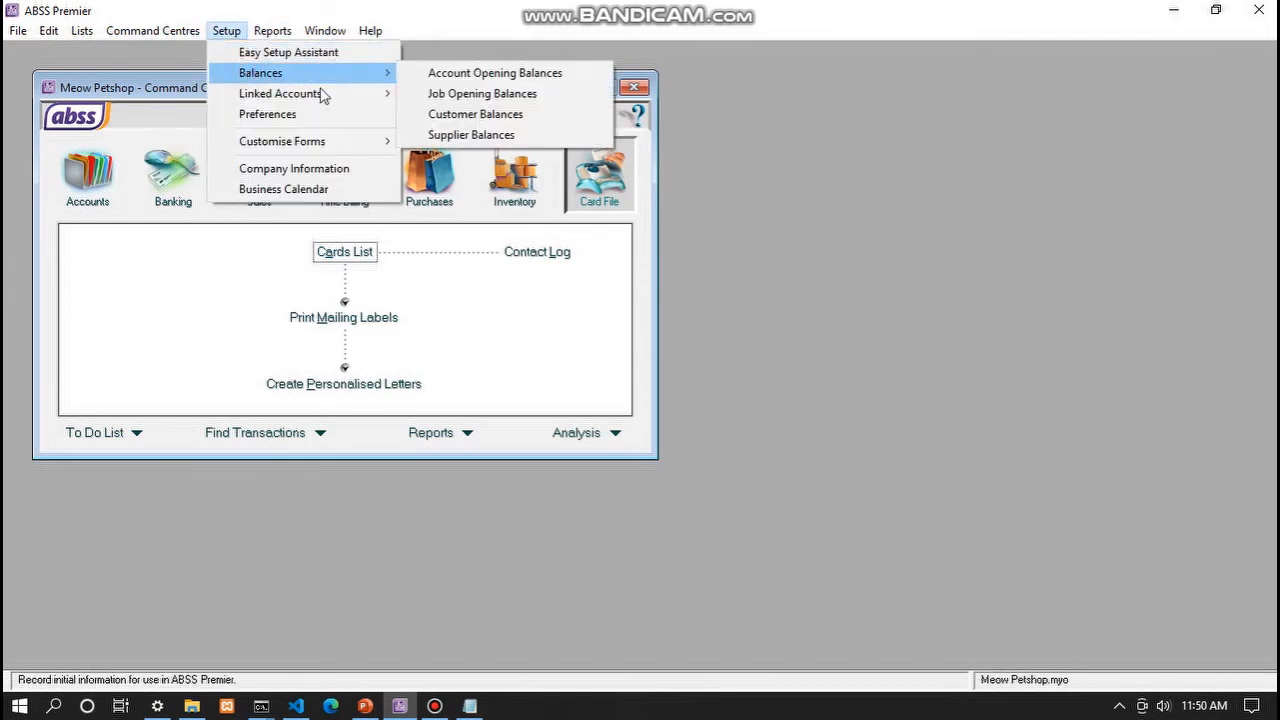
{"action": "left_click", "coordinate": [445, 136]}
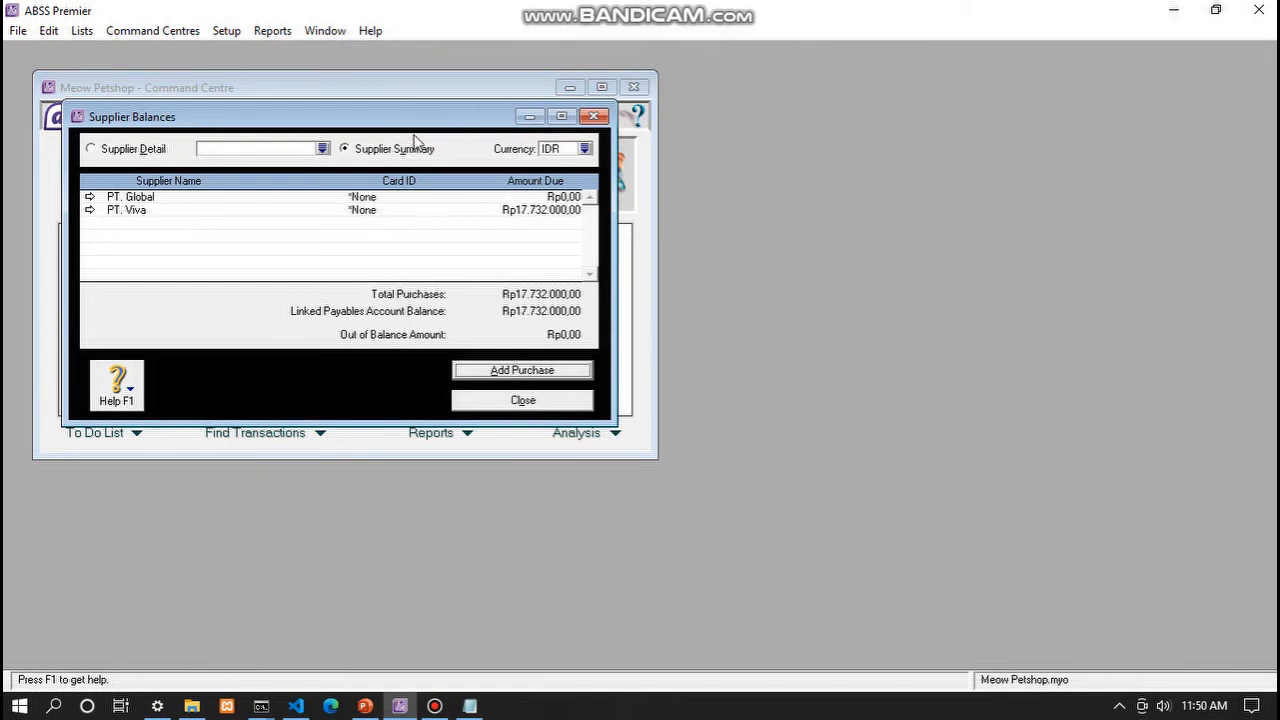
{"action": "left_click", "coordinate": [585, 149]}
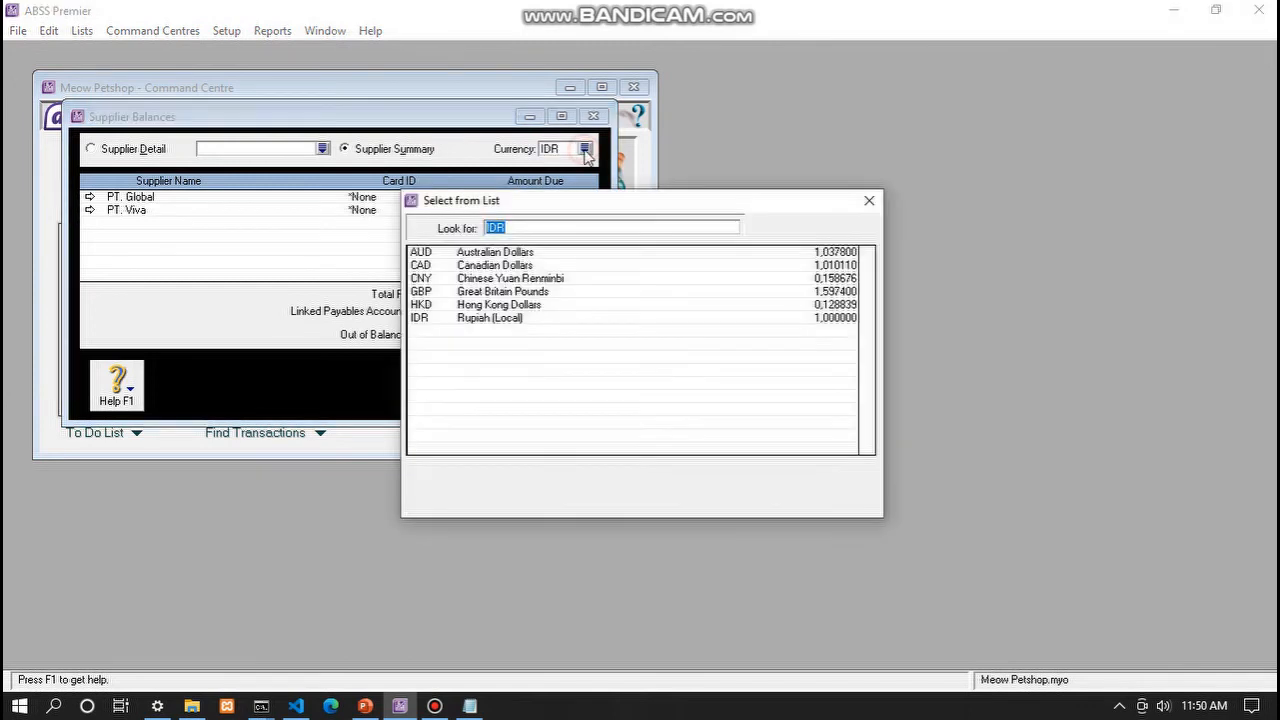
{"action": "left_click", "coordinate": [469, 383]}
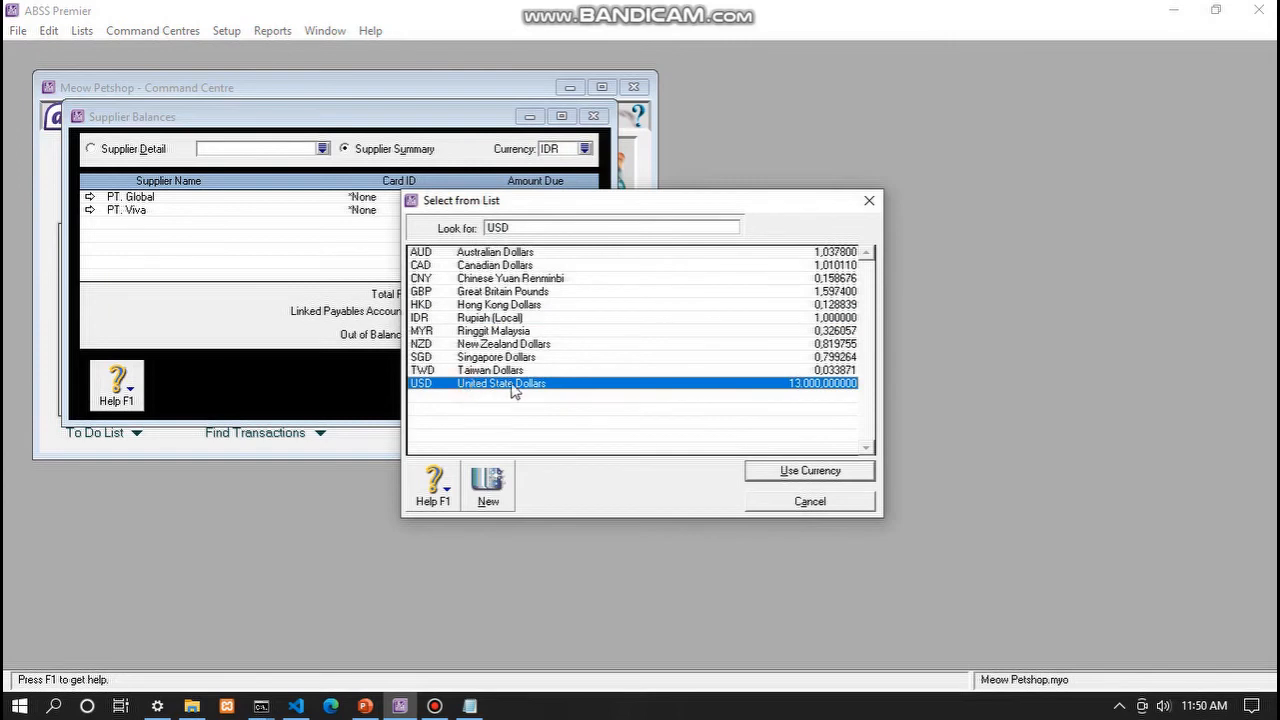
{"action": "left_click", "coordinate": [791, 474]}
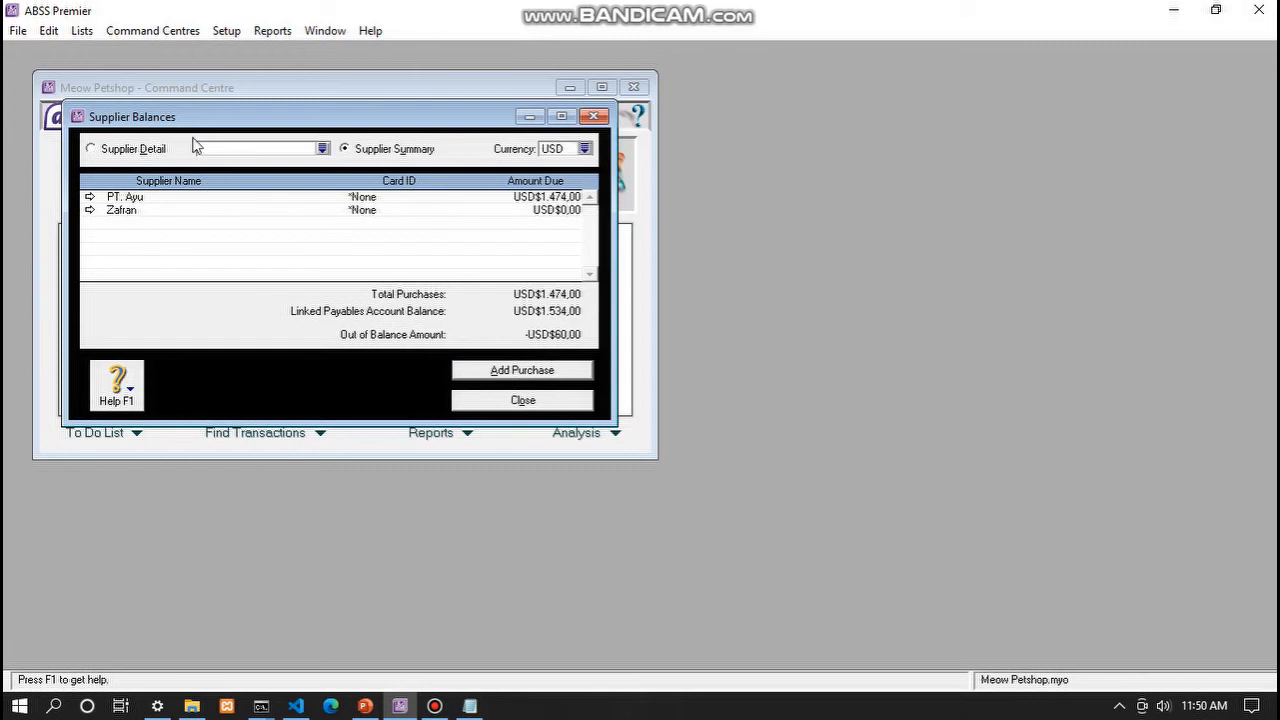
{"action": "left_click", "coordinate": [507, 372]}
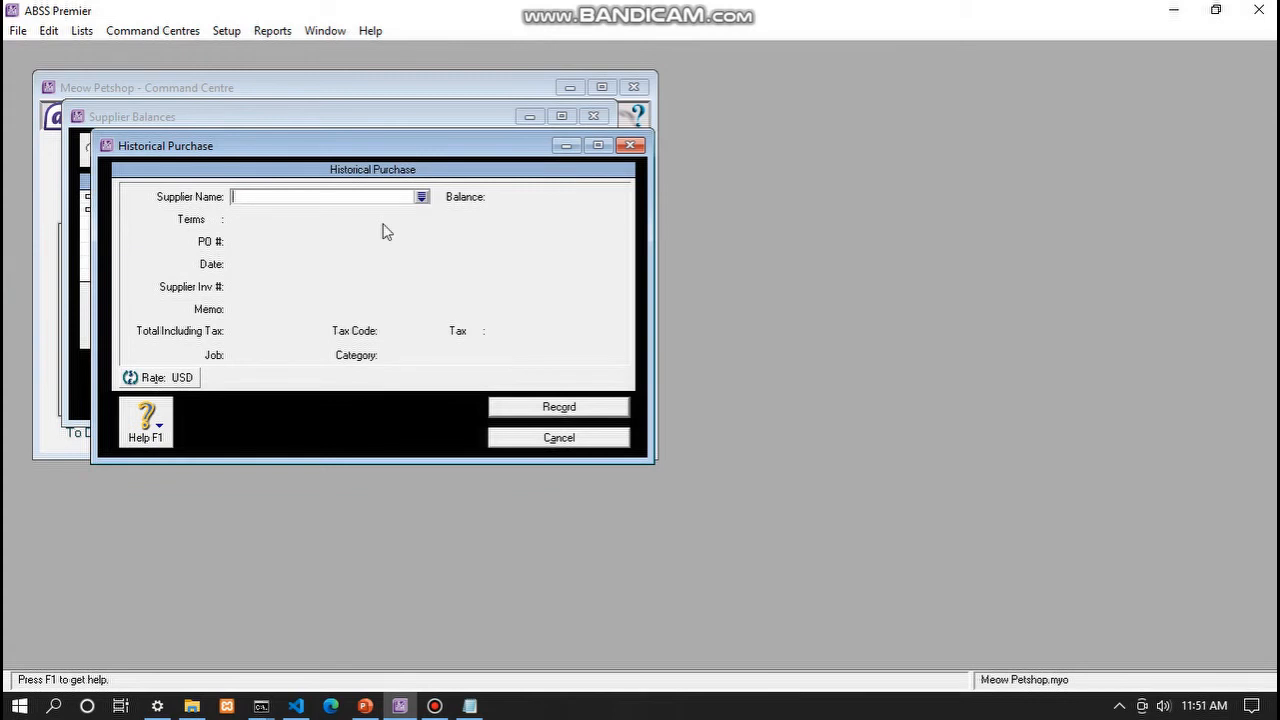
{"action": "type", "text": "PT."}
{"action": "key", "text": "BackSpace"}
{"action": "key", "text": "Tab"}
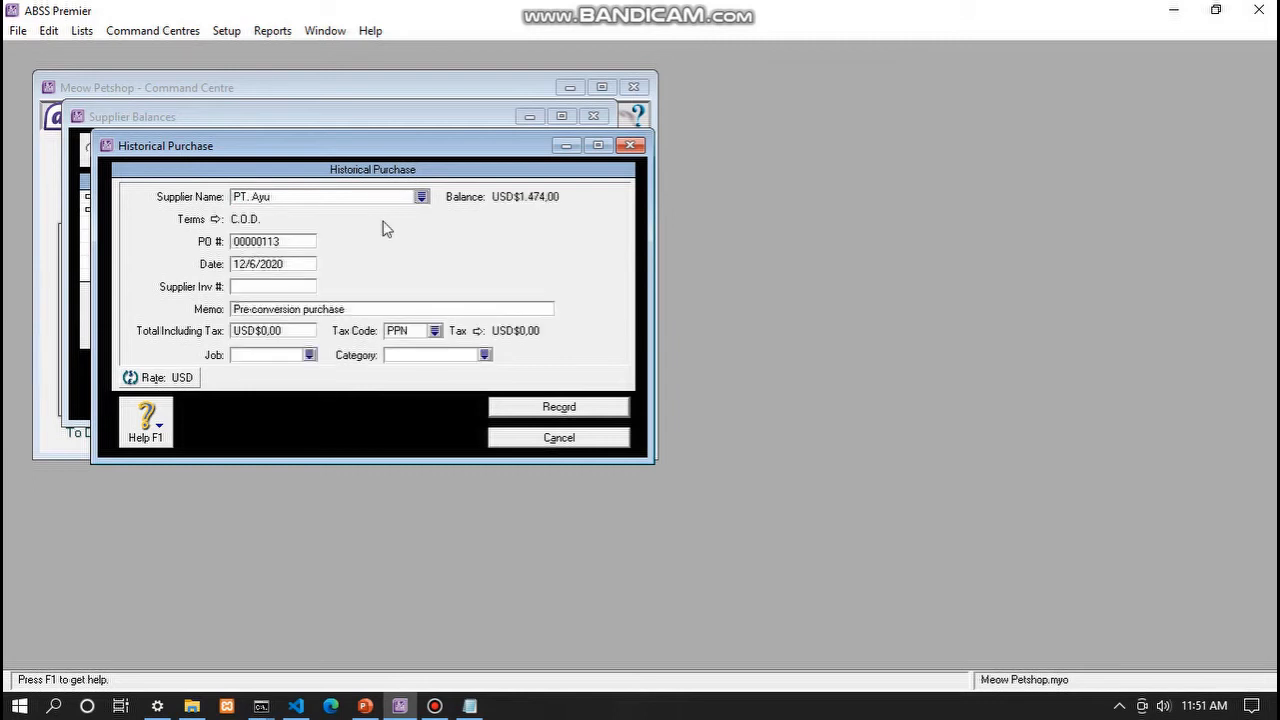
{"action": "left_click", "coordinate": [484, 354]}
{"action": "left_click", "coordinate": [808, 470]}
{"action": "left_click", "coordinate": [309, 354]}
{"action": "left_click", "coordinate": [555, 268]}
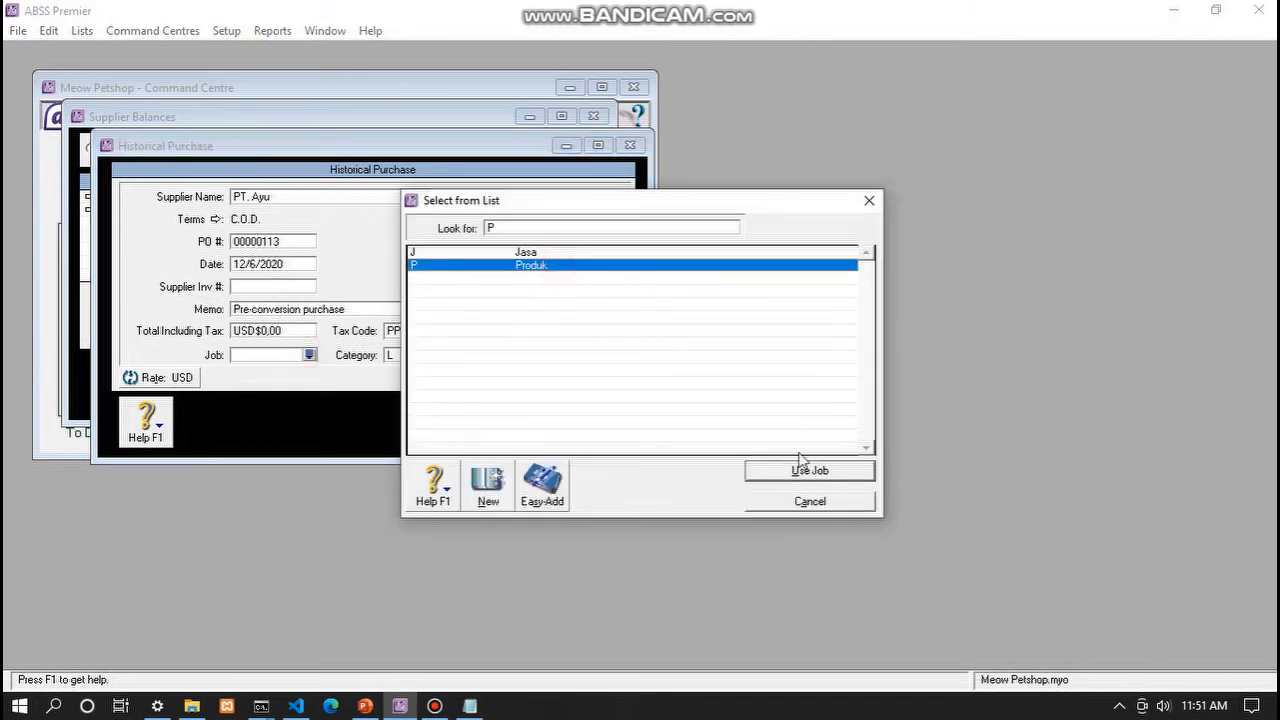
{"action": "left_click", "coordinate": [808, 472]}
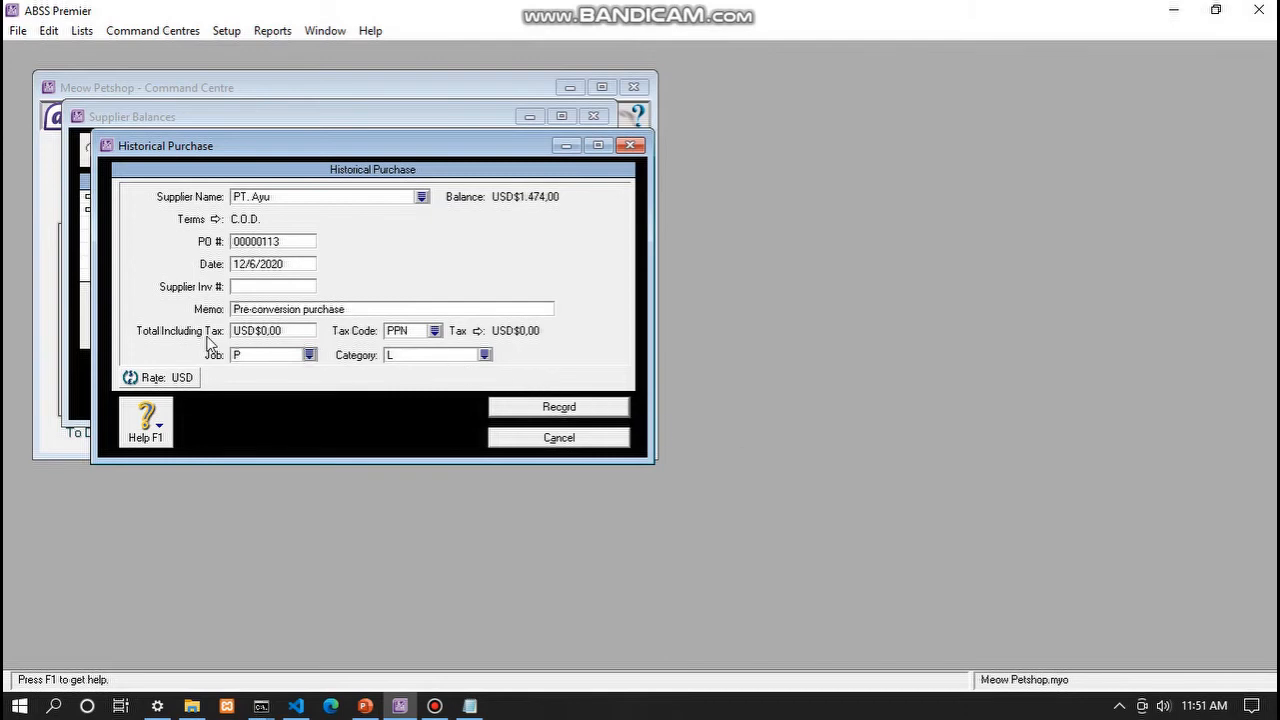
{"action": "left_click", "coordinate": [257, 333]}
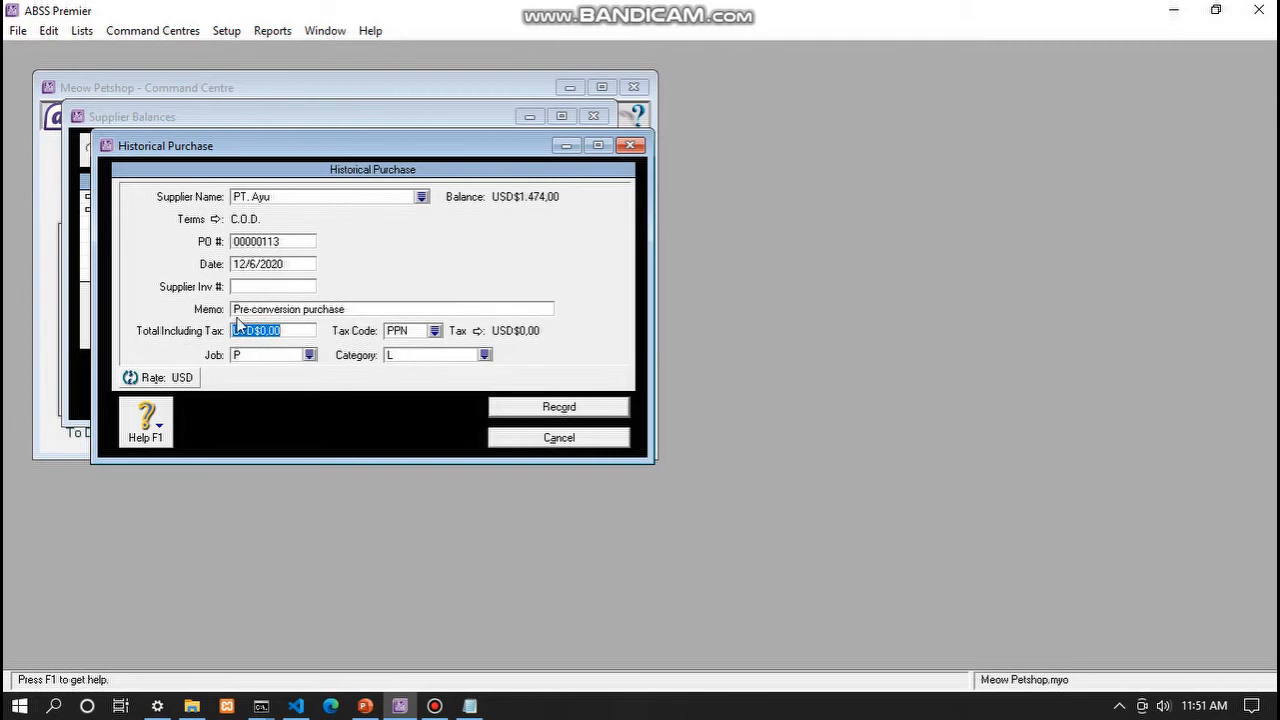
{"action": "type", "text": "123"}
{"action": "key", "text": "Tab"}
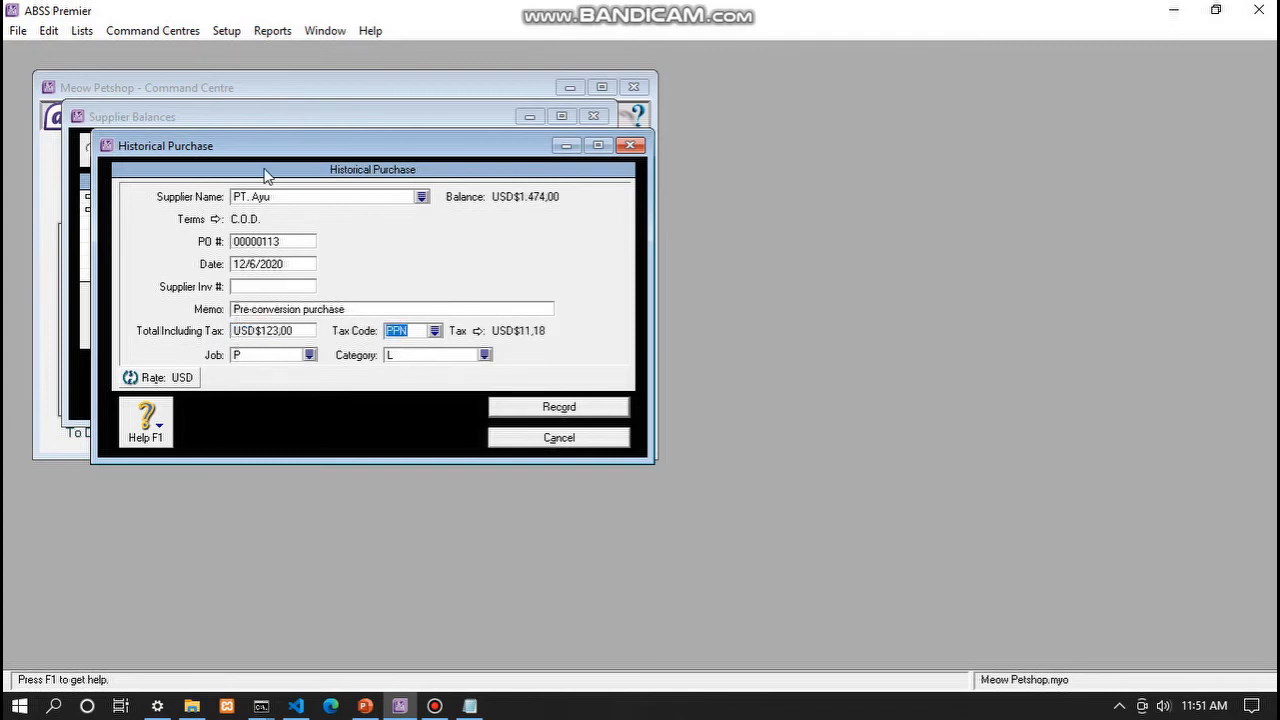
{"action": "left_click", "coordinate": [434, 330]}
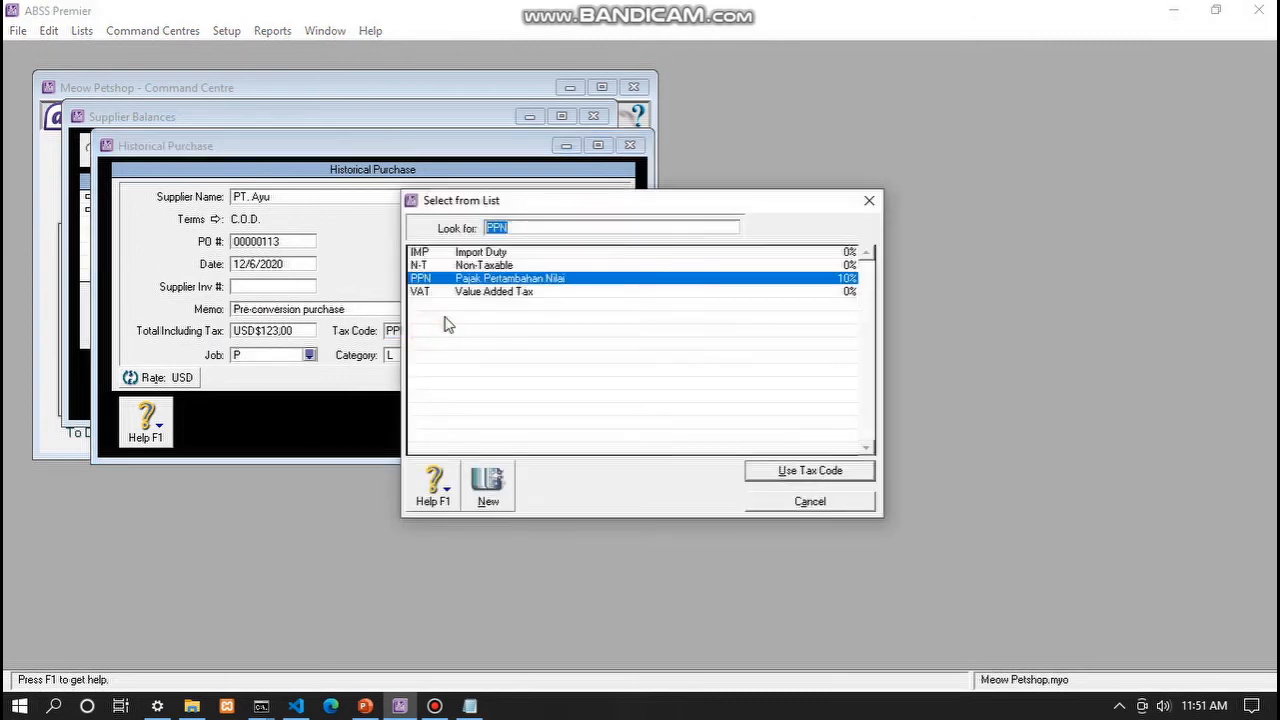
{"action": "left_click", "coordinate": [463, 265]}
{"action": "left_click", "coordinate": [797, 462]}
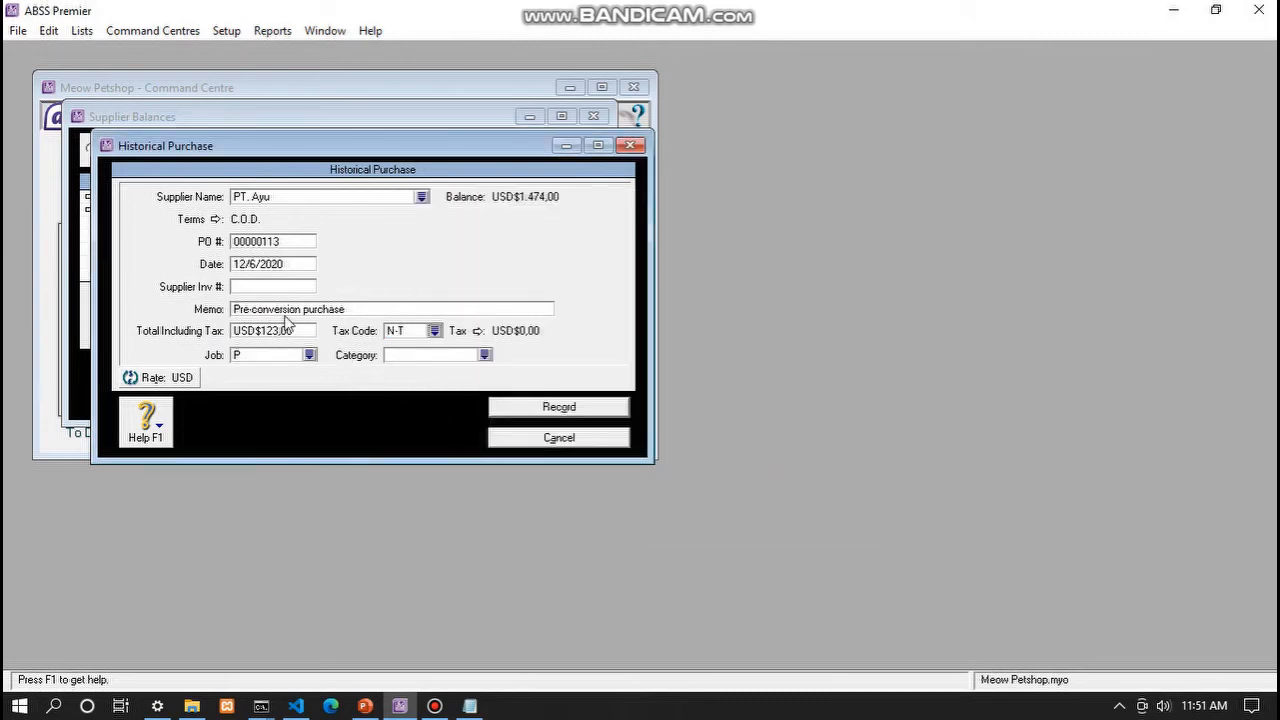
{"action": "left_click", "coordinate": [256, 265]}
{"action": "left_click", "coordinate": [253, 264]}
{"action": "key", "text": "BackSpace"}
{"action": "type", "text": "31/2017"}
{"action": "left_click", "coordinate": [295, 241]}
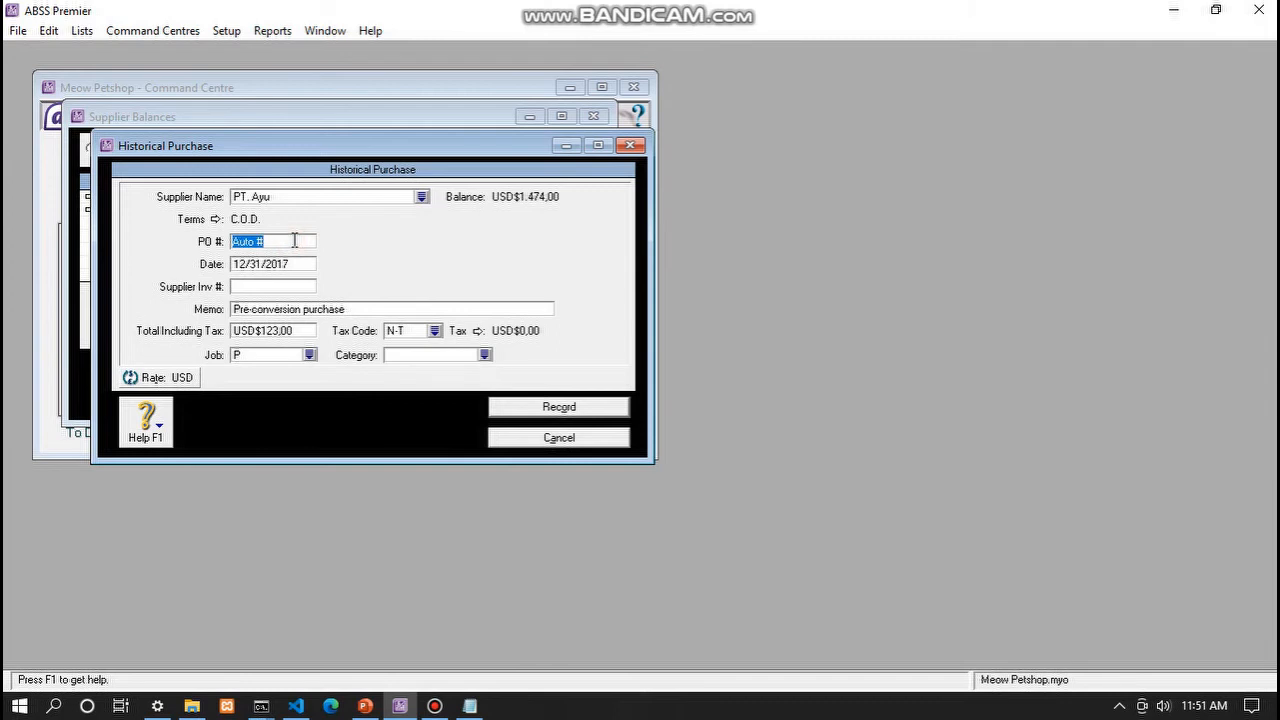
{"action": "type", "text": "IN"}
{"action": "type", "text": "C"}
{"action": "key", "text": "BackSpace"}
{"action": "type", "text": "V-0"}
{"action": "left_click", "coordinate": [484, 354]}
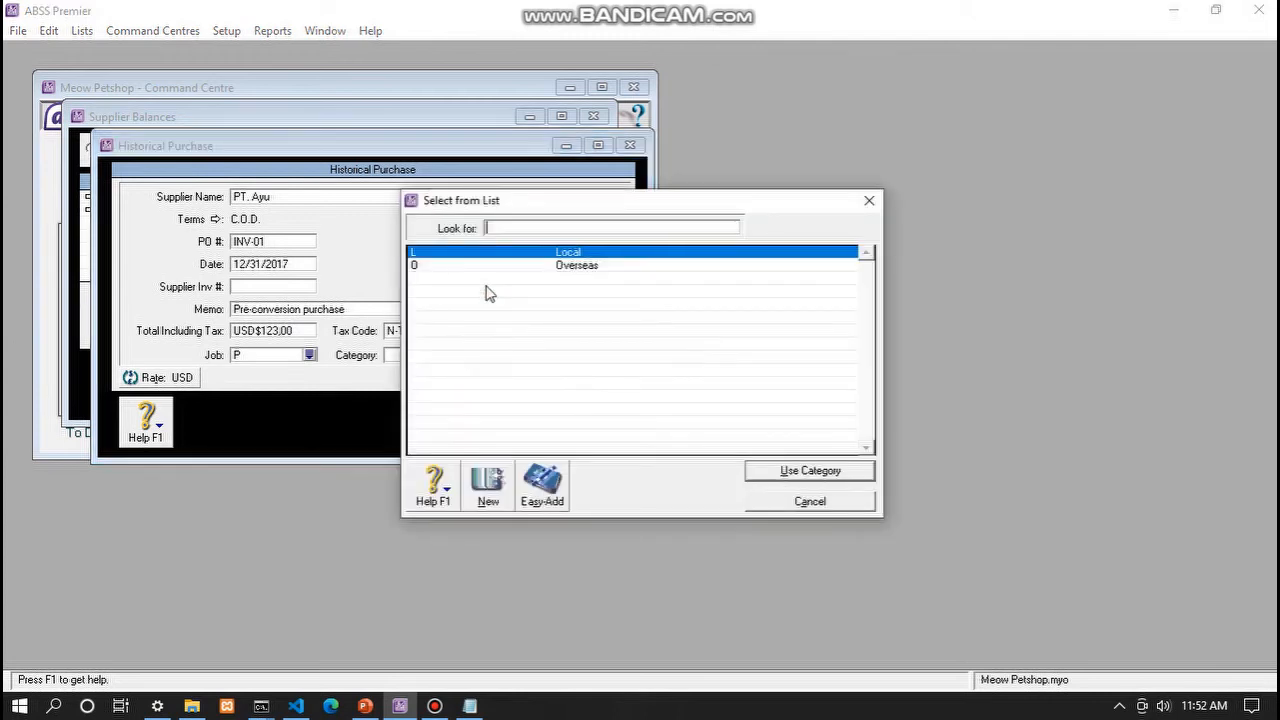
{"action": "left_click", "coordinate": [830, 466]}
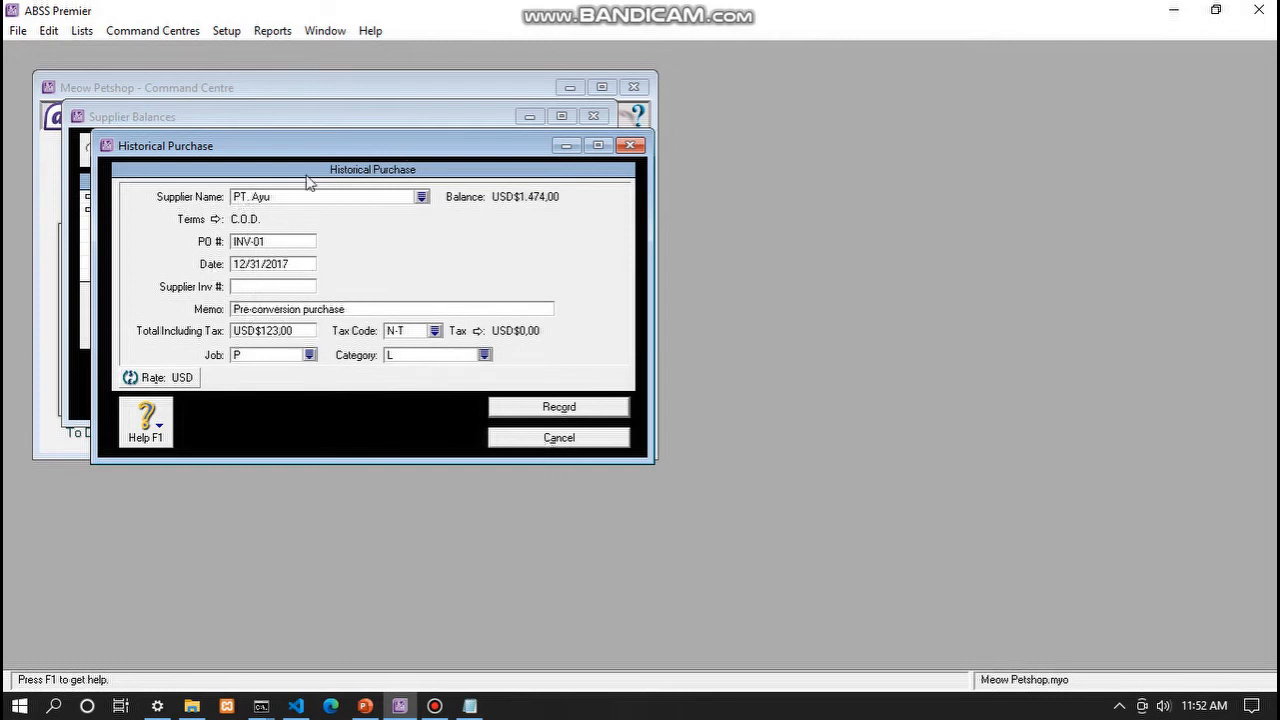
{"action": "left_click", "coordinate": [533, 440]}
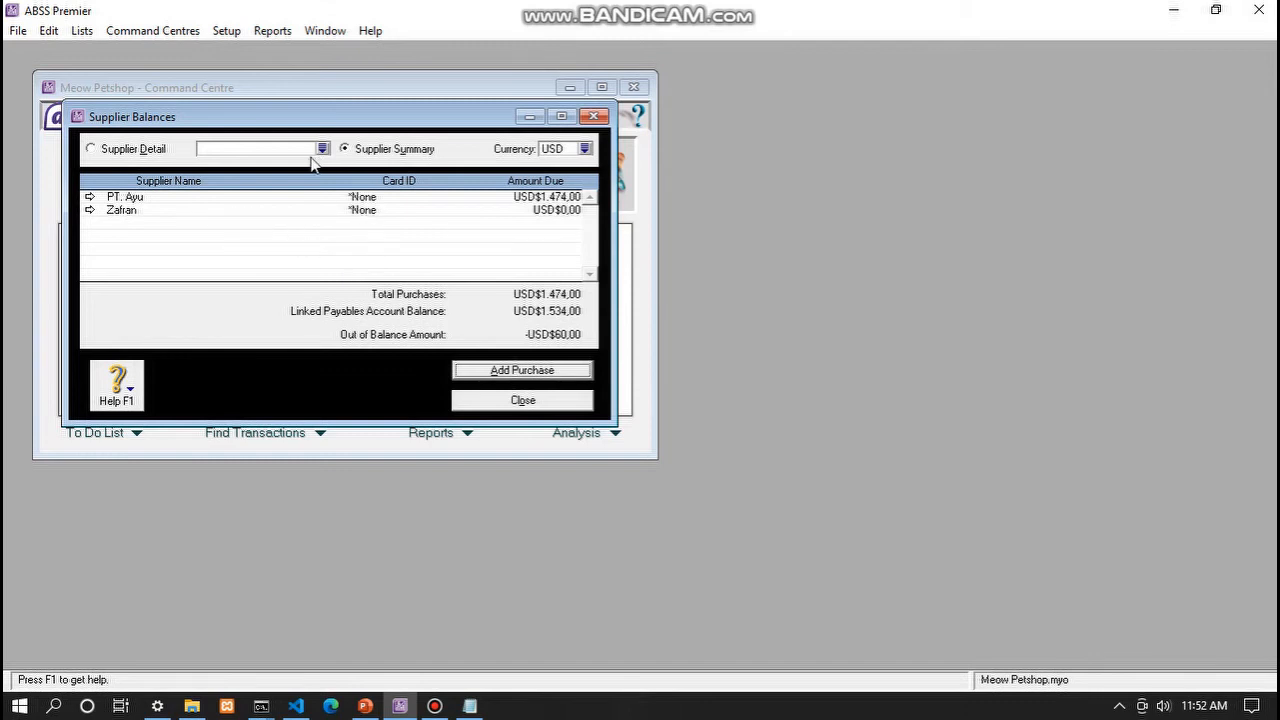
- Switch supplier balances to IDR (Rp17.732.000,00, balanced) and start a blank historical purchase
{"action": "left_click", "coordinate": [584, 149]}
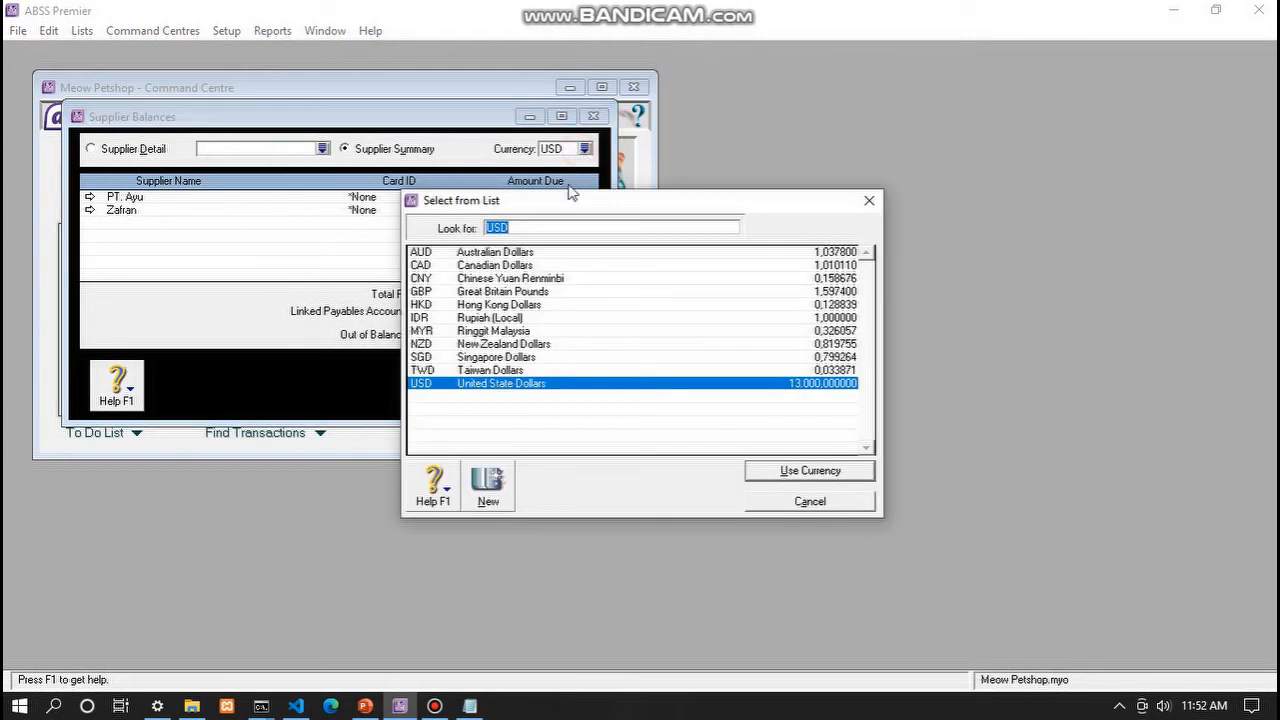
{"action": "left_click", "coordinate": [463, 318]}
{"action": "left_click", "coordinate": [790, 470]}
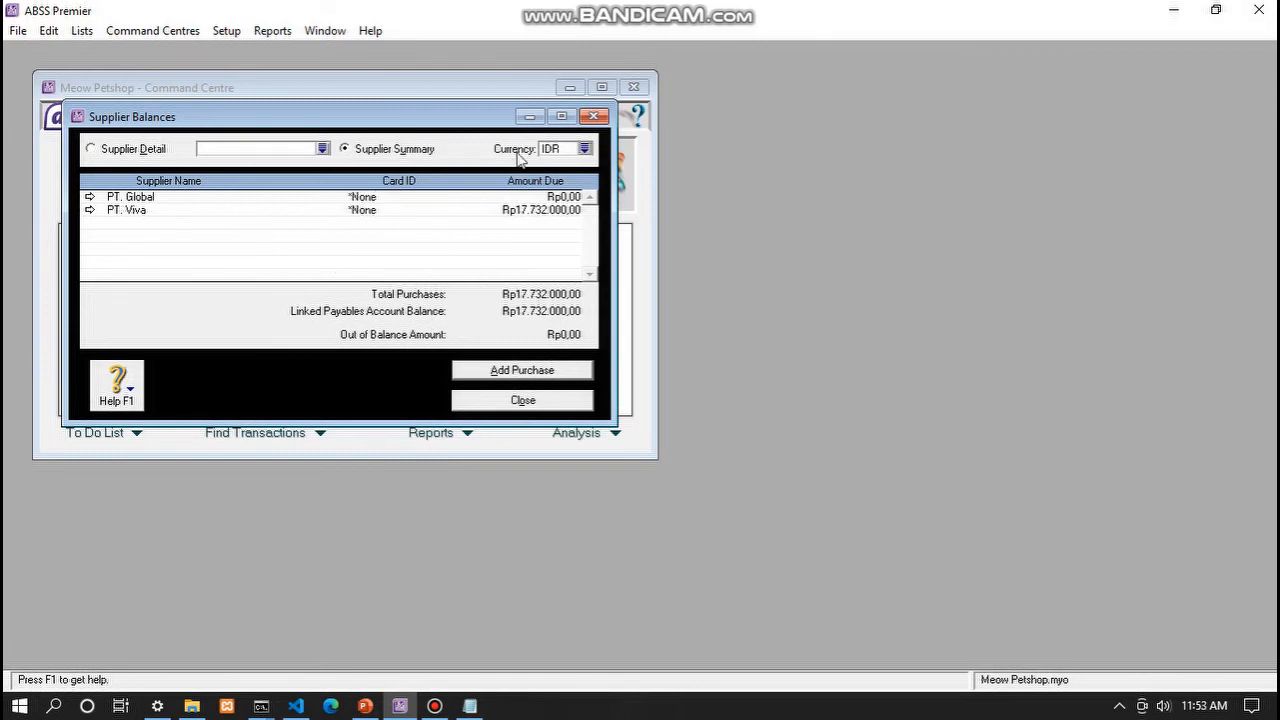
{"action": "left_click", "coordinate": [533, 372]}
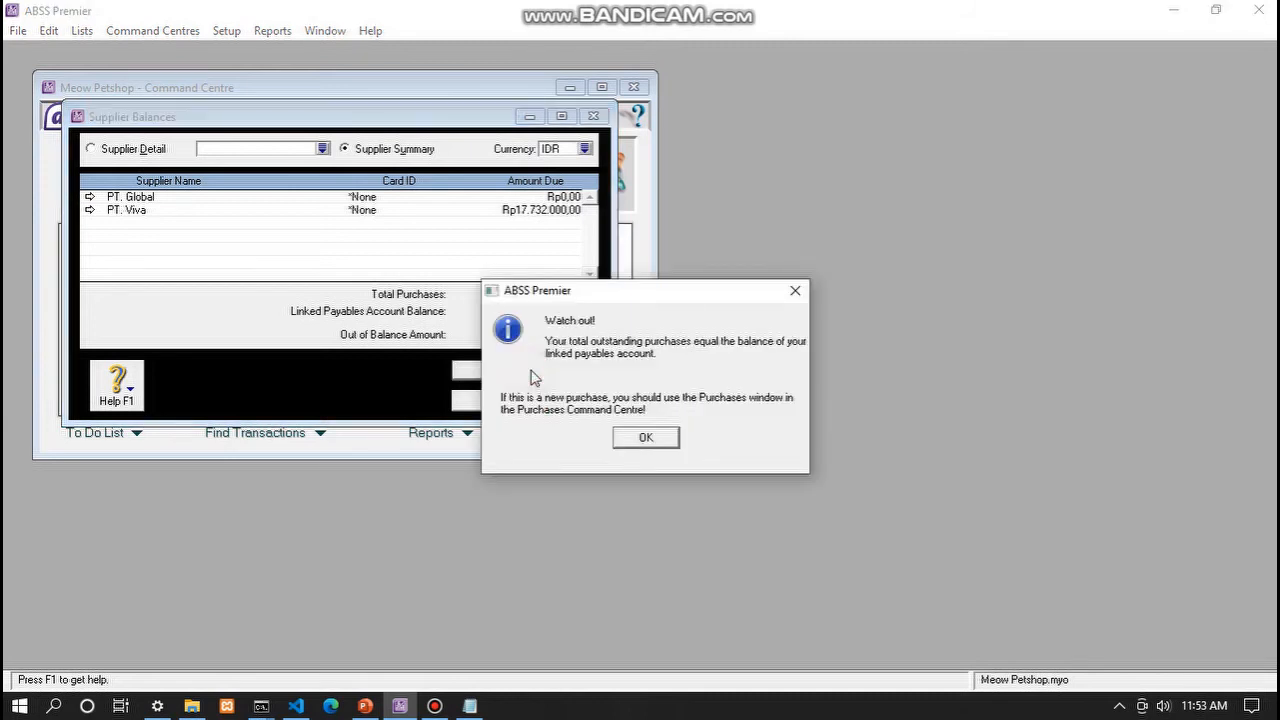
{"action": "left_click", "coordinate": [646, 437]}
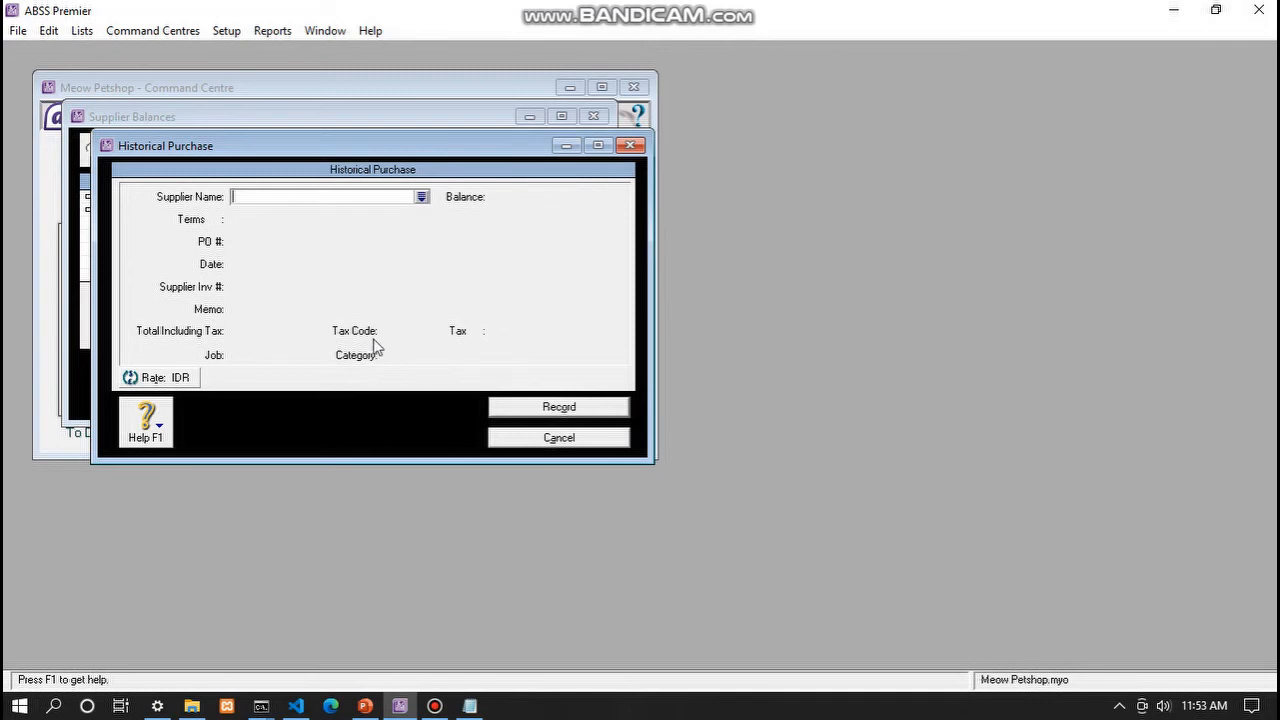
- Draft a purchase for supplier PT. Viva with category Local and job P (Produk)
{"action": "type", "text": "PT. Viva"}
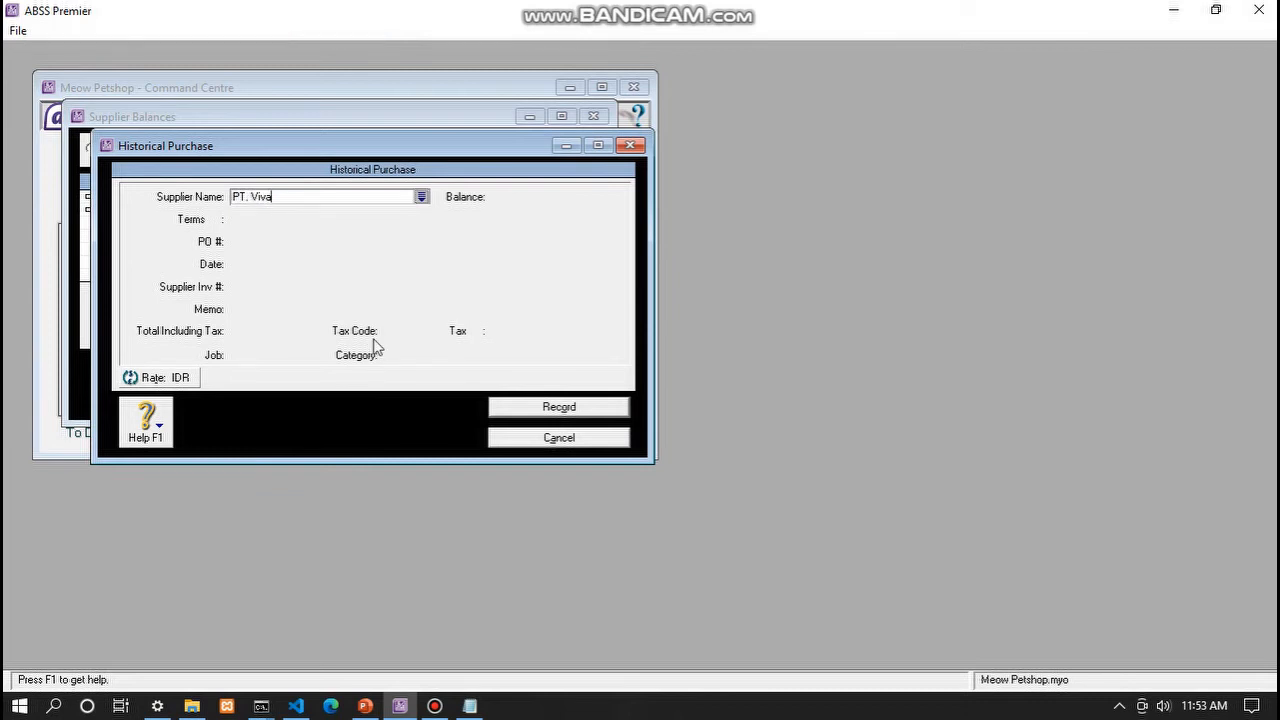
{"action": "key", "text": "Tab"}
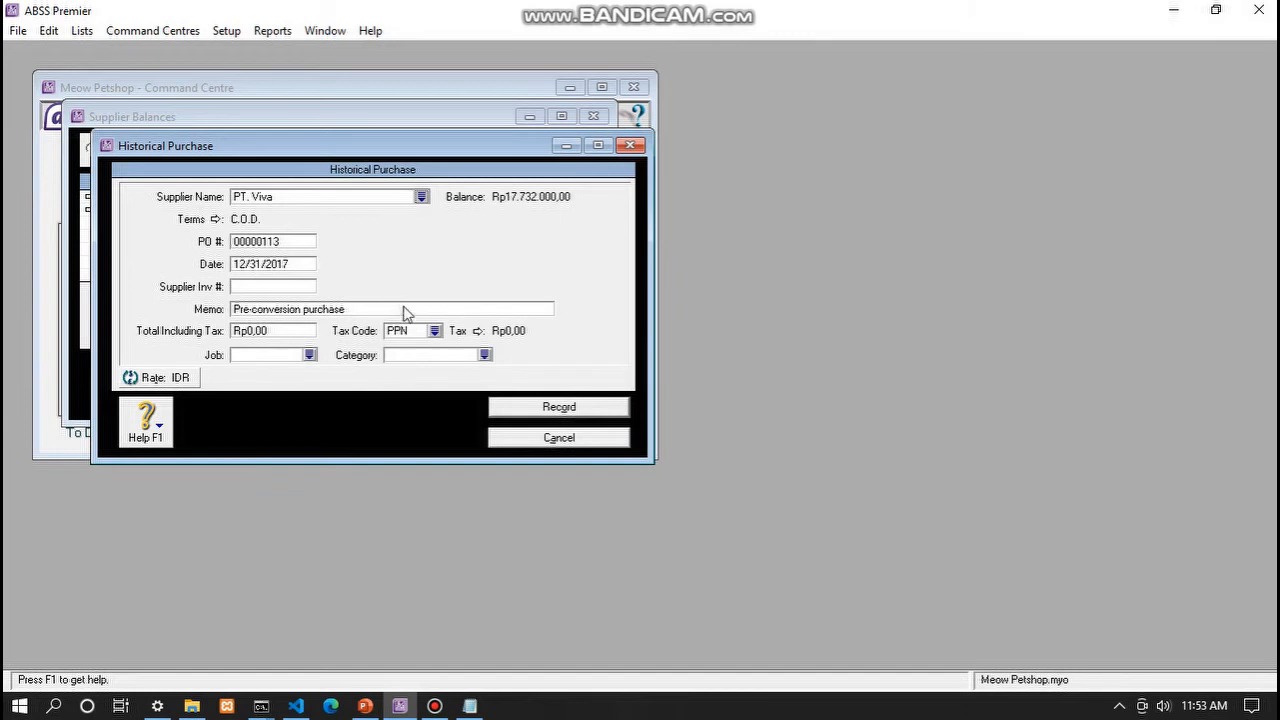
{"action": "left_click", "coordinate": [484, 354]}
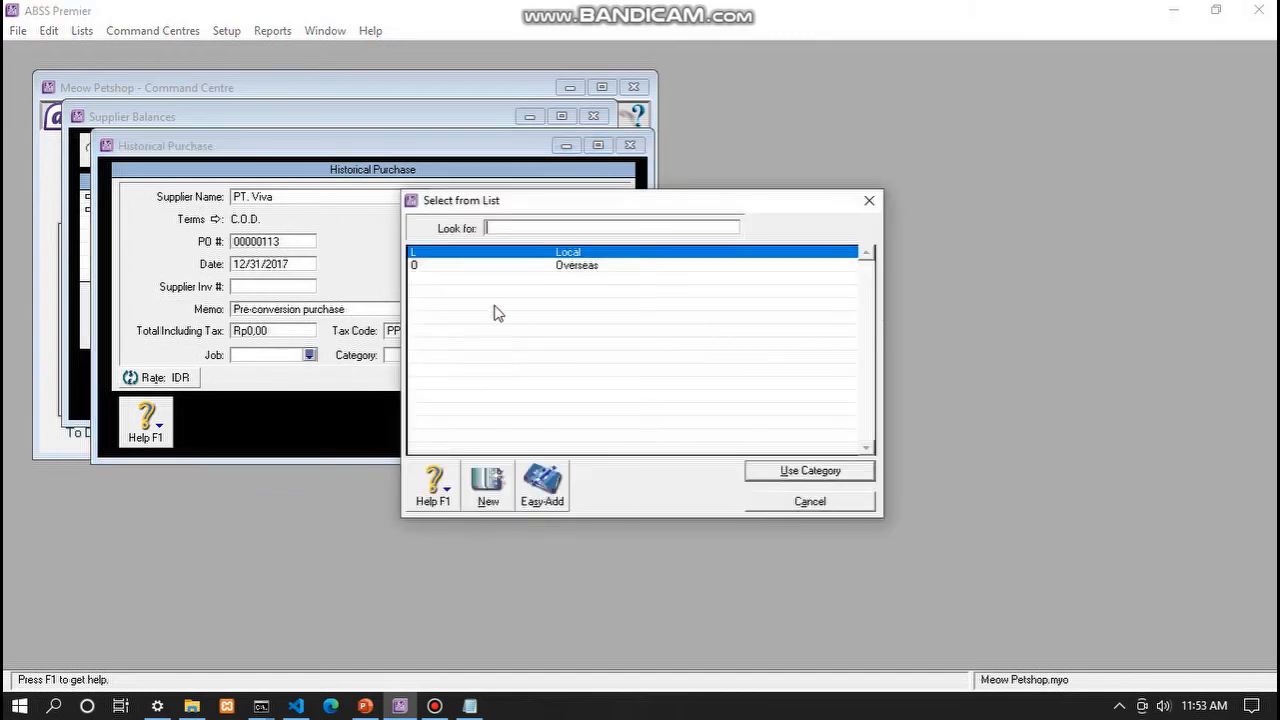
{"action": "left_click", "coordinate": [808, 470]}
{"action": "left_click", "coordinate": [310, 355]}
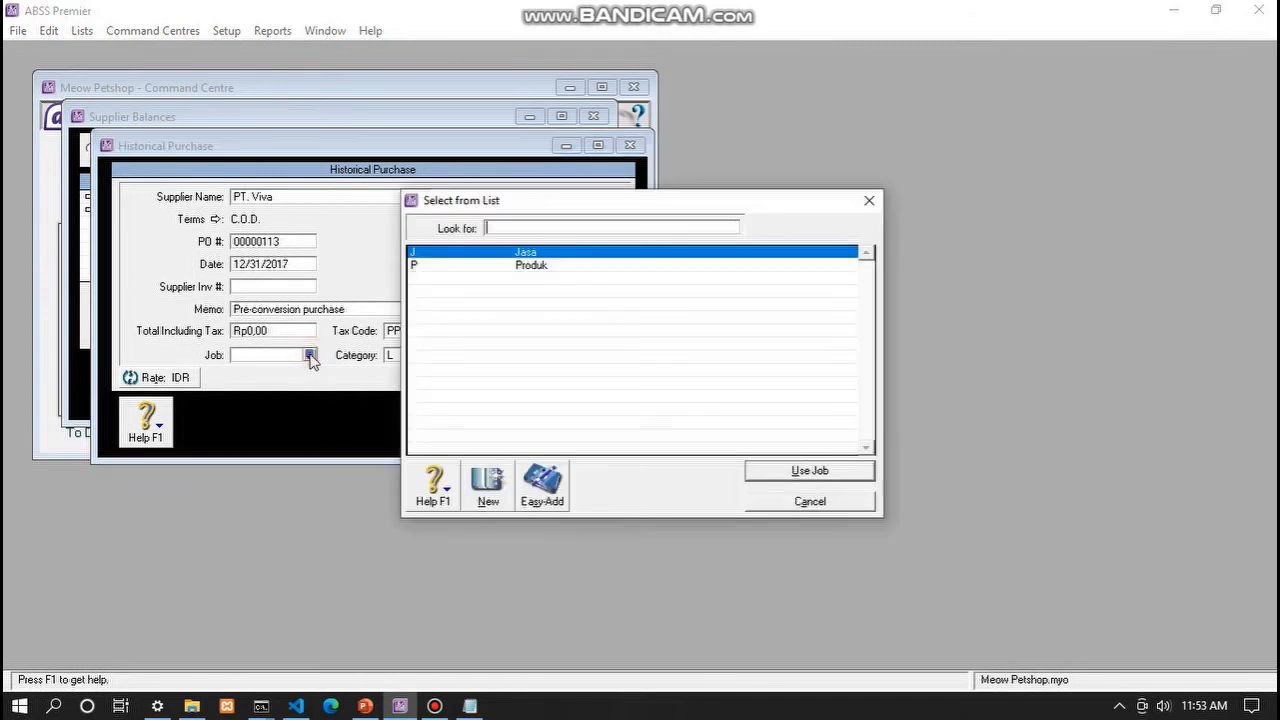
{"action": "type", "text": "P"}
{"action": "left_click", "coordinate": [818, 476]}
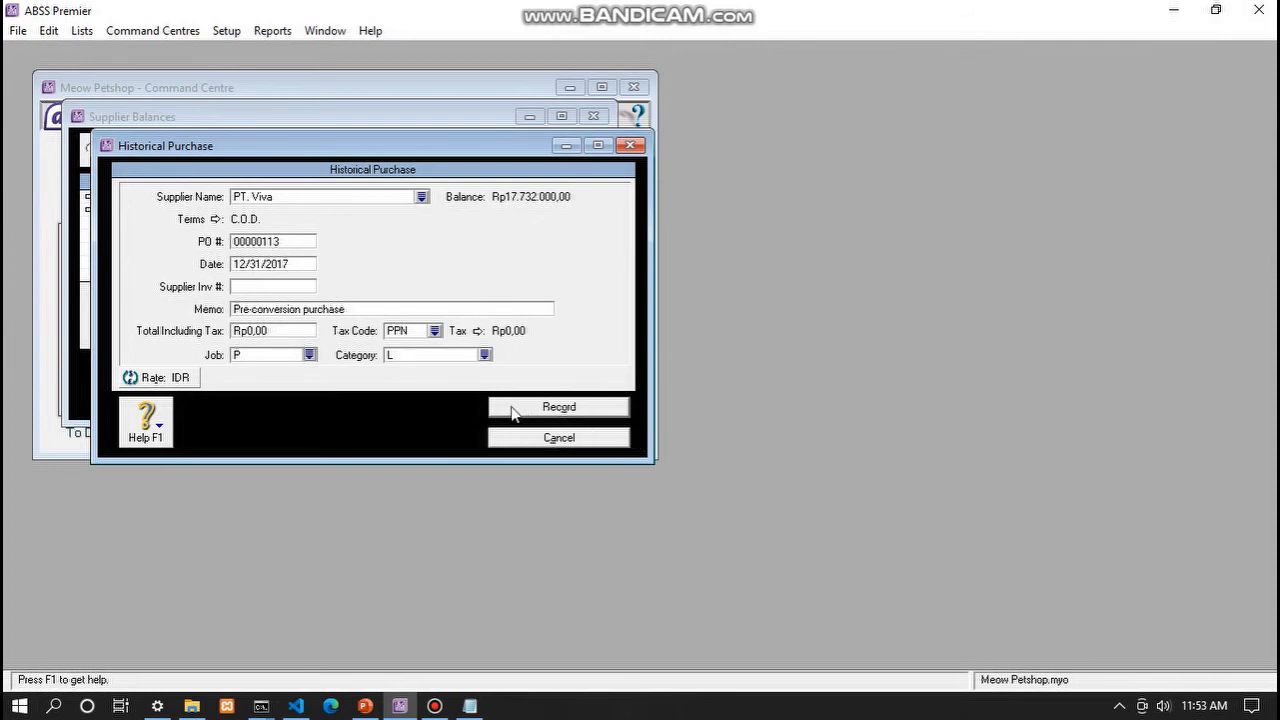
- Enter a Rp8.000.000,00 total with non-taxable tax code N-T
{"action": "left_click", "coordinate": [262, 331]}
{"action": "type", "text": "8000000"}
{"action": "key", "text": "Tab"}
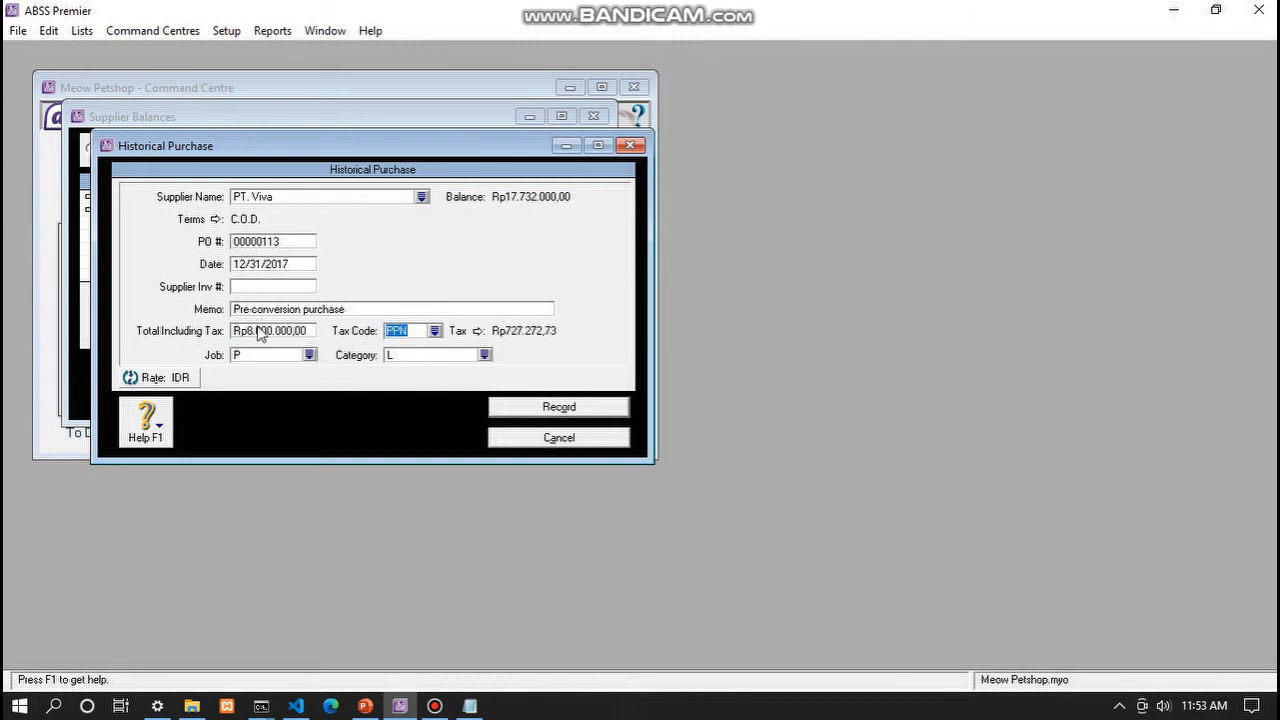
{"action": "left_click", "coordinate": [434, 331]}
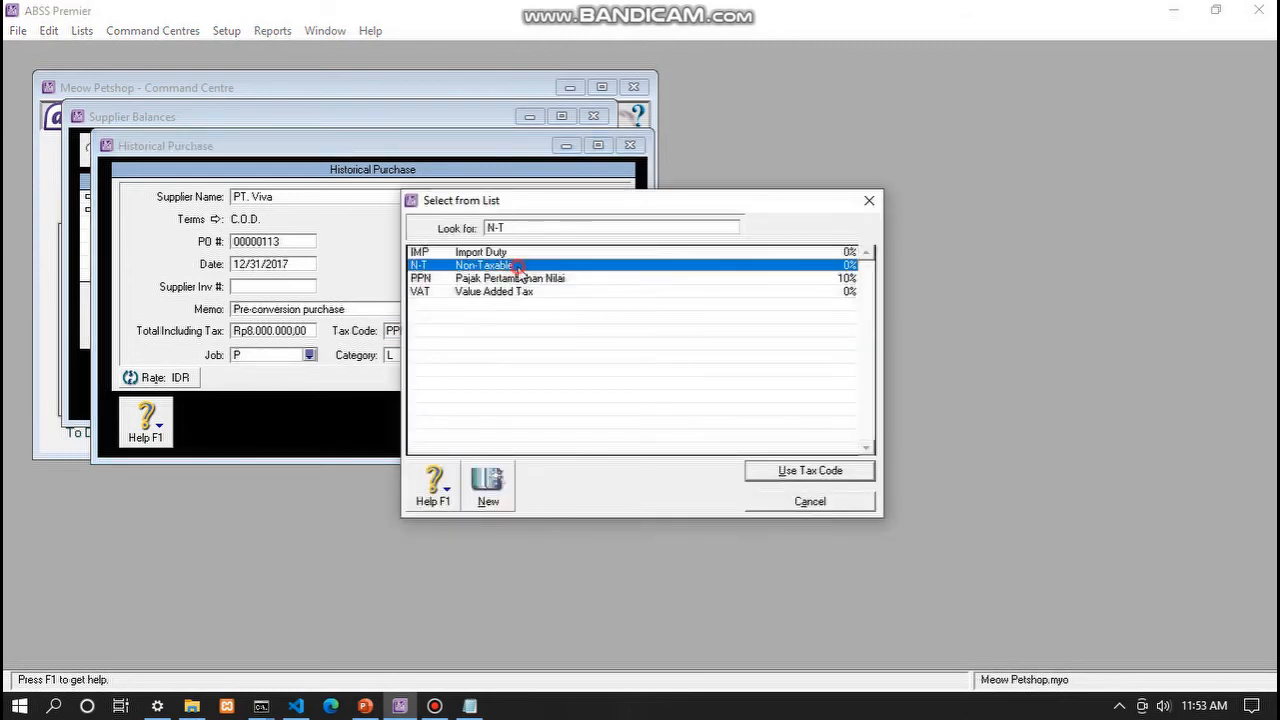
{"action": "left_click", "coordinate": [780, 471]}
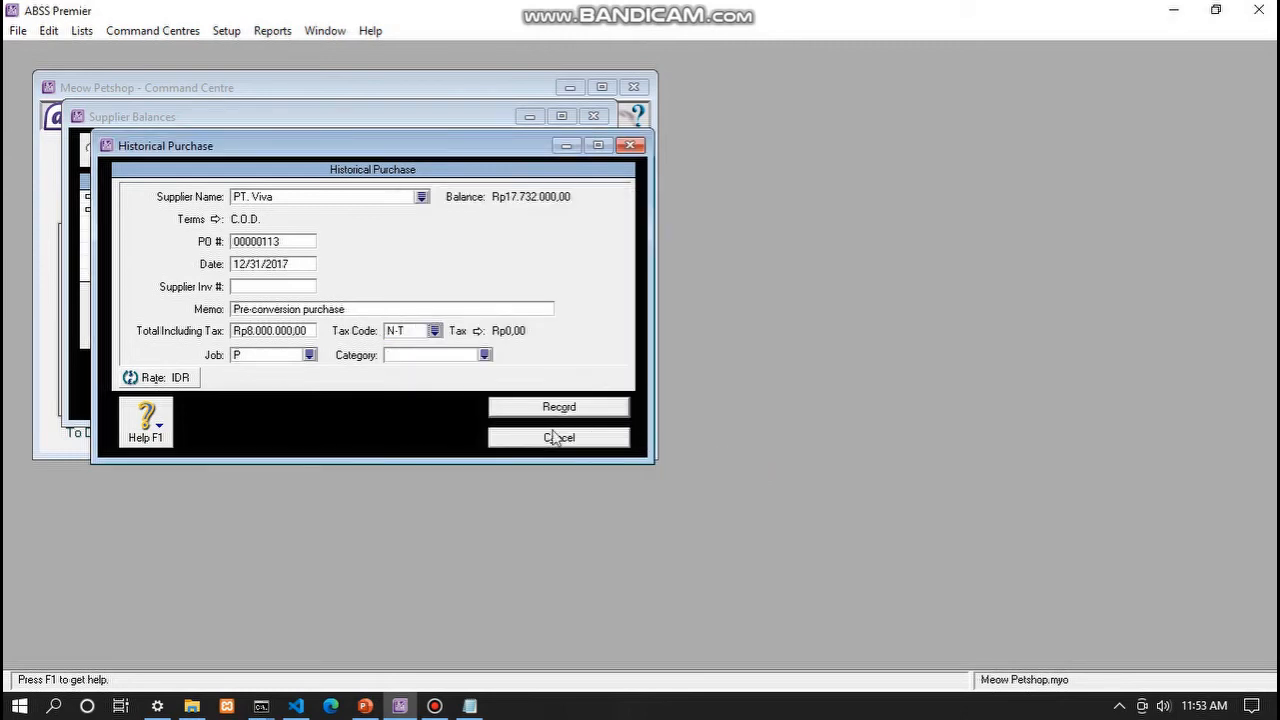
- Edit the 12/31/2017 date and PO number, reassign Local, then cancel the purchase
{"action": "left_click", "coordinate": [260, 266]}
{"action": "left_click", "coordinate": [268, 264]}
{"action": "left_click", "coordinate": [290, 263]}
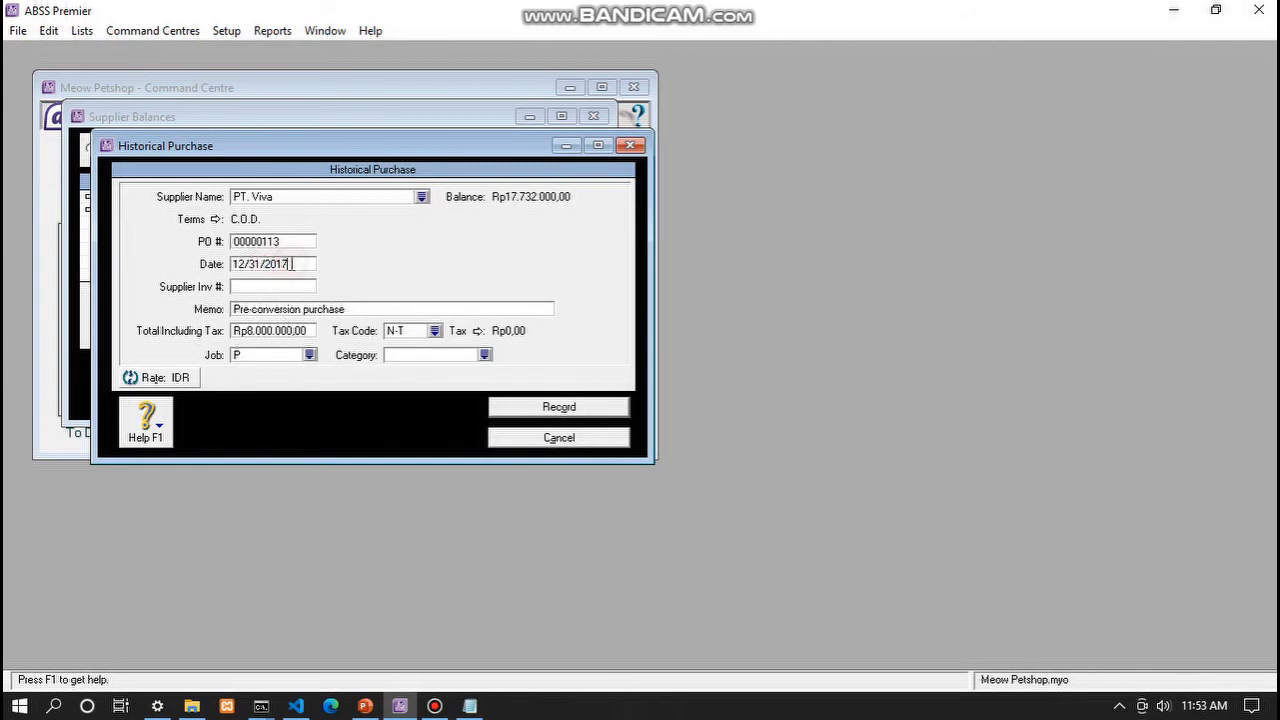
{"action": "left_click", "coordinate": [255, 240]}
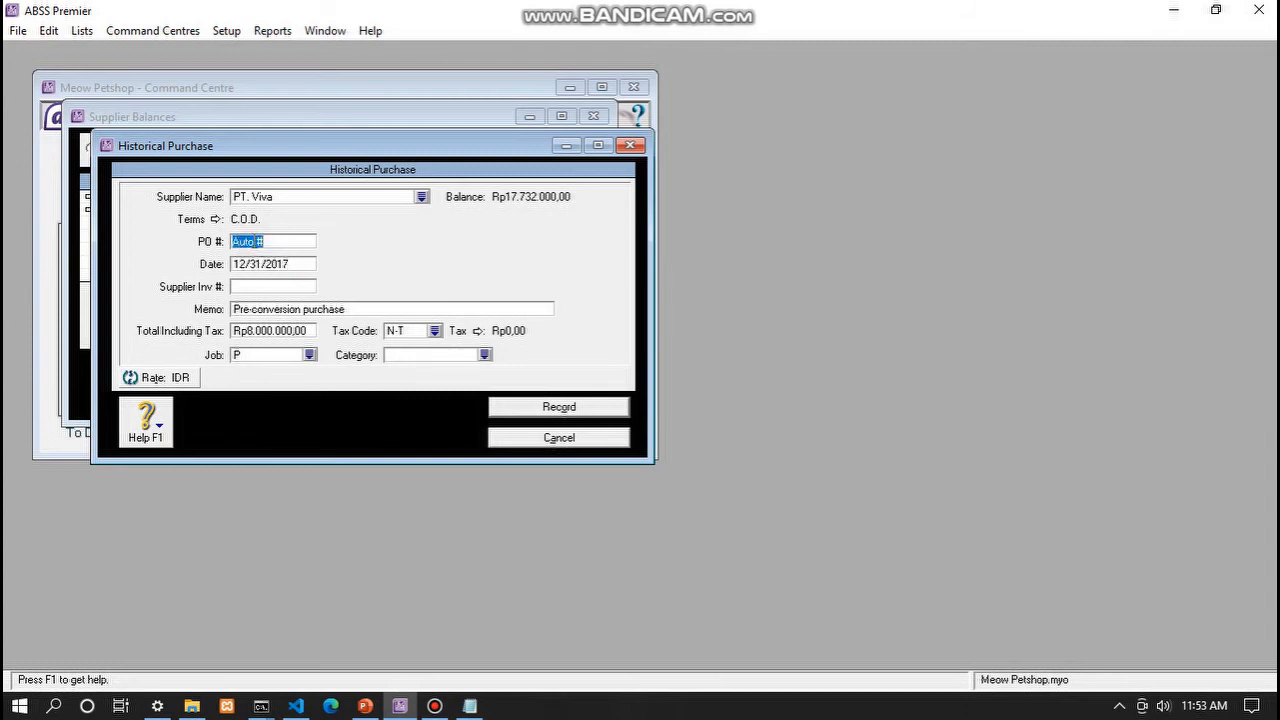
{"action": "type", "text": "I"}
{"action": "left_click", "coordinate": [484, 355]}
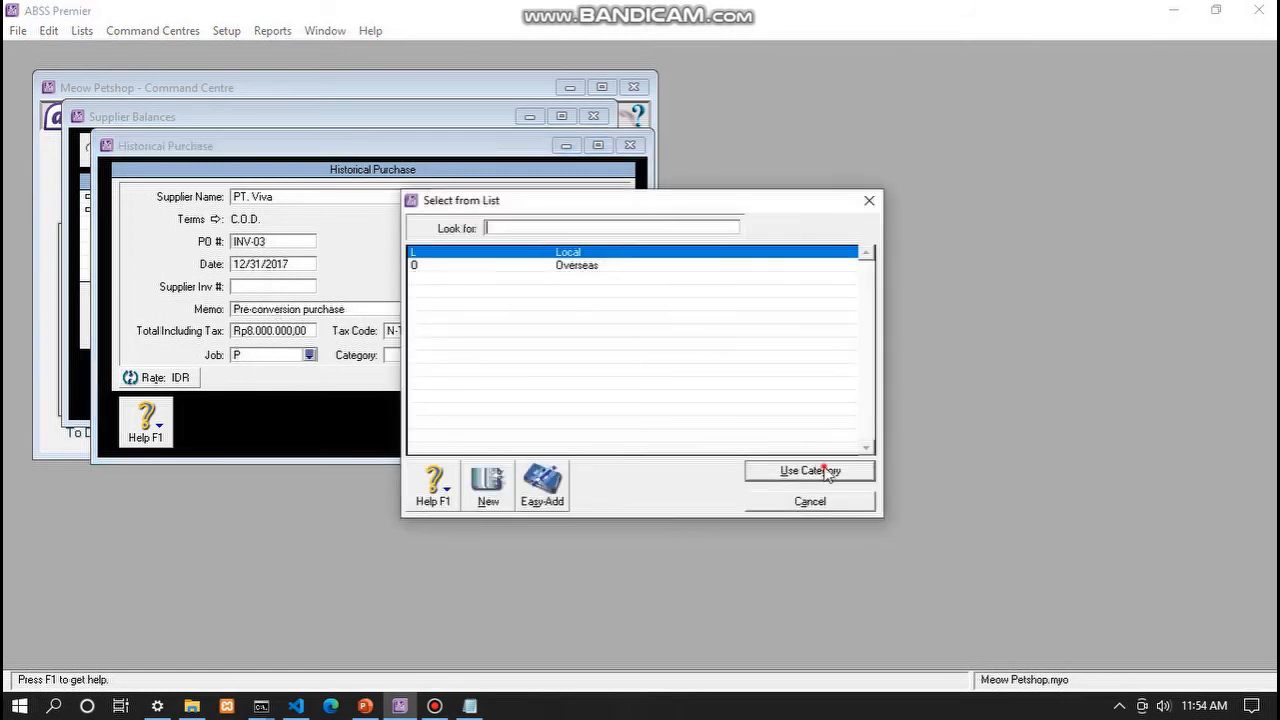
{"action": "left_click", "coordinate": [822, 472]}
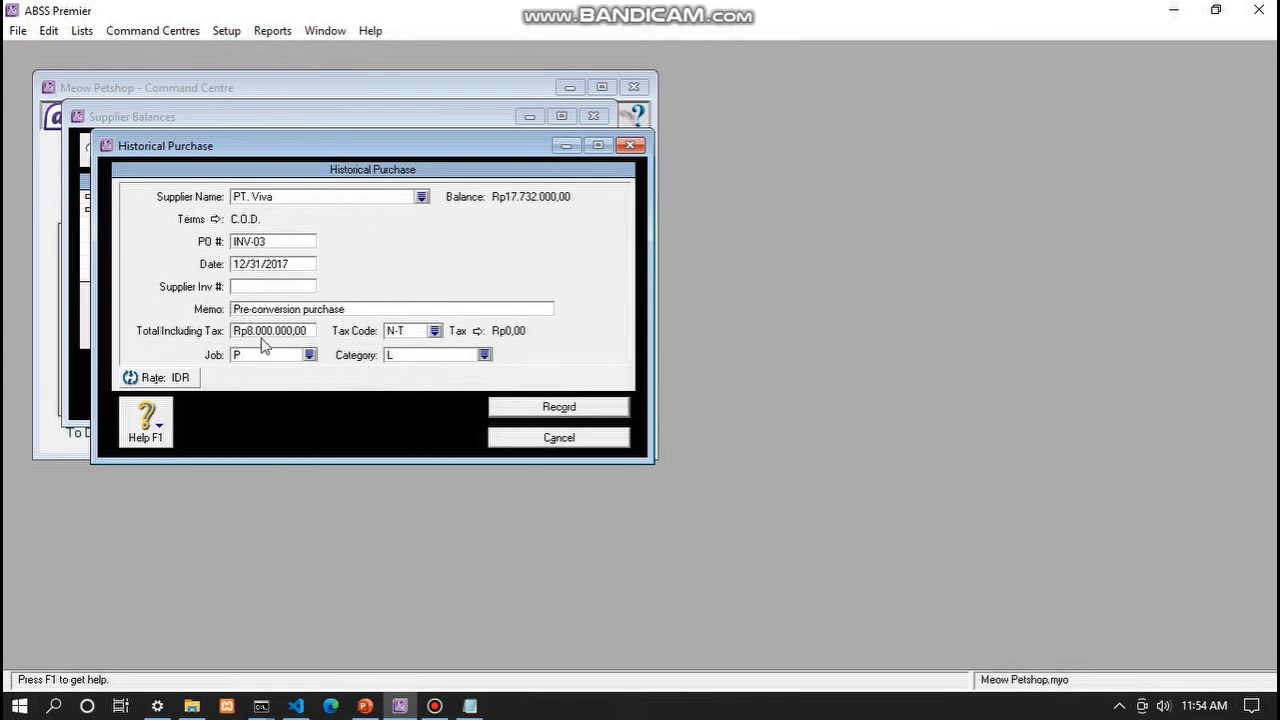
{"action": "left_click", "coordinate": [556, 442]}
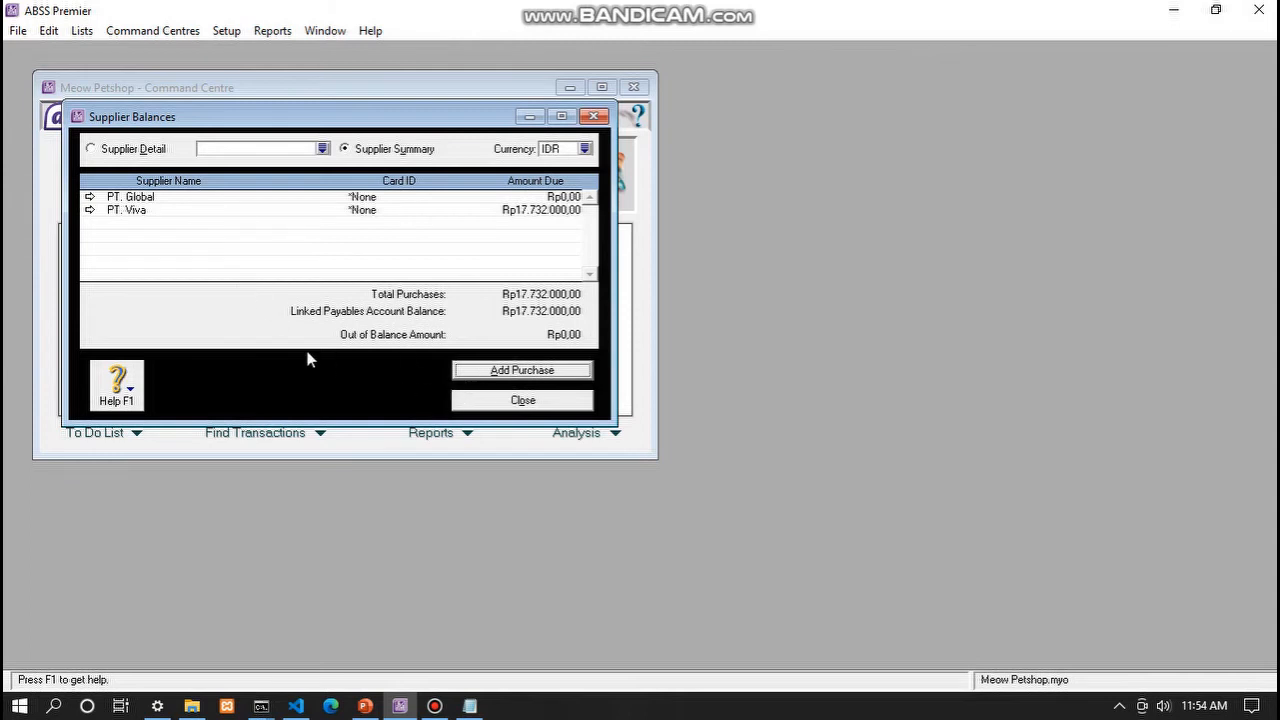
- Close Supplier Balances and advance to the Setup Item List Barang and Jasa slide
{"action": "left_click", "coordinate": [532, 404]}
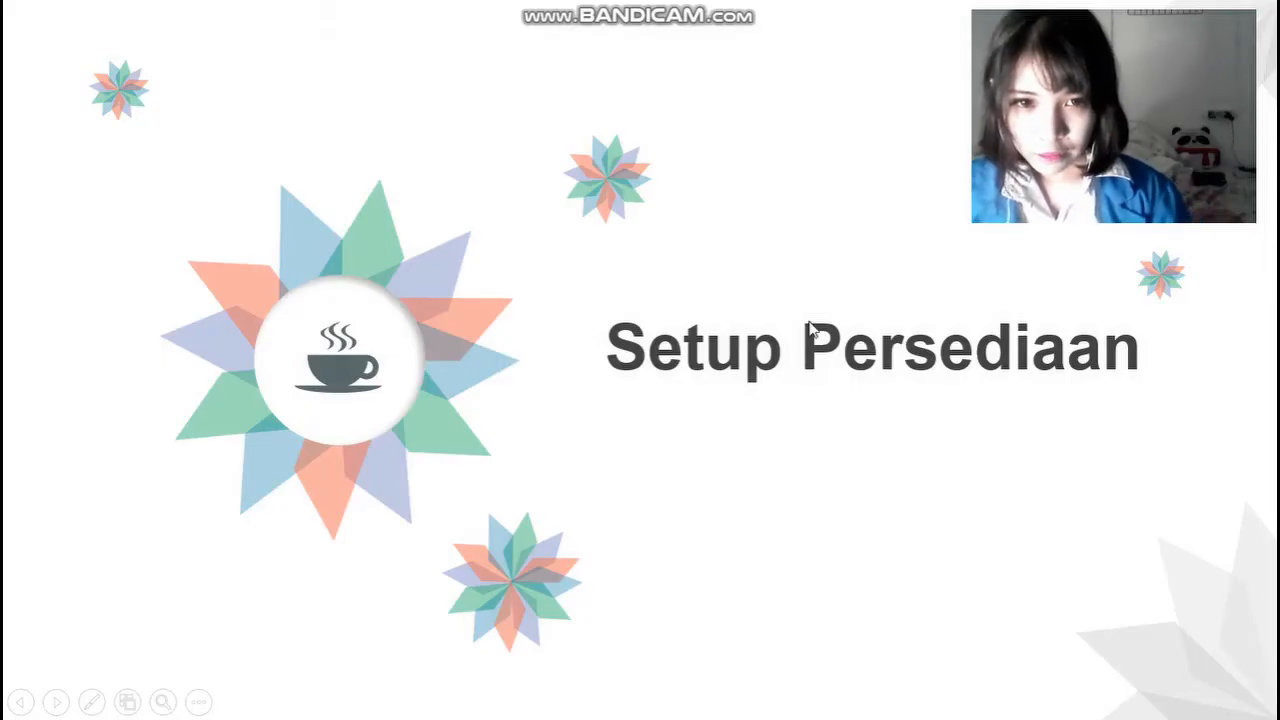
{"action": "left_click", "coordinate": [725, 524]}
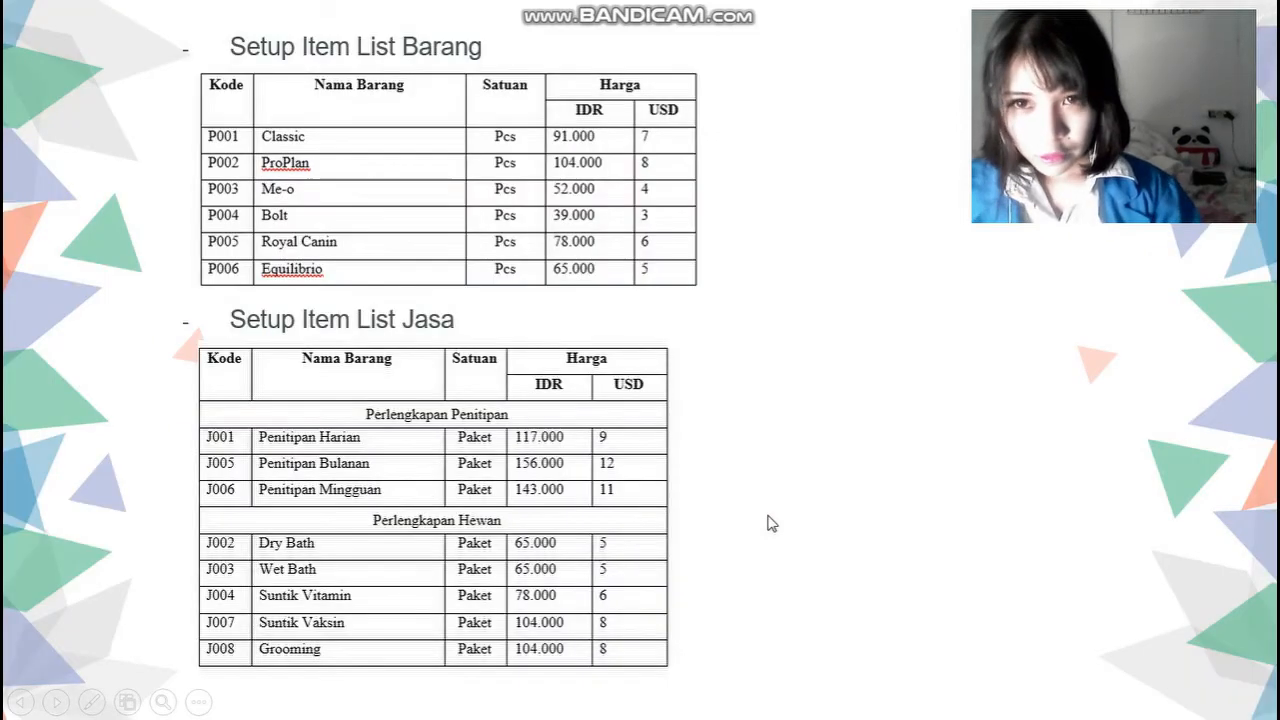
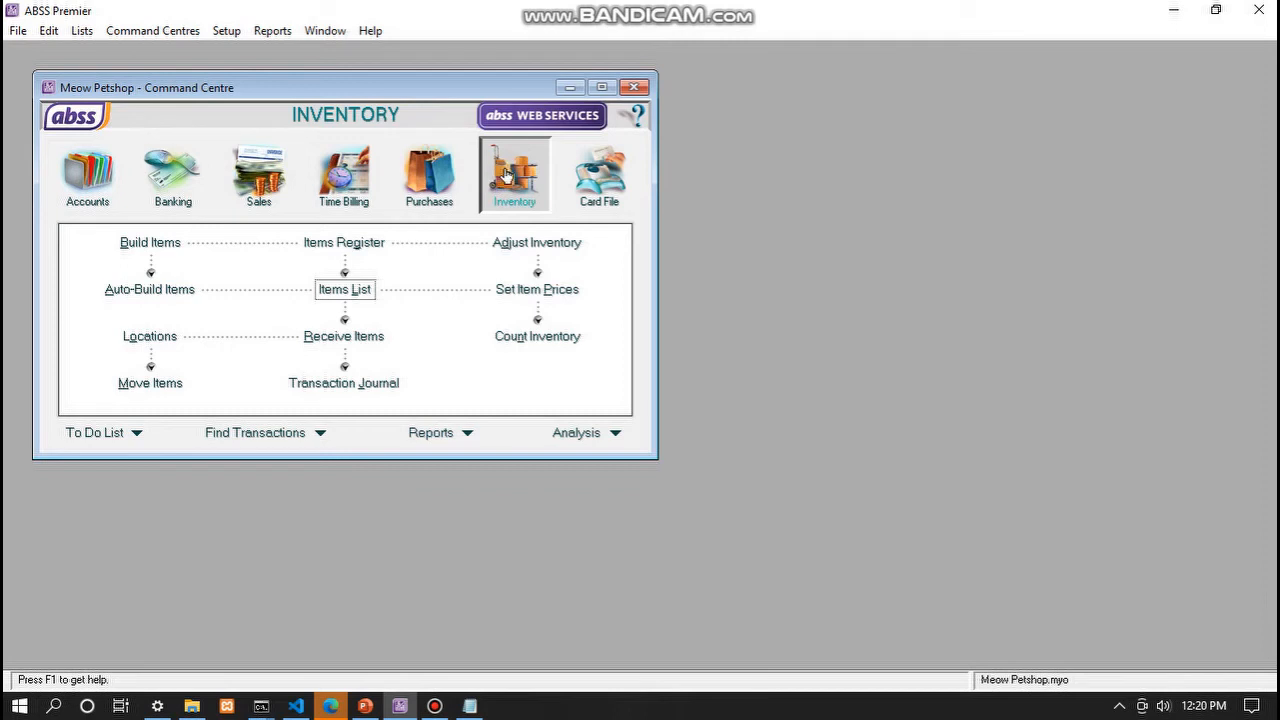
- Open the P001 Classic item record from an enlarged Items List
{"action": "left_click", "coordinate": [360, 289]}
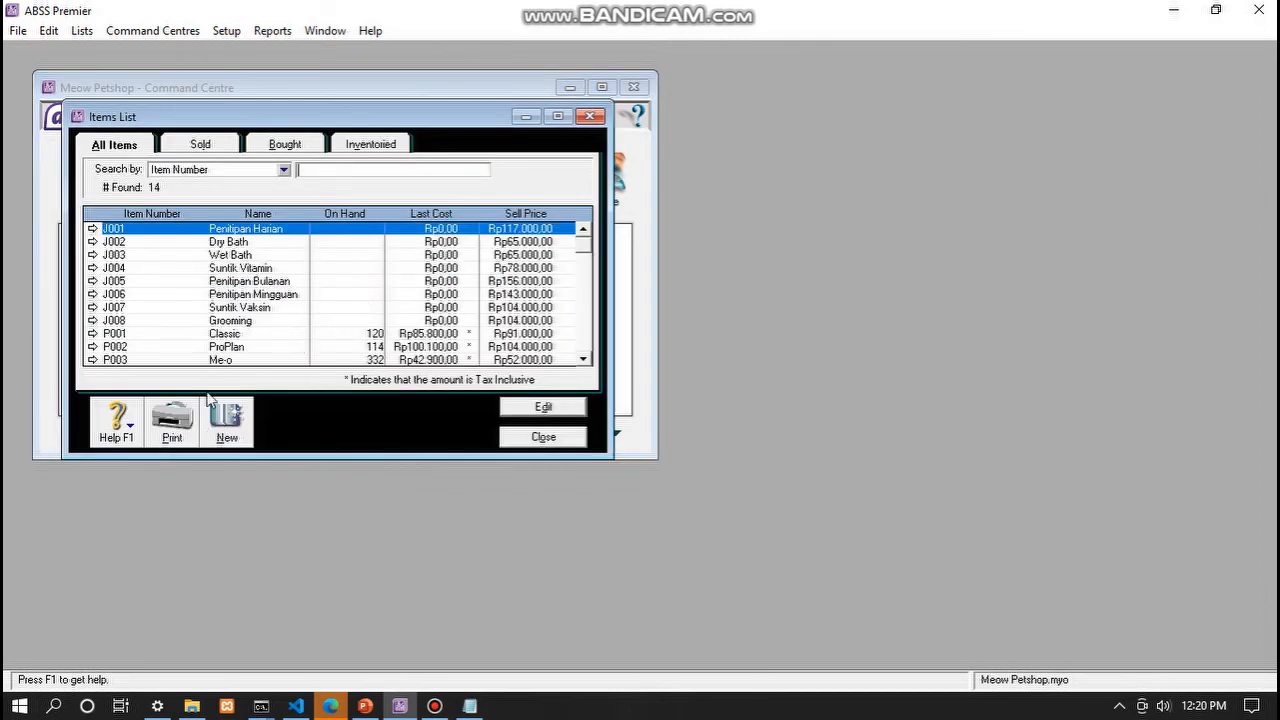
{"action": "left_click_drag", "start_coordinate": [338, 458], "coordinate": [331, 507]}
{"action": "left_click", "coordinate": [196, 334]}
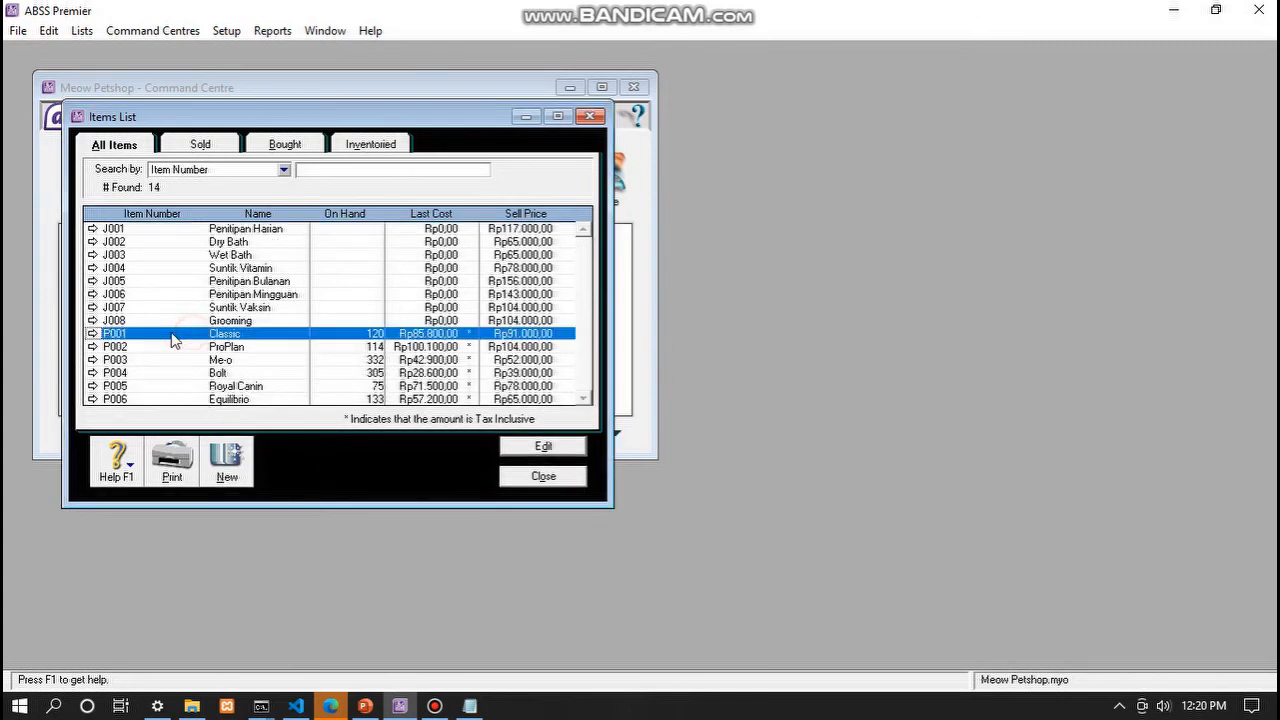
{"action": "left_click", "coordinate": [520, 450]}
{"action": "left_click", "coordinate": [262, 205]}
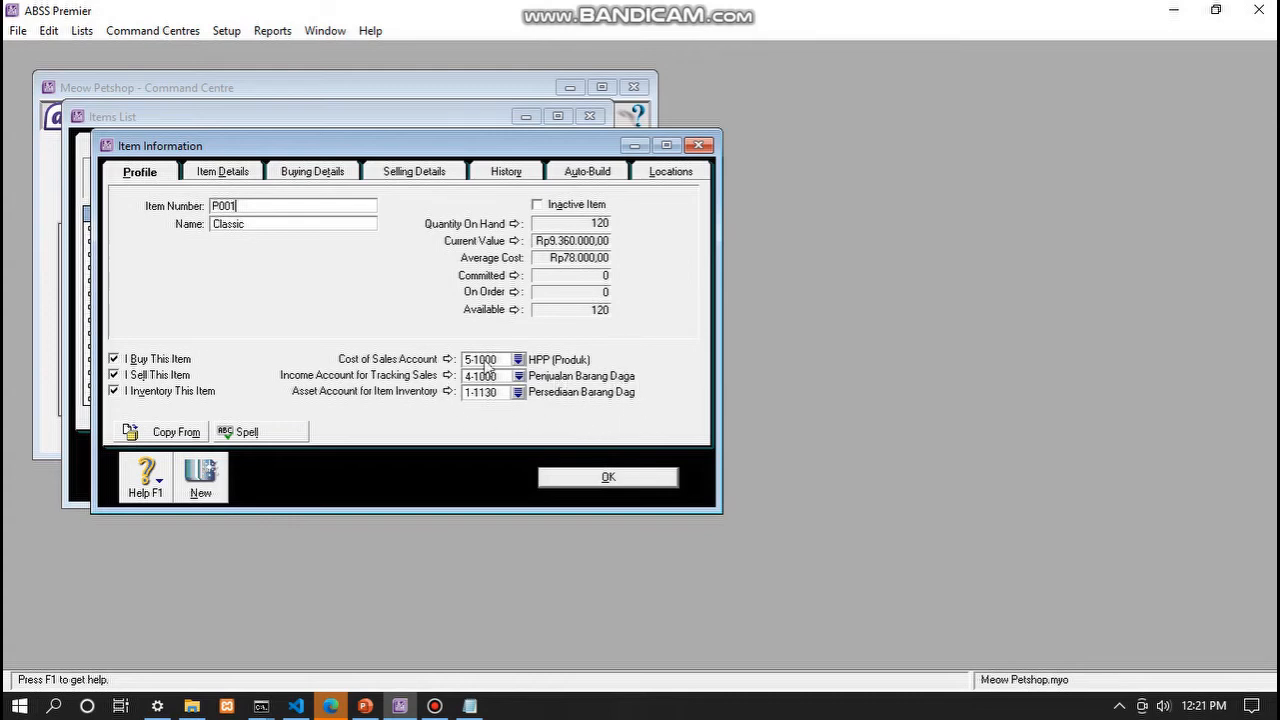
- Confirm P001's 5-1000 cost of sales, income and 1-1130 asset accounts, then view buying and selling details
{"action": "left_click", "coordinate": [518, 359]}
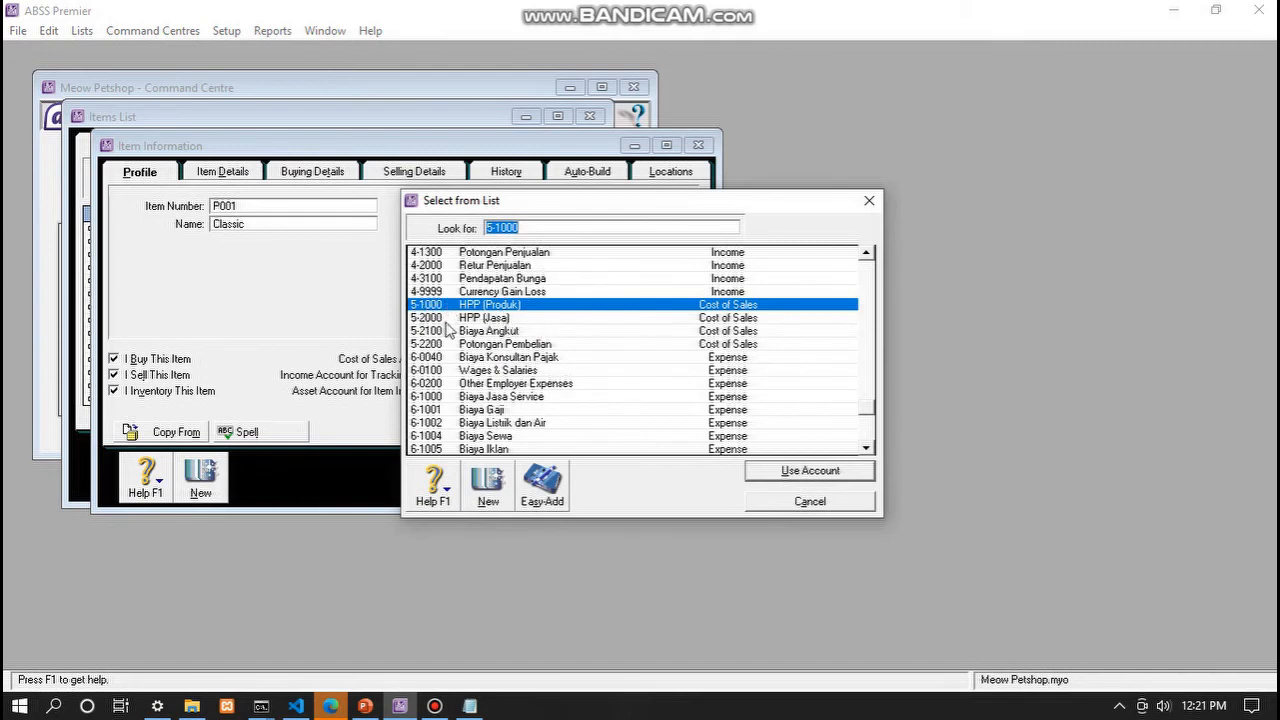
{"action": "left_click", "coordinate": [770, 472]}
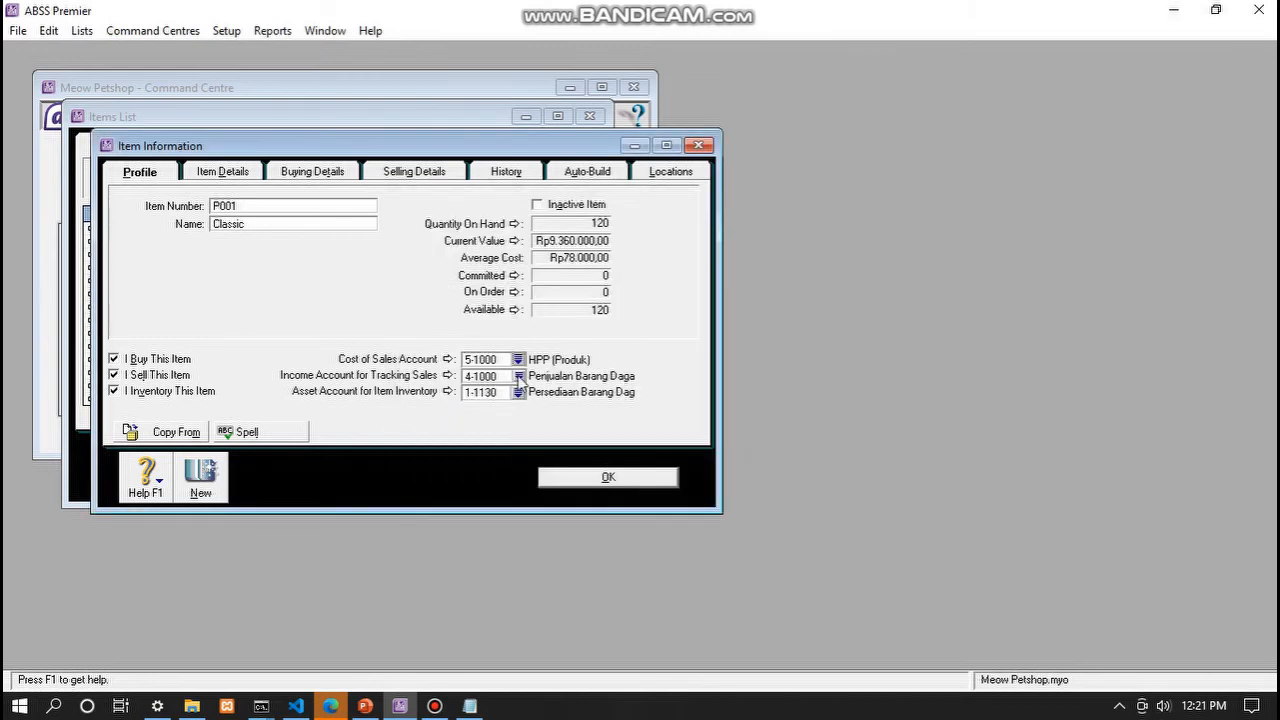
{"action": "left_click", "coordinate": [518, 376]}
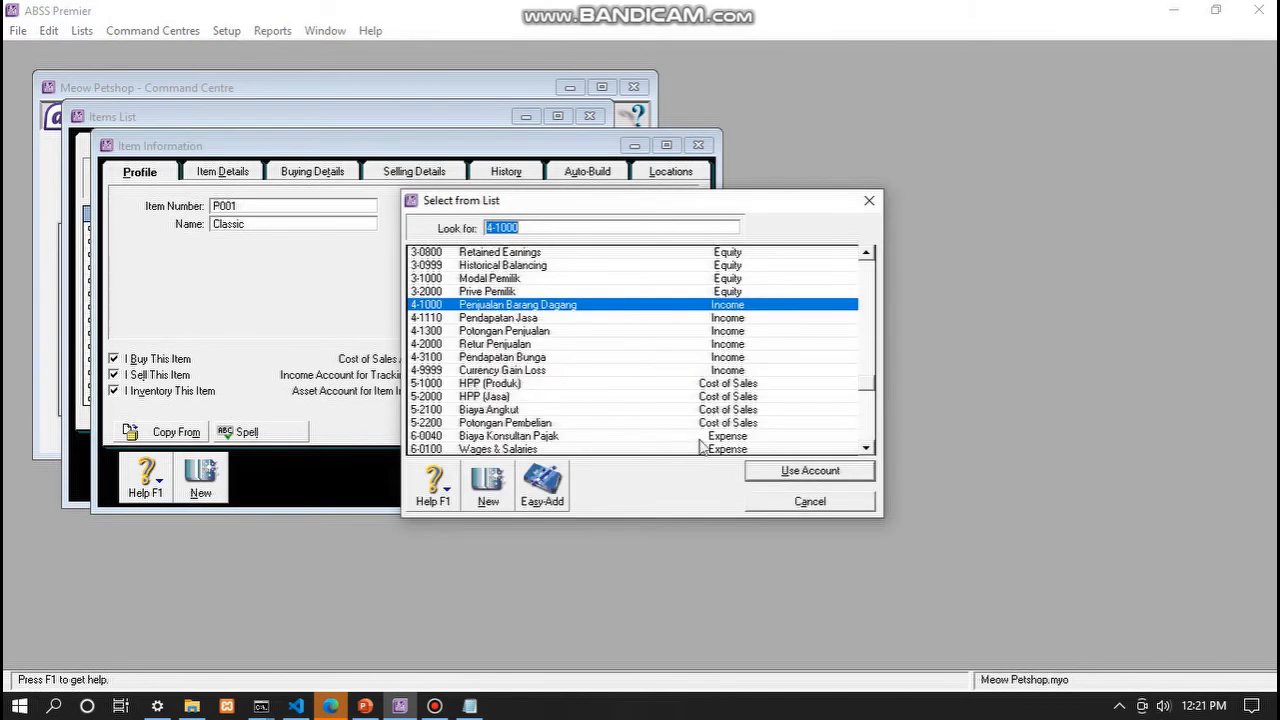
{"action": "left_click", "coordinate": [771, 496]}
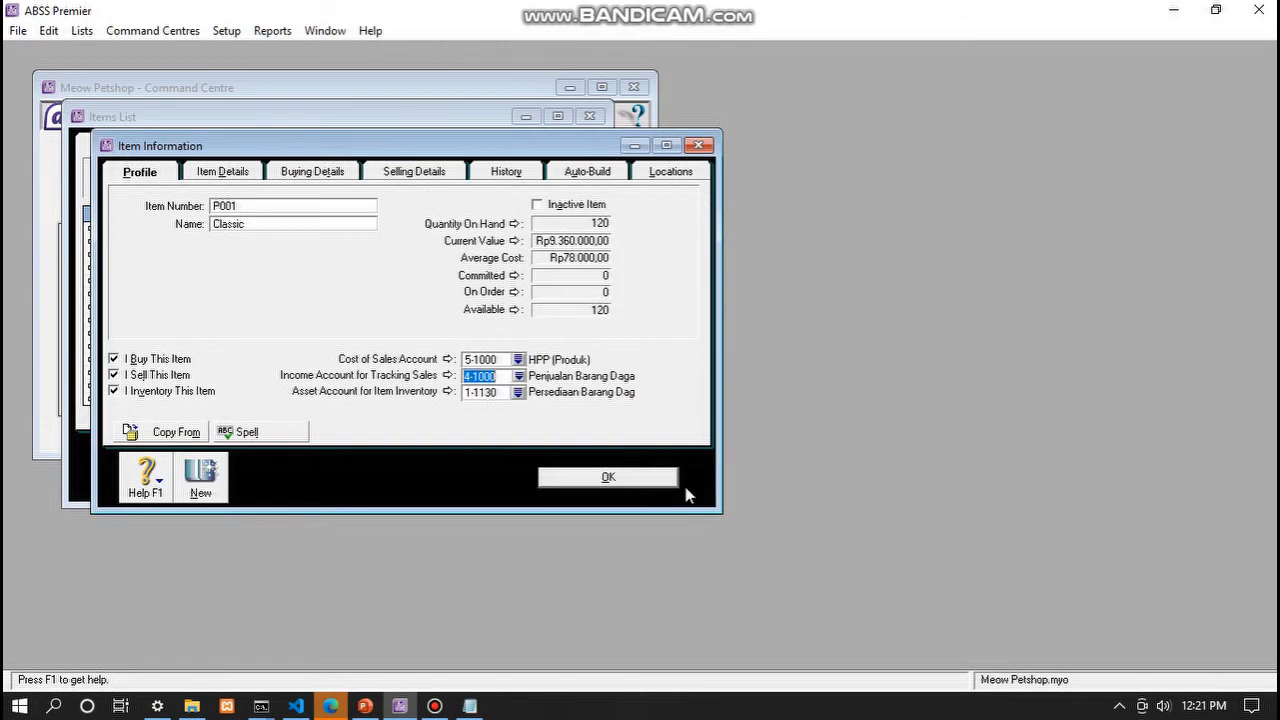
{"action": "left_click", "coordinate": [518, 392]}
{"action": "left_click", "coordinate": [810, 478]}
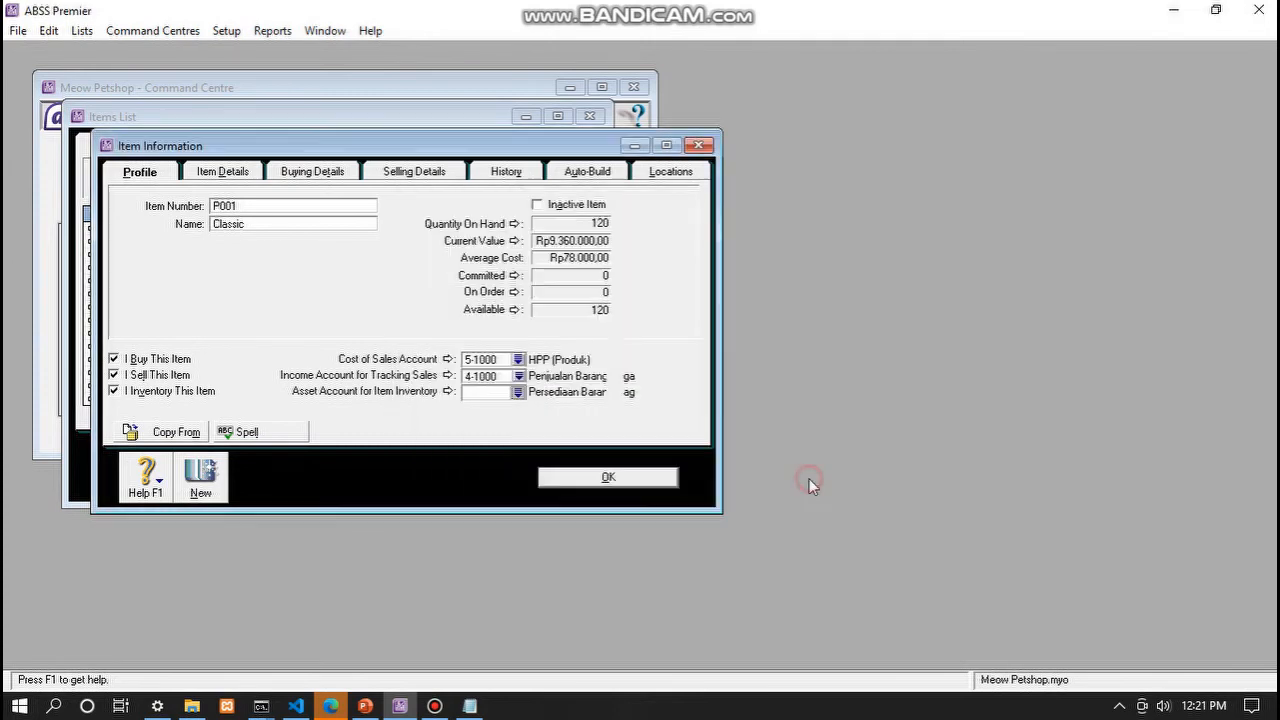
{"action": "left_click", "coordinate": [331, 170]}
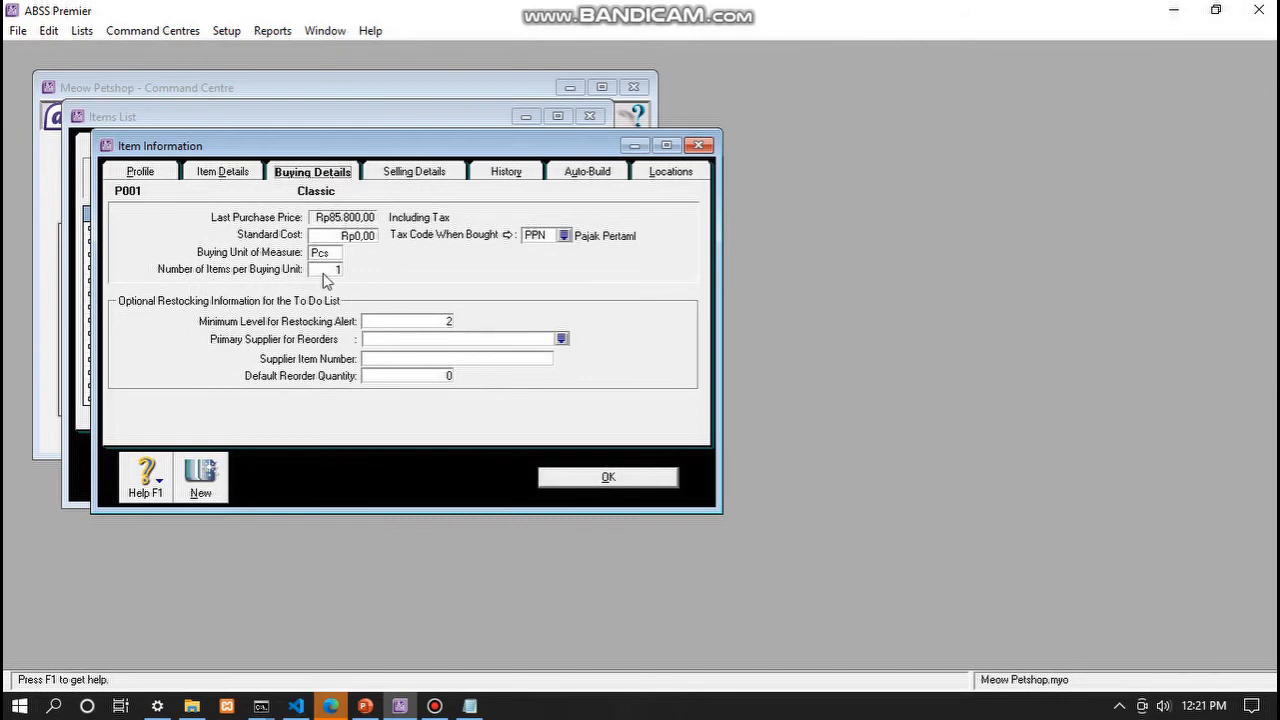
{"action": "left_click", "coordinate": [423, 173]}
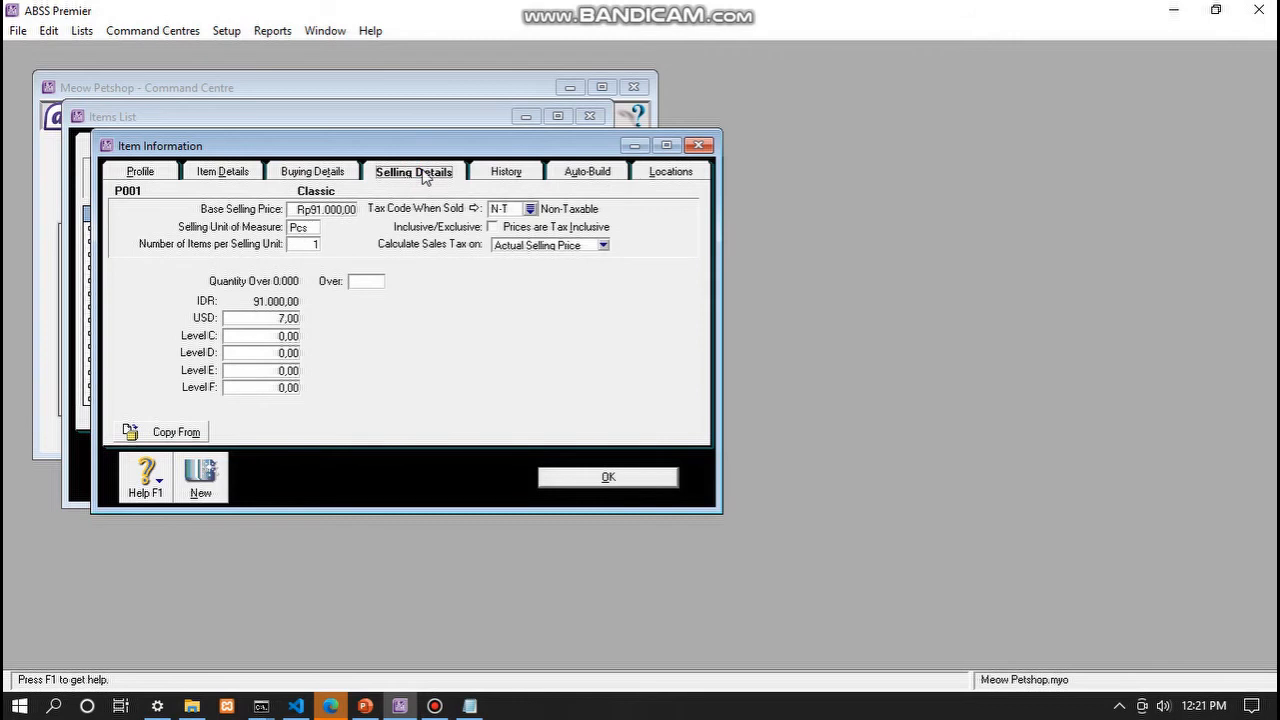
- Close the P001 Classic record with its Rp91.000,00 base selling price unchanged
{"action": "left_click", "coordinate": [330, 211]}
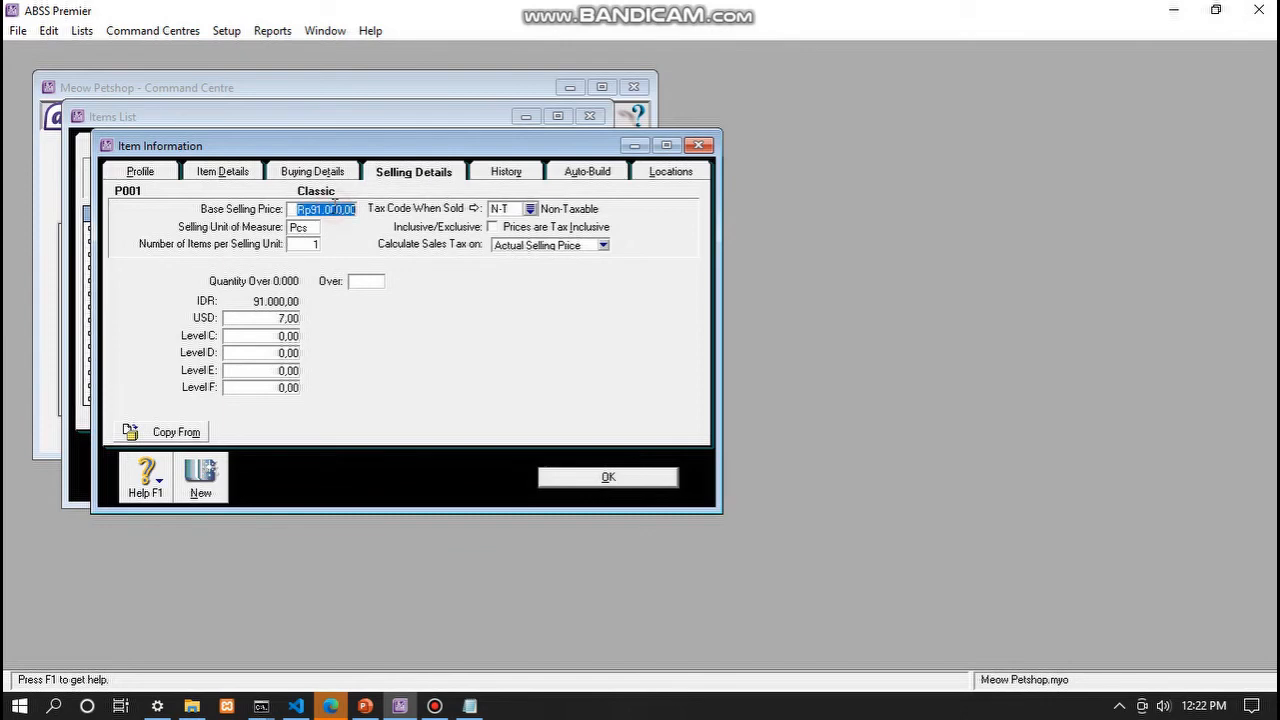
{"action": "left_click", "coordinate": [334, 206]}
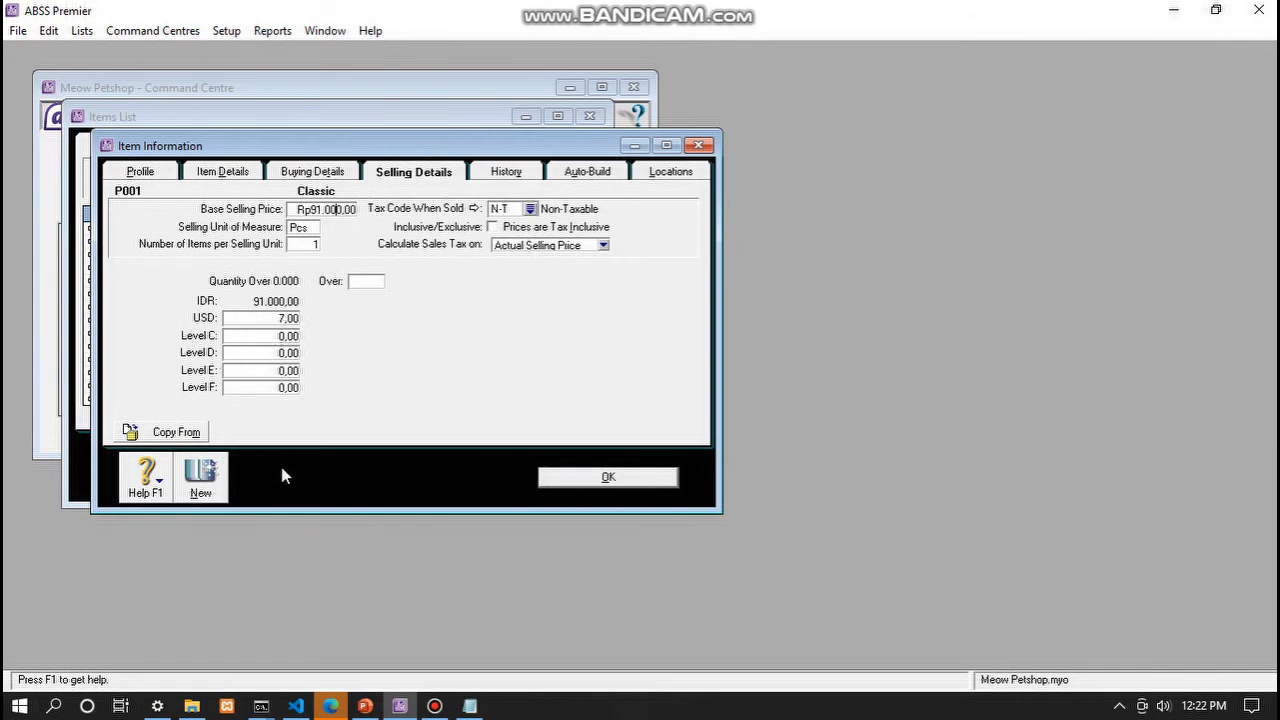
{"action": "left_click", "coordinate": [607, 478]}
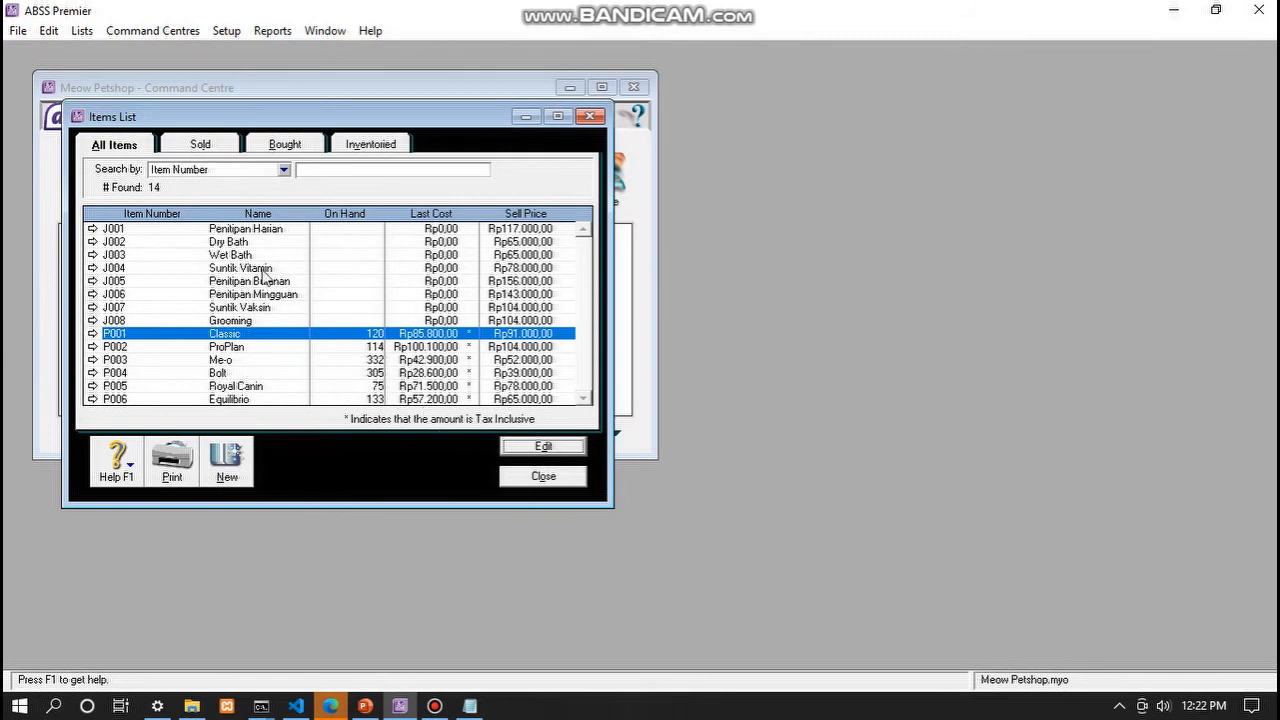
- Open the J001 Penitipan Harian service item record
{"action": "left_click", "coordinate": [233, 230]}
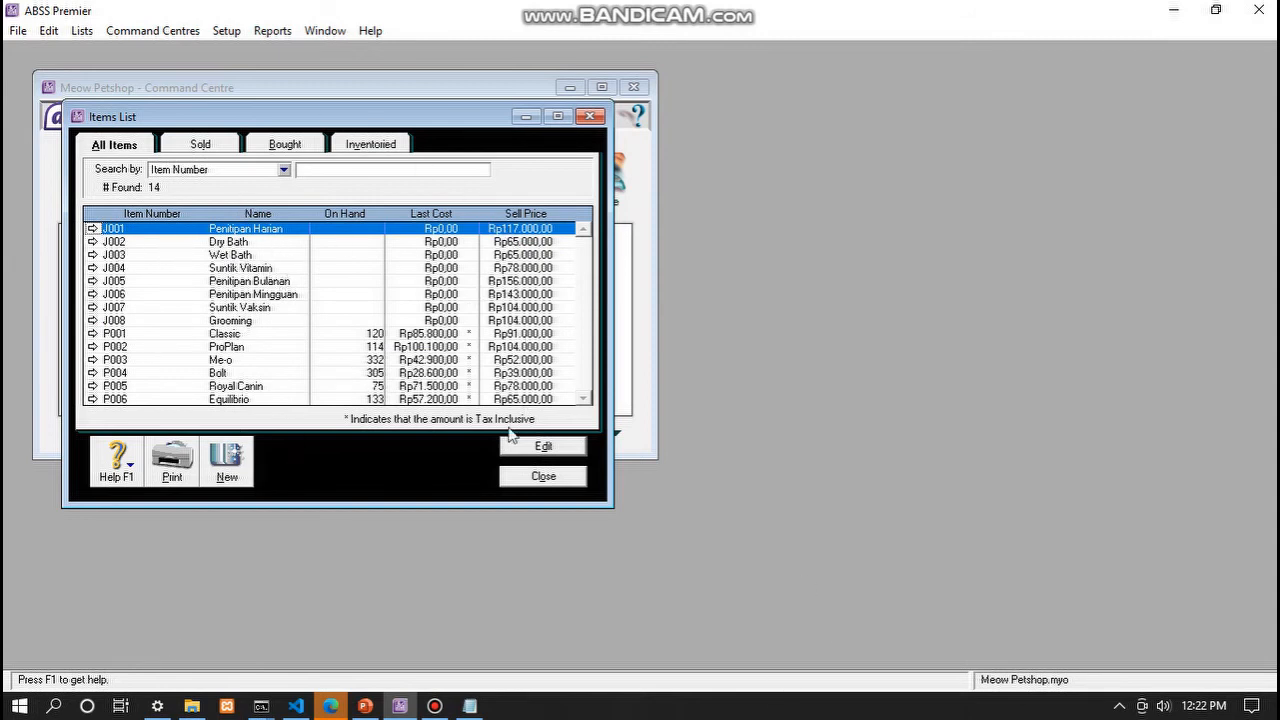
{"action": "left_click", "coordinate": [543, 446]}
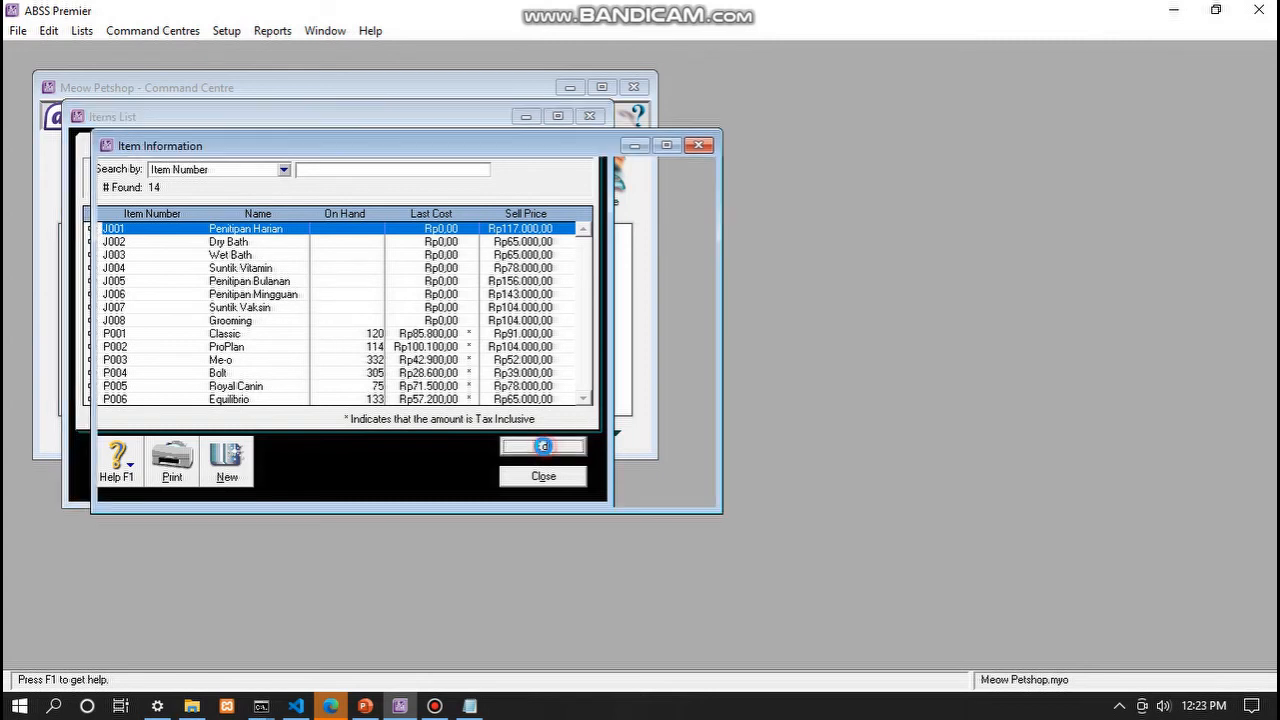
{"action": "left_click", "coordinate": [253, 203]}
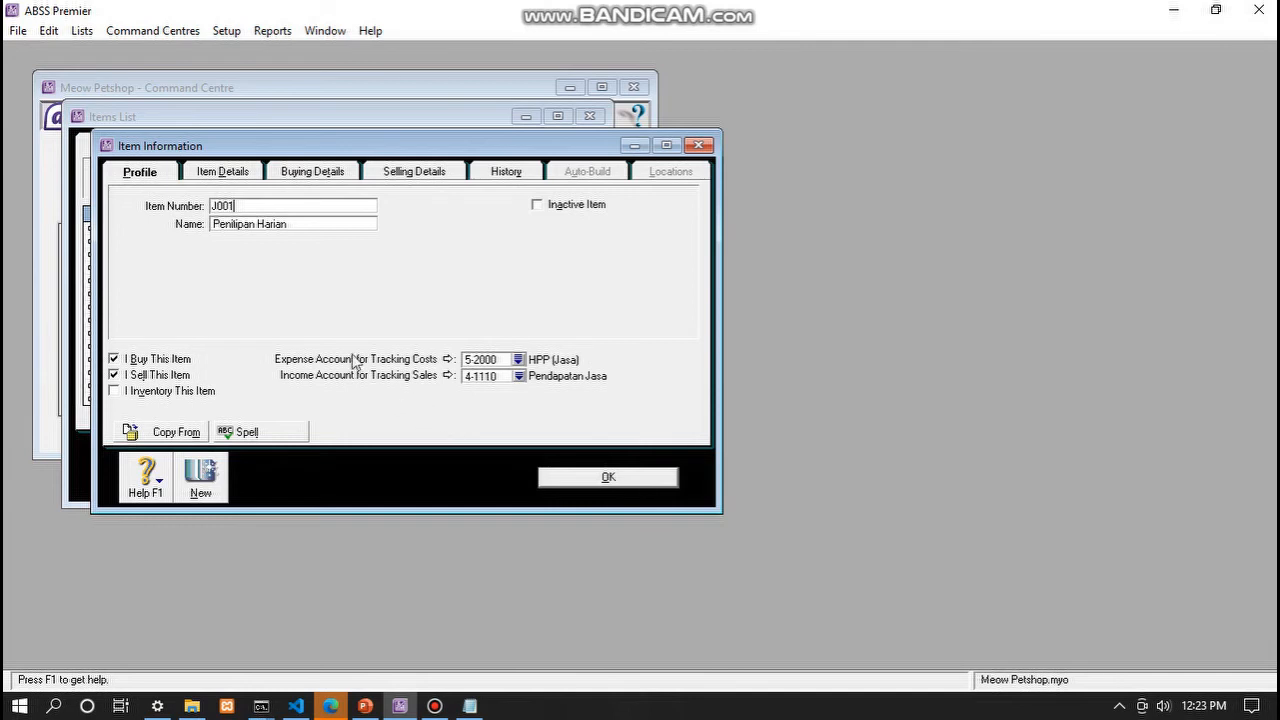
- Review J001's item, buying and selling details (Rp117.000,00 per Paket) and confirm the record
{"action": "left_click", "coordinate": [232, 178]}
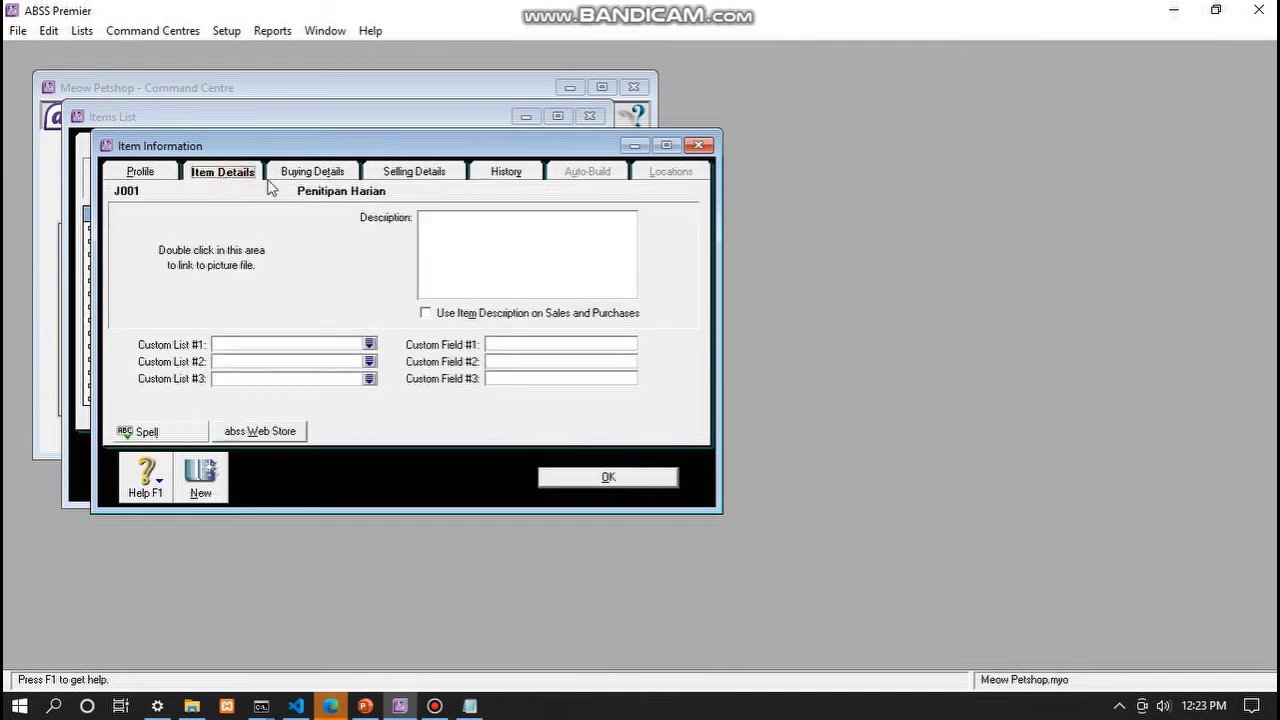
{"action": "left_click", "coordinate": [332, 172]}
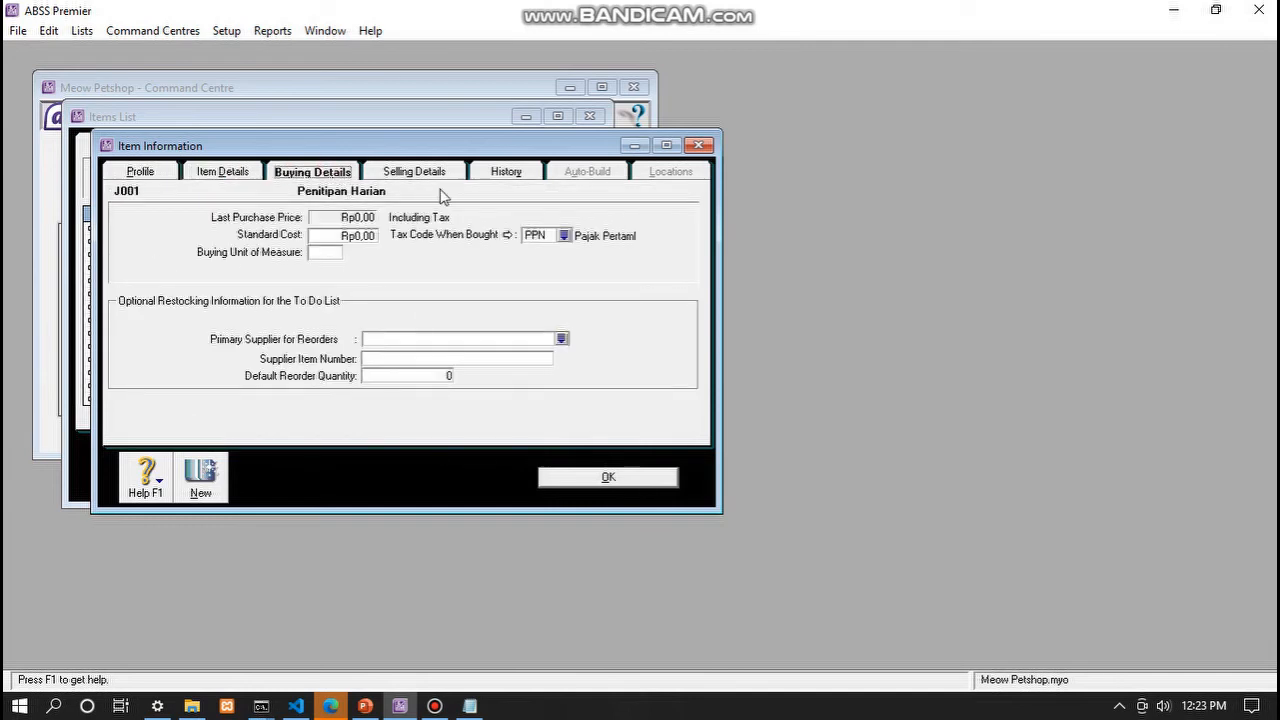
{"action": "left_click", "coordinate": [397, 178]}
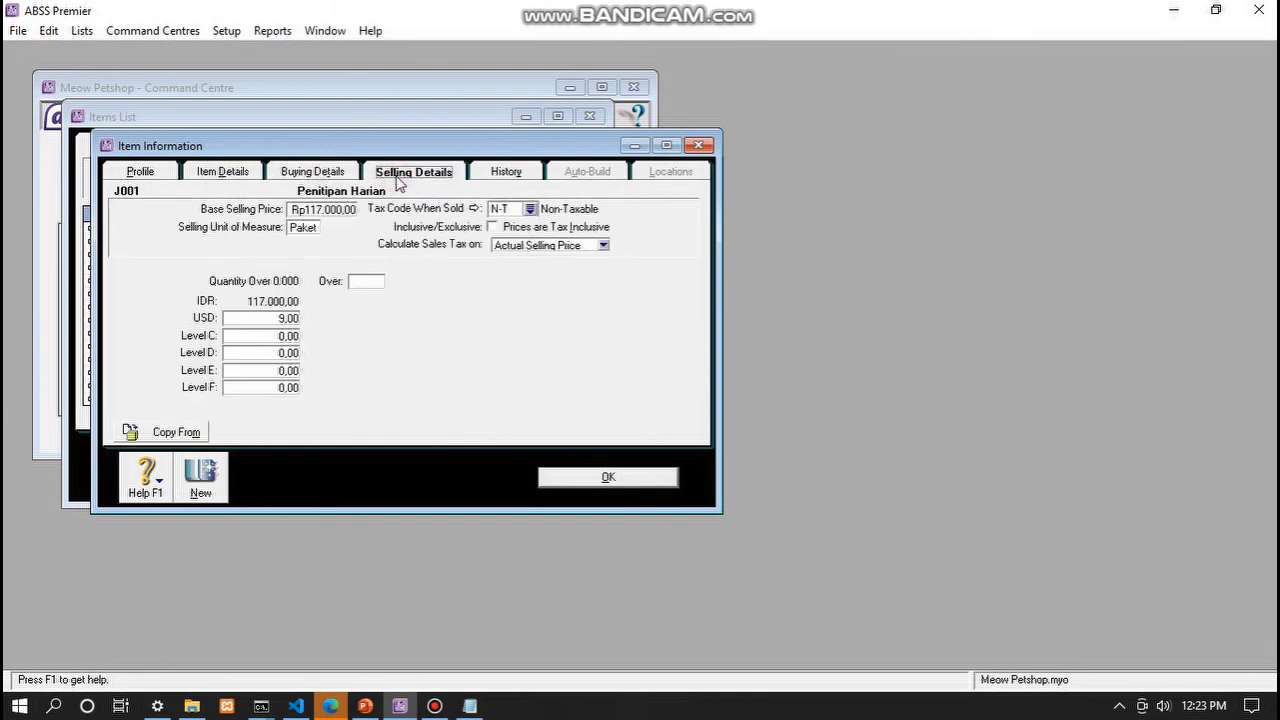
{"action": "left_click", "coordinate": [333, 210]}
{"action": "left_click", "coordinate": [338, 210]}
{"action": "left_click", "coordinate": [307, 229]}
{"action": "left_click", "coordinate": [307, 228]}
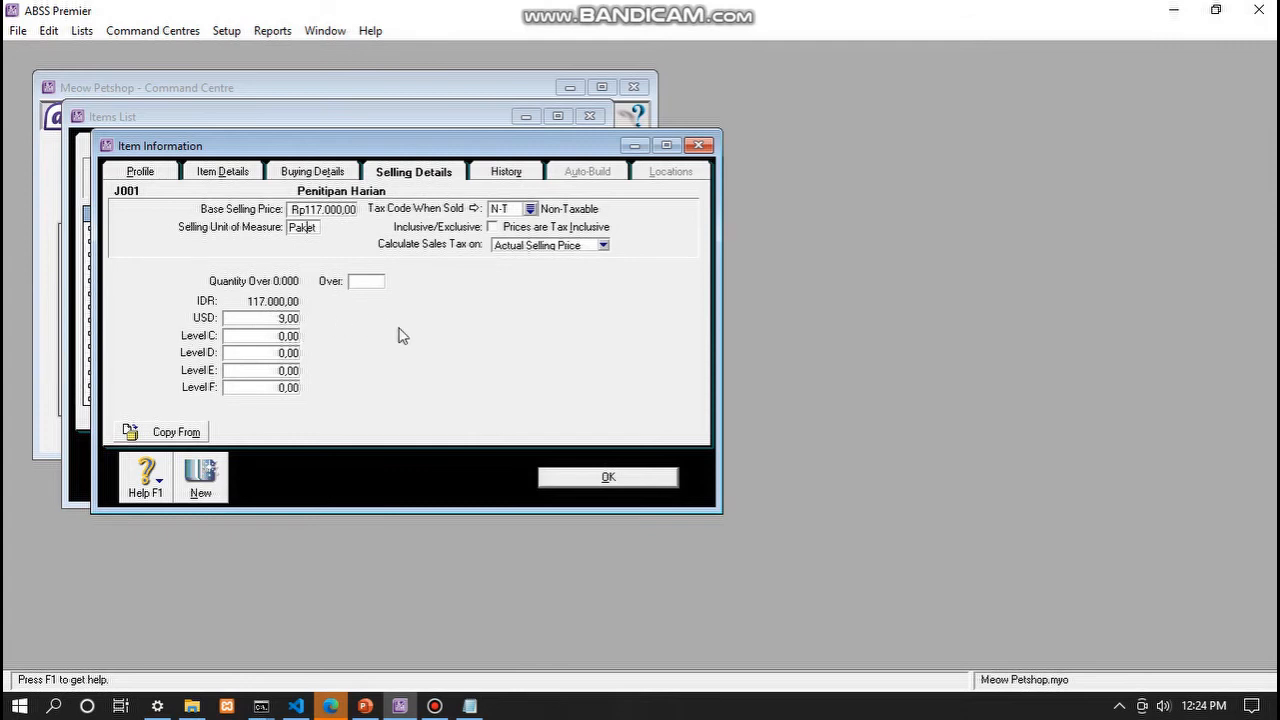
{"action": "left_click", "coordinate": [601, 479]}
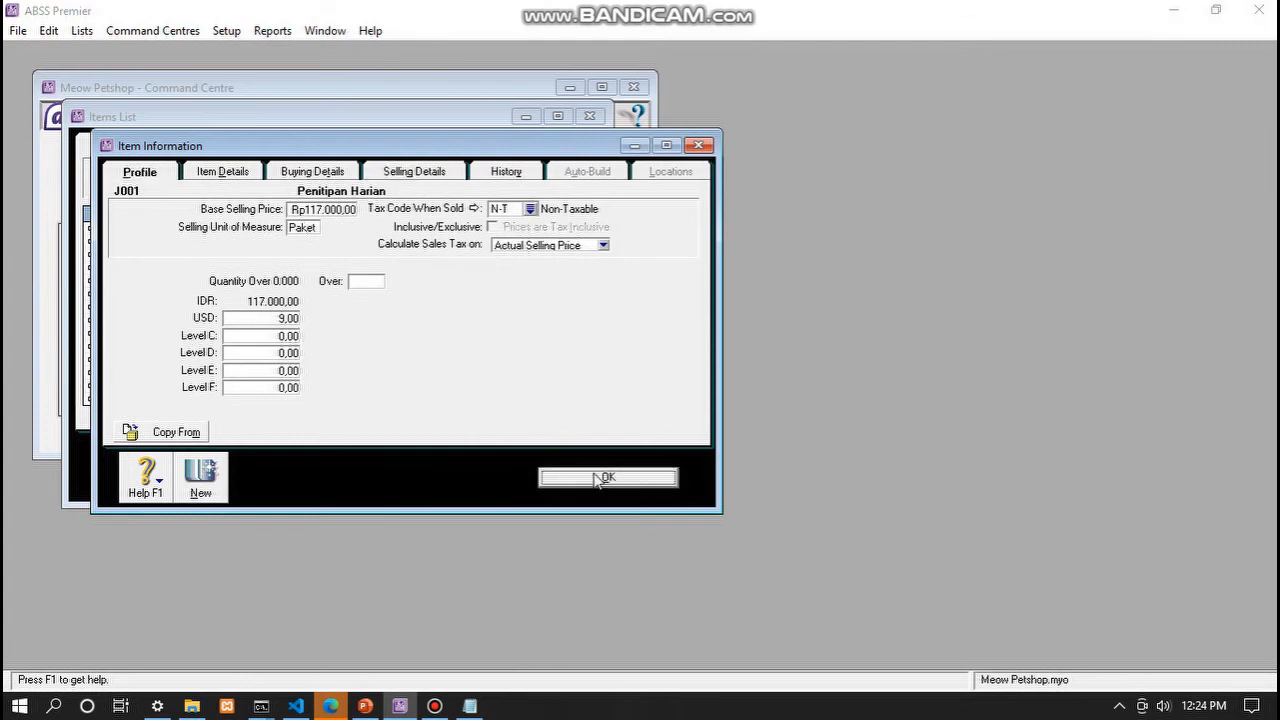
- Cancel the spelling check on Penitipan and close the Items List
{"action": "left_click", "coordinate": [777, 489]}
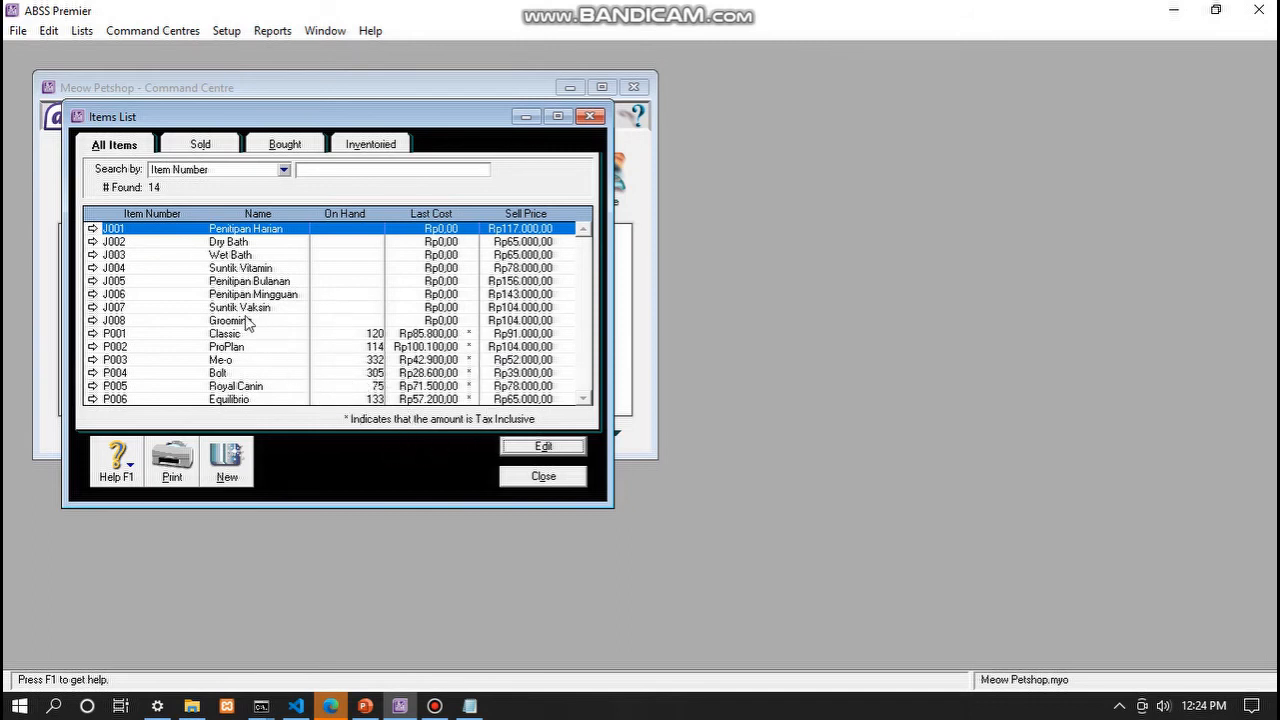
{"action": "left_click", "coordinate": [530, 477]}
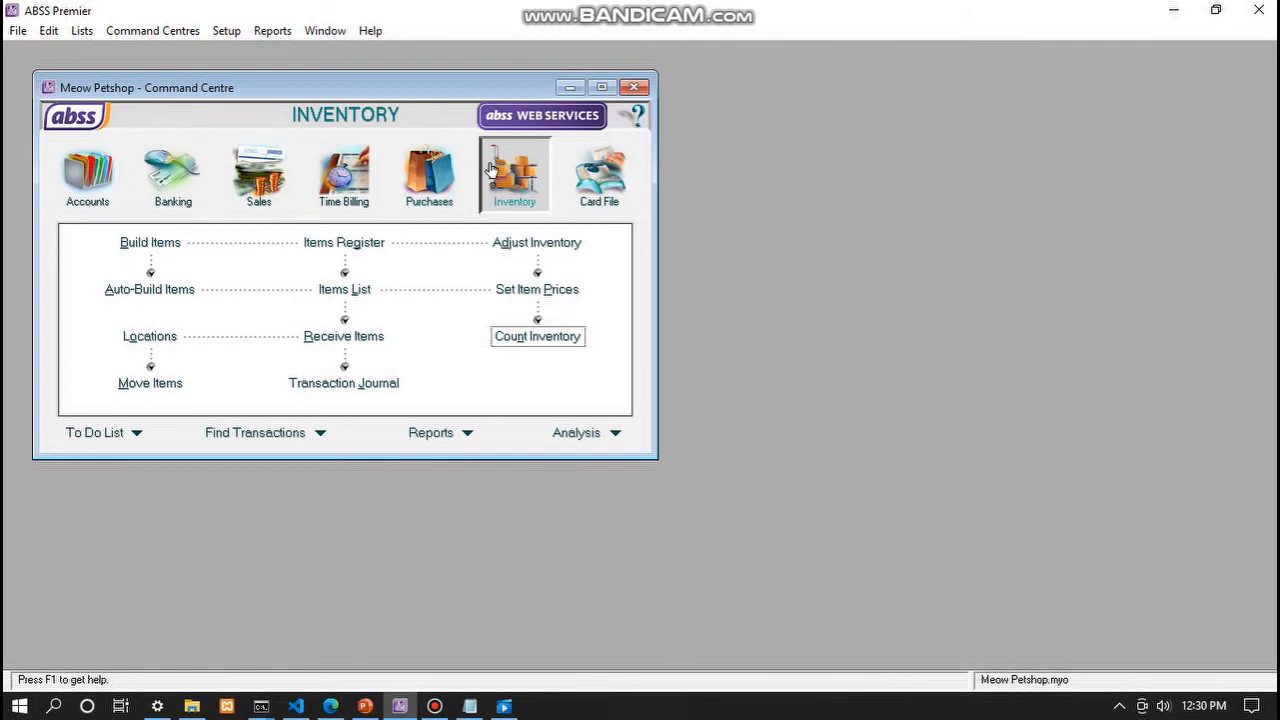
{"action": "left_click", "coordinate": [563, 341]}
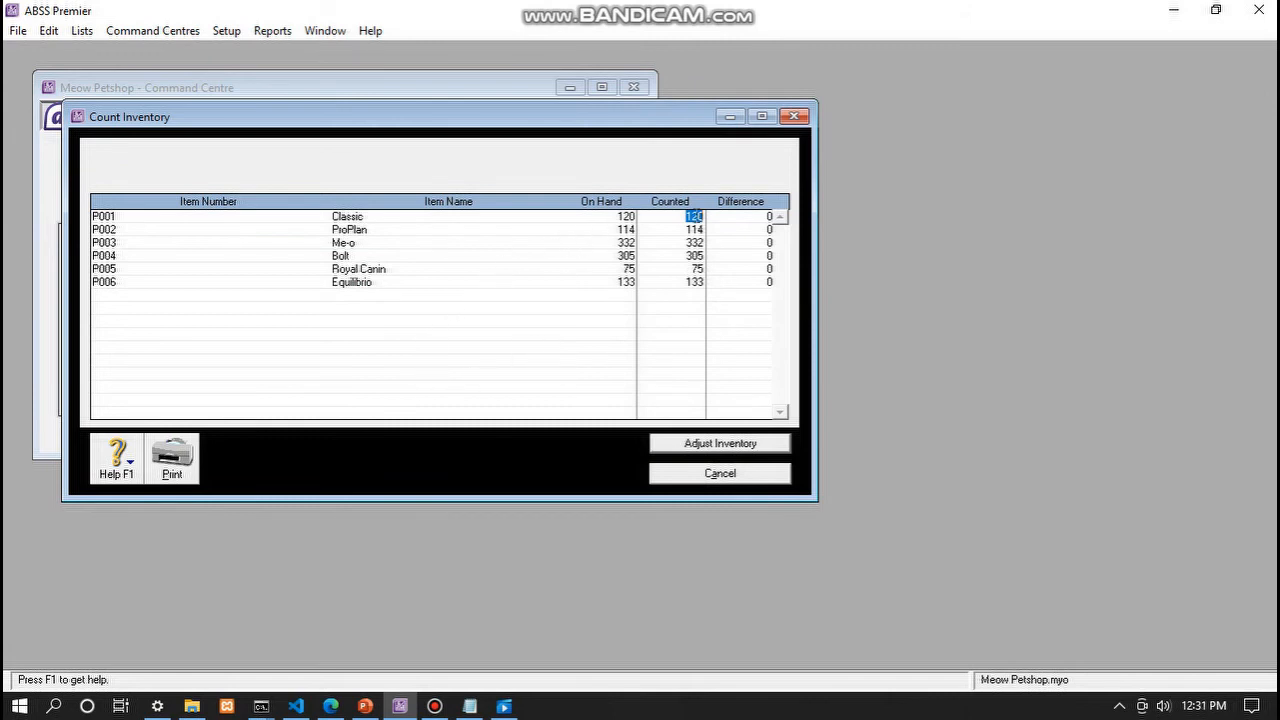
{"action": "left_click", "coordinate": [692, 242]}
{"action": "left_click", "coordinate": [728, 449]}
{"action": "left_click", "coordinate": [662, 423]}
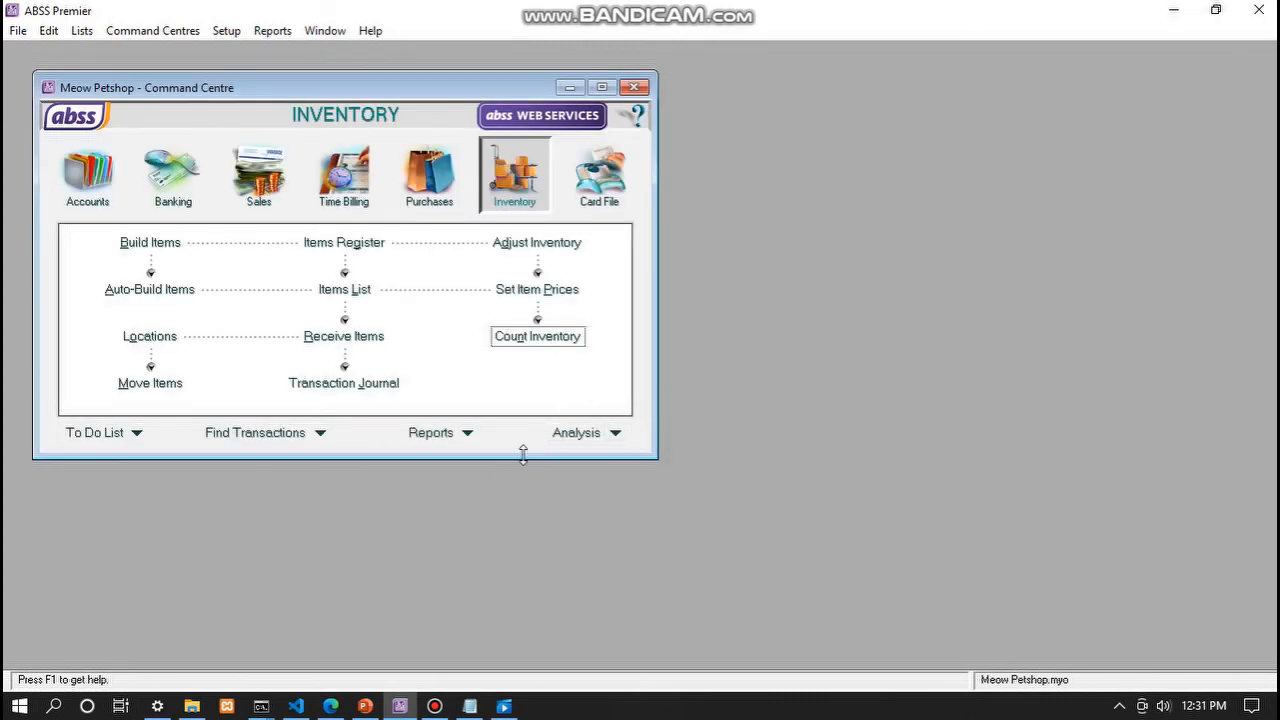
{"action": "left_click", "coordinate": [331, 706]}
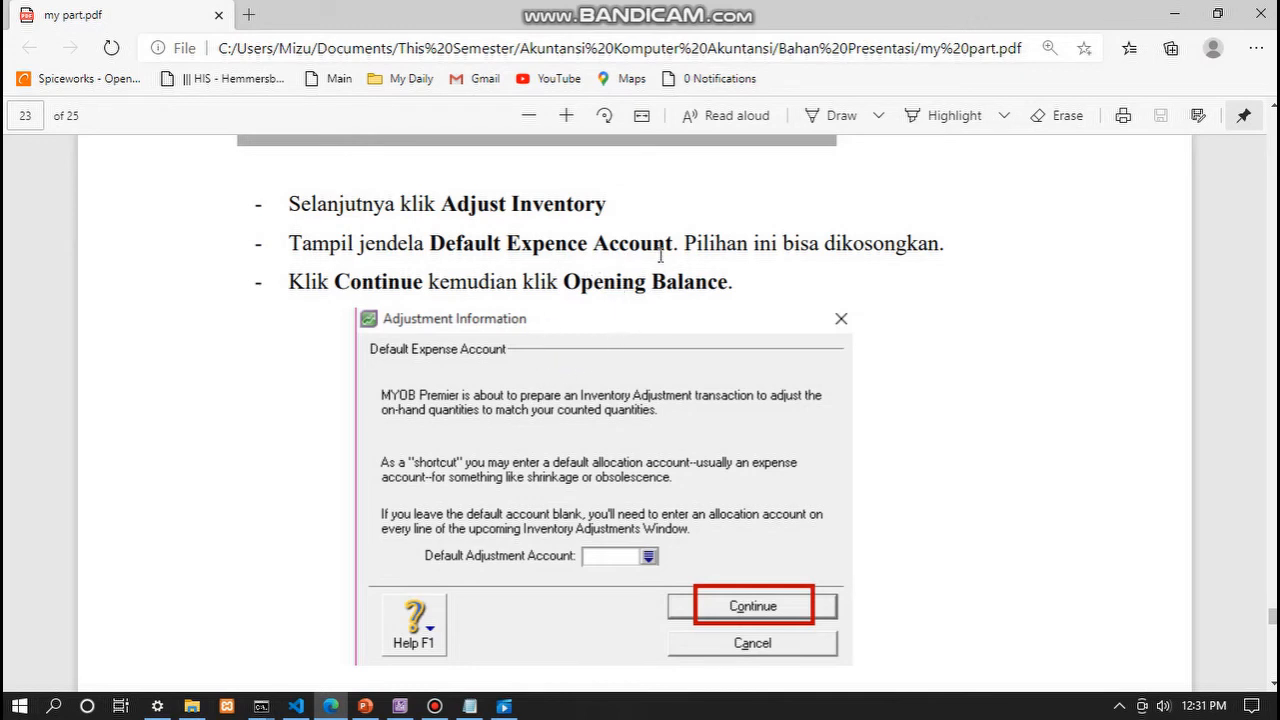
- Scroll through PDF pages 23–25, zooming in on the Adjust Inventory screenshot
{"action": "scroll", "coordinate": [660, 256], "scroll_direction": "down", "scroll_amount": 1}
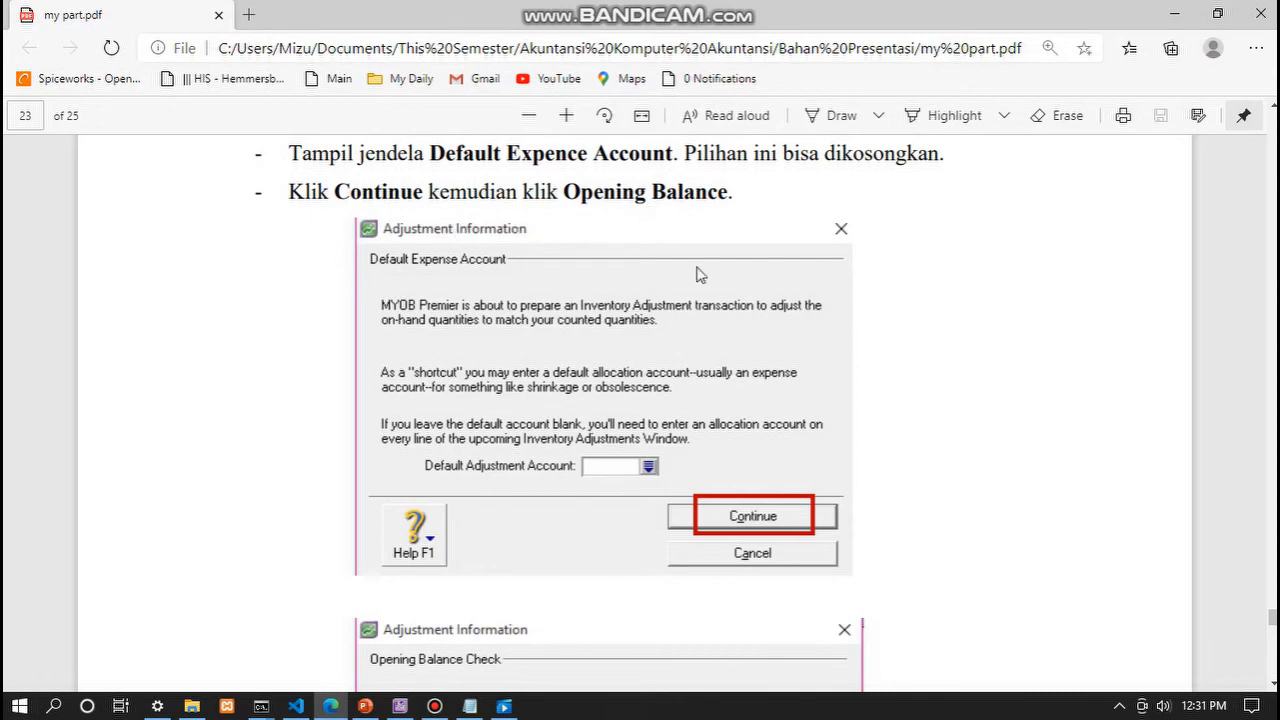
{"action": "scroll", "coordinate": [745, 395], "scroll_direction": "down", "scroll_amount": 1}
{"action": "scroll", "coordinate": [740, 410], "scroll_direction": "down", "scroll_amount": 2}
{"action": "scroll", "coordinate": [724, 425], "scroll_direction": "down", "scroll_amount": 2}
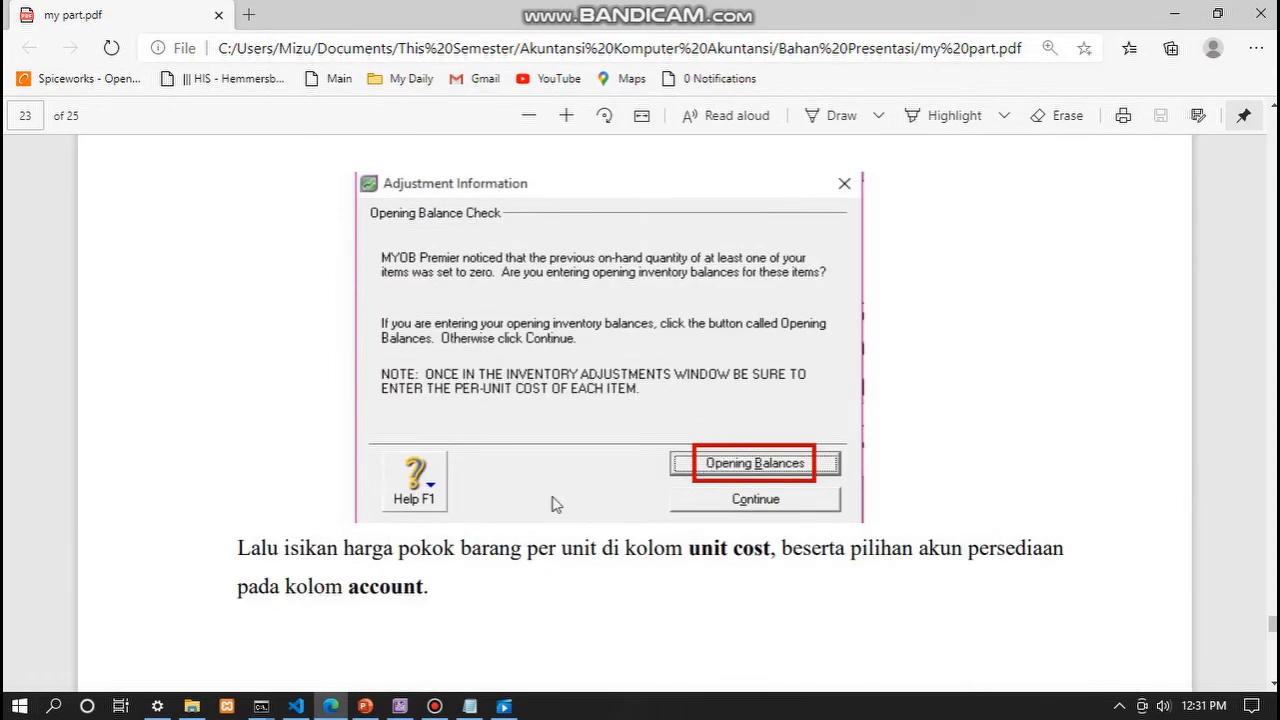
{"action": "scroll", "coordinate": [528, 496], "scroll_direction": "down", "scroll_amount": 2}
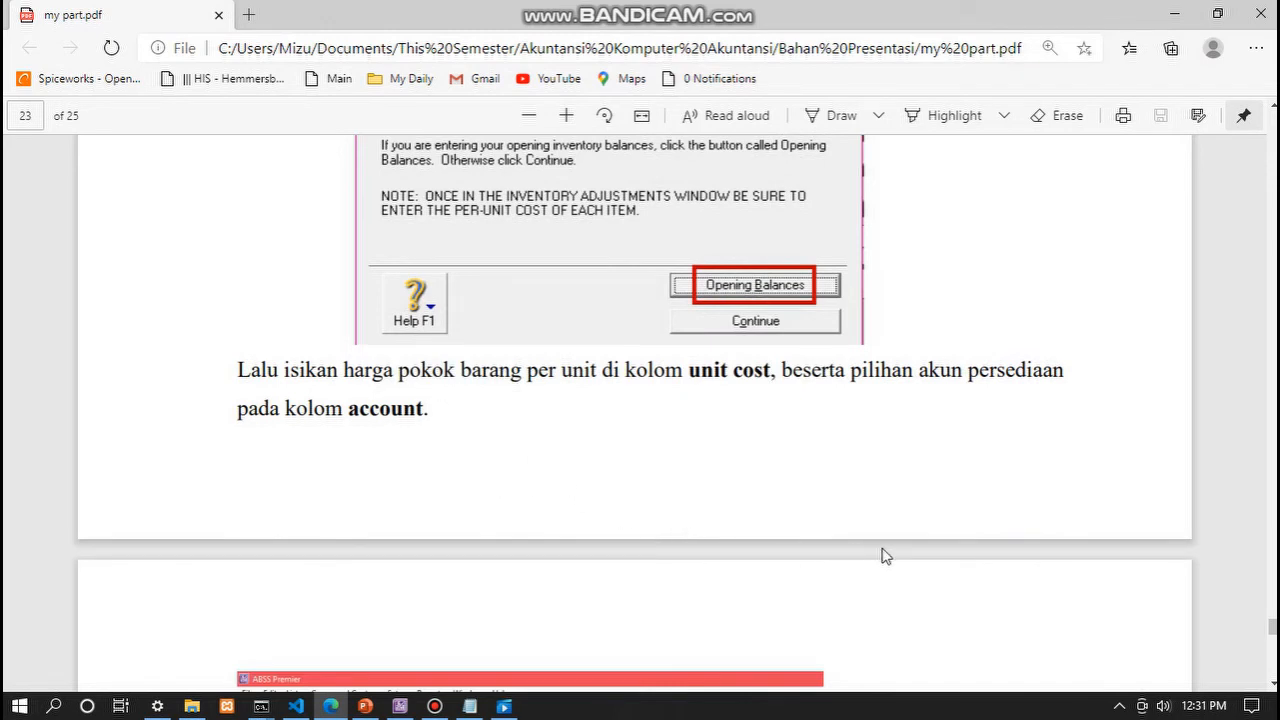
{"action": "scroll", "coordinate": [884, 556], "scroll_direction": "down", "scroll_amount": 2}
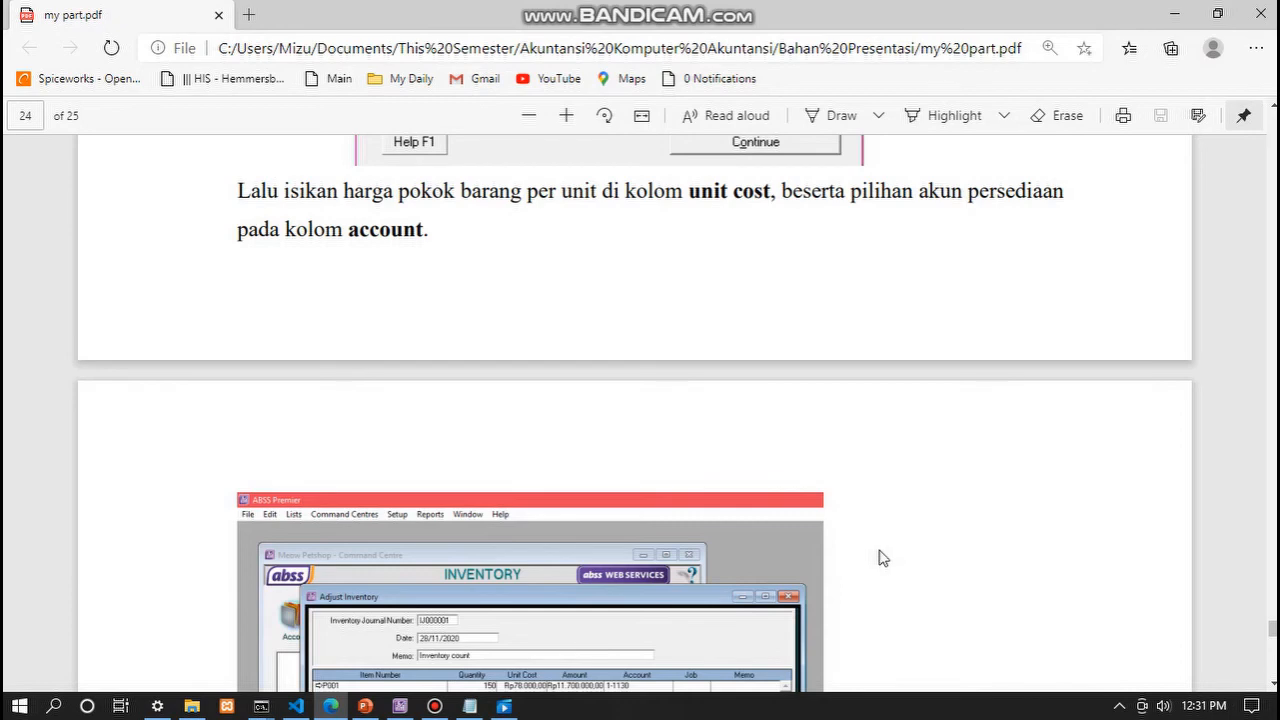
{"action": "scroll", "coordinate": [884, 558], "scroll_direction": "down", "scroll_amount": 2}
{"action": "scroll", "coordinate": [720, 548], "scroll_direction": "down", "scroll_amount": 2}
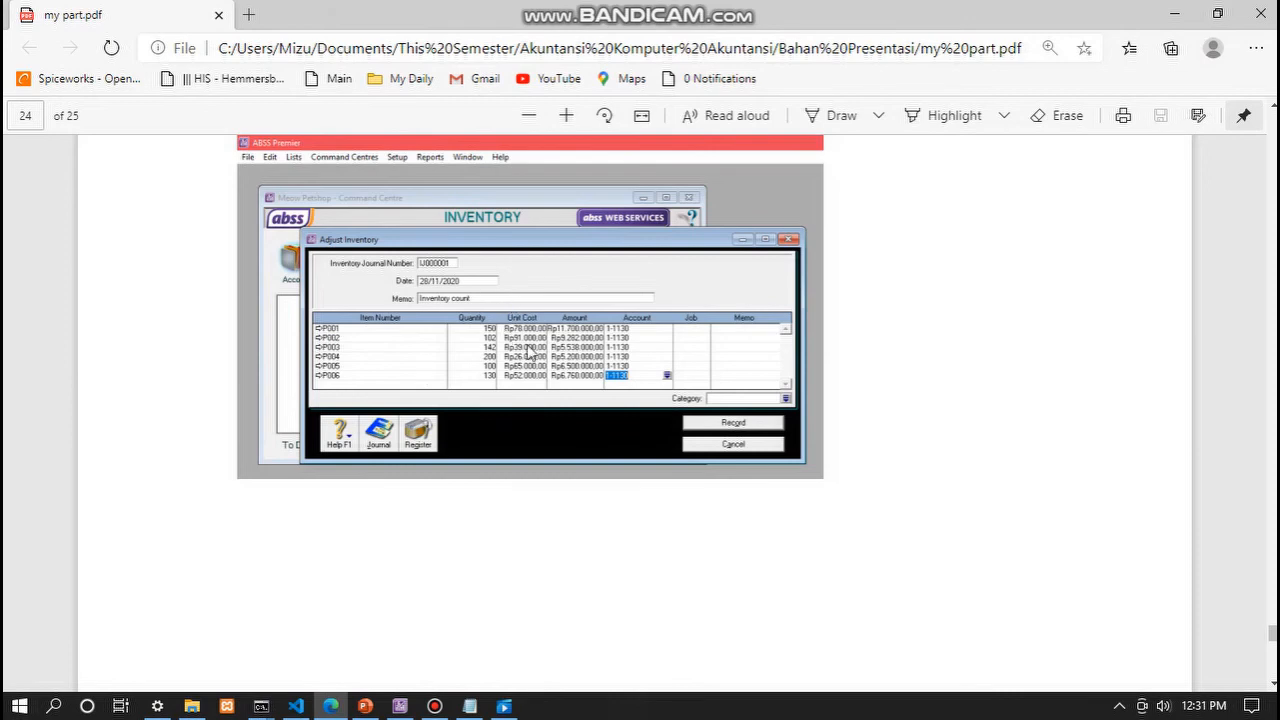
{"action": "left_click", "coordinate": [566, 115]}
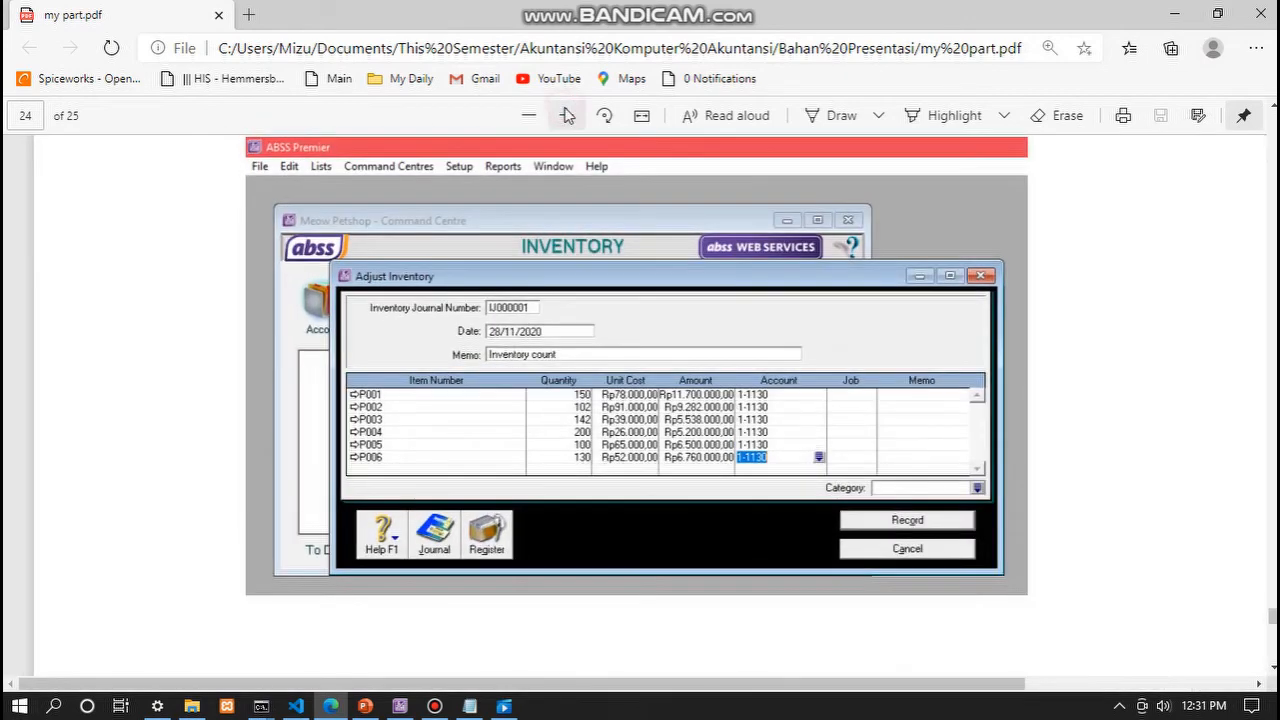
{"action": "scroll", "coordinate": [737, 400], "scroll_direction": "down", "scroll_amount": 3}
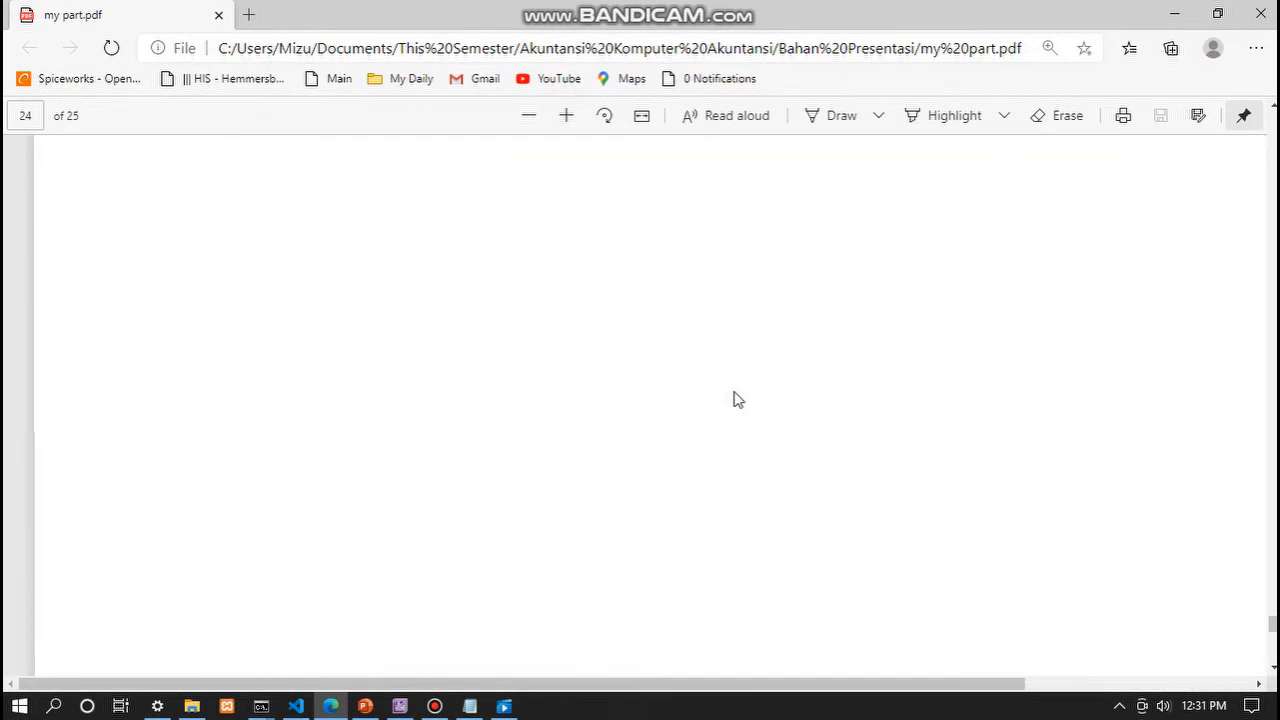
{"action": "scroll", "coordinate": [737, 400], "scroll_direction": "down", "scroll_amount": 5}
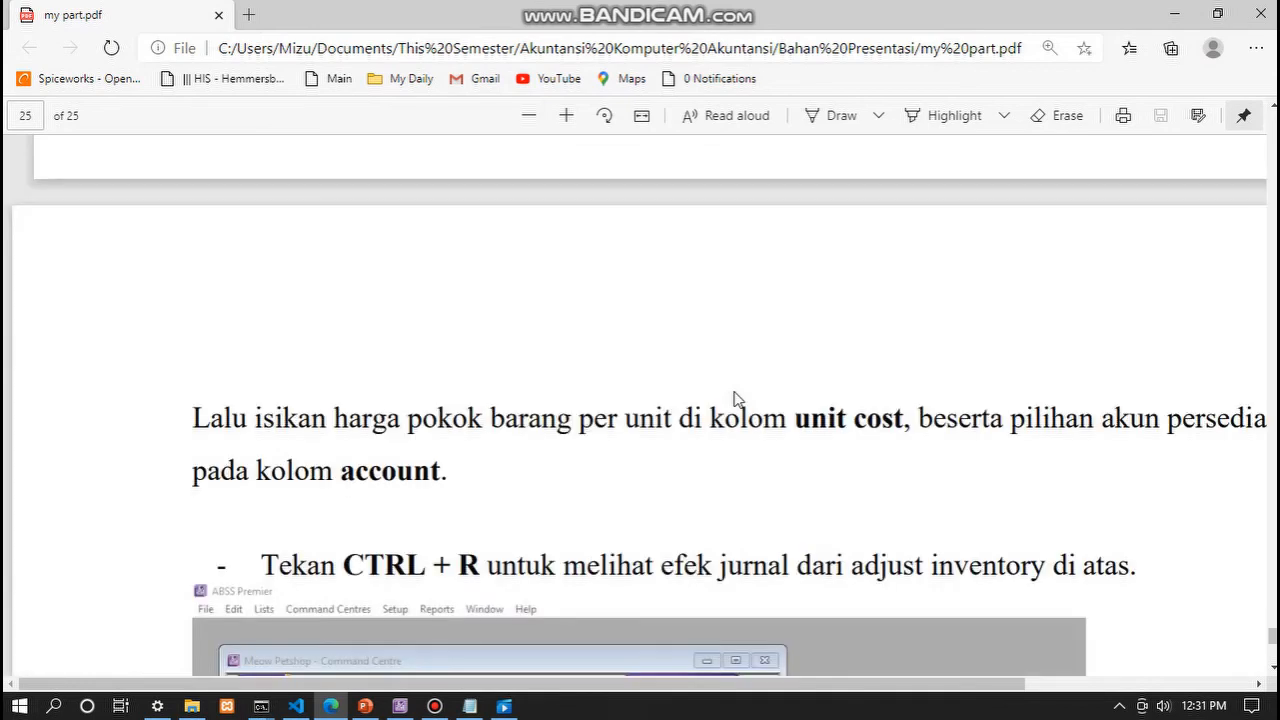
- Zoom back out, read the Recap Transaction example and 'Klik Record.', then switch away from the PDF
{"action": "left_click", "coordinate": [524, 122]}
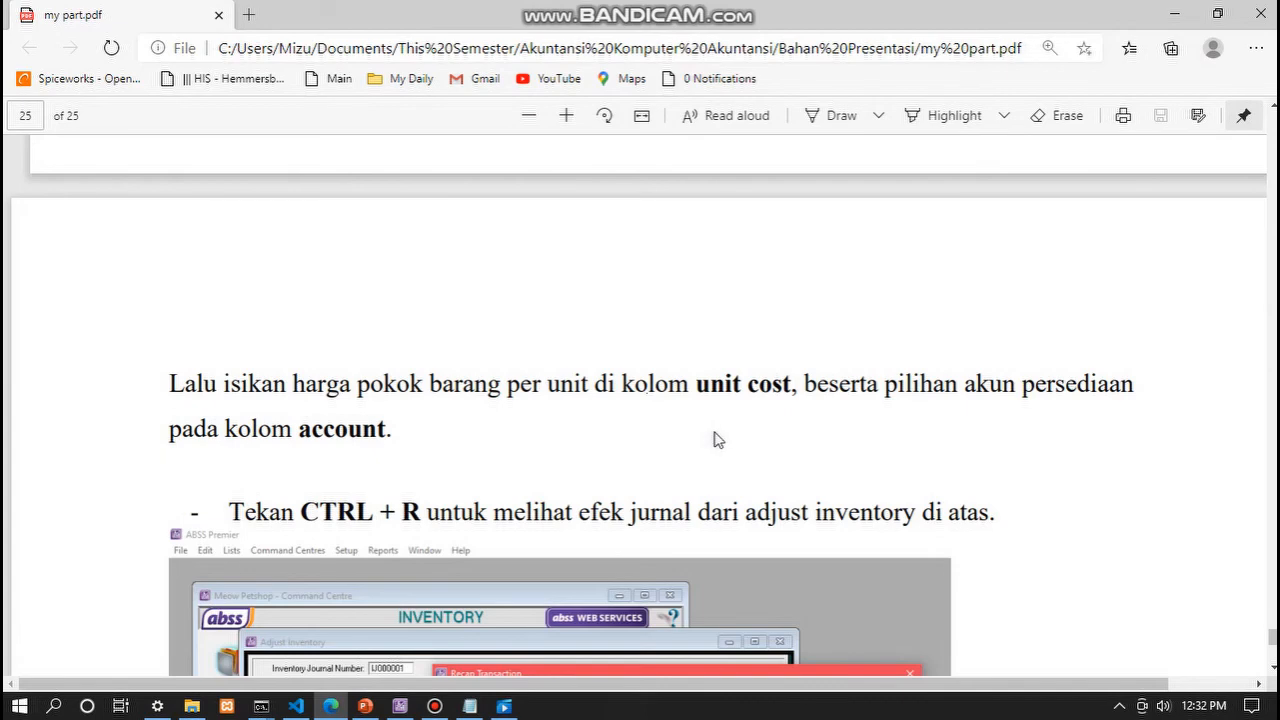
{"action": "scroll", "coordinate": [714, 437], "scroll_direction": "down", "scroll_amount": 3}
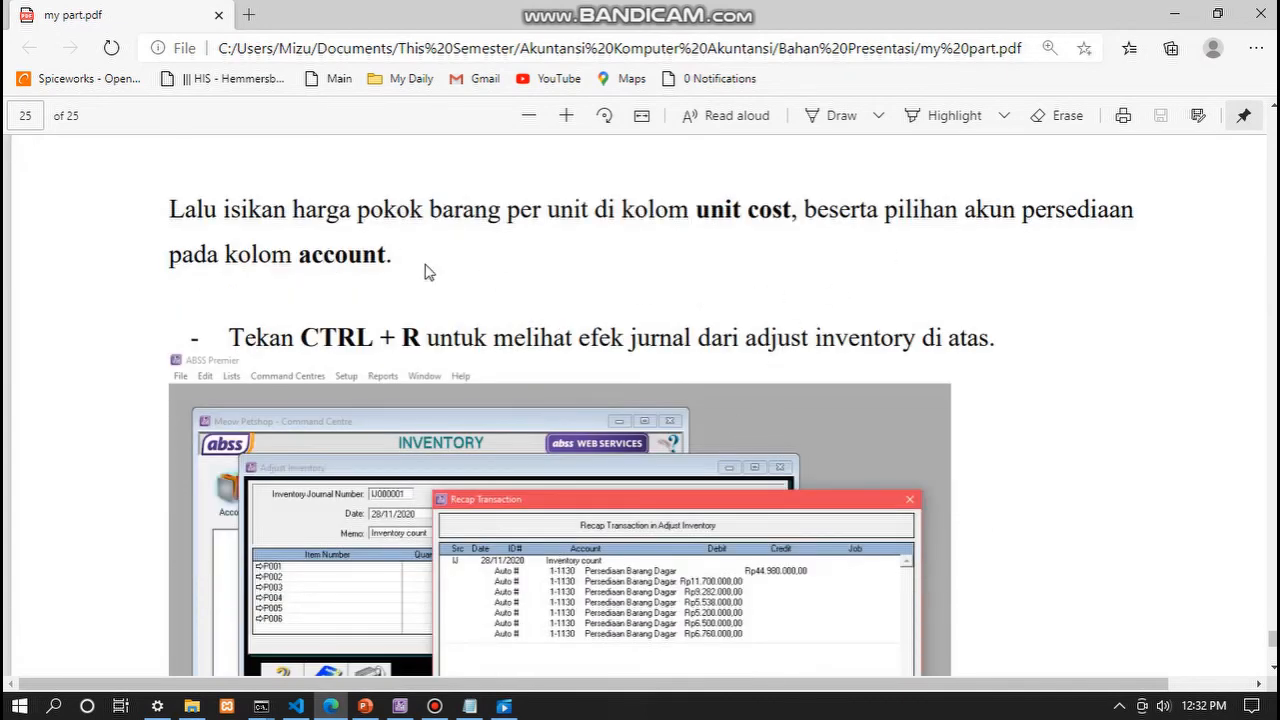
{"action": "scroll", "coordinate": [425, 272], "scroll_direction": "down", "scroll_amount": 1}
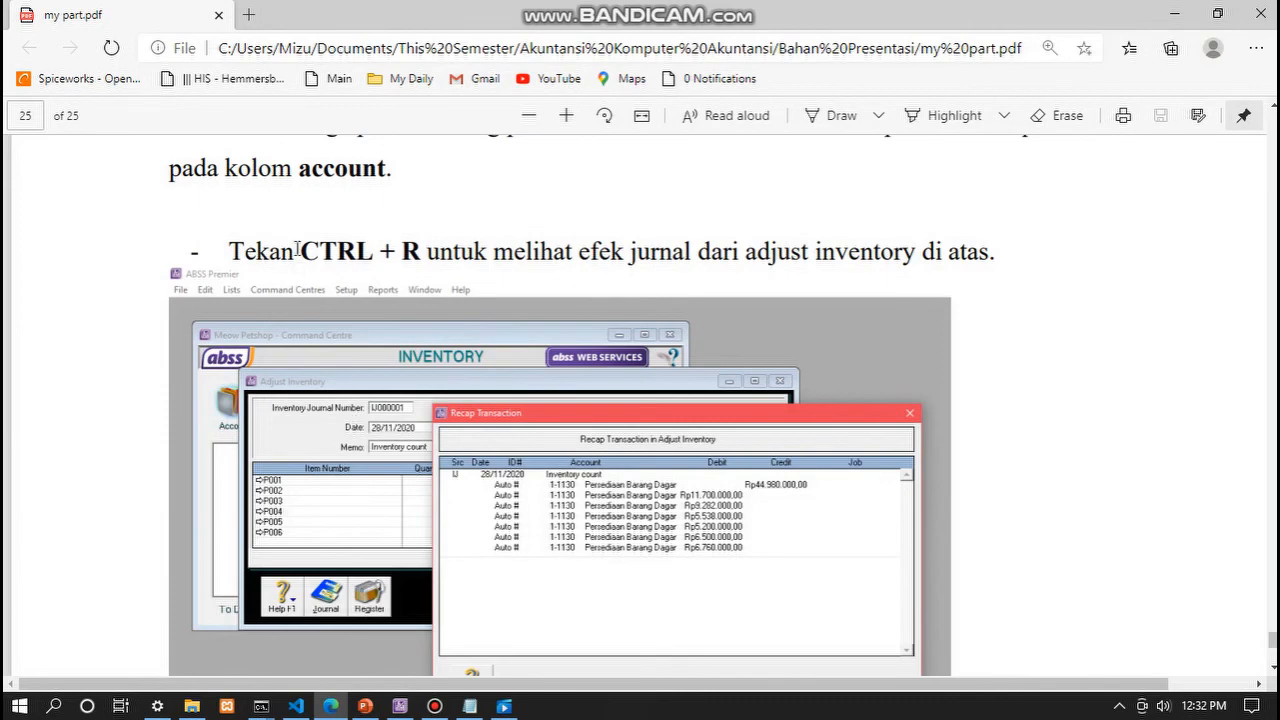
{"action": "scroll", "coordinate": [297, 248], "scroll_direction": "down", "scroll_amount": 1}
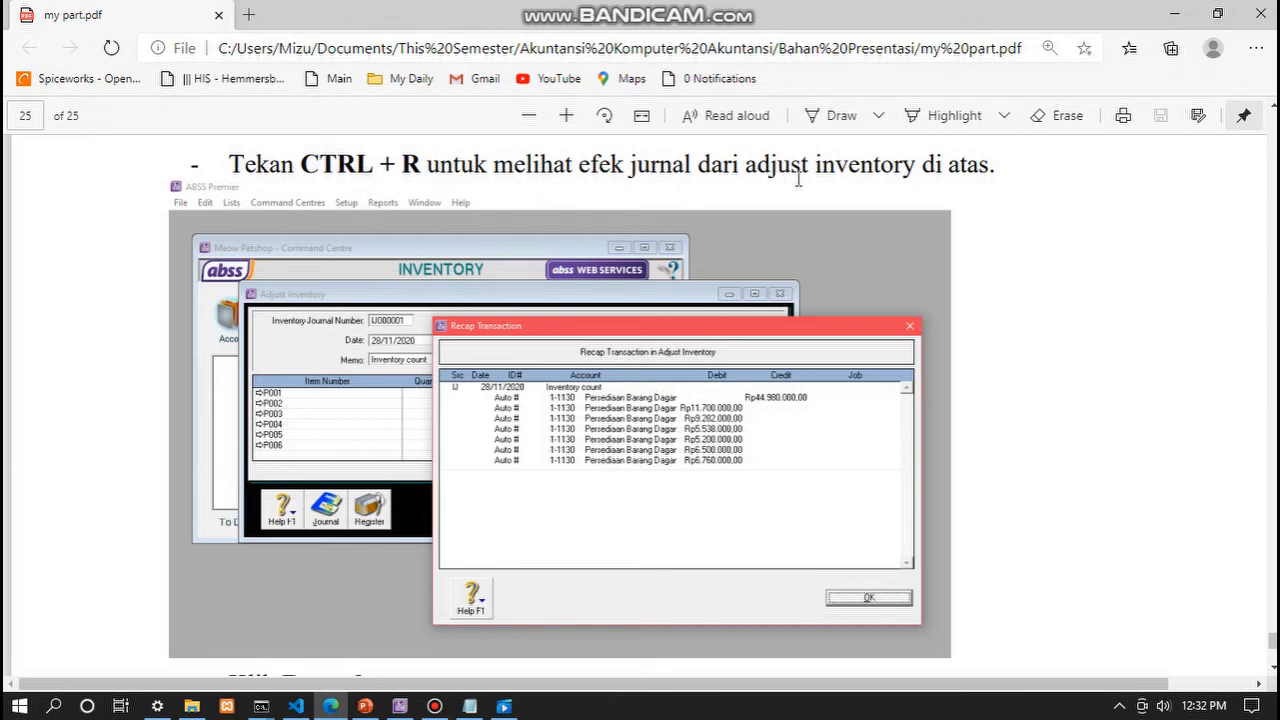
{"action": "scroll", "coordinate": [797, 185], "scroll_direction": "down", "scroll_amount": 1}
{"action": "scroll", "coordinate": [797, 185], "scroll_direction": "up", "scroll_amount": 2}
{"action": "scroll", "coordinate": [800, 187], "scroll_direction": "down", "scroll_amount": 3}
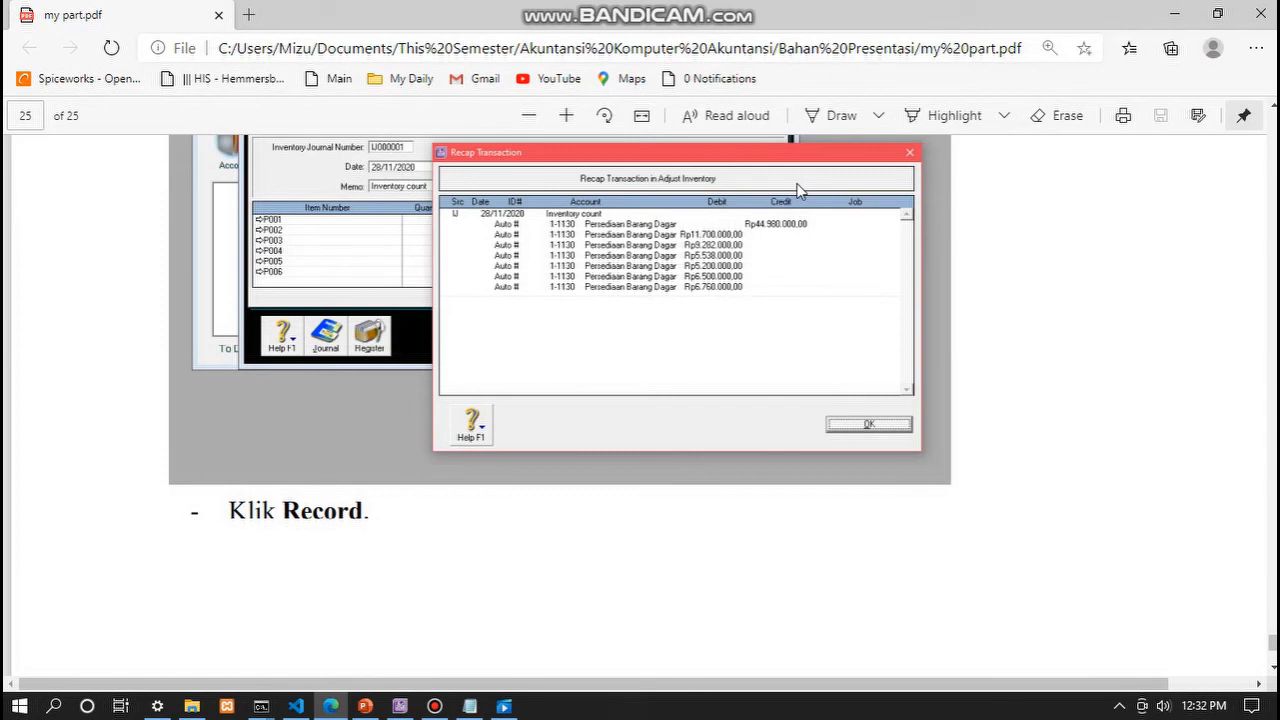
{"action": "scroll", "coordinate": [814, 310], "scroll_direction": "up", "scroll_amount": 1}
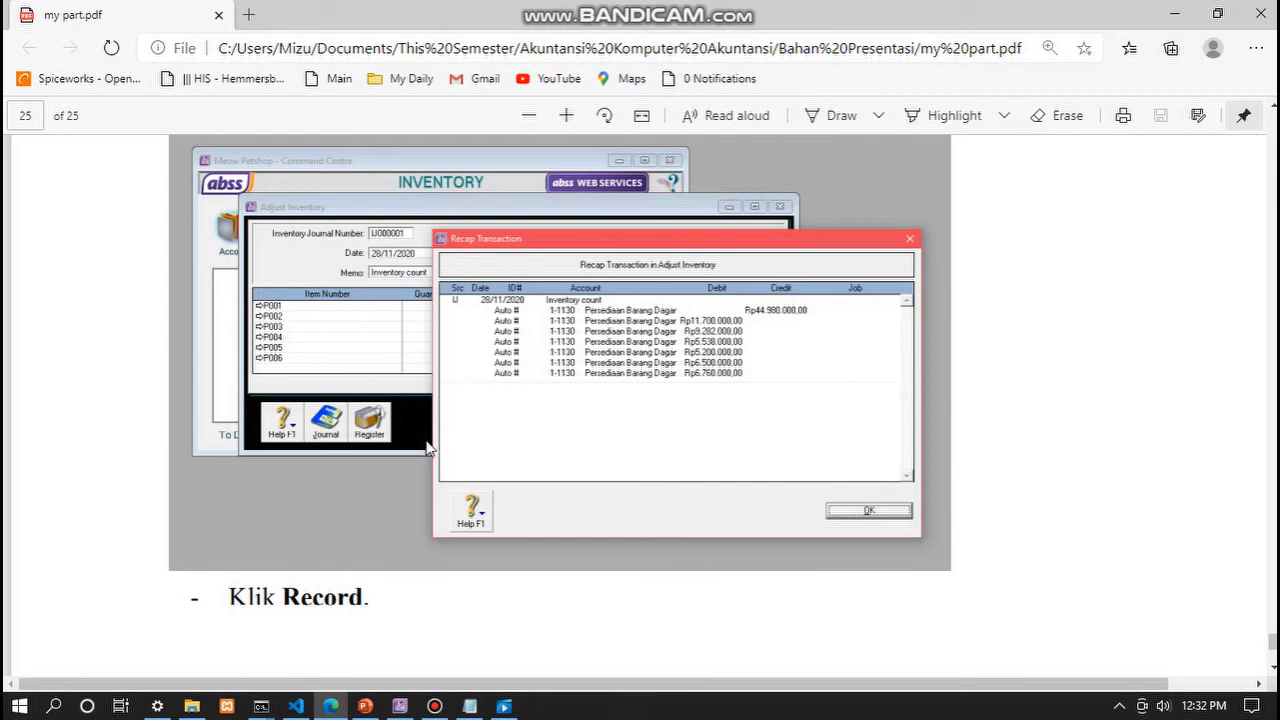
{"action": "left_click", "coordinate": [410, 707]}
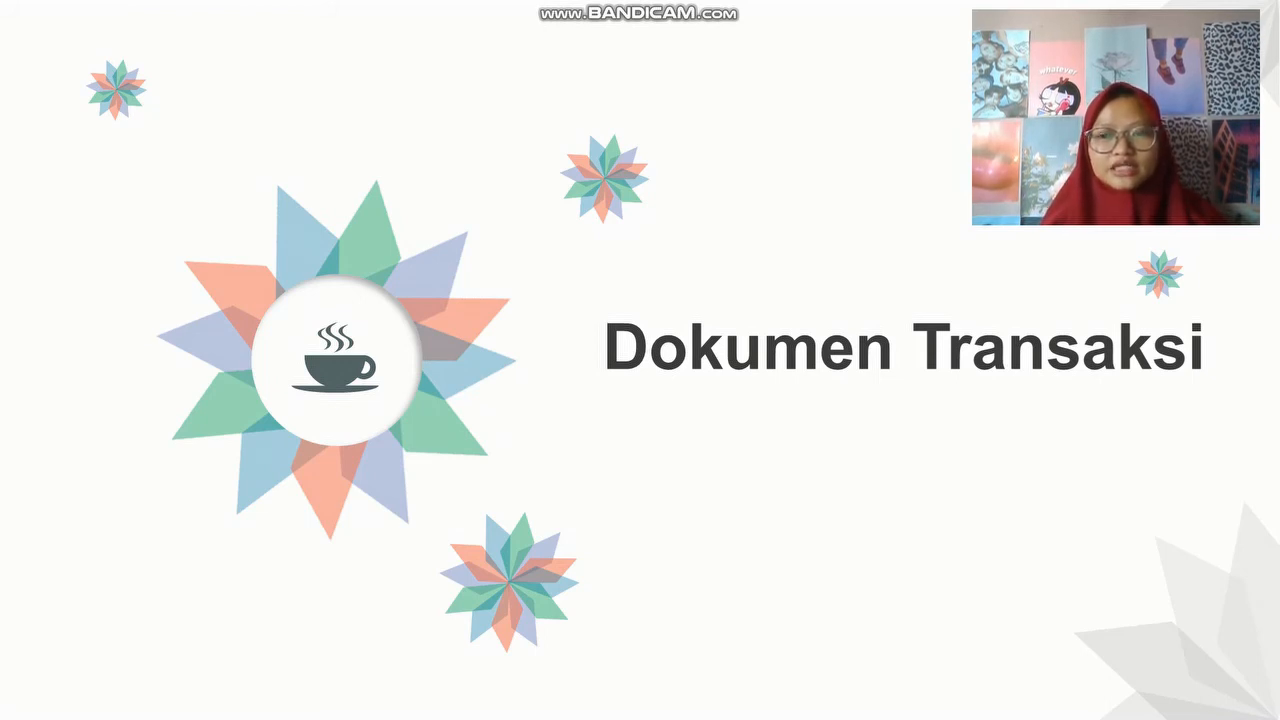
- Advance to the 'Dokumen transaksi 1' slide
{"action": "key", "text": "Right"}
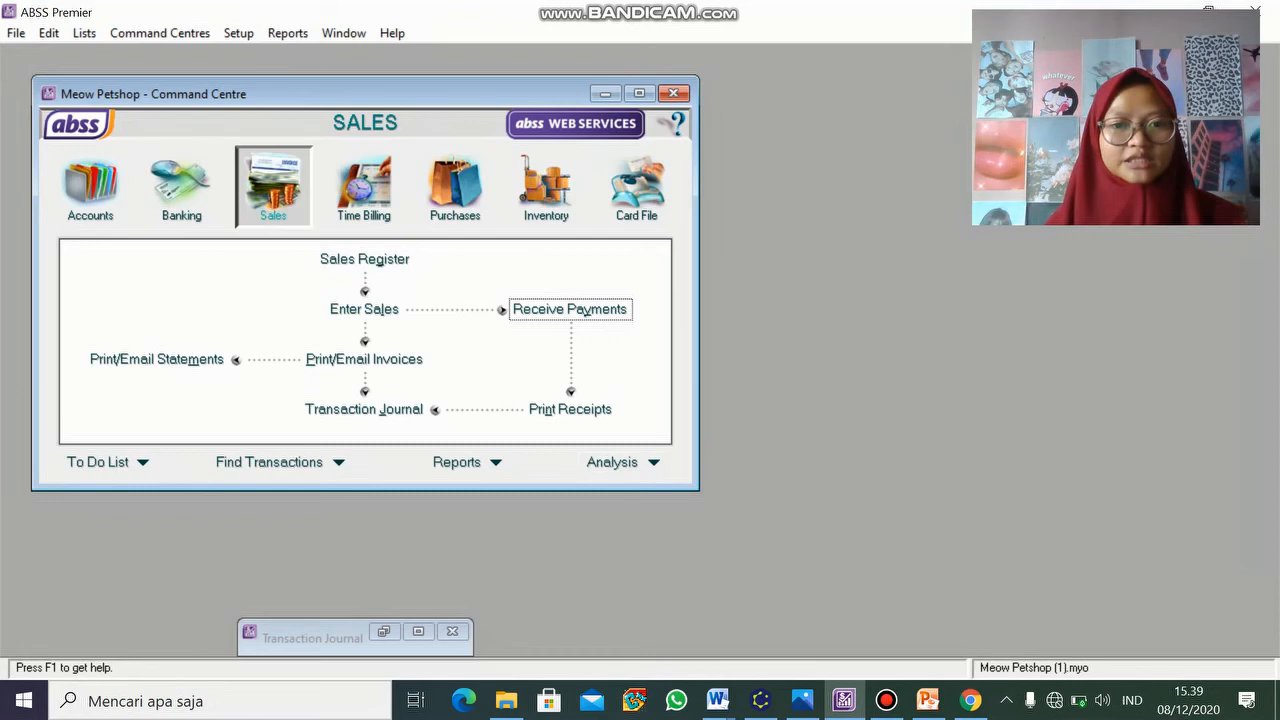
- Open and cancel a Receive Payments form, then restore the Transaction Journal window
{"action": "left_click", "coordinate": [569, 309]}
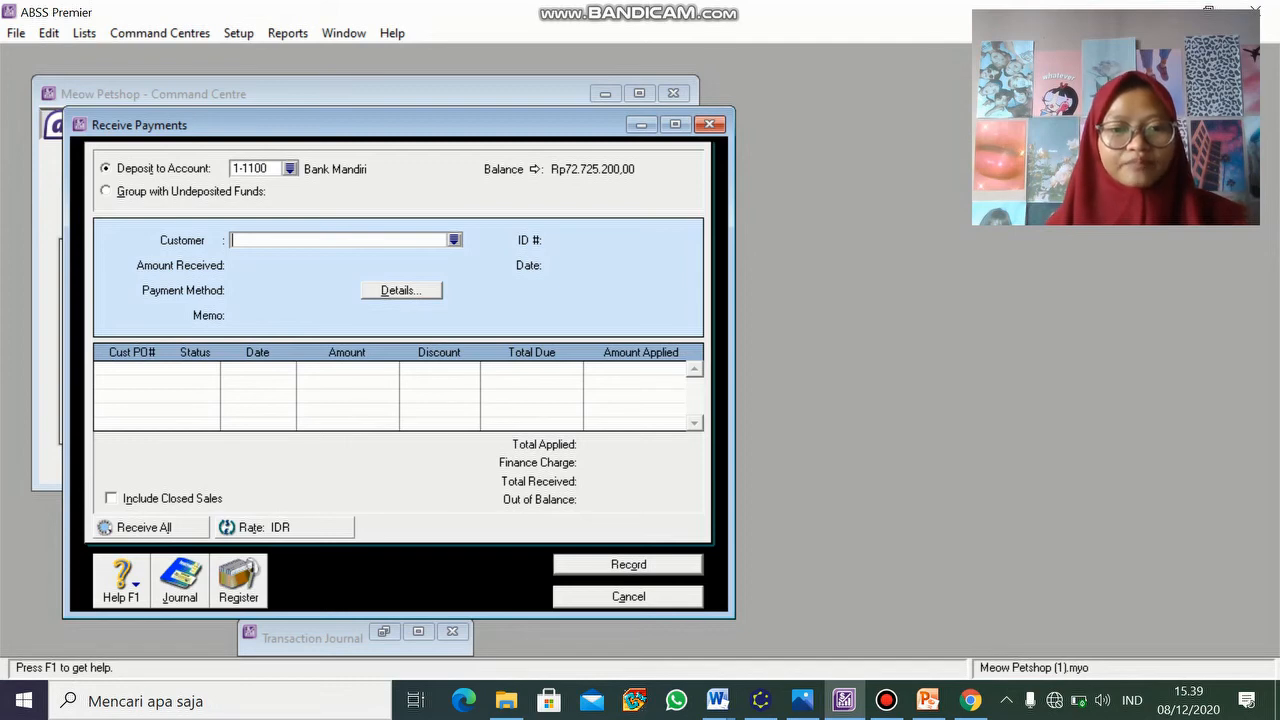
{"action": "key", "text": "Escape"}
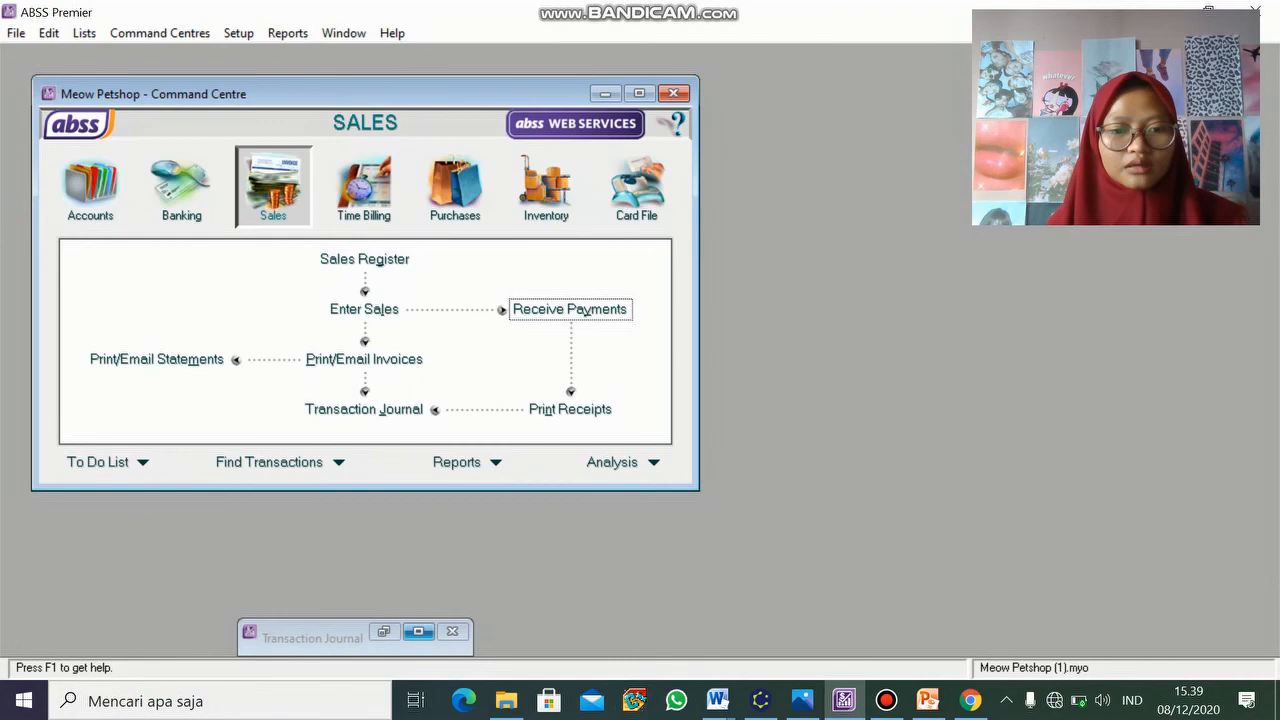
{"action": "left_click", "coordinate": [383, 631]}
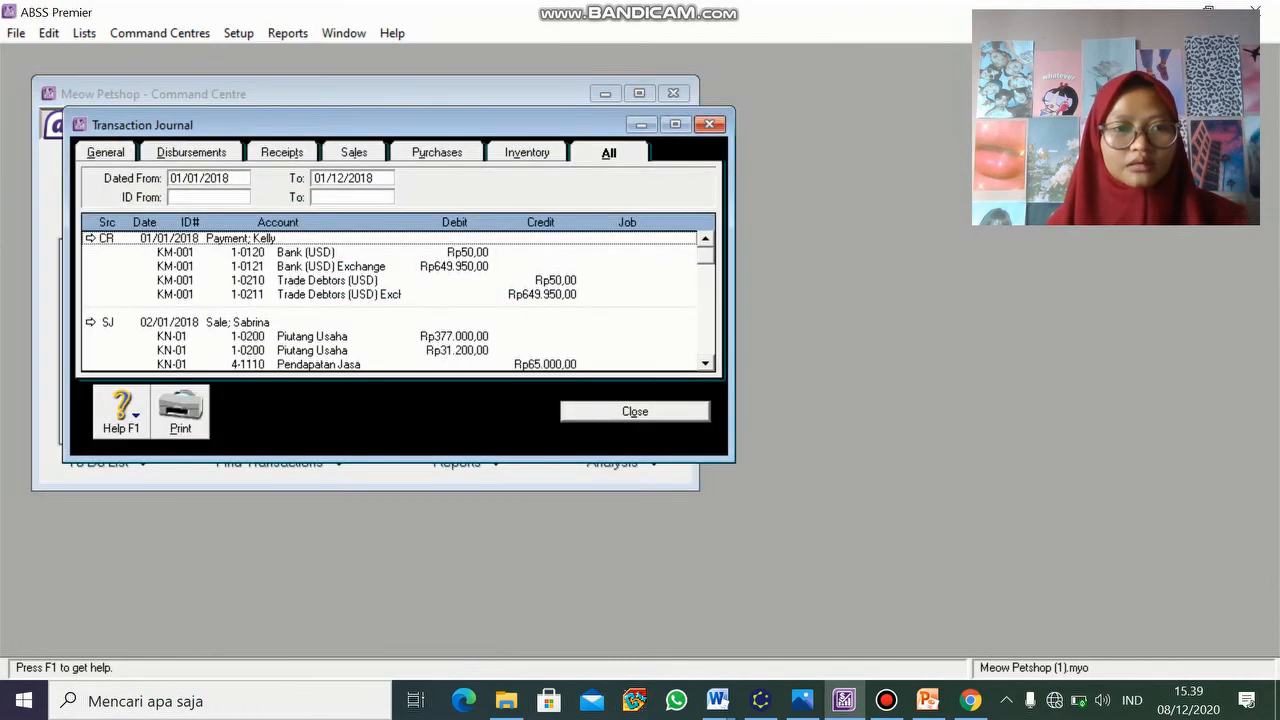
- Drill into the first CR customer payment entry from the Transaction Journal
{"action": "left_click", "coordinate": [91, 239]}
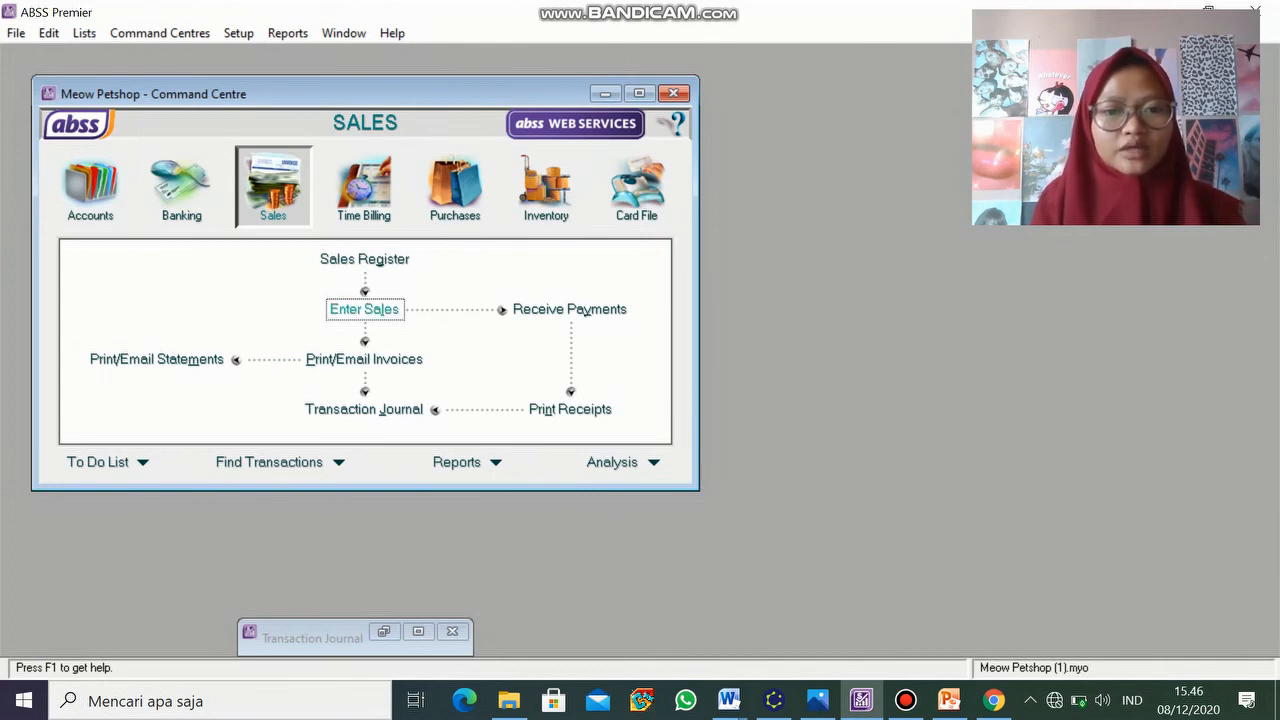
- Start a new sales invoice, then drill into the recorded Sale entry from the Transaction Journal
{"action": "left_click", "coordinate": [364, 309]}
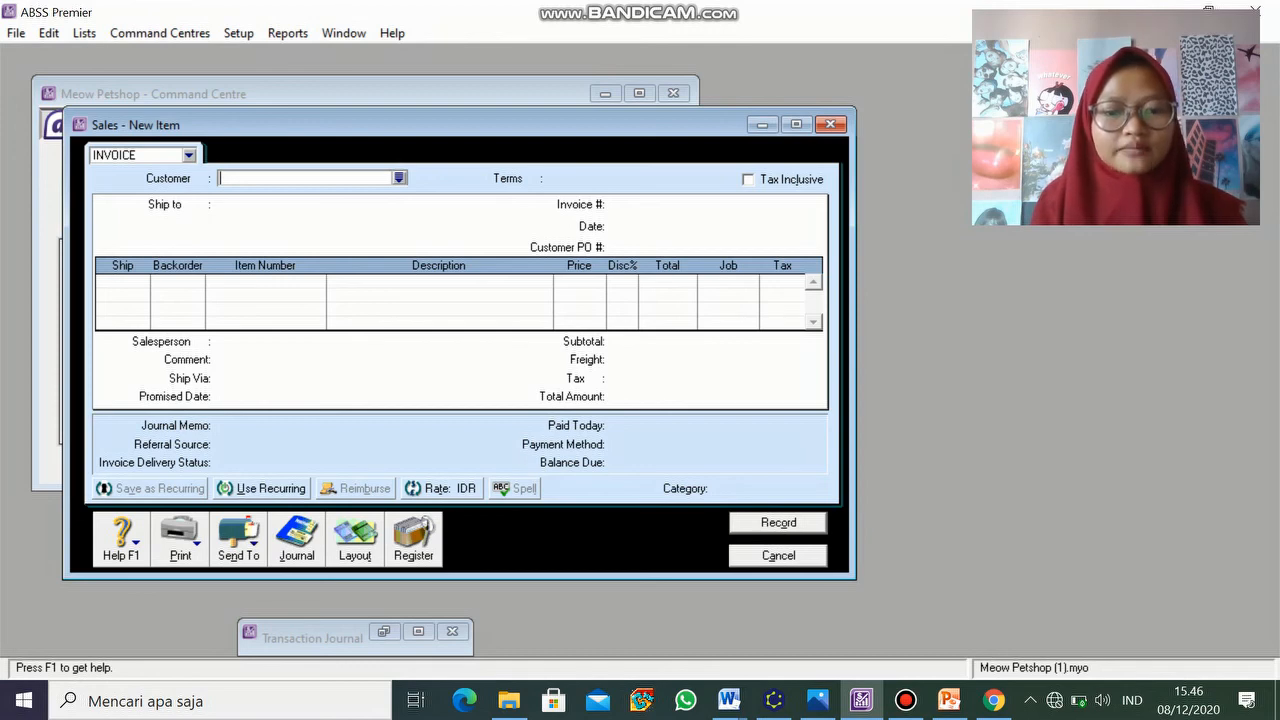
{"action": "left_click", "coordinate": [384, 631]}
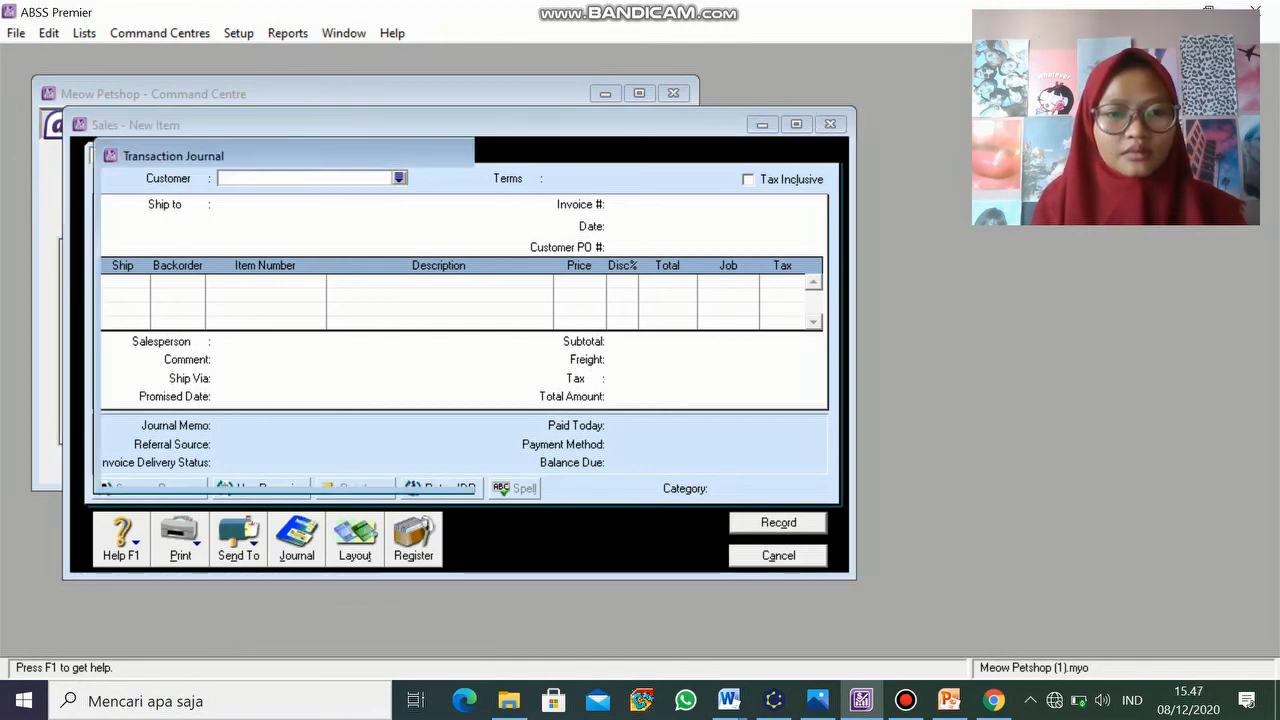
{"action": "left_click", "coordinate": [122, 269]}
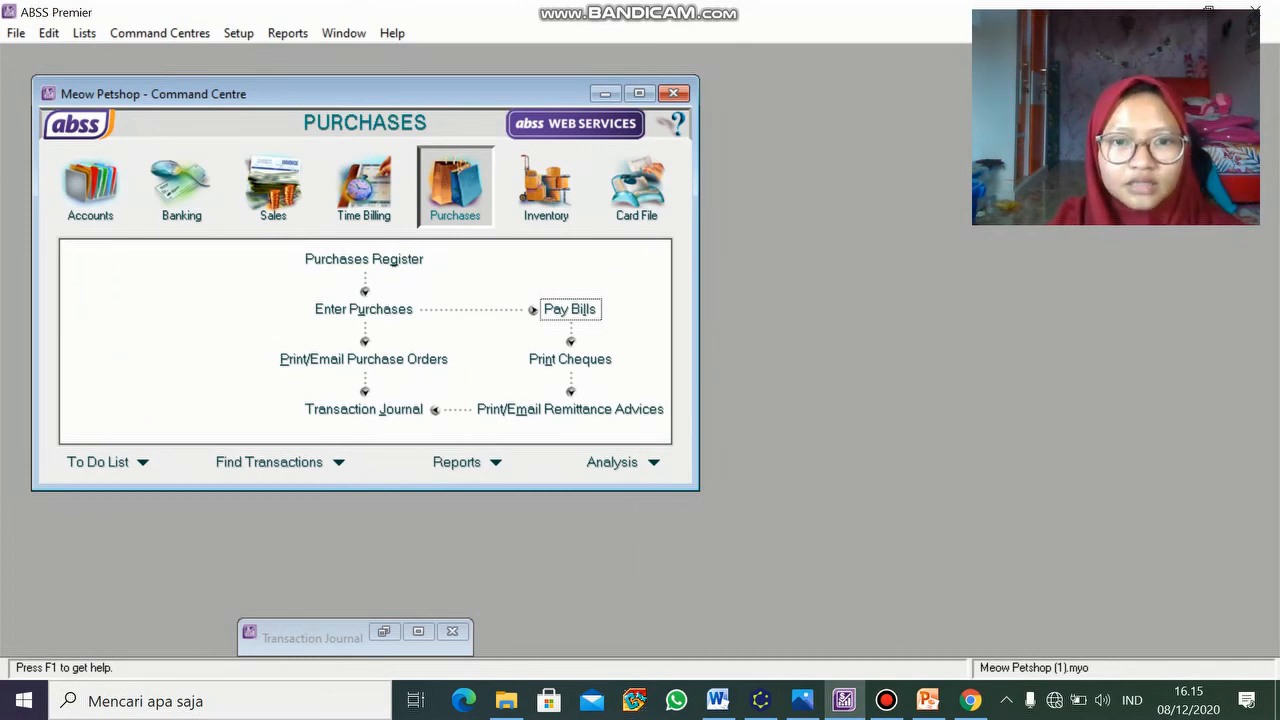
- Review PT. Global payment KK-002 of Rp12.000.000,00 from the Transaction Journal, then close it
{"action": "left_click", "coordinate": [570, 309]}
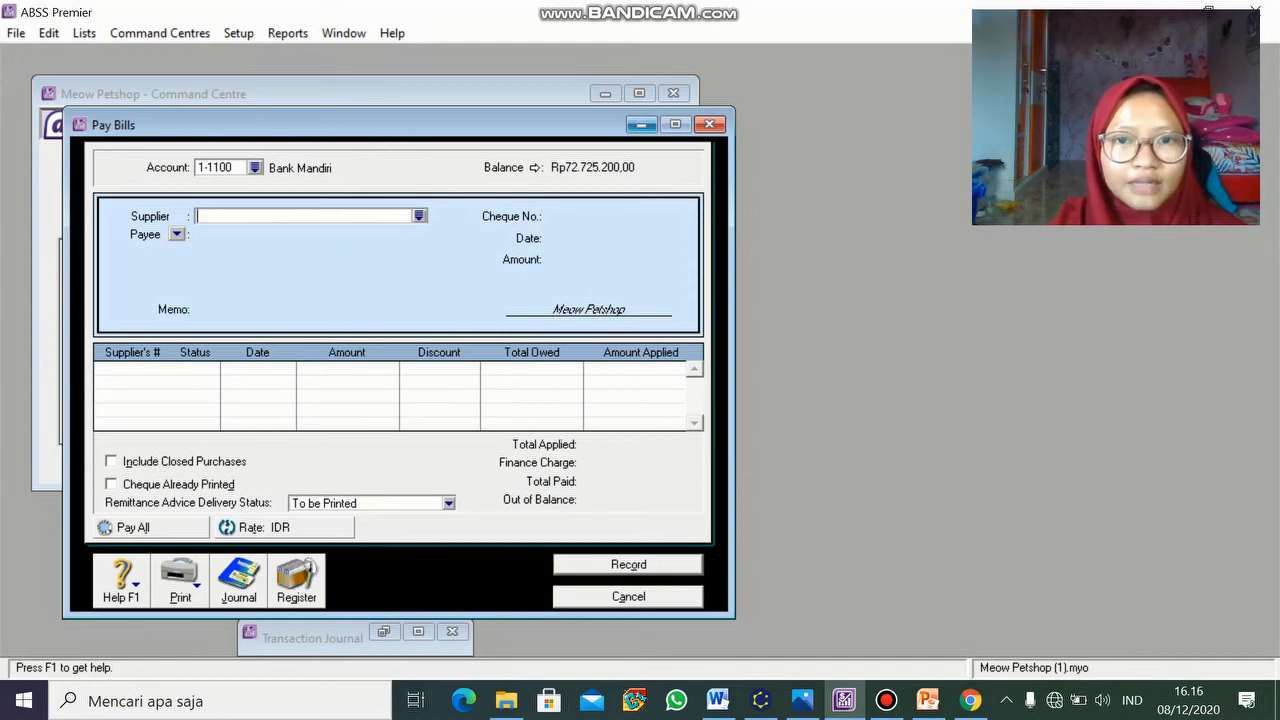
{"action": "left_click", "coordinate": [641, 124]}
{"action": "left_click", "coordinate": [383, 631]}
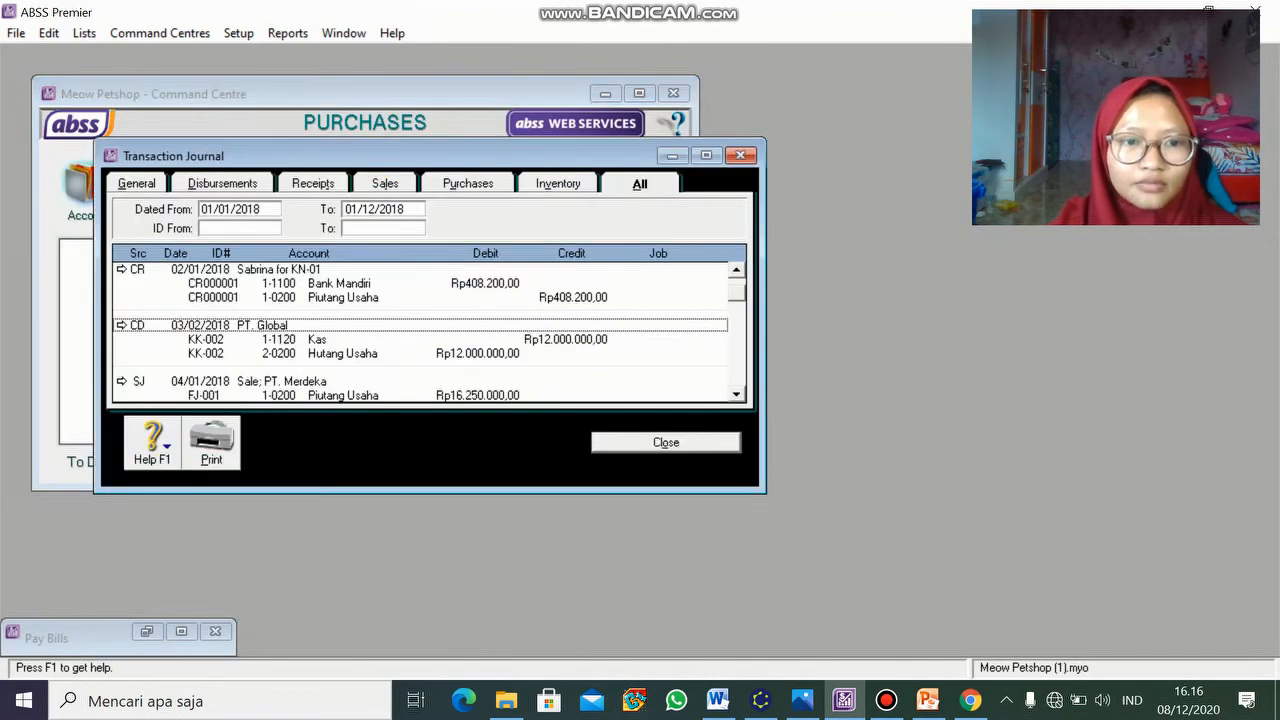
{"action": "left_click", "coordinate": [121, 325]}
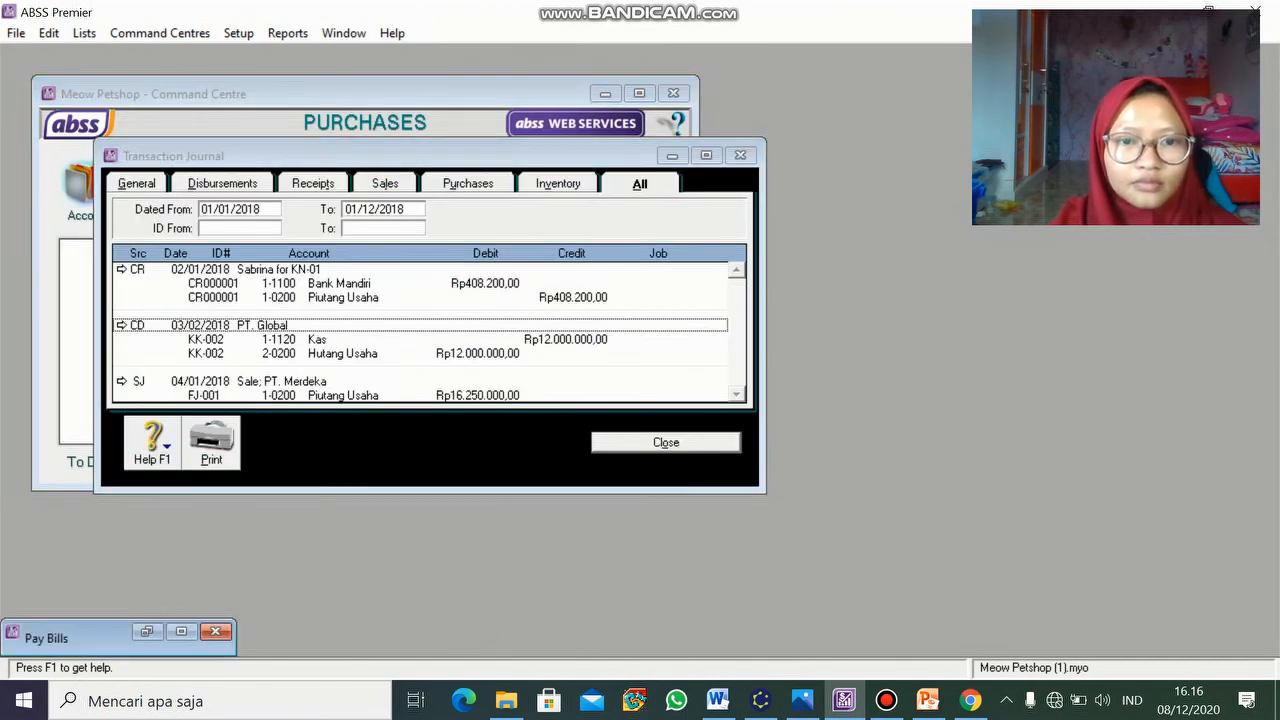
{"action": "left_click", "coordinate": [146, 631]}
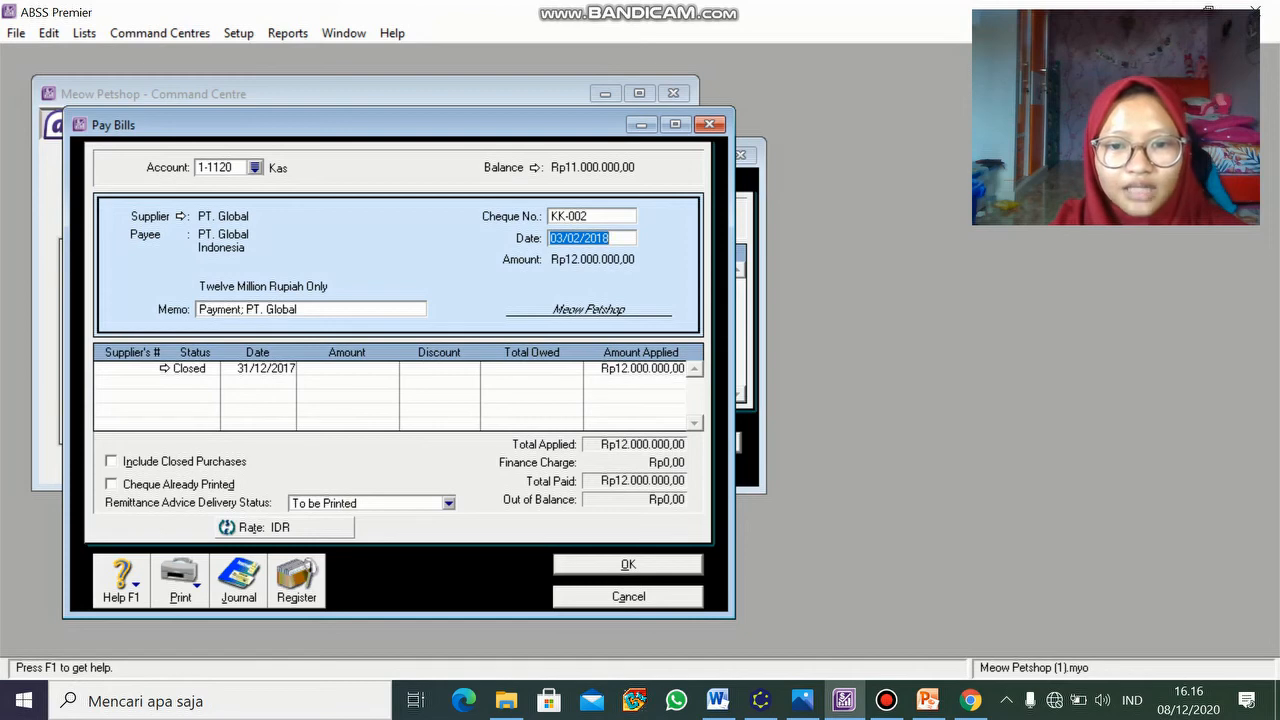
{"action": "key", "text": "Return"}
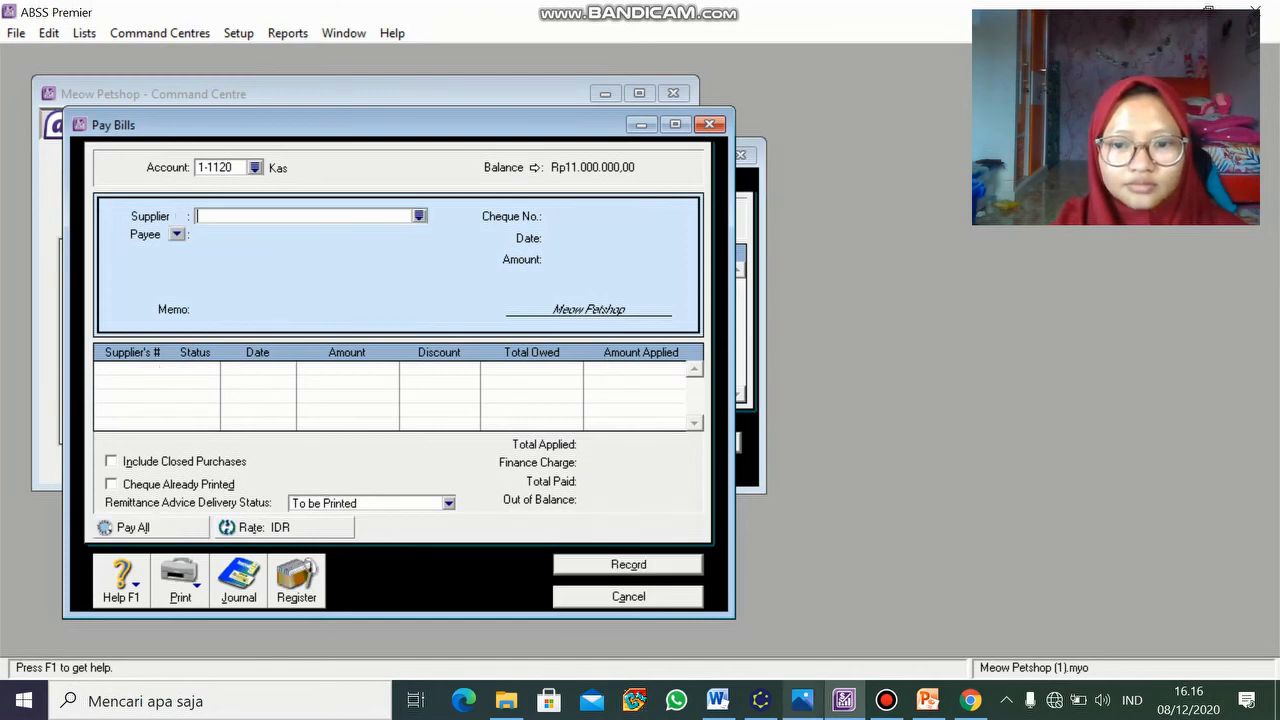
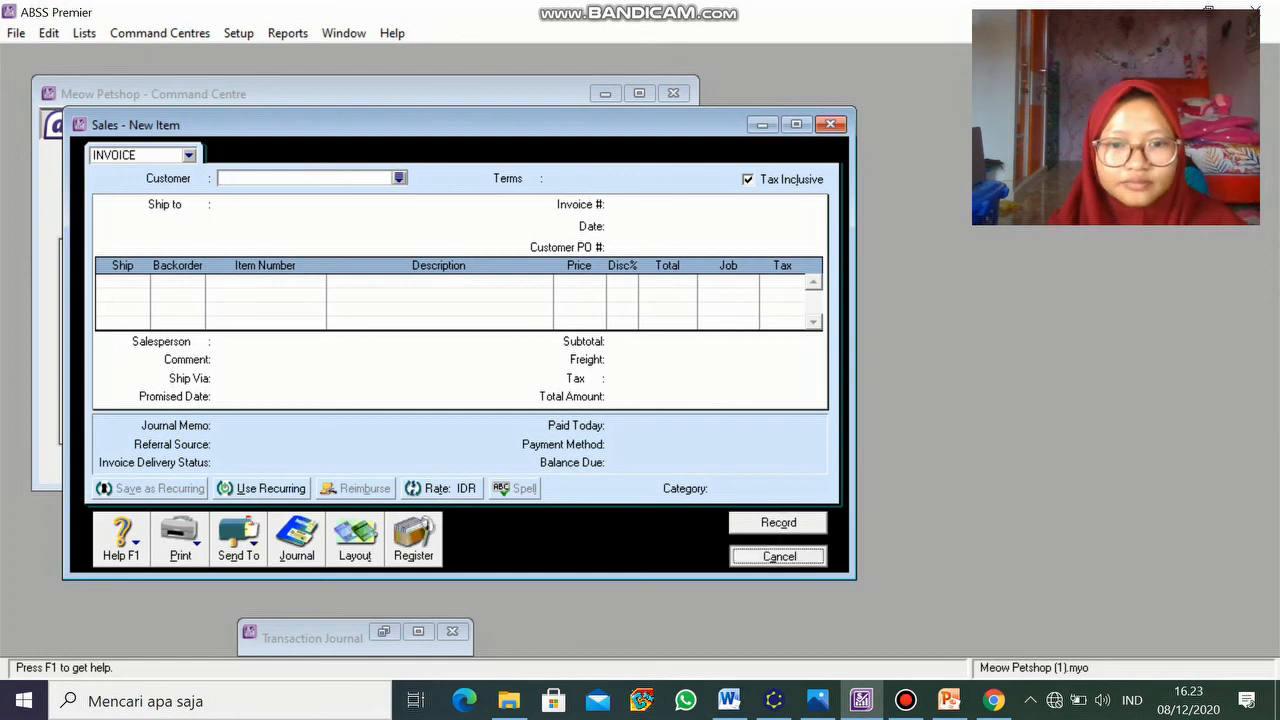
- Restore the Transaction Journal and drill into sales invoice FJ-001
{"action": "left_click", "coordinate": [383, 631]}
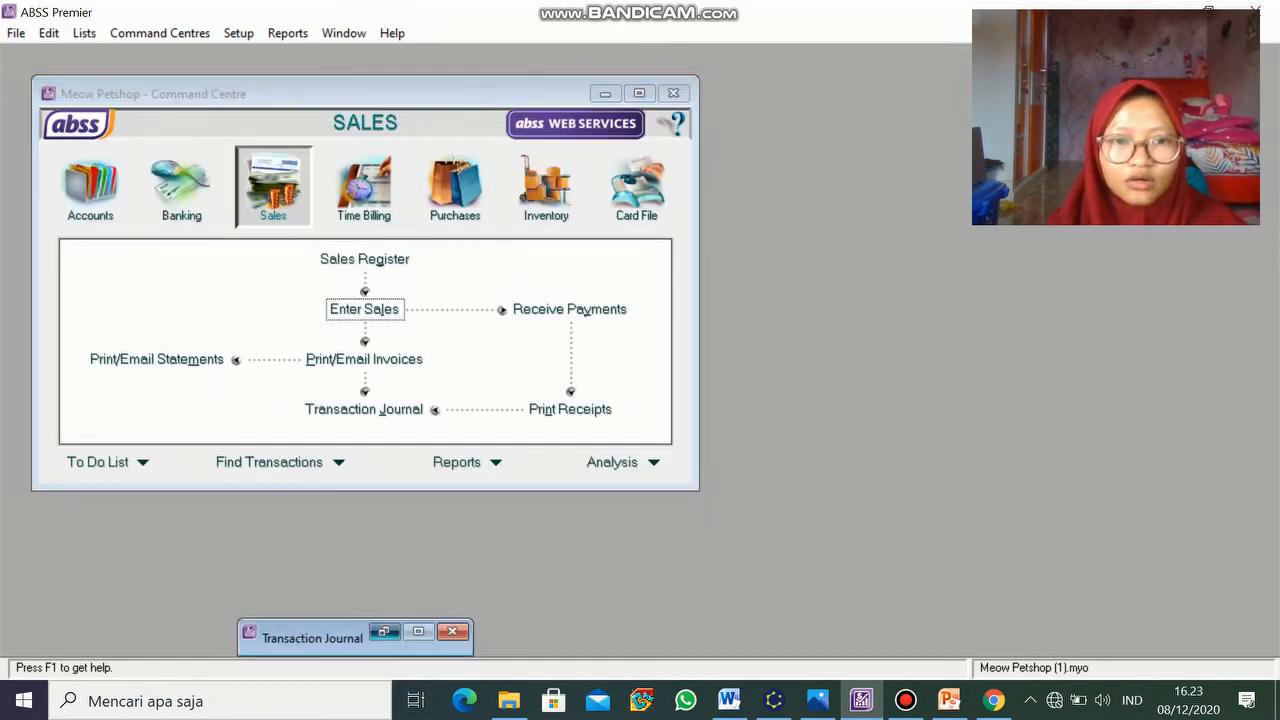
{"action": "left_click", "coordinate": [121, 283]}
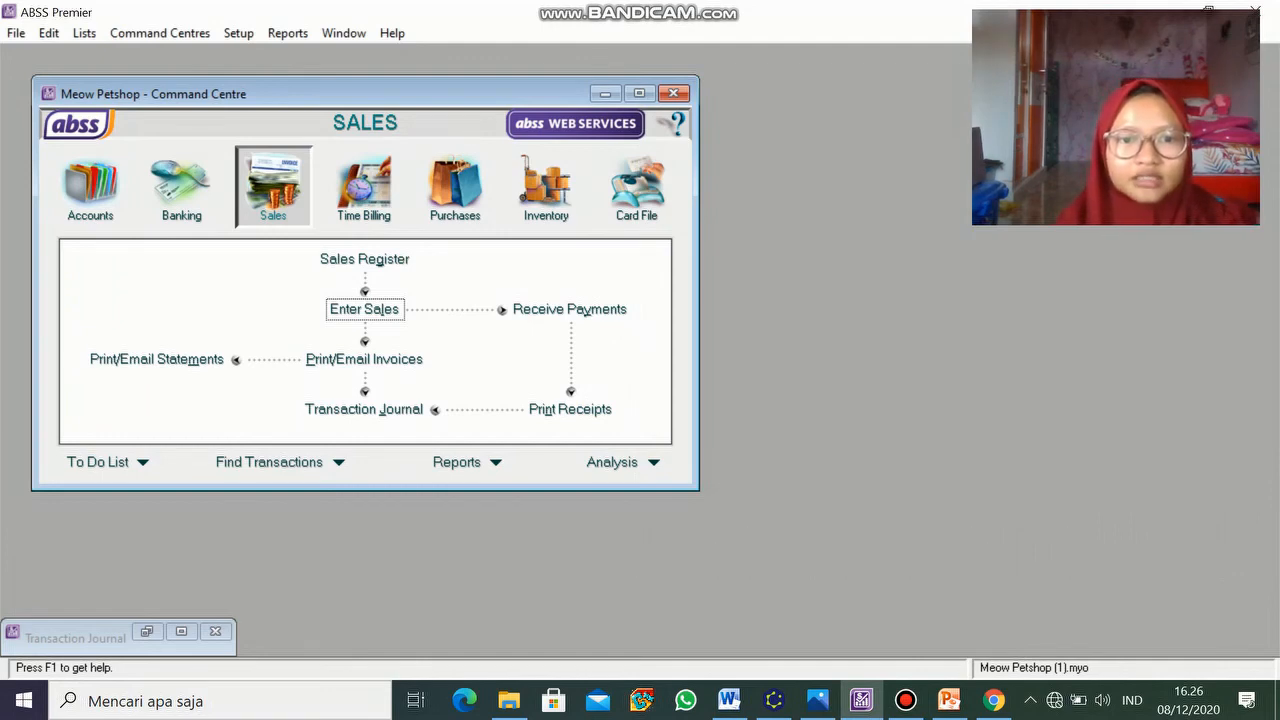
- Cancel a new sales invoice, then drill into the 05/01/2018 sale from the Transaction Journal
{"action": "left_click", "coordinate": [364, 309]}
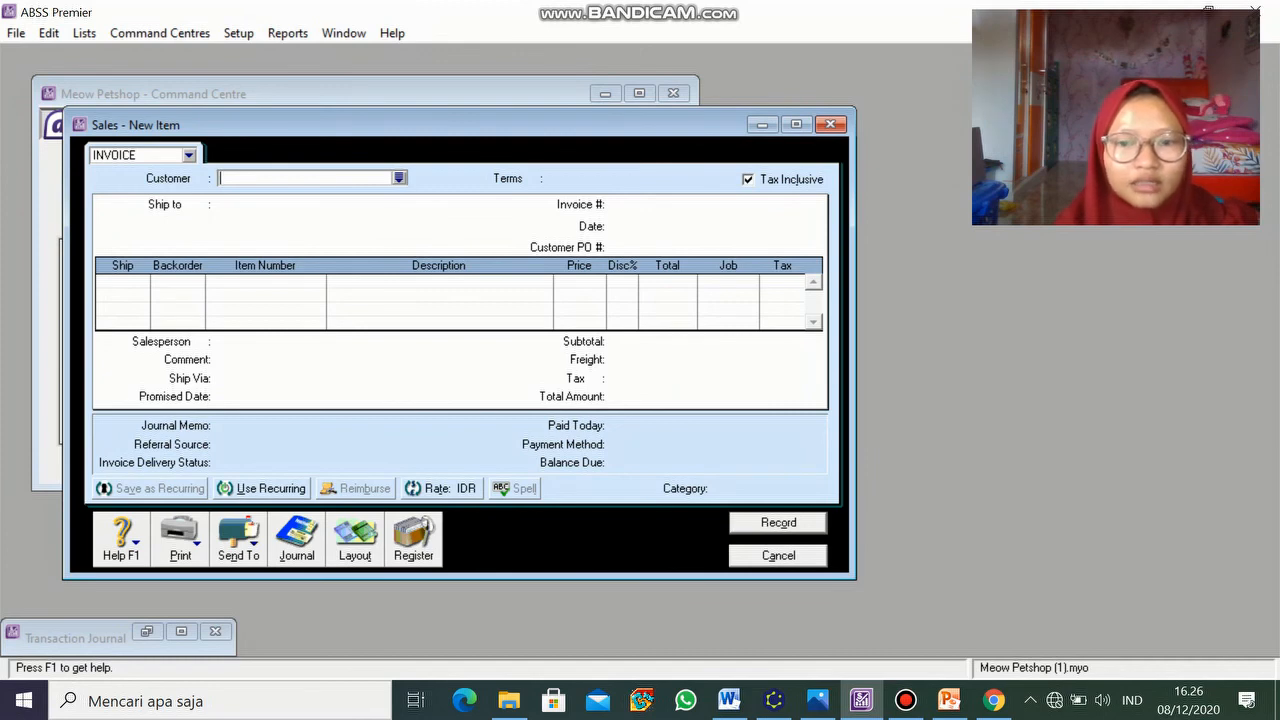
{"action": "key", "text": "Escape"}
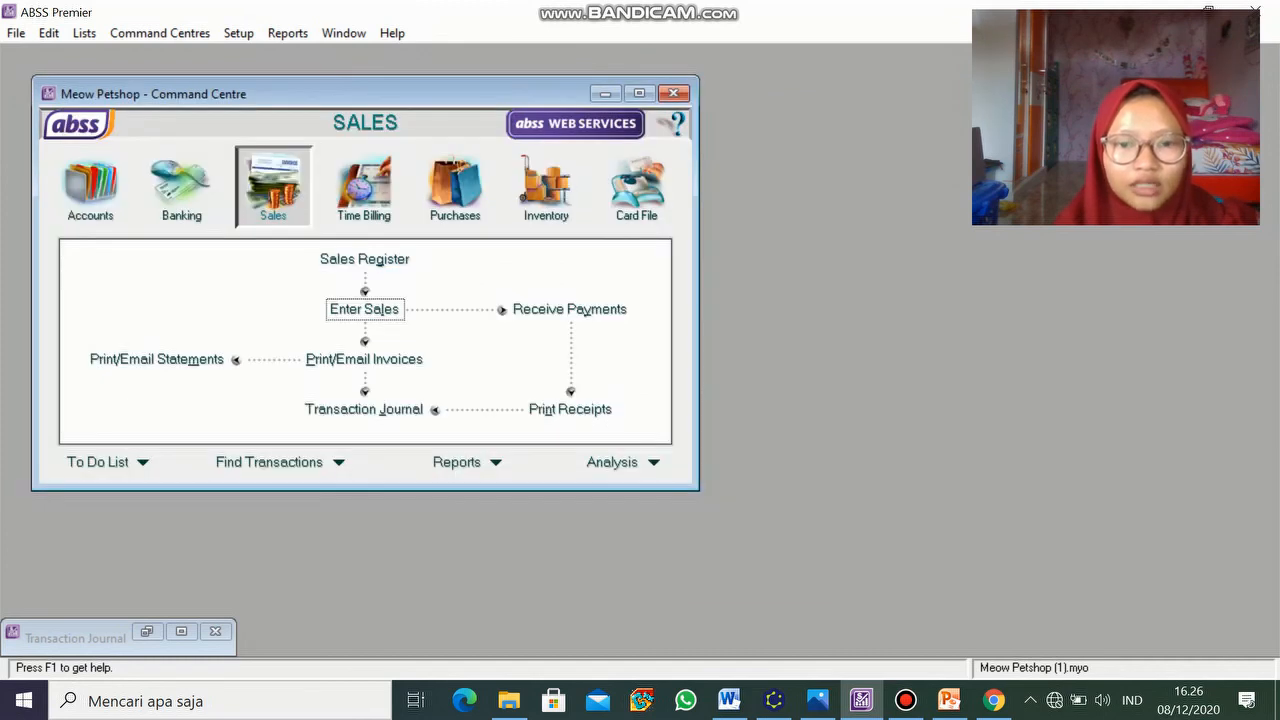
{"action": "left_click", "coordinate": [147, 632]}
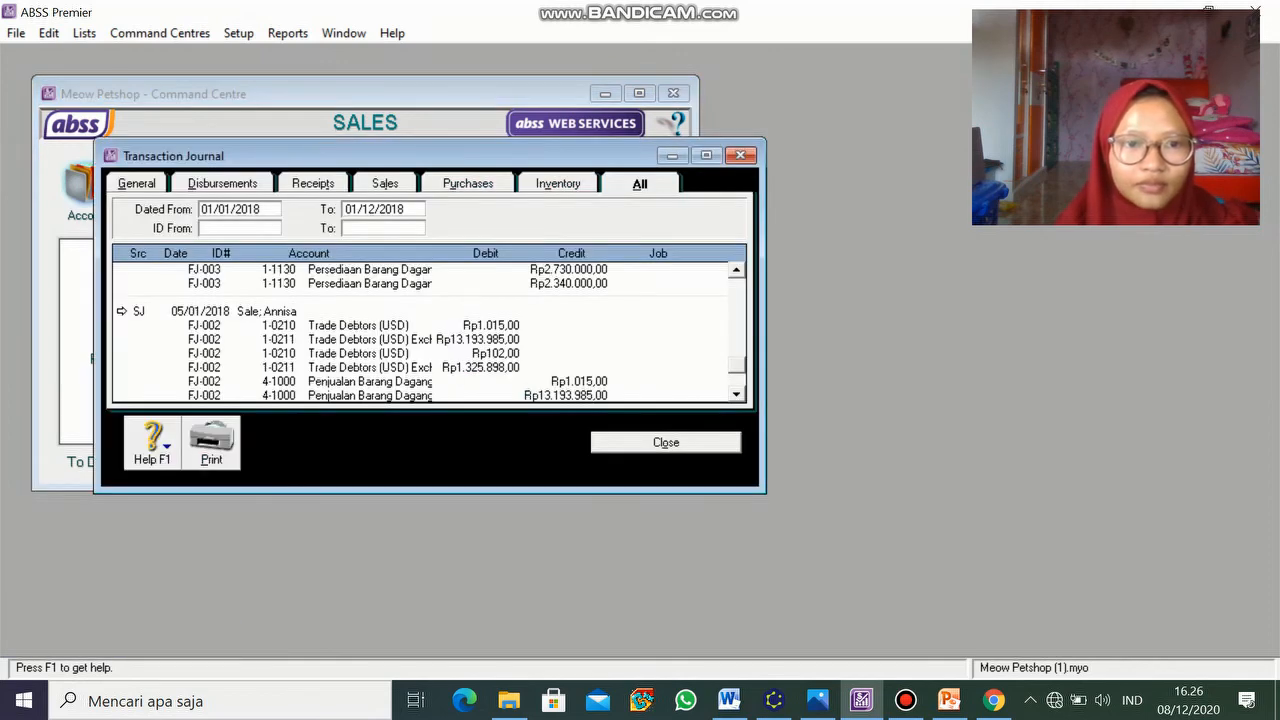
{"action": "left_click", "coordinate": [122, 311]}
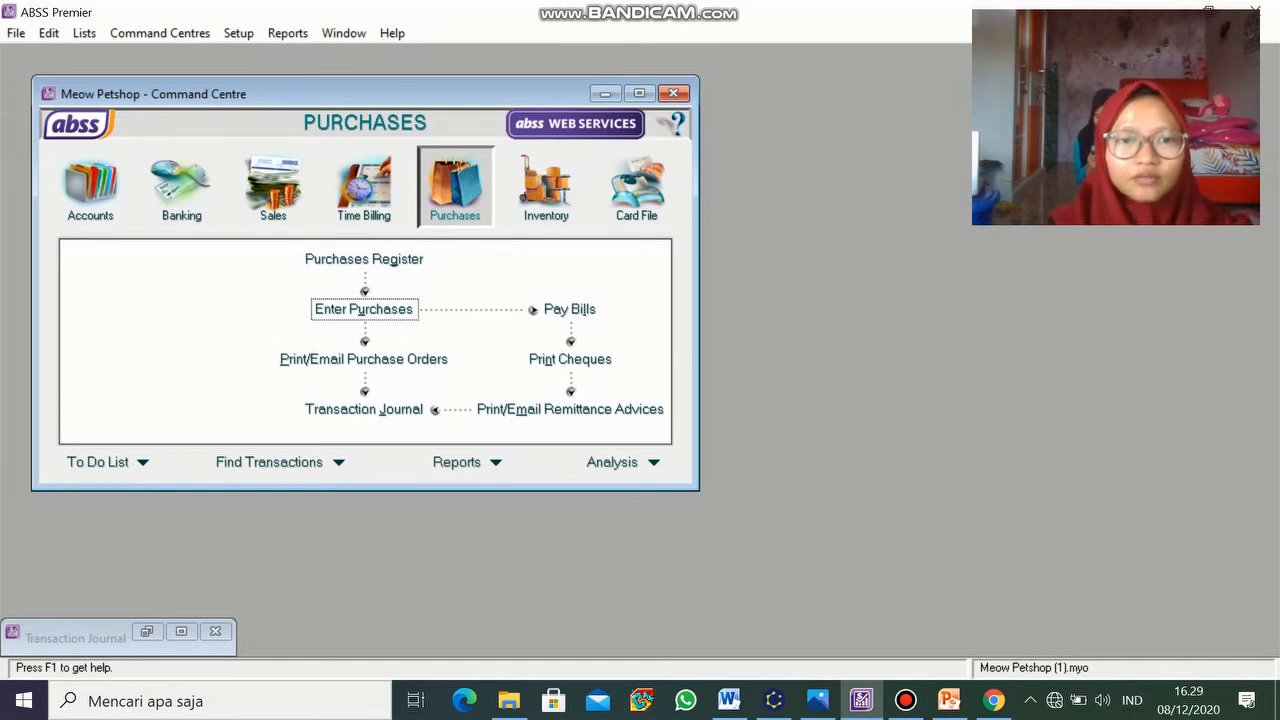
- Start a purchase bill, then restore the Transaction Journal to check the purchase entries
{"action": "left_click", "coordinate": [363, 309]}
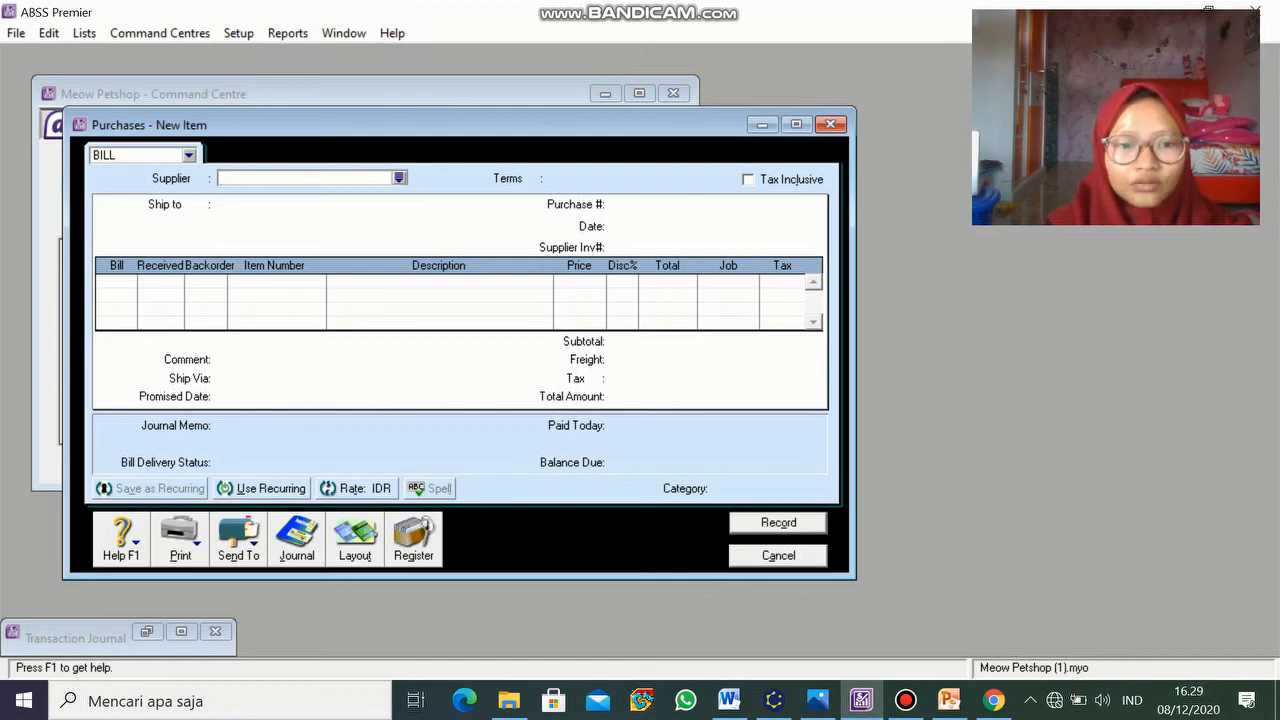
{"action": "left_click", "coordinate": [147, 632]}
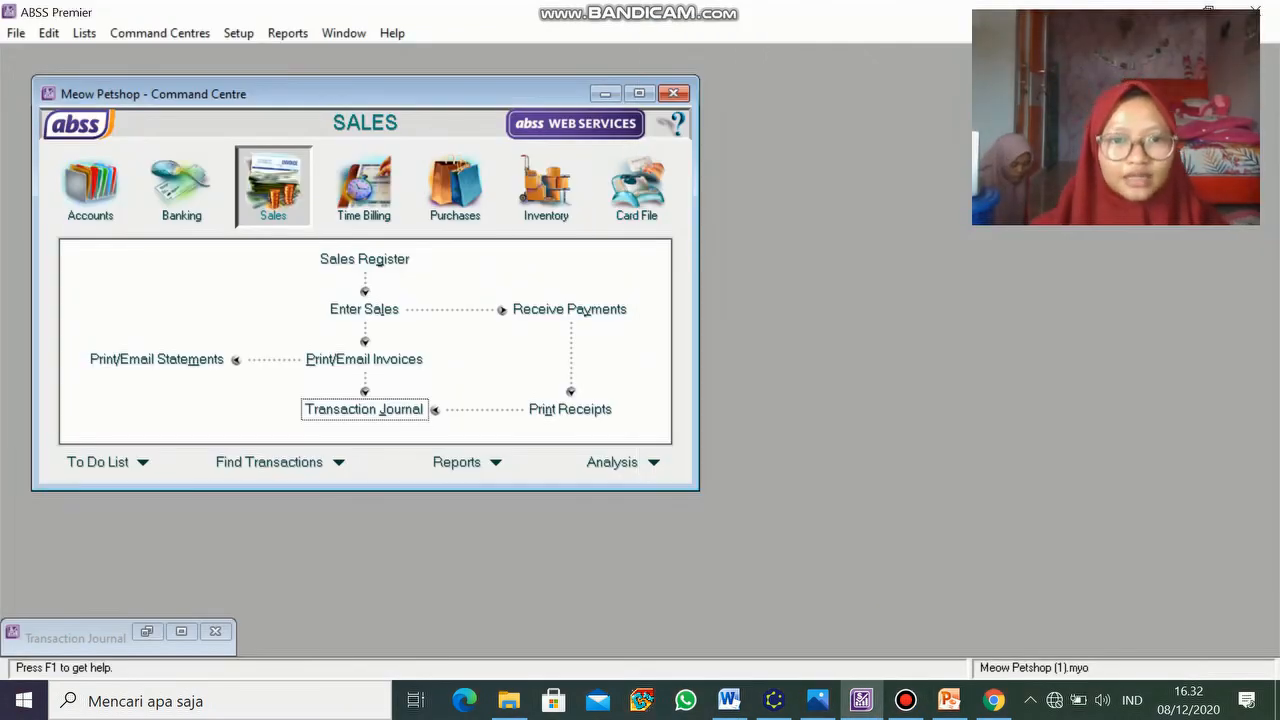
- Open Receive Payments, then drill into customer receipt KM-002 from the Transaction Journal
{"action": "left_click", "coordinate": [569, 309]}
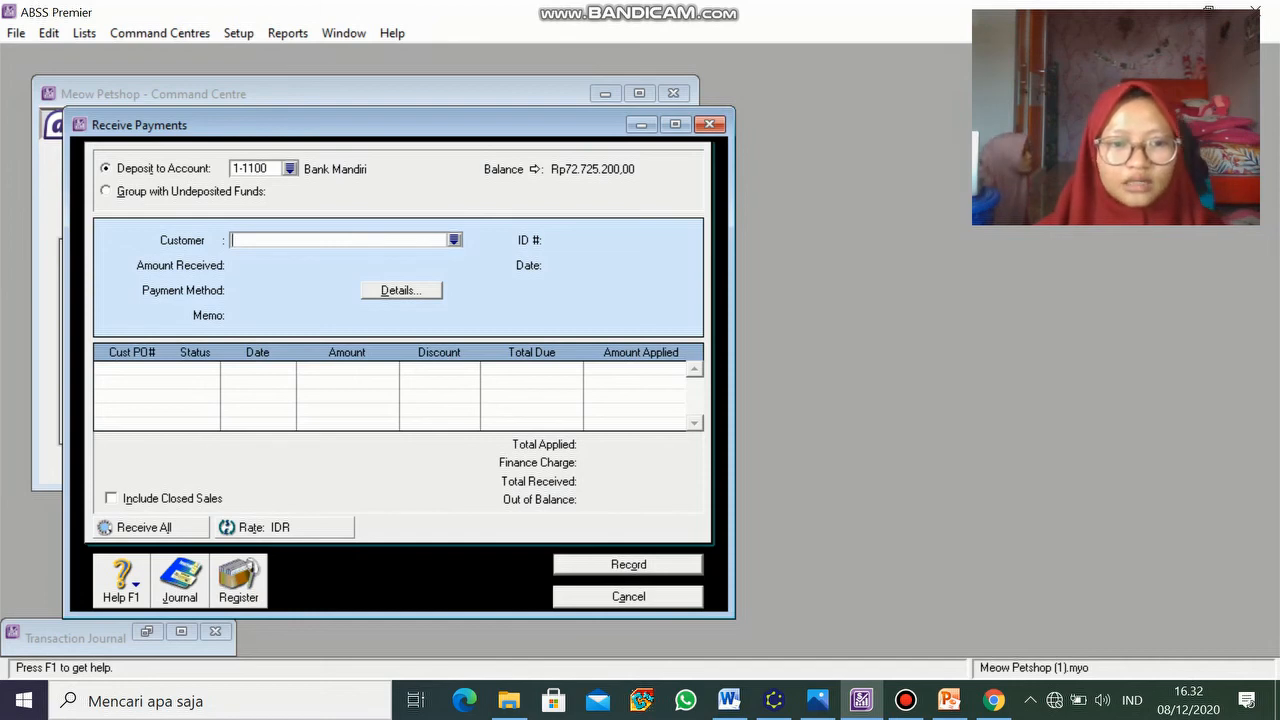
{"action": "left_click", "coordinate": [148, 632]}
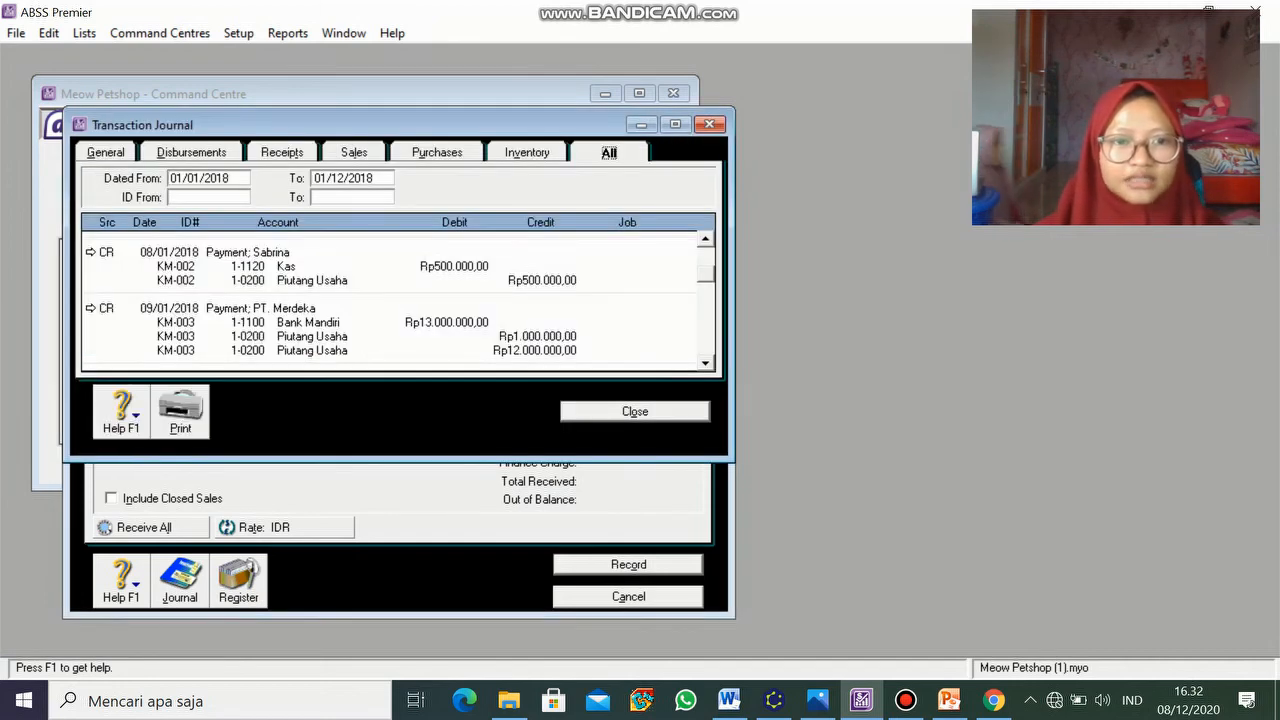
{"action": "left_click", "coordinate": [91, 252]}
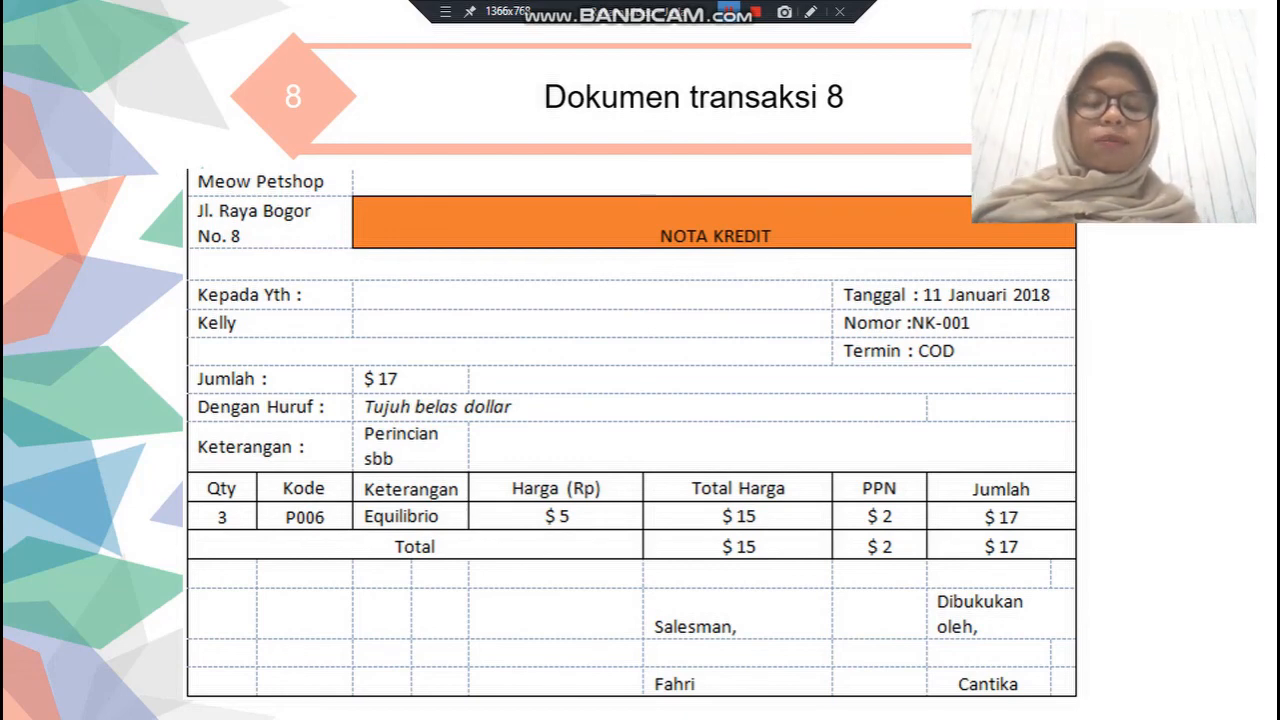
- Switch from the credit note NK-001 slide back to ABSS Premier
{"action": "key", "text": "alt+Tab"}
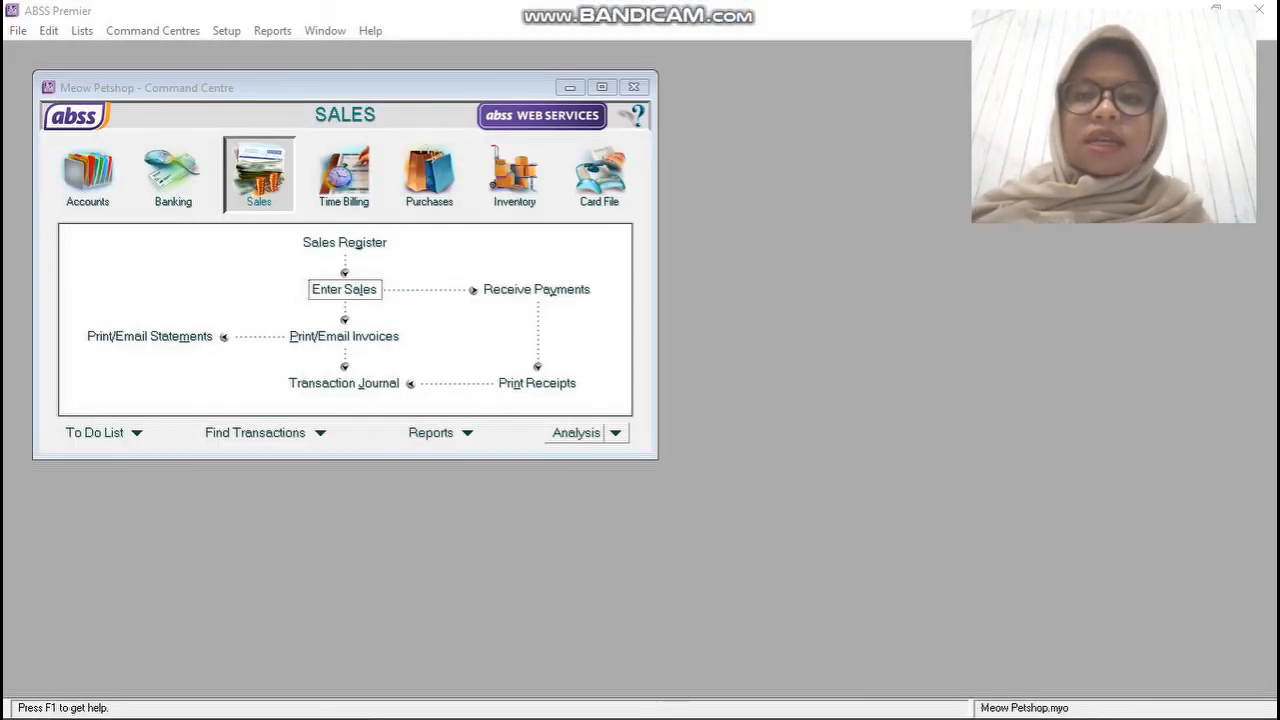
- After checking the KK-004 slide, return to ABSS and open Pay Bills under Purchases
{"action": "key", "text": "alt+Tab"}
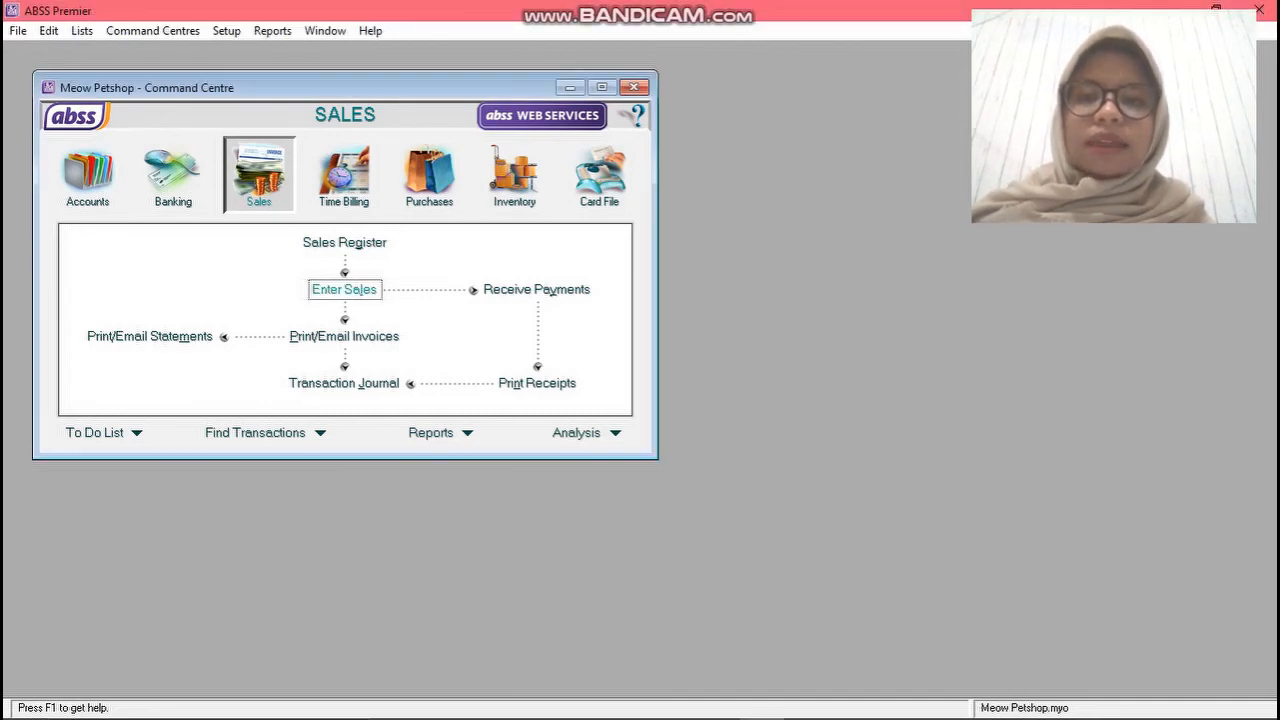
{"action": "left_click", "coordinate": [344, 290]}
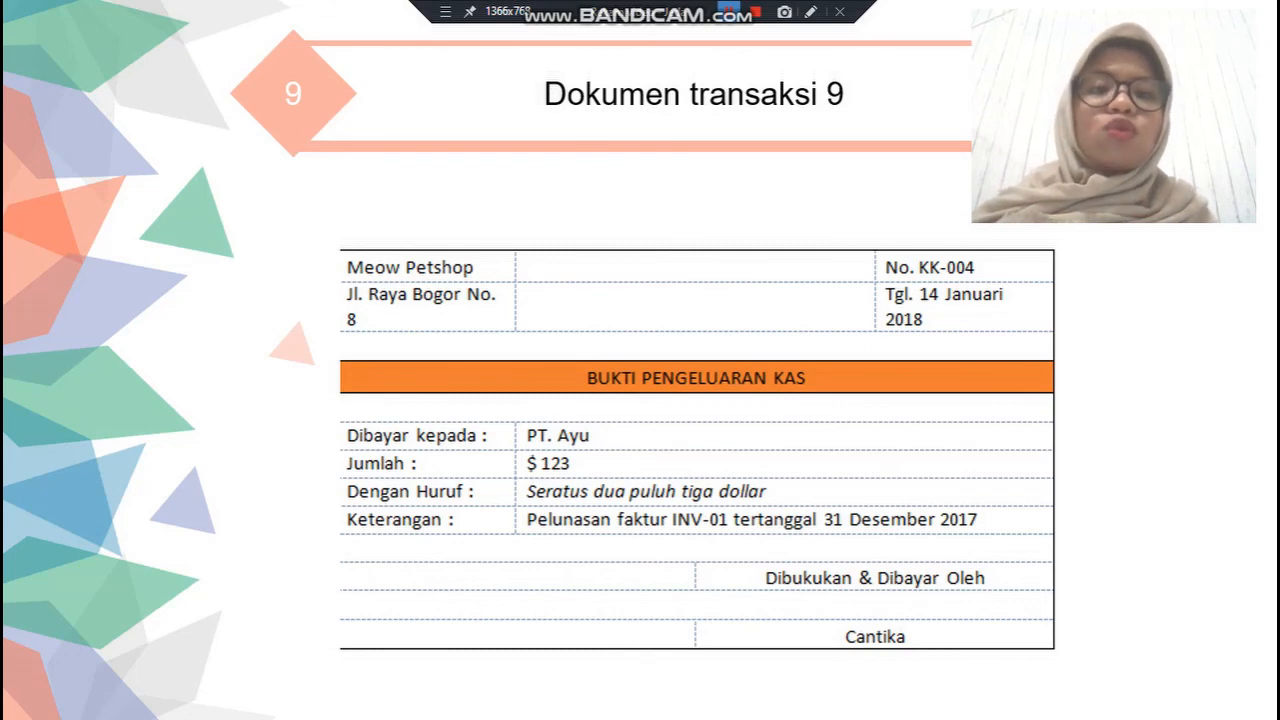
{"action": "key", "text": "alt+Tab"}
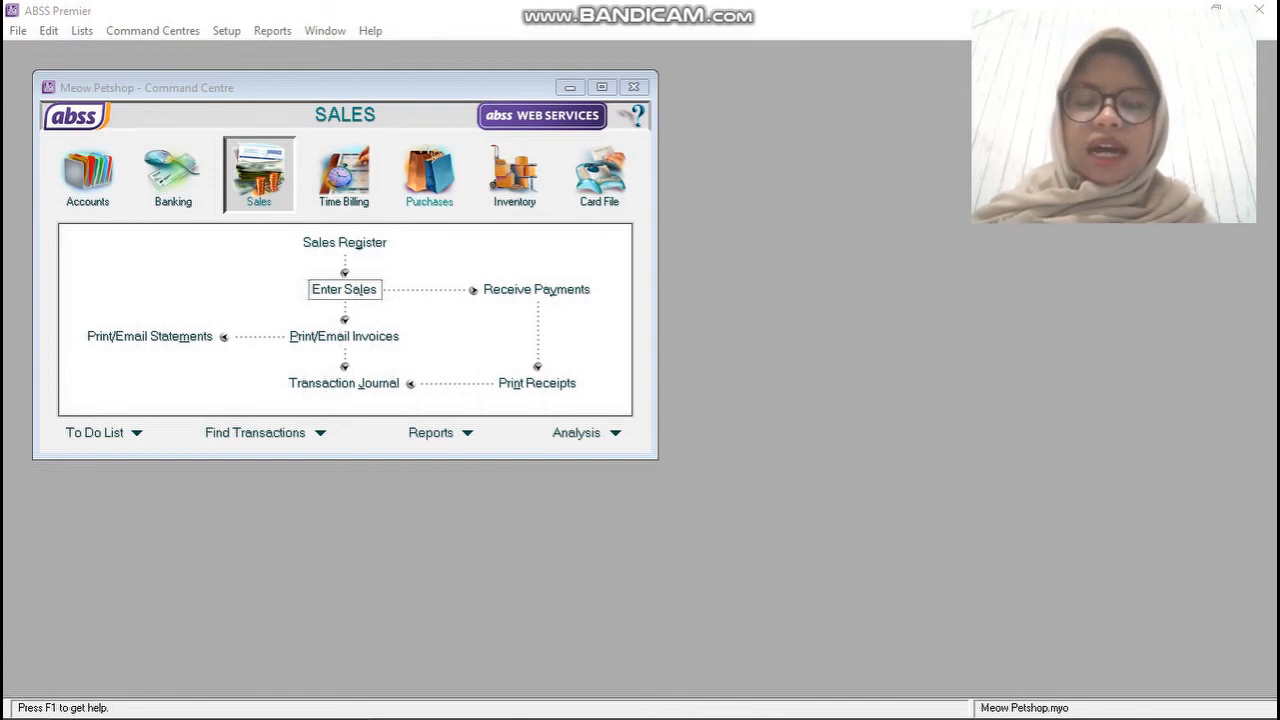
{"action": "left_click", "coordinate": [429, 175]}
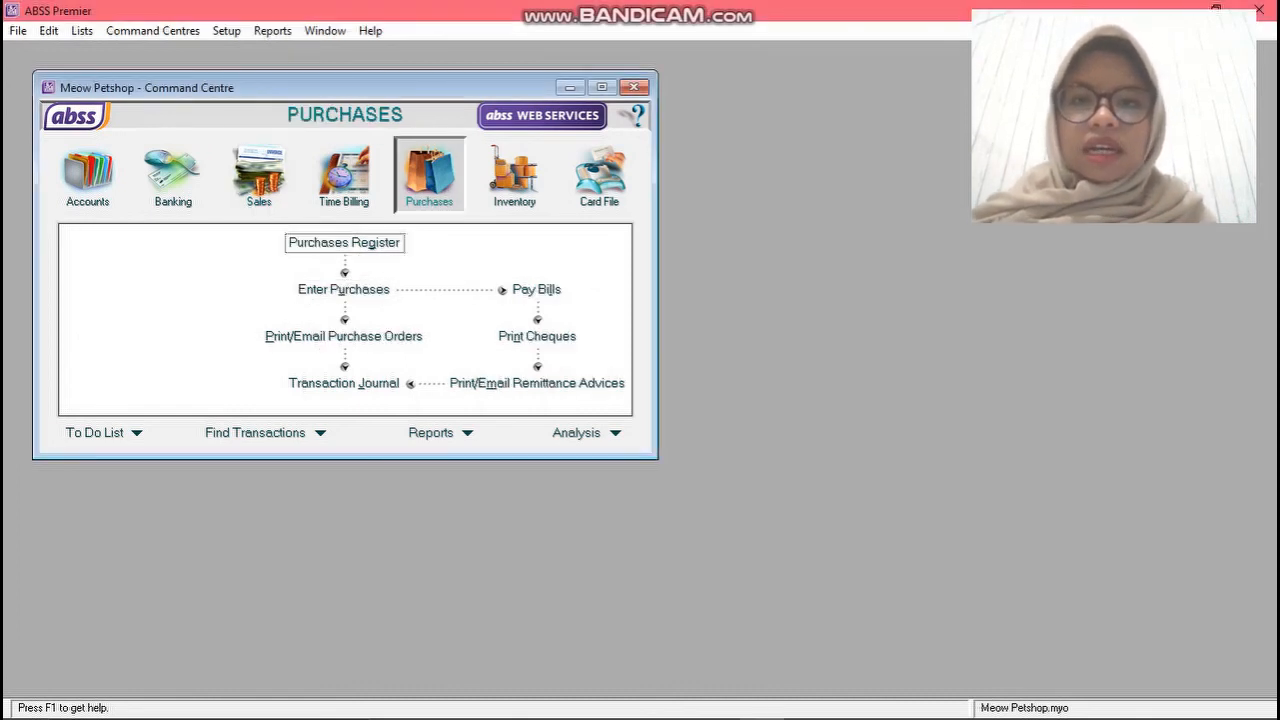
{"action": "left_click", "coordinate": [536, 289]}
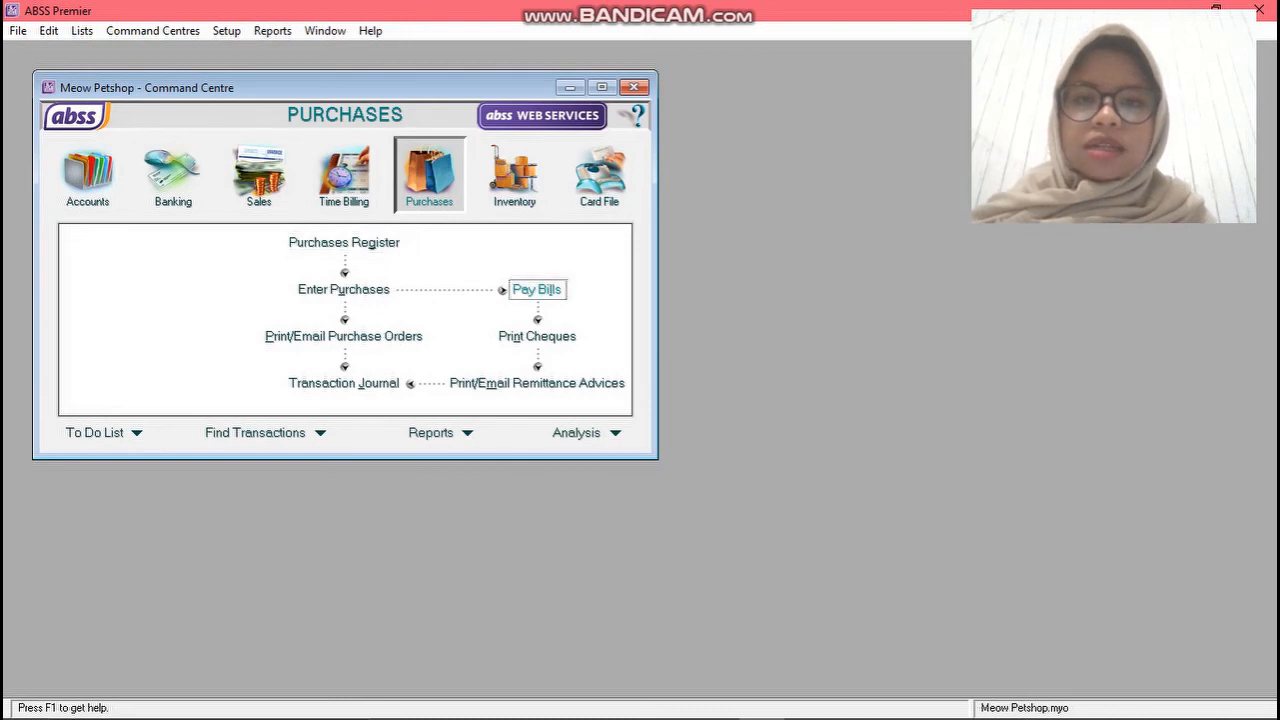